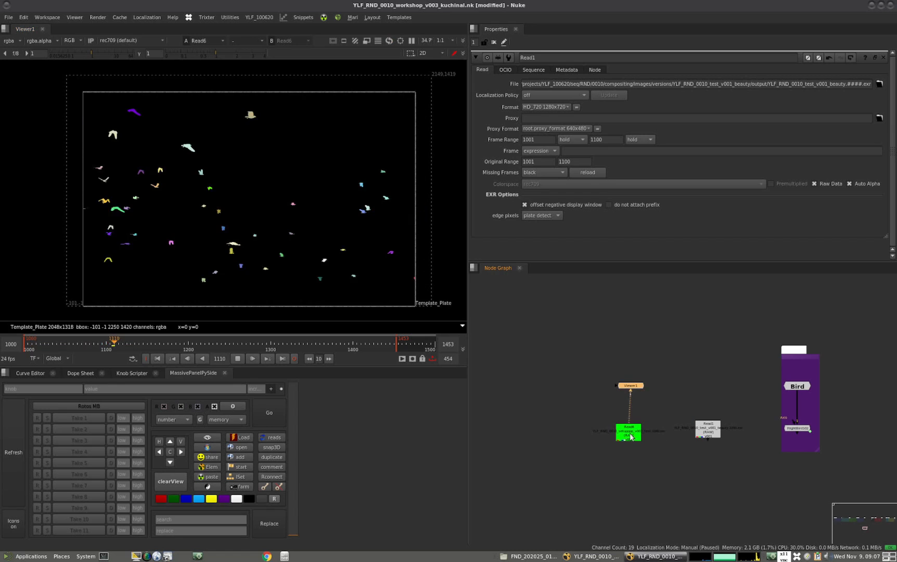
Play back the bird render to review the animated flock
left_click(39, 347)
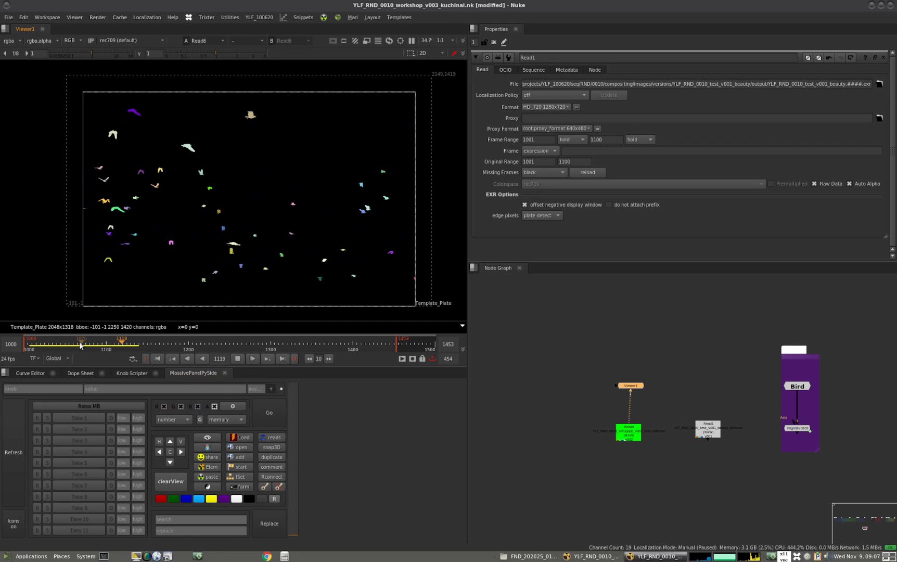
left_click(237, 358)
Open the Bird group's internal node graph from the purple backdrop
left_click(741, 382)
scroll(739, 382, "down", 5)
middle_click_drag(785, 406, 591, 428)
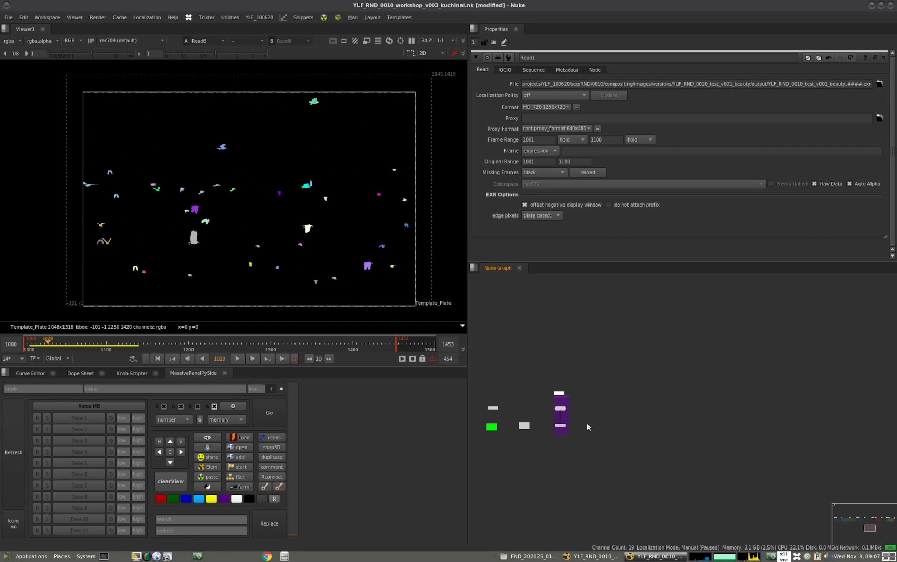
scroll(552, 409, "up", 7)
left_click(585, 395)
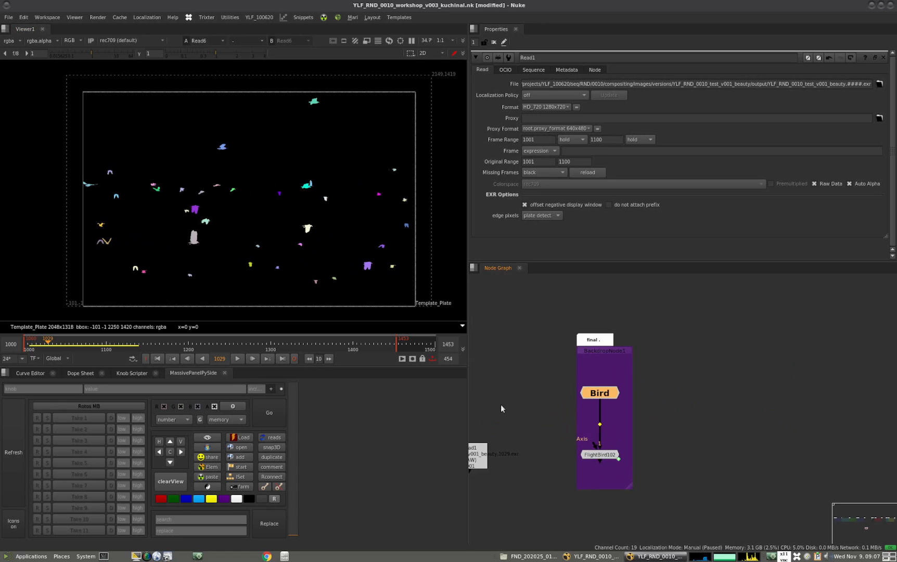
left_click_drag(735, 326, 512, 505)
left_click_drag(673, 372, 479, 426)
key("ctrl+Return")
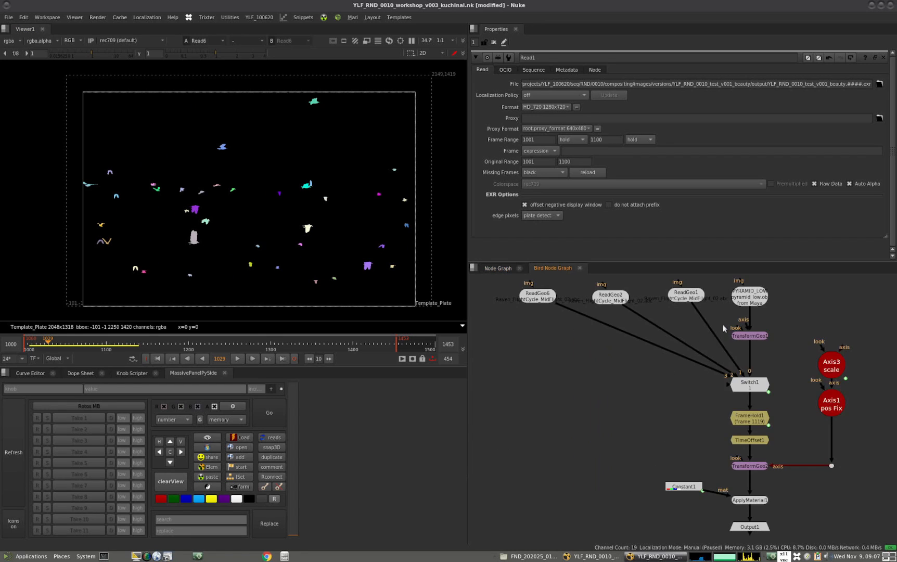
Copy ReadGeo1 from the Bird group and paste it into an empty area of the main node graph
left_click(754, 302)
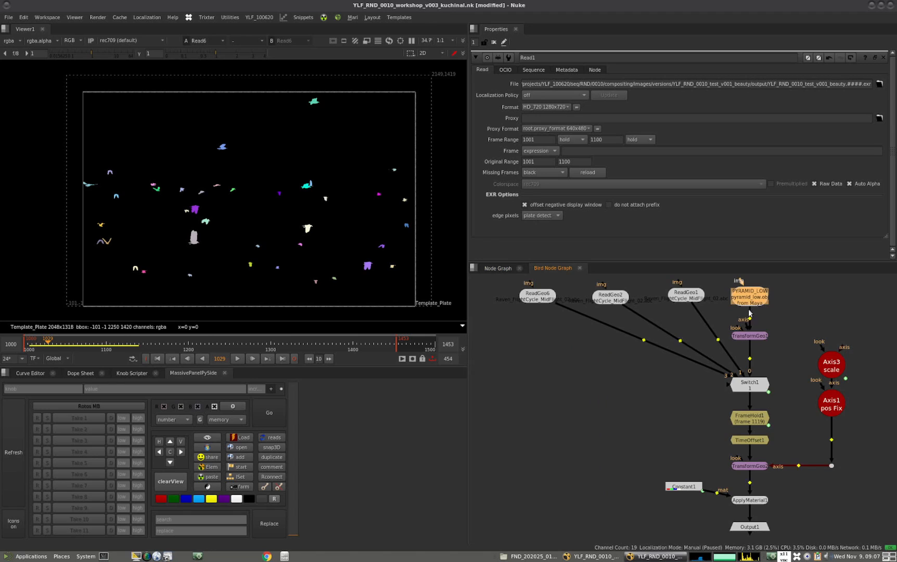
left_click(692, 299)
left_click(499, 269)
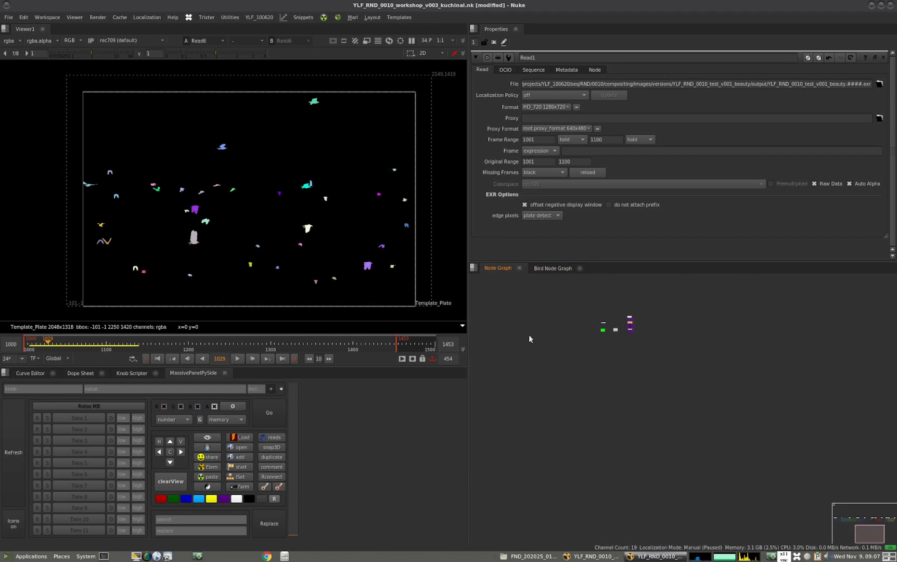
scroll(566, 420, "up", 5)
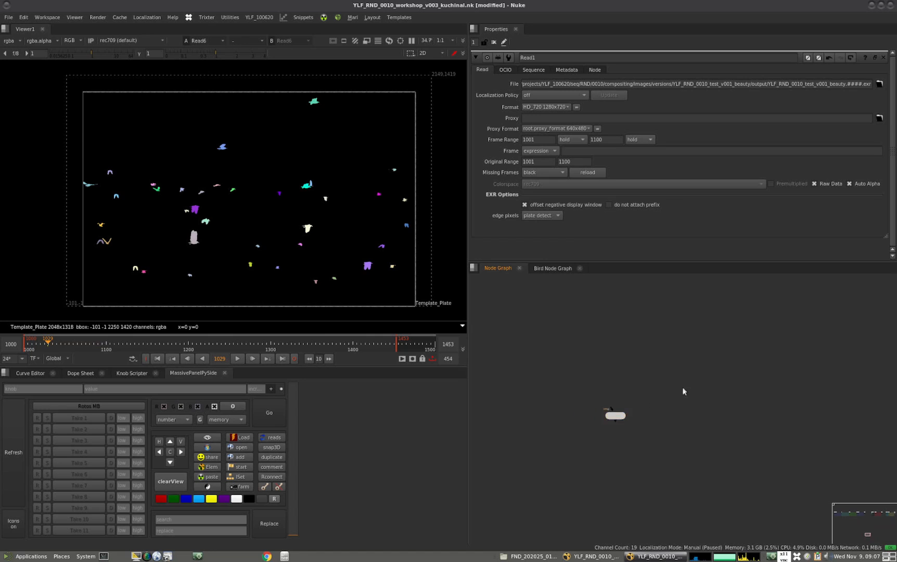
View the pasted ReadGeo1 and load the whole root of Raven_FlightCycle_MidFlight_02.abc in its scenegraph
key("1")
double_click(615, 417)
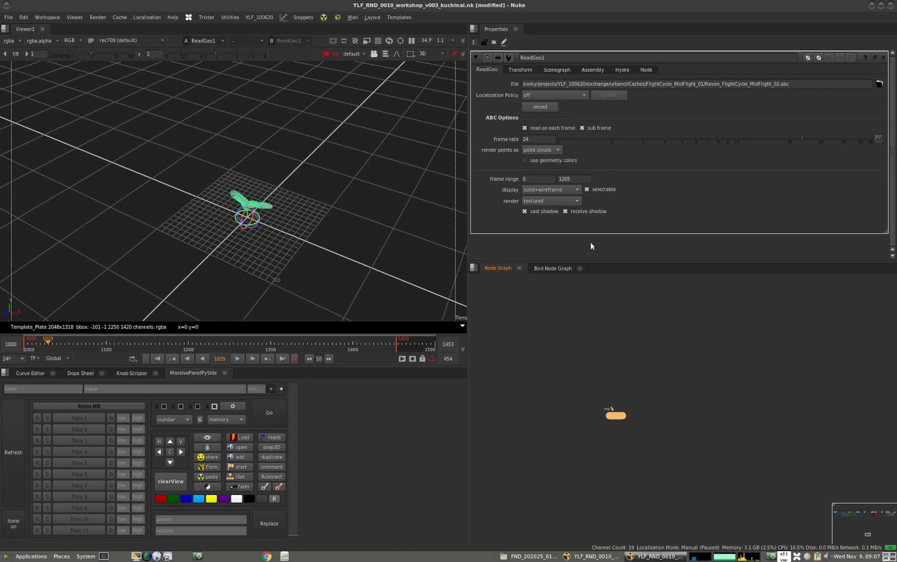
left_click(588, 70)
left_click(556, 69)
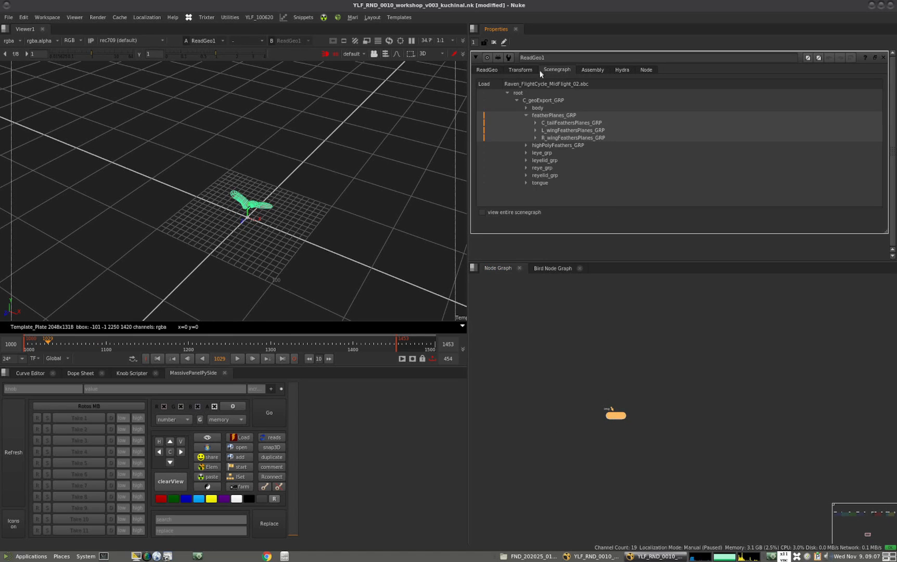
left_click(482, 92)
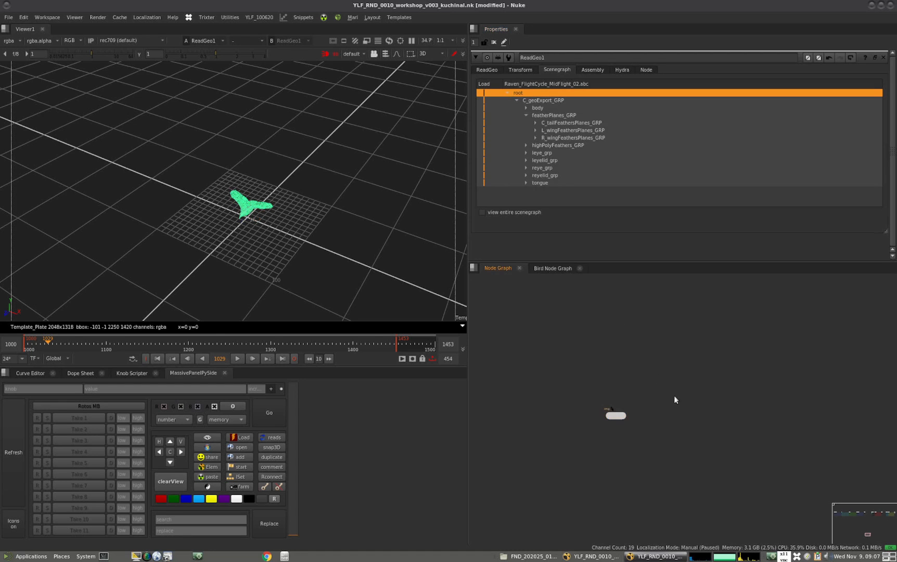
Set ReadGeo1's display mode to solid
left_click(482, 69)
left_click(314, 247)
left_click_drag(312, 246, 212, 230, "ctrl")
scroll(311, 175, "up", 5)
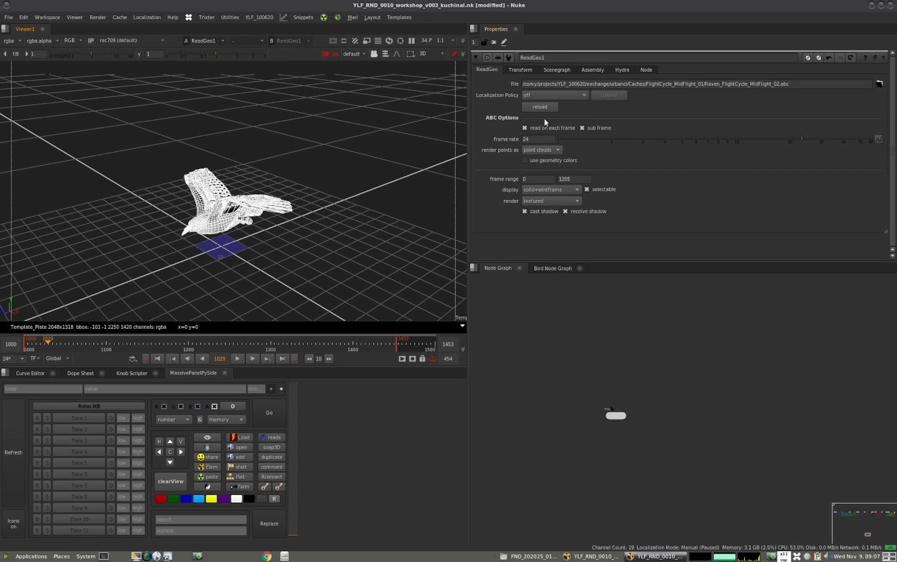
left_click(553, 190)
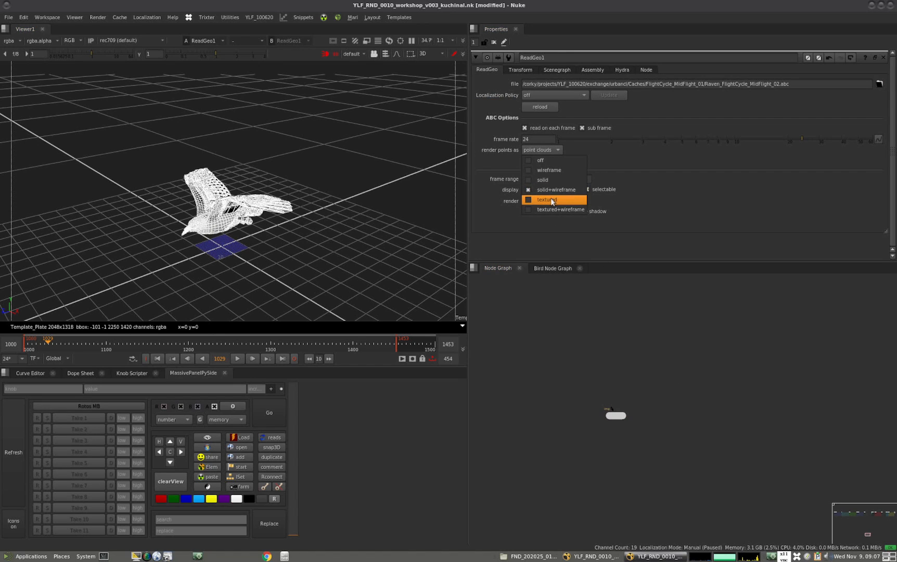
left_click(542, 179)
scroll(301, 277, "up", 2)
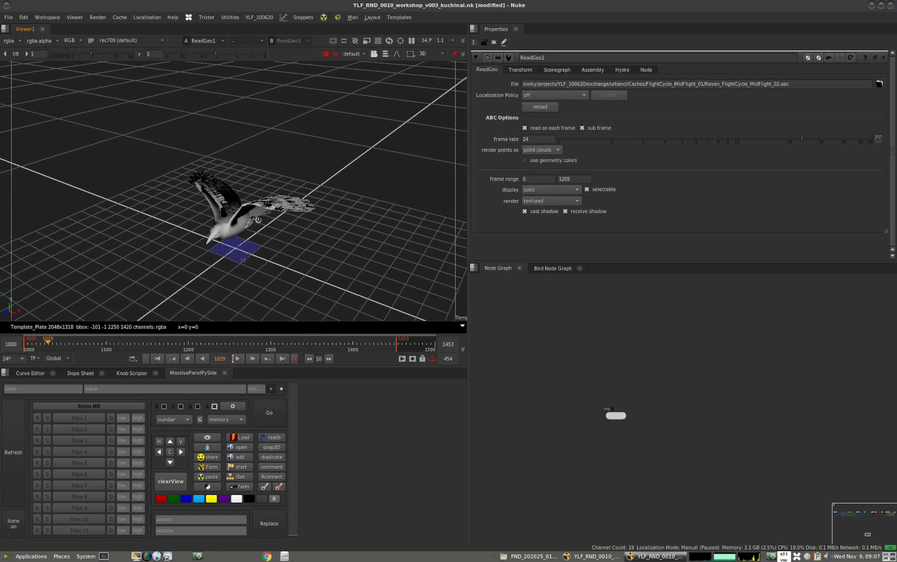
Play the raven's flight cycle and examine its wing motion from several angles in the 3D view
left_click(239, 358)
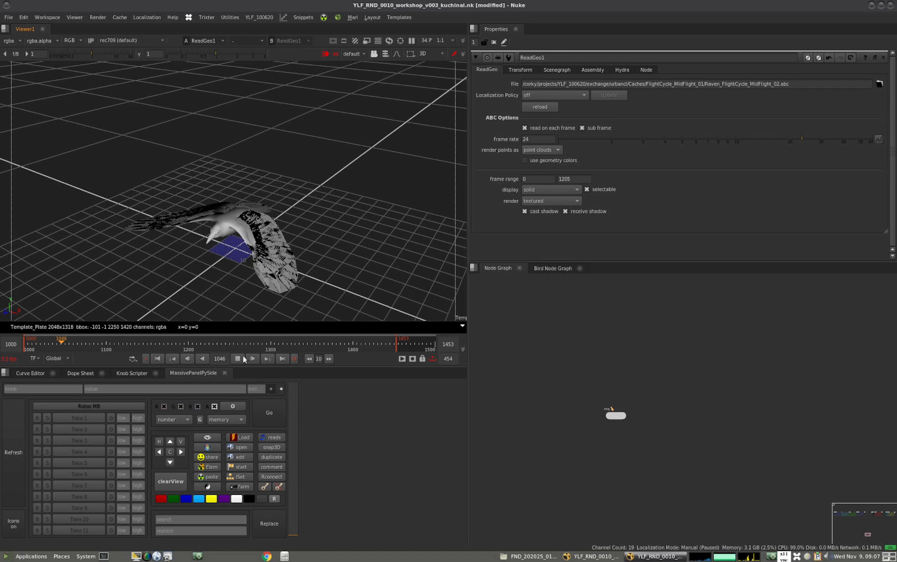
left_click_drag(284, 307, 254, 239, "ctrl")
scroll(237, 268, "down", 5)
left_click_drag(219, 298, 263, 286, "ctrl")
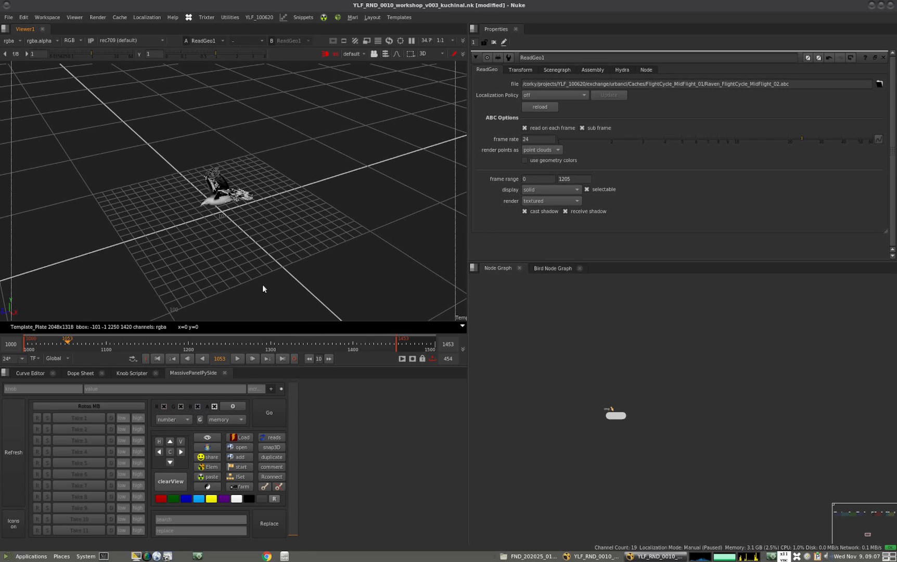
left_click_drag(212, 243, 263, 218, "ctrl")
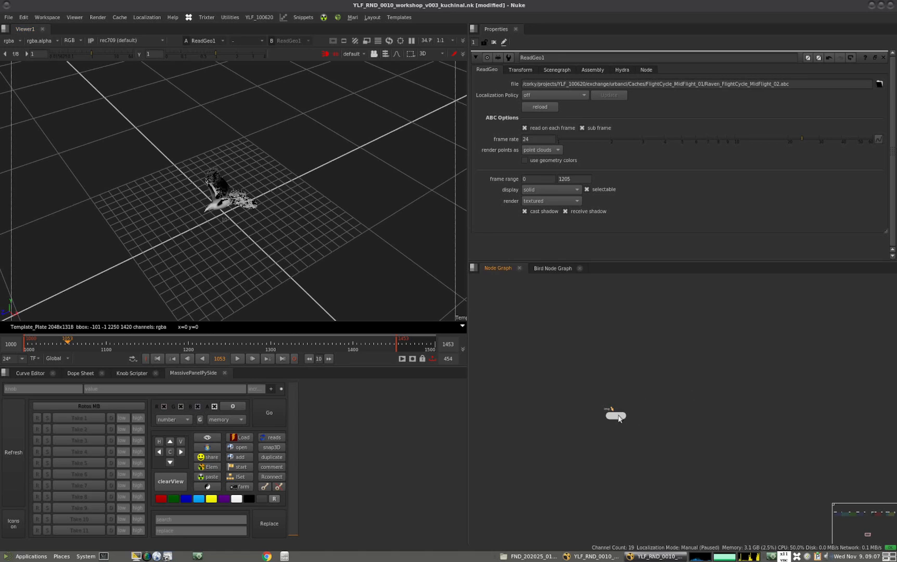
Add a TransformGeo node below ReadGeo1 and space the two nodes apart vertically
left_click_drag(612, 418, 601, 407)
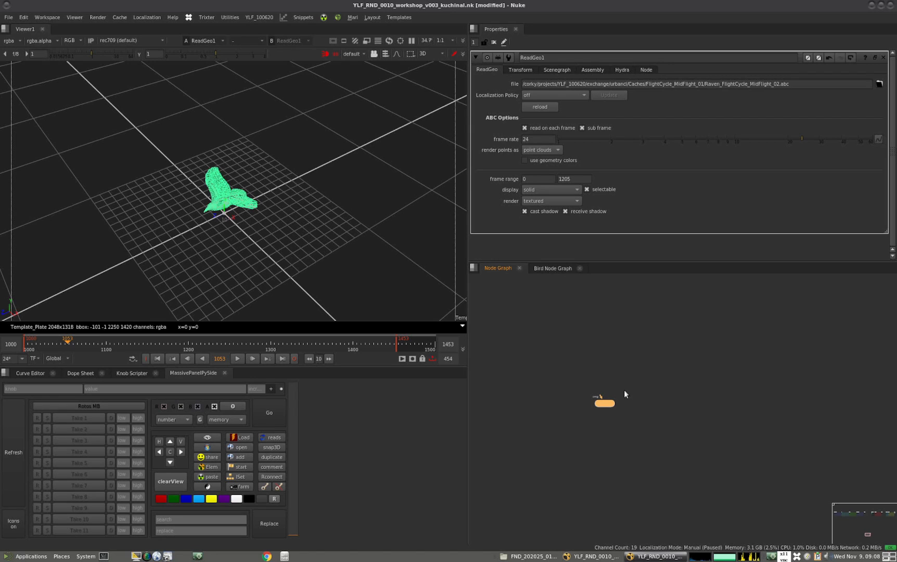
left_click(621, 371)
scroll(606, 403, "up", 5)
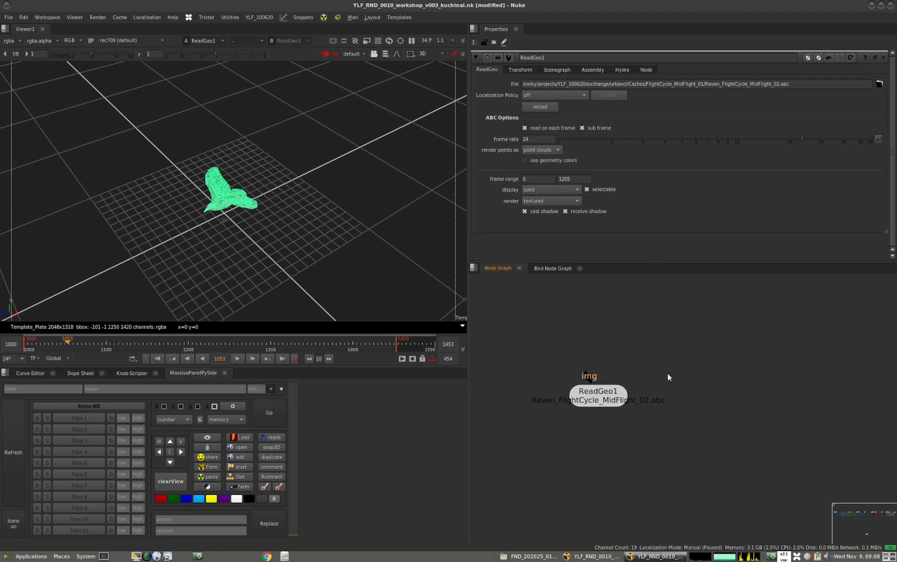
left_click(598, 407)
key("t")
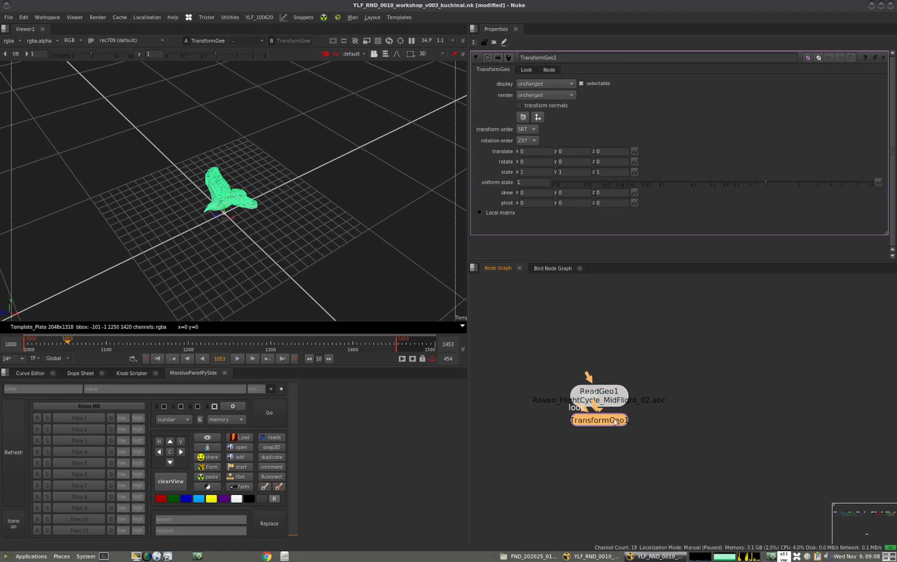
left_click_drag(599, 422, 598, 455)
mouse_move(594, 401)
left_mouse_down()
mouse_move(597, 359)
mouse_move(598, 383)
left_mouse_up()
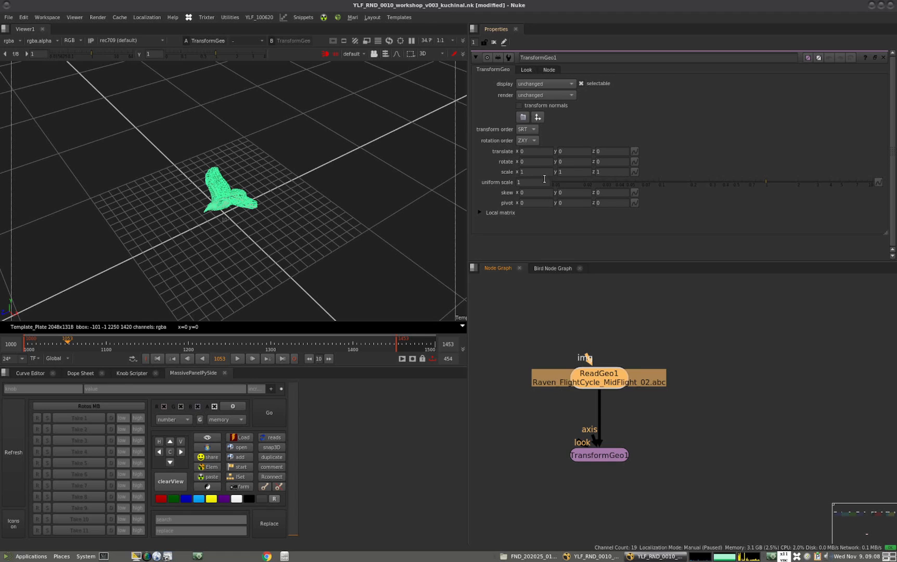
left_click(669, 379)
left_click_drag(612, 382, 614, 359)
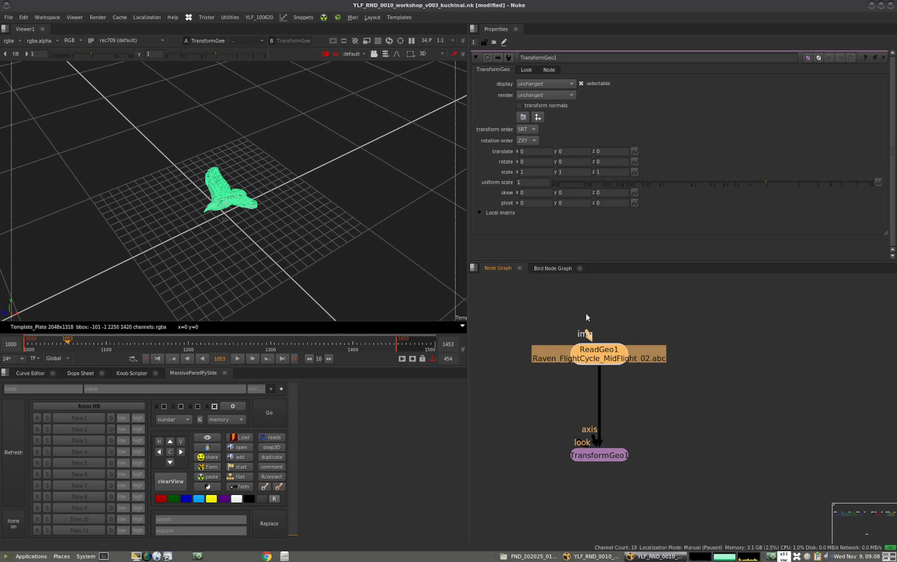
Create an Axis node beside TransformGeo1, connected to its axis input
left_click_drag(600, 455, 510, 476)
left_click(549, 418)
key("shift+a")
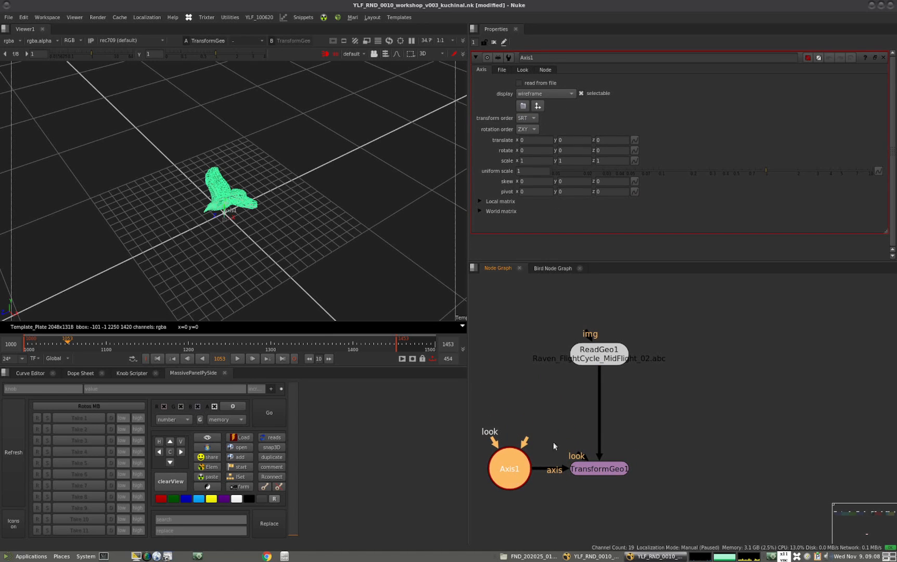
left_click(547, 448)
left_click_drag(600, 470, 611, 476)
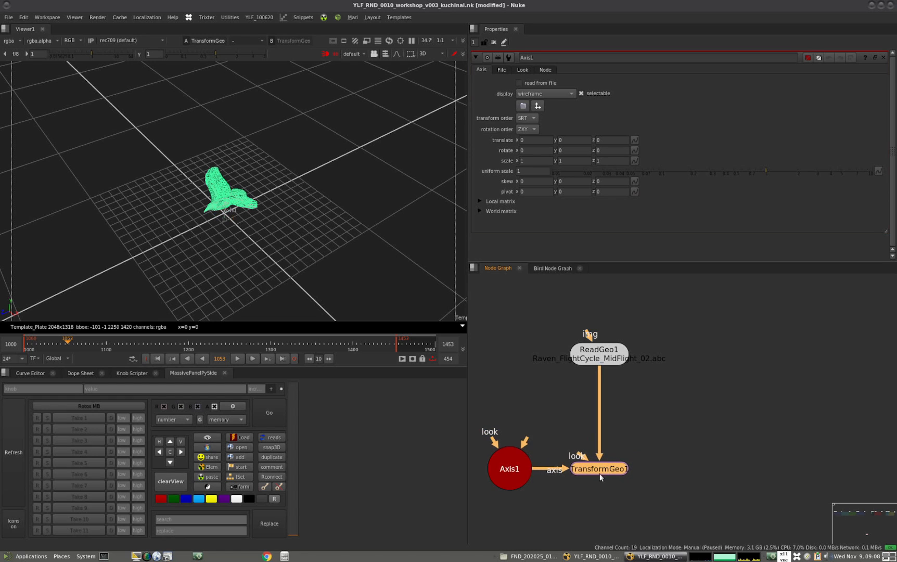
left_click(524, 473)
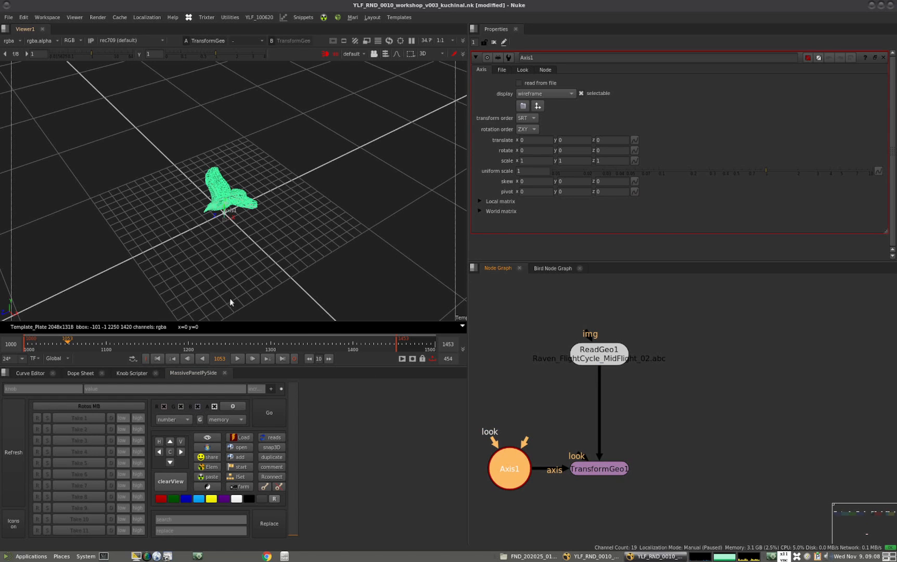
Lower the raven by setting Axis1's Y translation to -10 and fine-tuning it to -14
left_click_drag(219, 292, 251, 240, "ctrl")
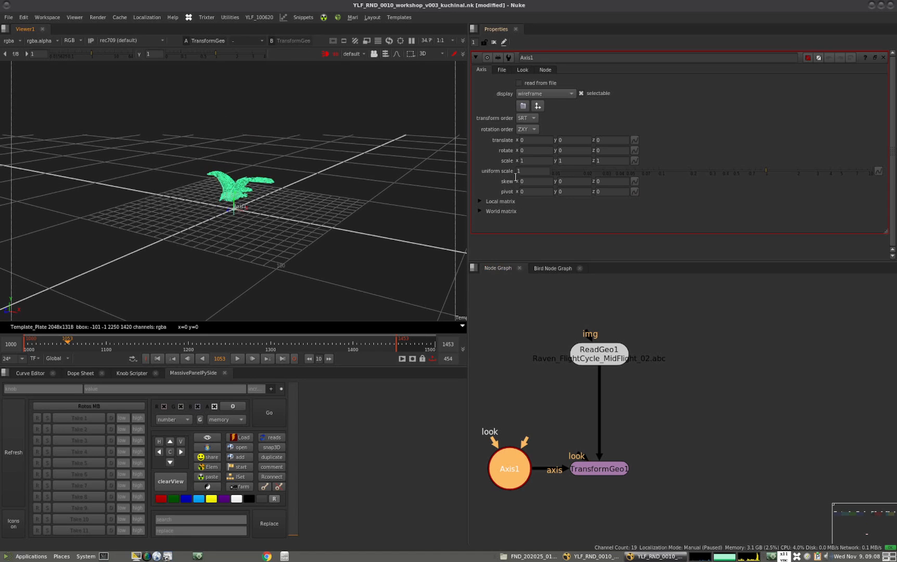
left_click(562, 141)
type("-1")
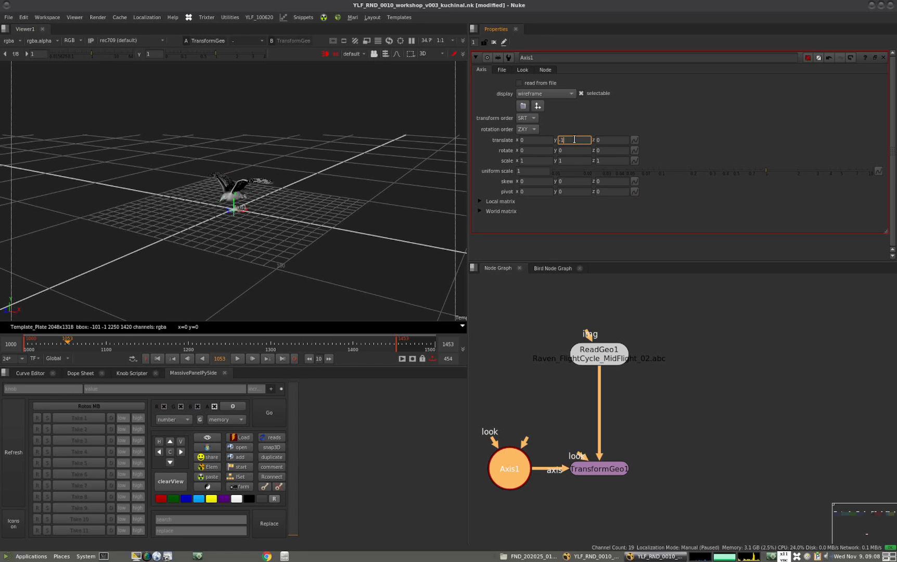
type("0")
key("Return")
left_click(577, 138)
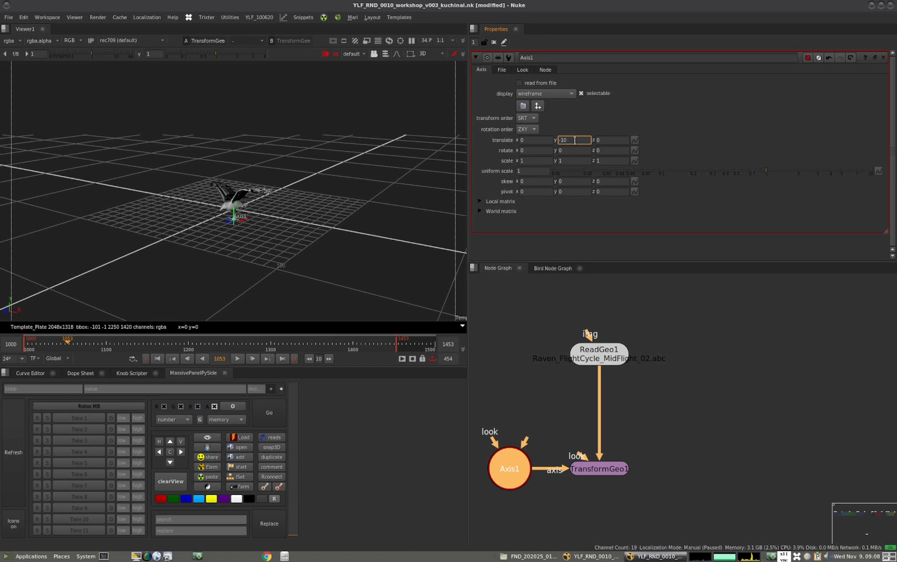
key("Up")
key("Right")
key("Down")
key("Down")
key("Down")
key("Down")
key("Down")
key("Down")
key("Down")
key("Down")
key("Down")
key("Down")
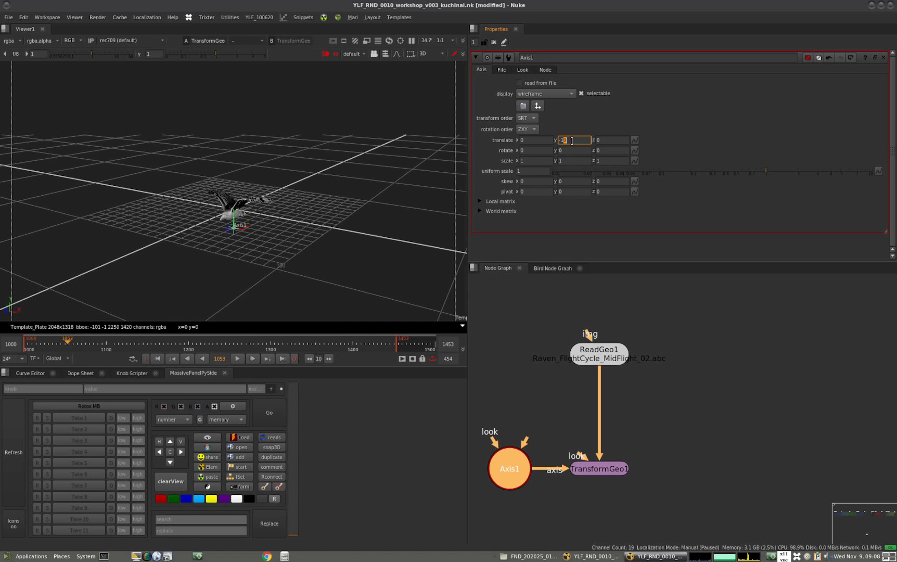
key("Up")
key("Up")
key("Up")
key("Up")
key("Up")
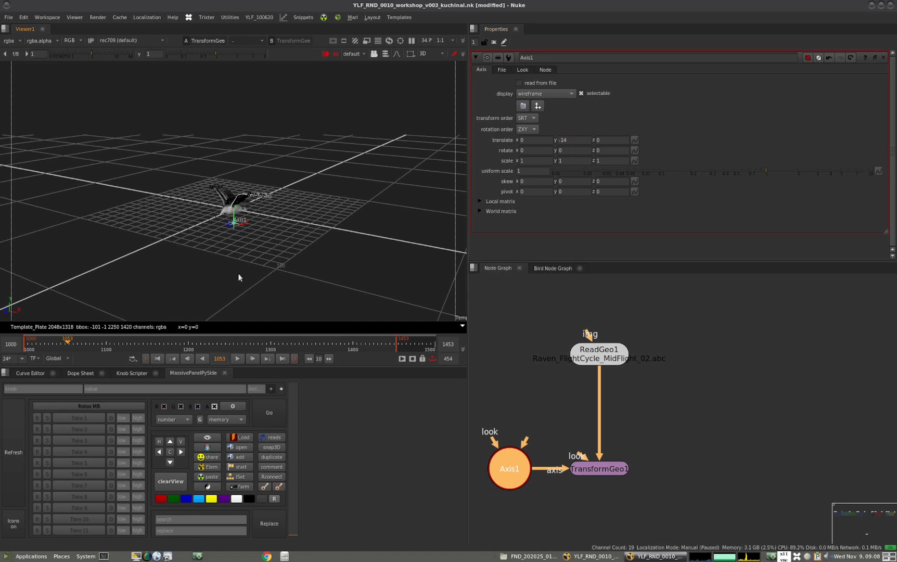
Inspect the raven's body from the side and lower Axis1's Y translation to -16 to centre it on the origin
left_click_drag(245, 274, 199, 225, "ctrl")
middle_click_drag(199, 225, 297, 193, "alt")
left_click_drag(297, 193, 250, 247, "ctrl")
left_click(575, 139)
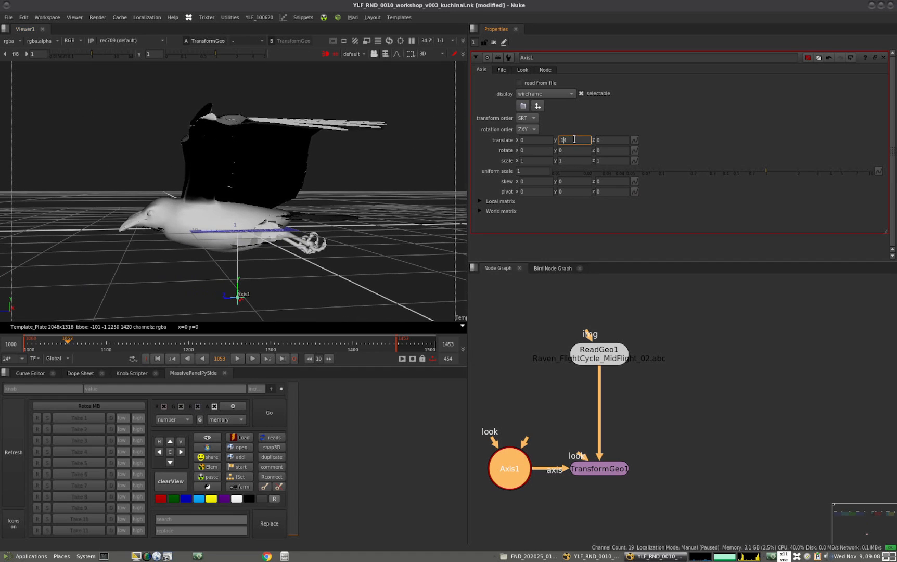
key("Down")
key("Down")
key("Down")
key("Up")
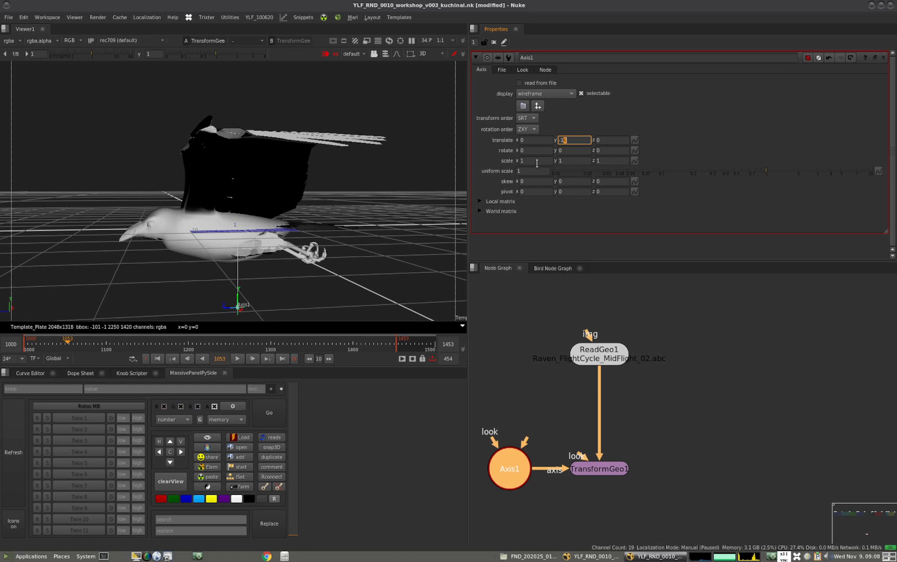
Add a second, unconnected Axis node to the left of Axis1 in the node graph
left_click_drag(234, 295, 331, 278, "ctrl")
scroll(330, 279, "down", 4)
middle_click_drag(687, 419, 815, 422)
left_click(550, 425)
key("Tab")
key("Return")
left_click(604, 436)
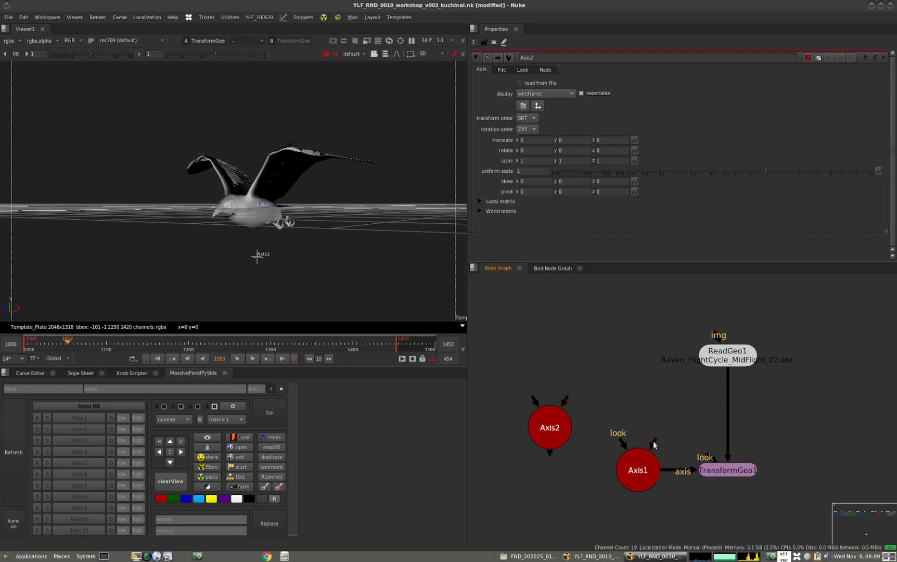
Rename Axis1 as posAdjust
left_click(645, 463)
key("ctrl+b")
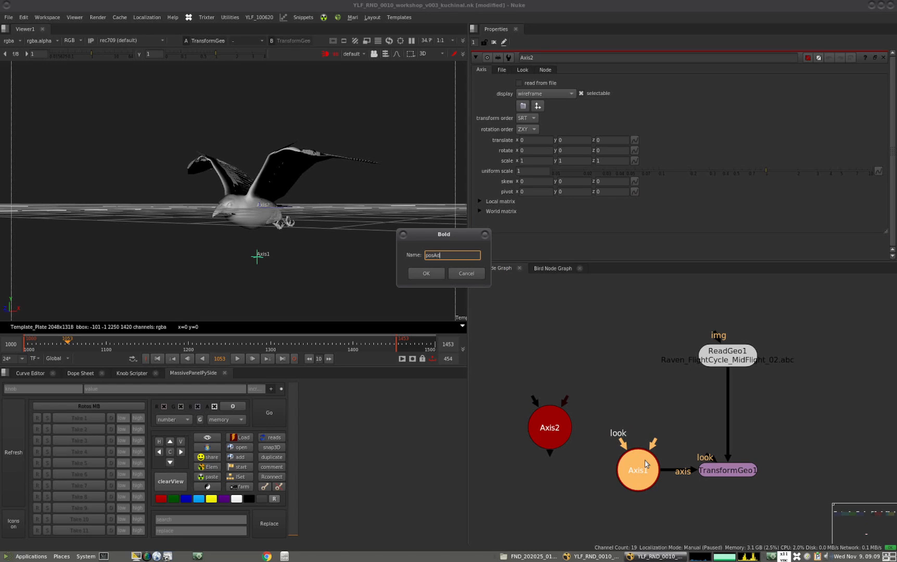
type("posAdjust")
key("Return")
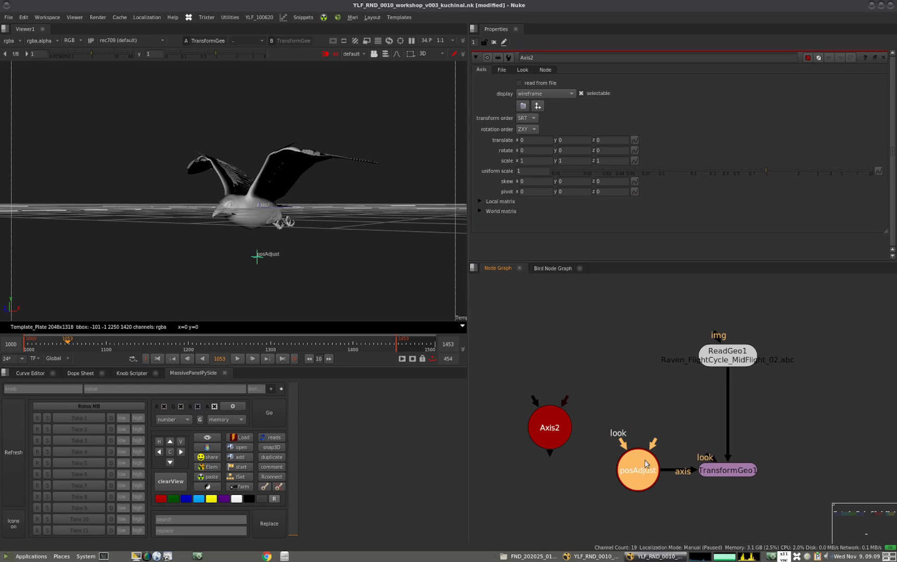
Connect posAdjust's axis input to Axis2 and align Axis2 directly above posAdjust
left_click_drag(652, 442, 586, 373)
left_click(550, 435)
left_click_drag(255, 247, 241, 285, "ctrl")
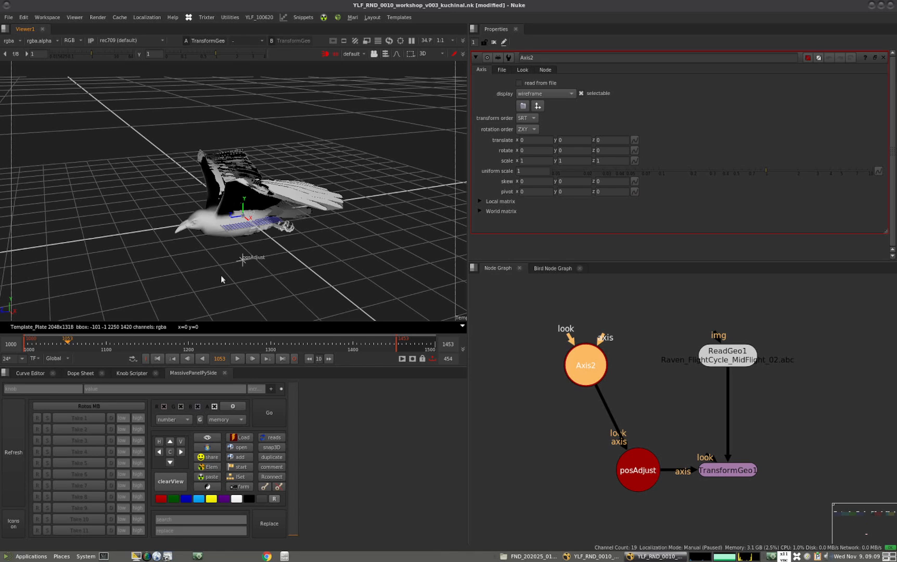
left_click_drag(570, 370, 622, 381)
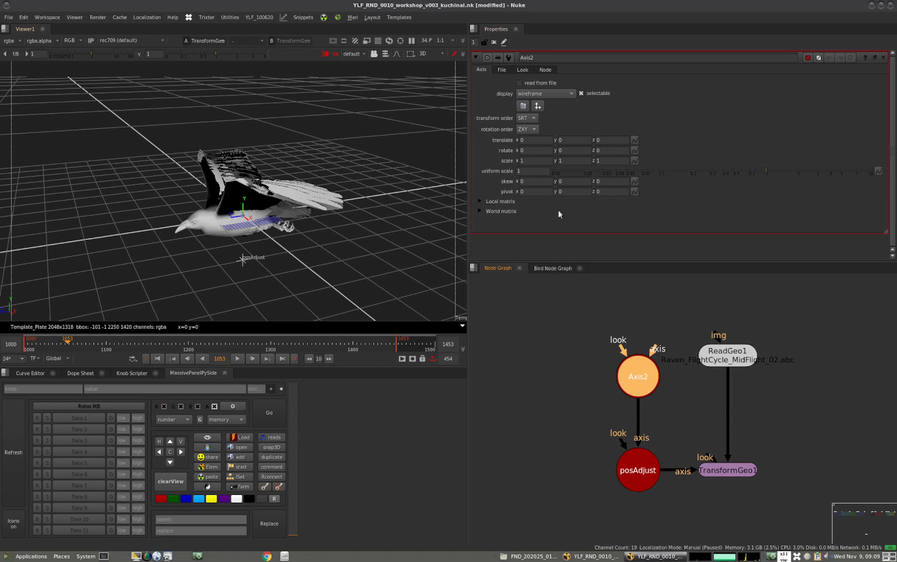
Try a uniform scale of 0.1 on Axis2 and check the raven's size against the ground grid
double_click(535, 170)
type("0.1")
key("Return")
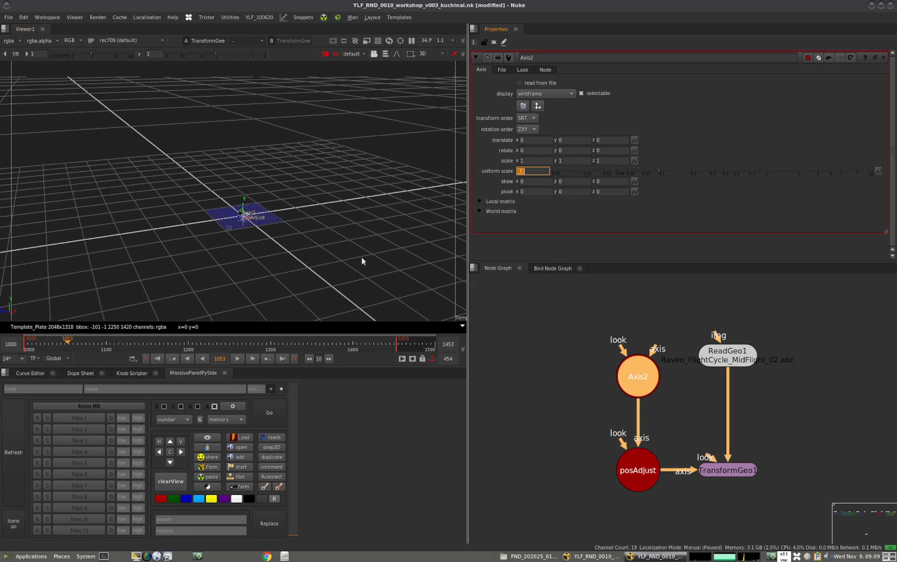
left_click_drag(244, 249, 291, 260, "ctrl")
middle_click_drag(291, 261, 354, 229, "alt")
left_click_drag(341, 260, 313, 199, "ctrl")
middle_click_drag(314, 199, 259, 245)
left_click_drag(259, 245, 346, 284, "ctrl")
Set Axis2's uniform scale to 0.01 and inspect the shrunken raven against the grid
left_click(537, 172)
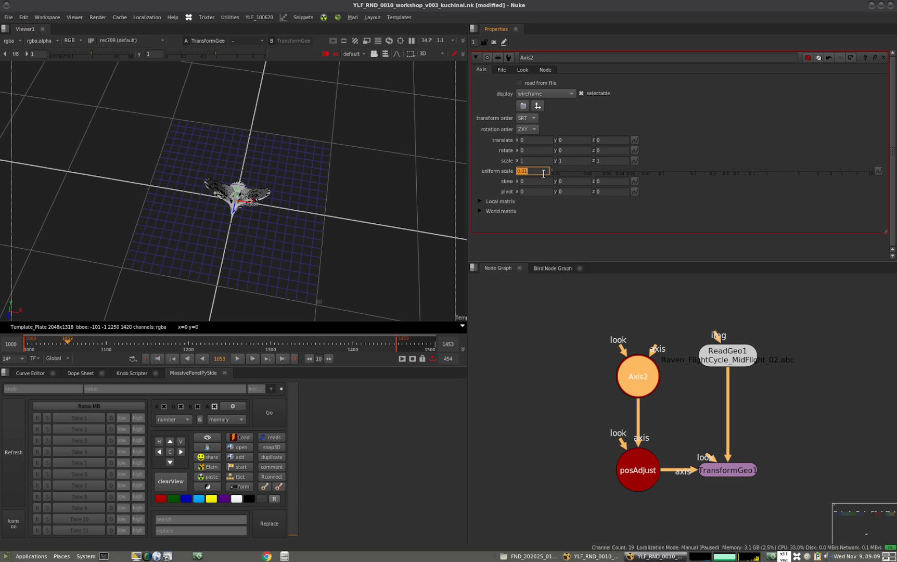
type("0")
key("Return")
middle_click_drag(255, 222, 254, 235)
key("f")
scroll(245, 238, "down", 5)
left_click_drag(230, 240, 183, 235, "ctrl")
scroll(245, 258, "up", 2)
Move ReadGeo1 higher above TransformGeo1 in the node graph to free up space between them
left_click(783, 379)
left_click_drag(745, 358, 746, 331)
left_click(775, 368)
left_click(783, 364)
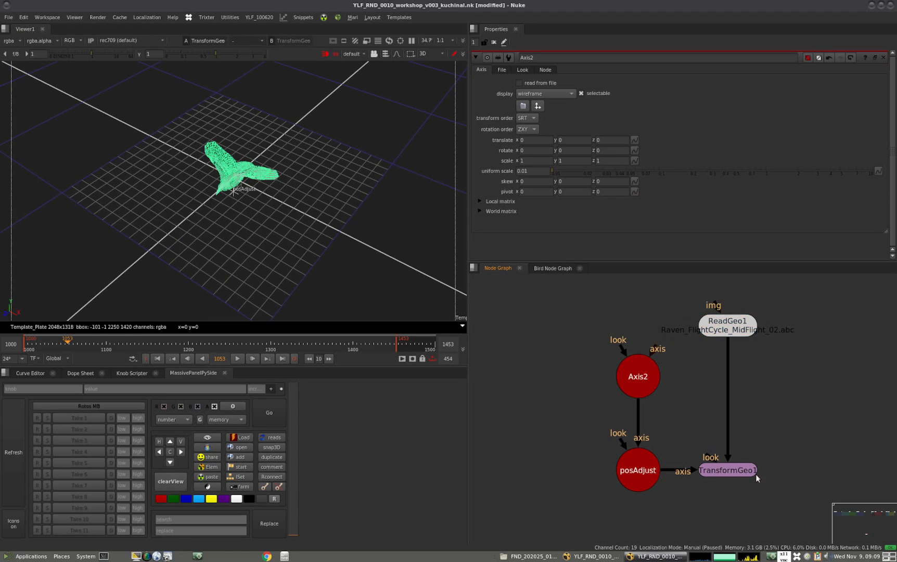
View TransformGeo1 and play back the scaled raven's flight cycle, stopping near frame 1082
left_click(733, 464)
left_click(237, 358)
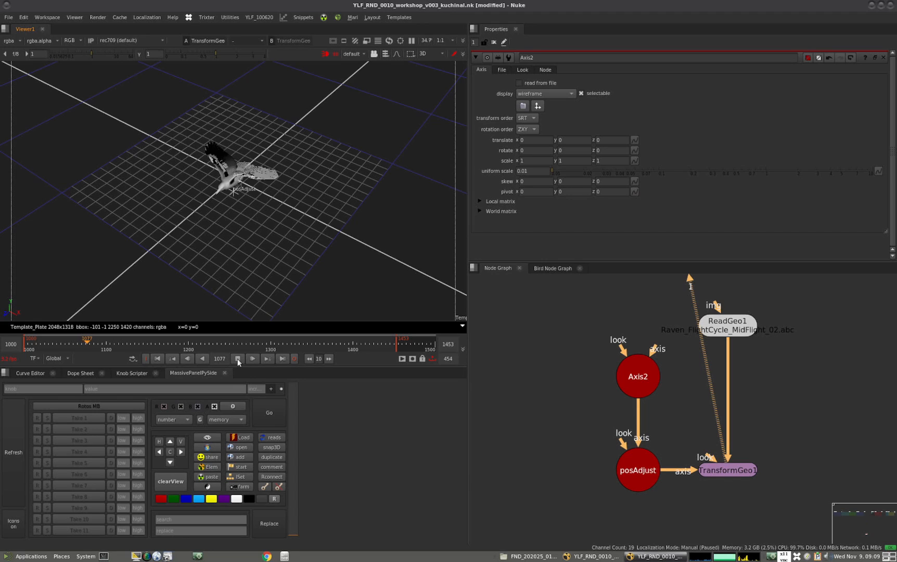
left_click(237, 358)
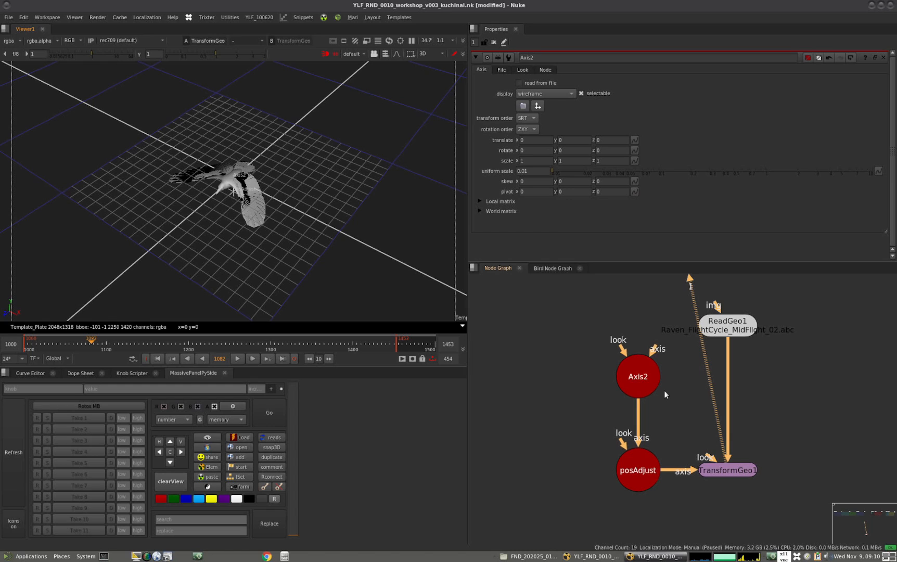
Add a Switch node between ReadGeo1 and TransformGeo1, placed on the pipe below ReadGeo1
scroll(650, 407, "down", 5)
scroll(637, 419, "up", 5)
left_click_drag(631, 453, 631, 337)
left_click(684, 392)
key("Tab")
type("switch")
key("Return")
left_click_drag(700, 396, 639, 418)
left_click(687, 397)
Duplicate ReadGeo1, place the copy to its left and view its geometry with its properties open
left_click_drag(633, 345, 555, 331)
key("alt+c")
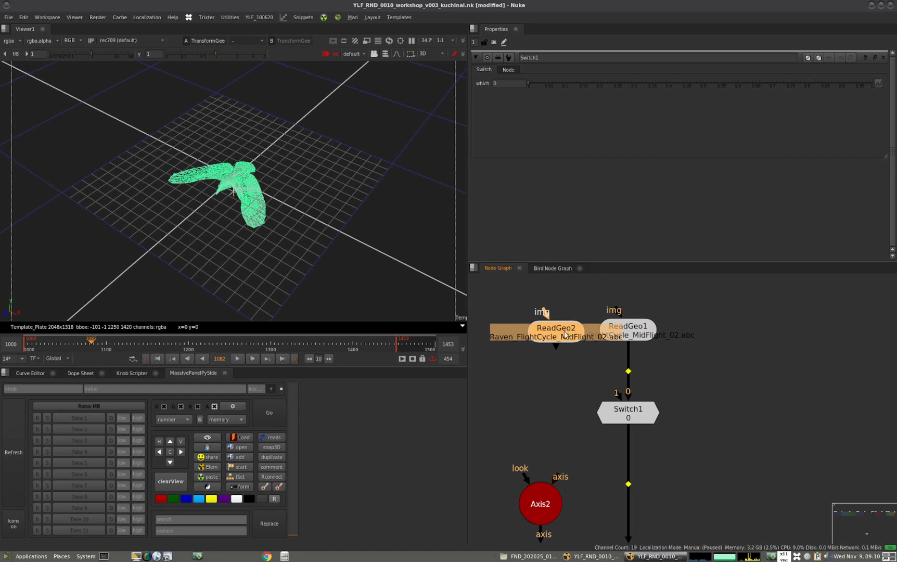
double_click(565, 334)
key("1")
left_click(566, 331)
left_click_drag(560, 331, 559, 332)
left_click(515, 309)
middle_click_drag(335, 267, 341, 254)
key("f")
scroll(323, 292, "down", 3)
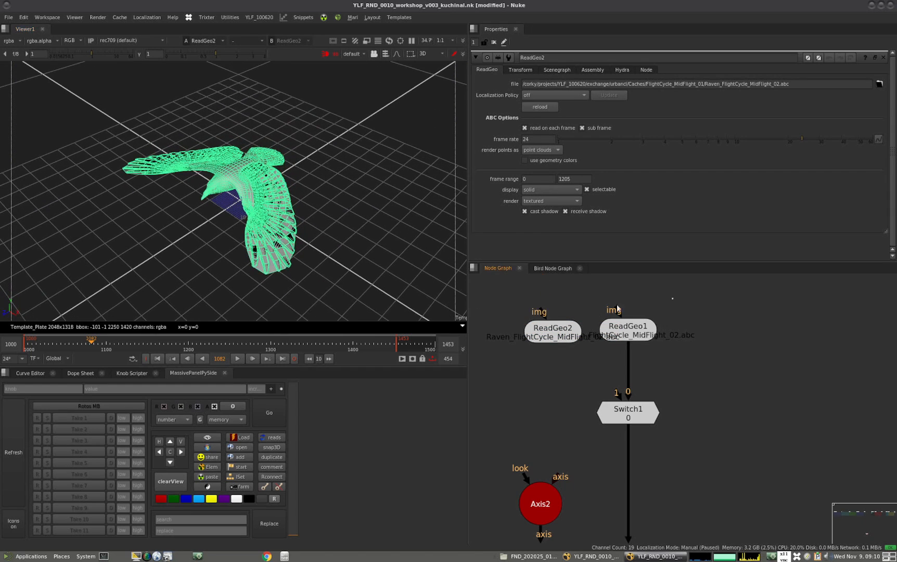
Unload highPolyFeathers_GRP in ReadGeo2's scenegraph and check the simplified raven
left_click(552, 327)
left_click(592, 70)
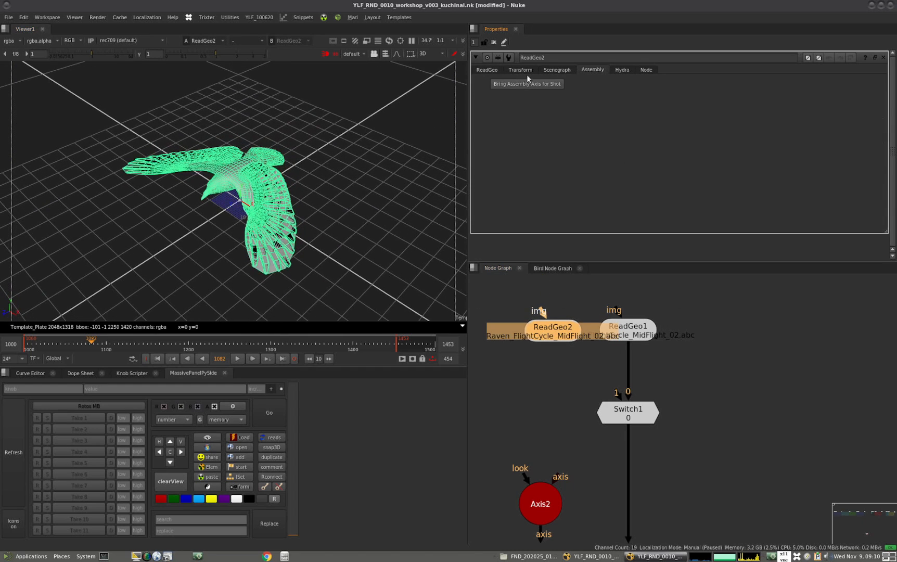
left_click(554, 69)
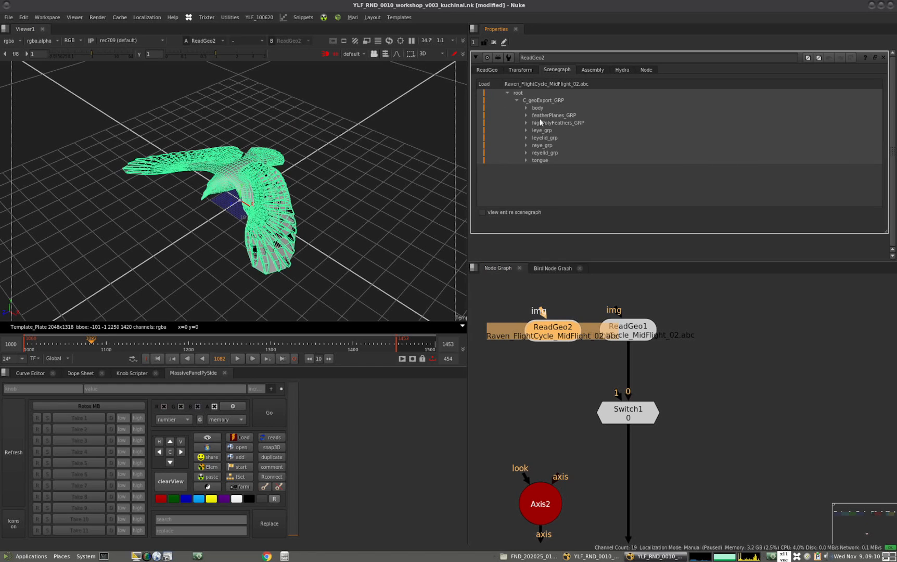
left_click(484, 123)
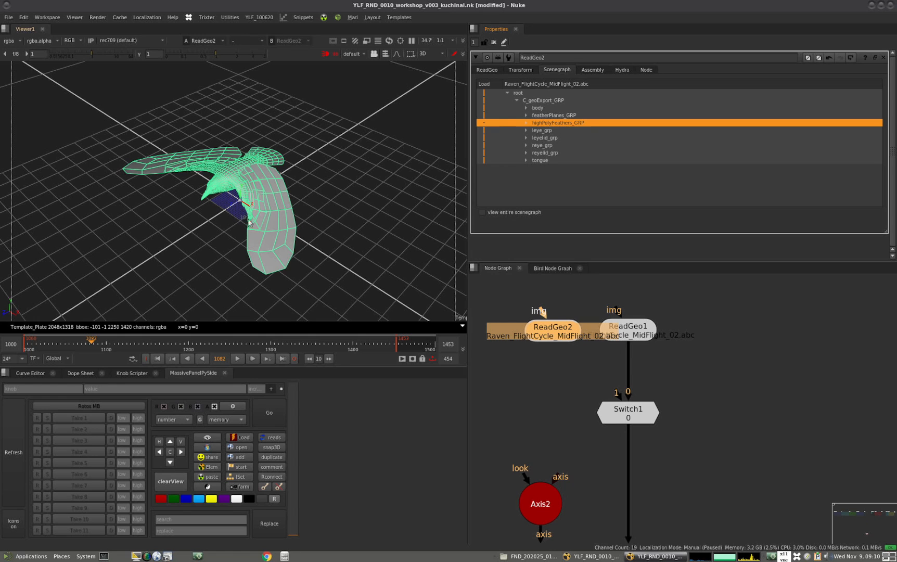
left_click_drag(262, 269, 341, 263, "ctrl")
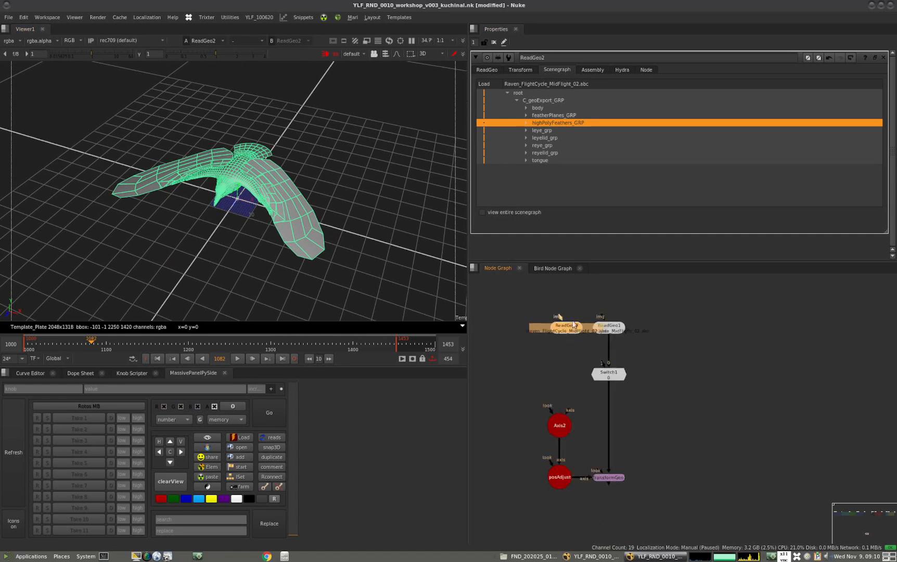
Duplicate ReadGeo2, place the copy to its left and open the copy's properties
left_click(677, 319)
left_click(594, 342)
key("alt+c")
left_click_drag(594, 344, 555, 341)
double_click(555, 341)
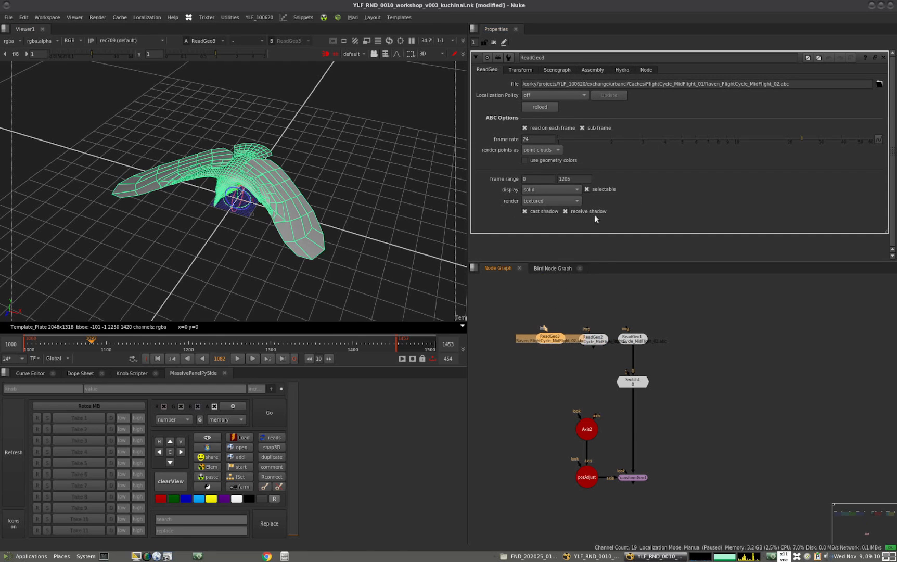
Unload the body, eye, eyelid and tongue groups in ReadGeo3's scenegraph, keeping only featherPlanes_GRP, and check the wing planes
left_click(559, 69)
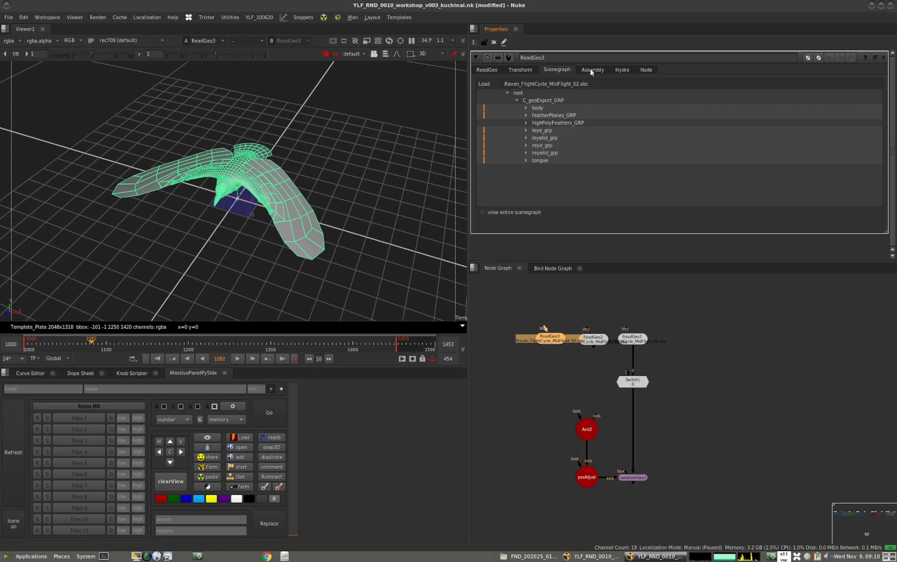
left_click(485, 108)
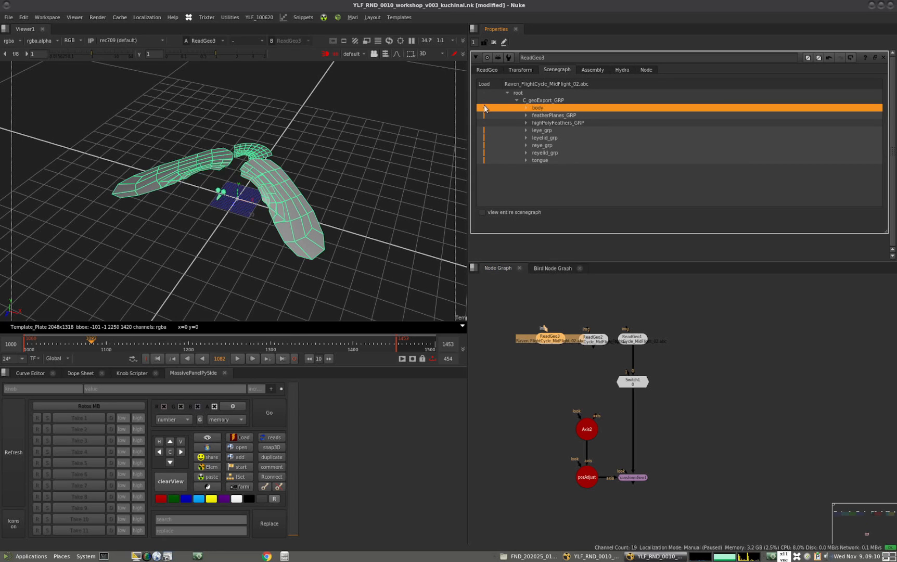
left_click(485, 131)
left_click(485, 138)
left_click(486, 146)
left_click(487, 154)
left_click(487, 160)
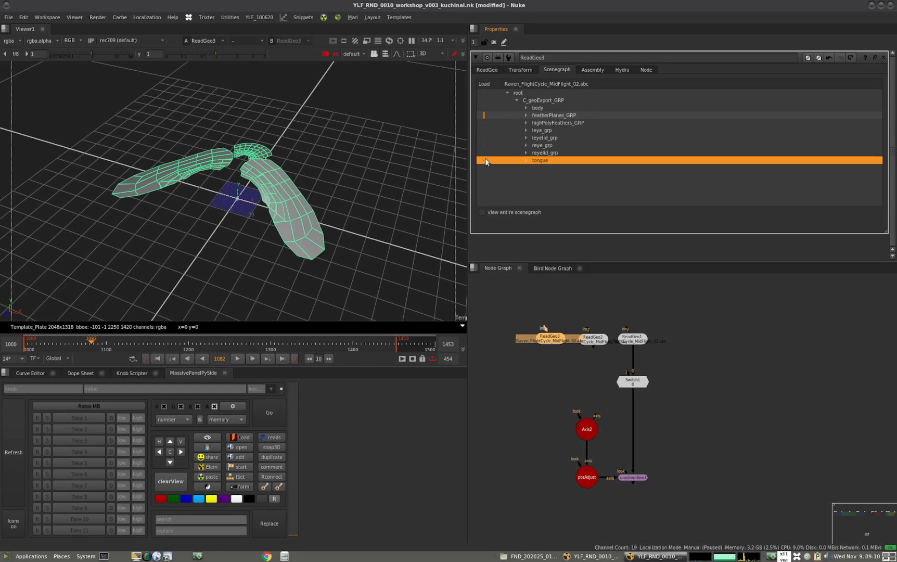
left_click(497, 320)
left_click_drag(300, 297, 193, 272, "ctrl")
mouse_move(84, 341)
left_mouse_down()
mouse_move(244, 344)
mouse_move(84, 341)
mouse_move(101, 341)
left_mouse_up()
Copy the PYRAMID_LOW geometry and its TransformGeo from the Bird Node Graph
middle_click_drag(564, 320, 621, 332)
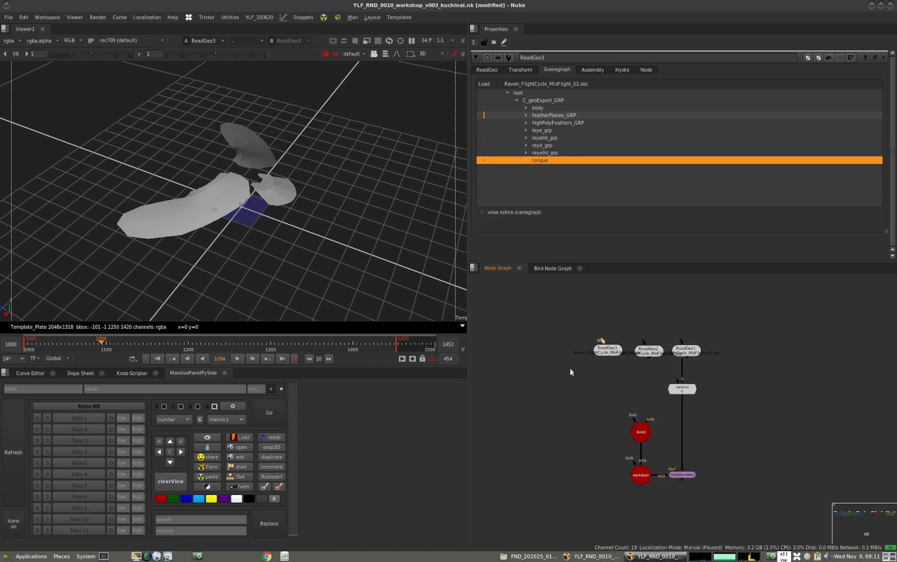
scroll(643, 384, "down", 5)
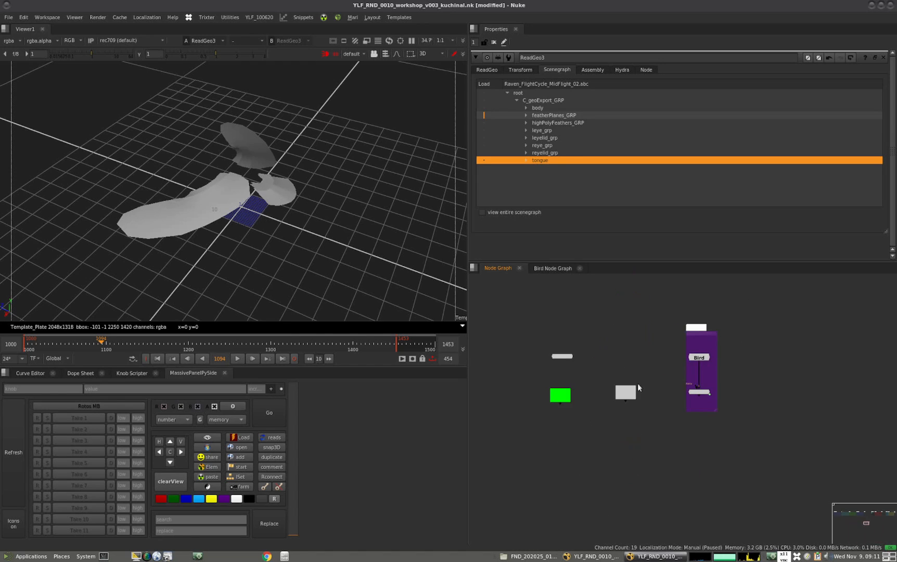
scroll(645, 375, "up", 5)
key("ctrl+t")
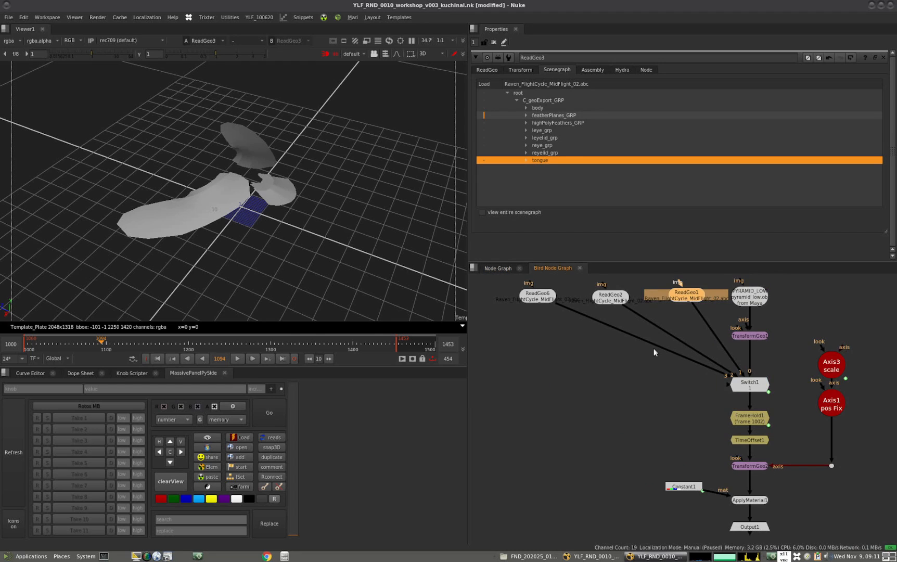
left_click(744, 302)
left_click_drag(804, 277, 717, 345)
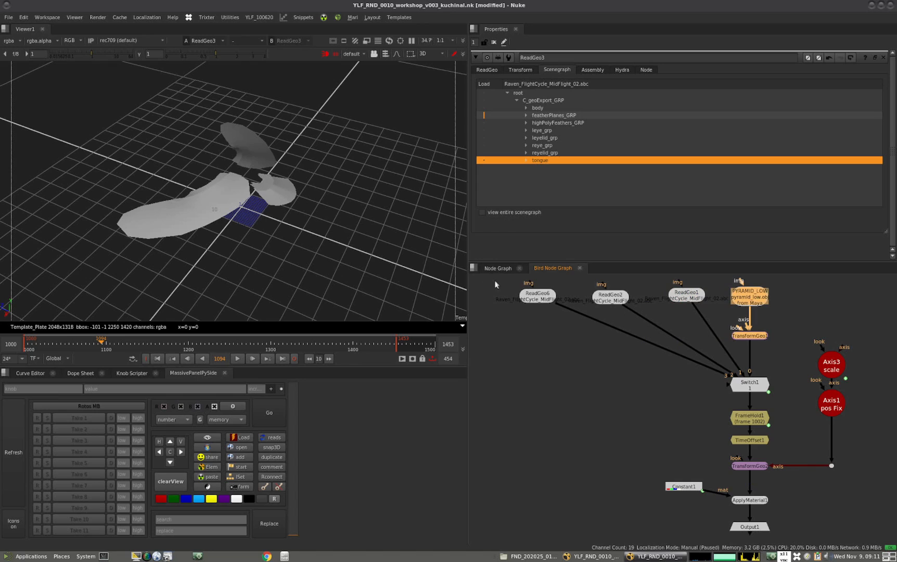
Paste the pyramid and its TransformGeo to the left of ReadGeo3 in the main node graph and view the transformed pyramid
key("ctrl+t")
scroll(682, 360, "down", 6)
scroll(646, 409, "down", 4)
middle_click_drag(646, 409, 599, 354)
scroll(649, 447, "up", 7)
key("ctrl+v")
left_click_drag(627, 430, 633, 410)
left_click(659, 409)
left_click(636, 430, "ctrl+shift")
double_click(635, 429)
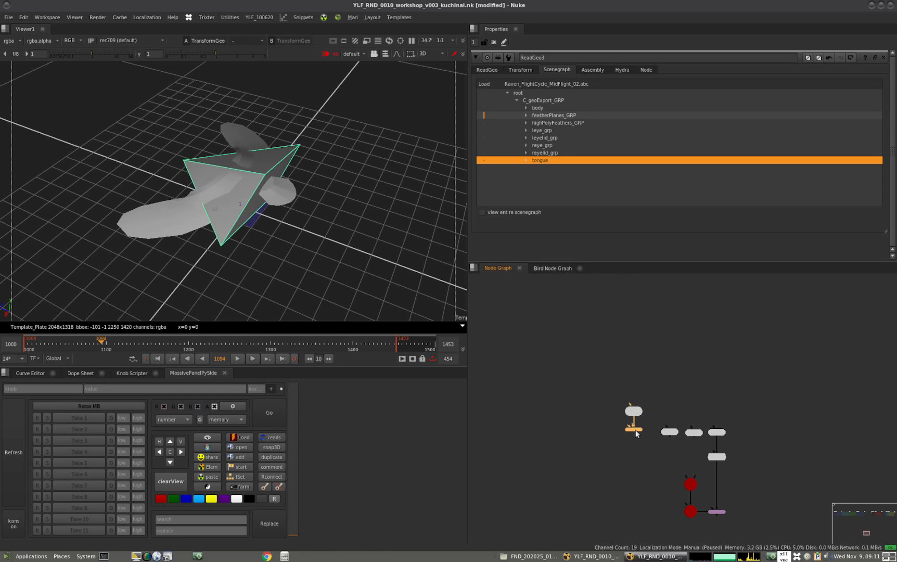
left_click_drag(205, 234, 223, 210, "ctrl")
middle_click_drag(645, 426, 590, 376)
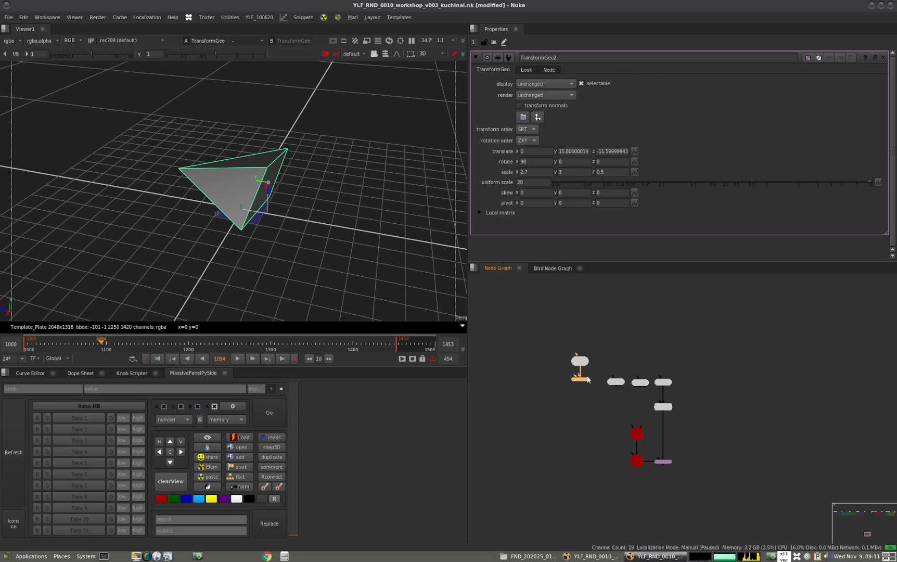
View ReadGeo1, ReadGeo2, ReadGeo3 and the pyramid's TransformGeo2 in turn to compare the levels of detail
scroll(590, 376, "up", 3)
left_click(707, 379)
left_click(732, 394, "ctrl+shift")
double_click(731, 395)
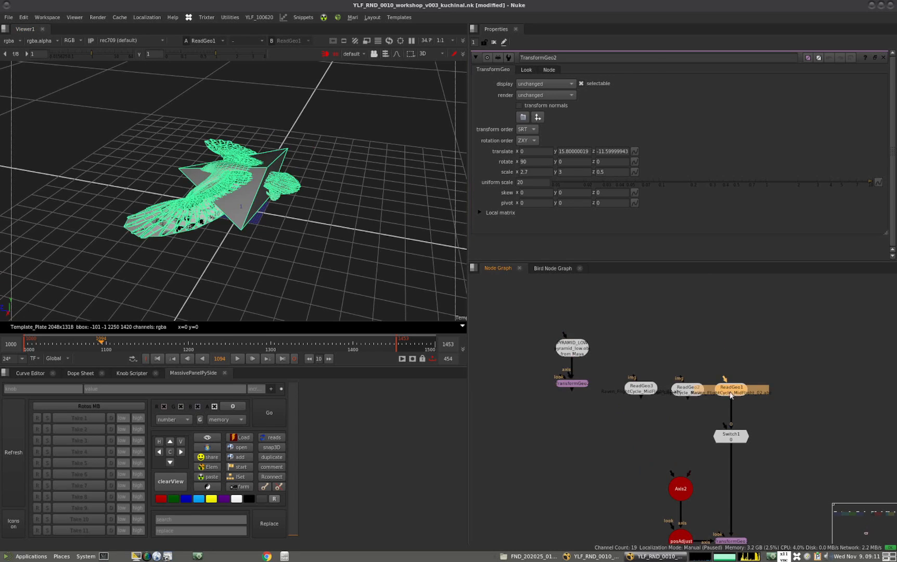
double_click(693, 391)
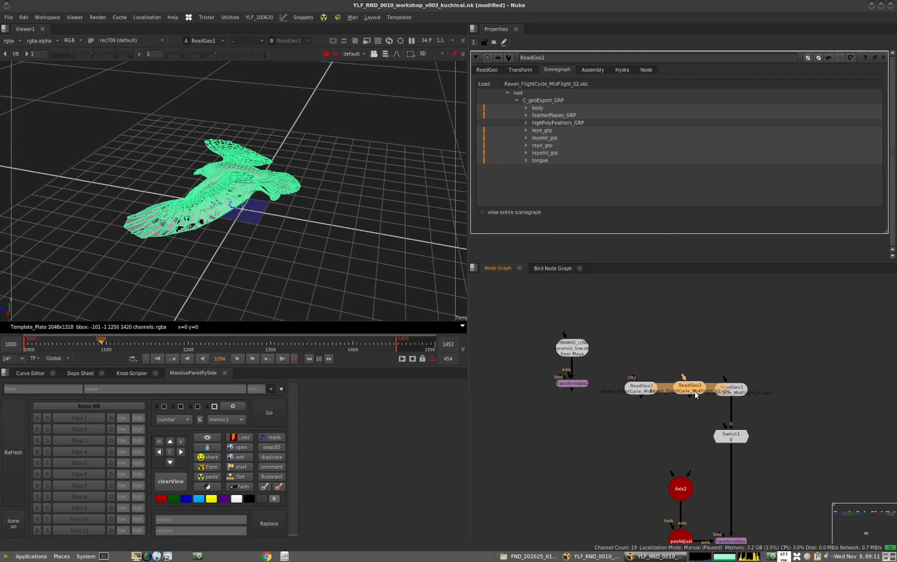
left_click(695, 391, "ctrl+shift")
left_click(697, 390)
left_click(651, 388)
key("1")
double_click(648, 388)
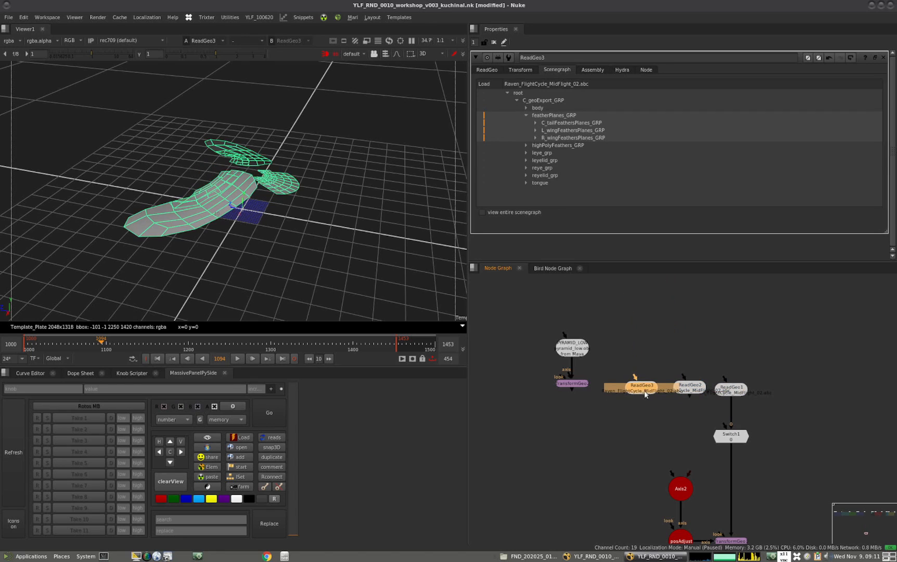
left_click_drag(573, 384, 577, 388)
left_click(577, 389, "ctrl+shift")
double_click(576, 389)
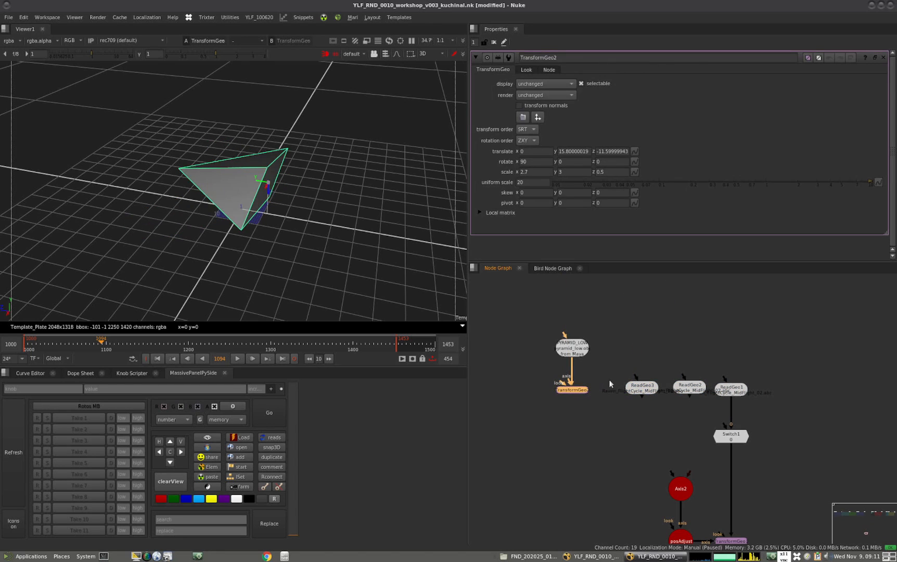
Connect ReadGeo2, ReadGeo3 and the pyramid's TransformGeo2 to Switch1 as inputs 1, 2 and 3
middle_click_drag(656, 380, 617, 361)
left_click(647, 334)
left_click_drag(681, 401, 617, 374)
left_click_drag(679, 420, 534, 371)
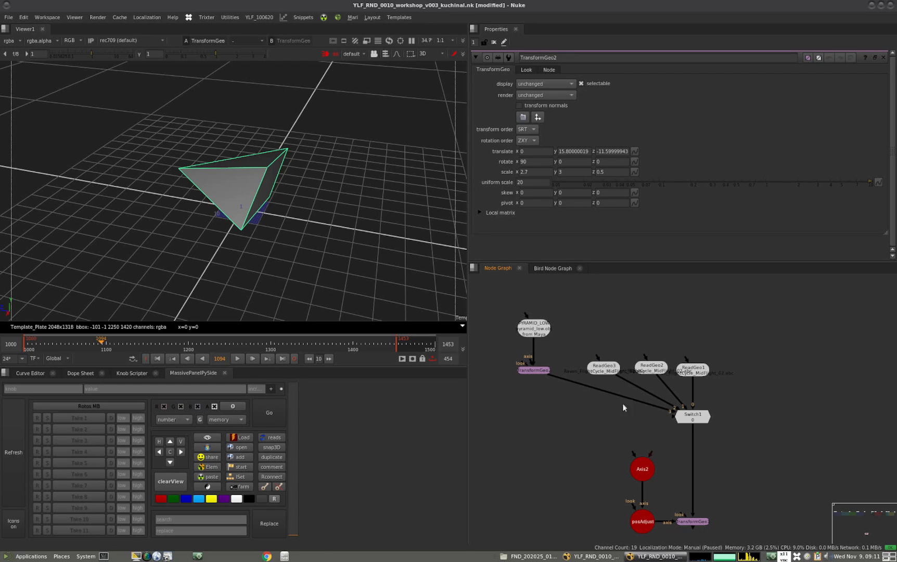
View Switch1 and cycle its which value through the connected models, returning it to 0
left_click(690, 416)
key("1")
double_click(689, 417)
double_click(510, 84)
type("1")
key("Return")
key("Down")
key("Up")
key("Up")
key("Up")
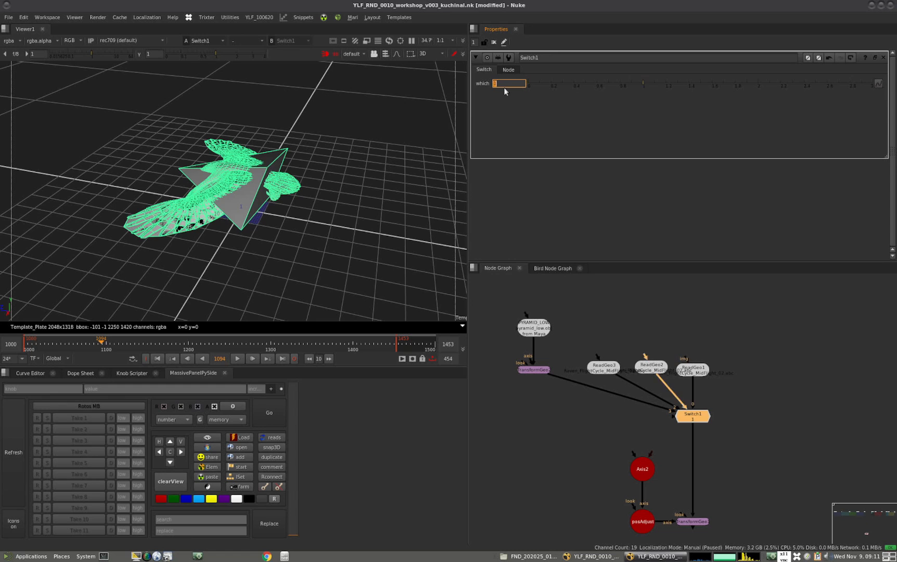
key("Down")
key("Down")
key("Down")
left_click(765, 389)
left_click_drag(194, 248, 347, 244, "ctrl")
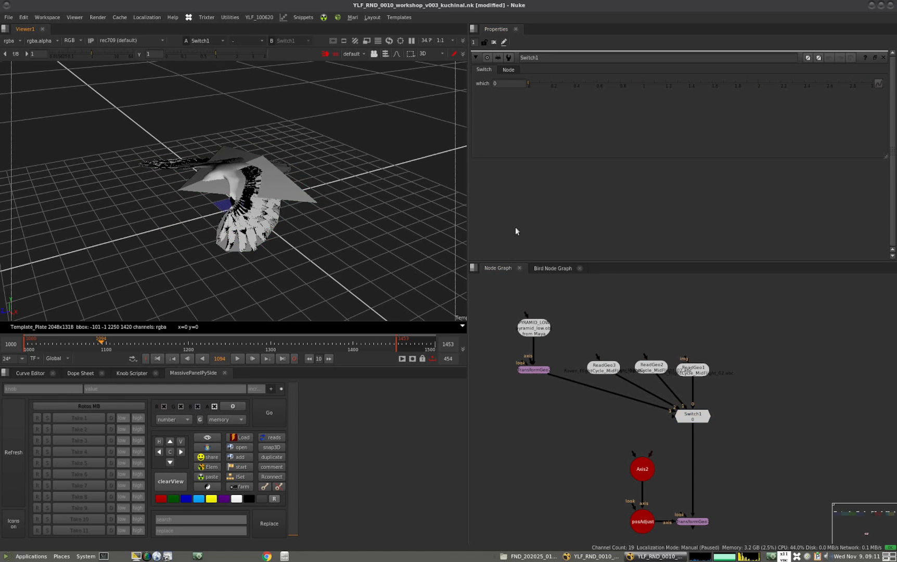
View TransformGeo1 with its properties open and frame the scaled raven
middle_click_drag(682, 369, 673, 373)
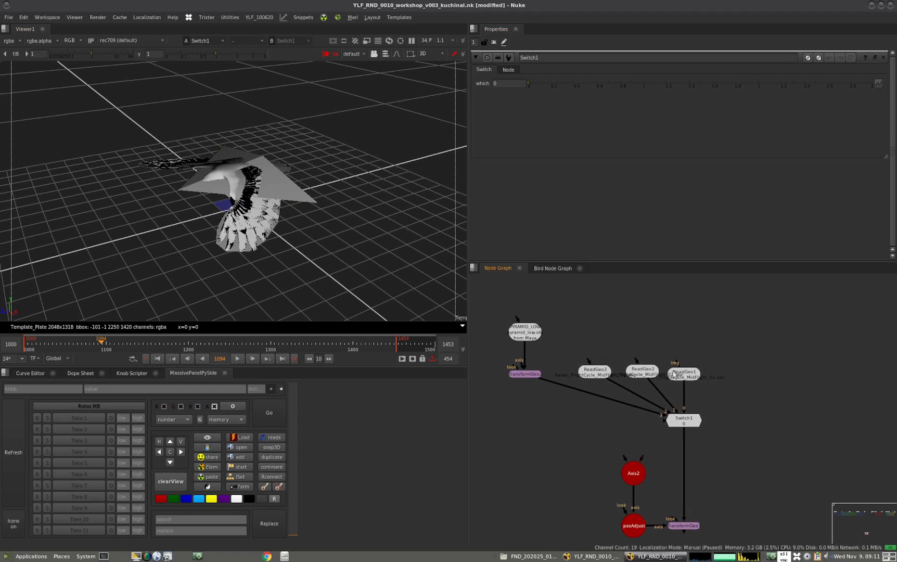
left_click(689, 380)
scroll(724, 381, "down", 2)
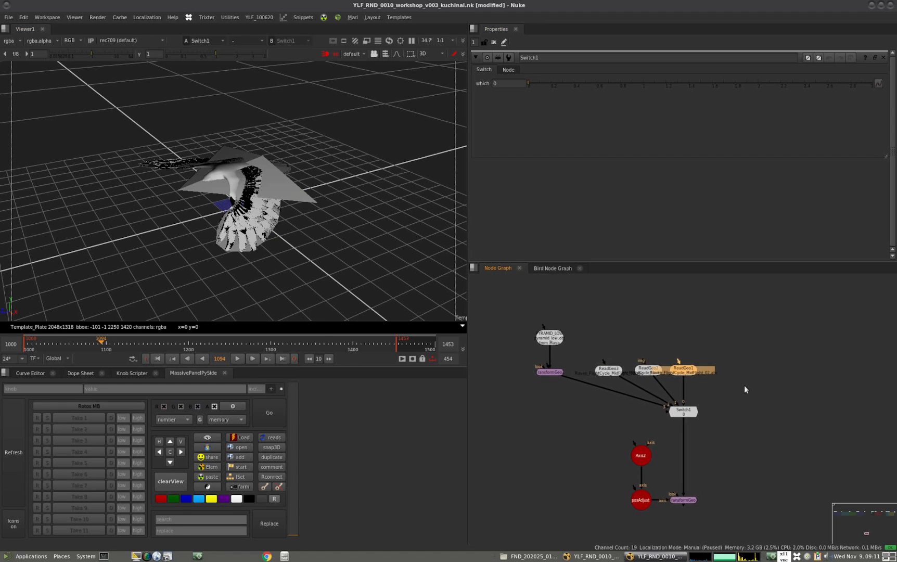
left_click(689, 500)
double_click(688, 501)
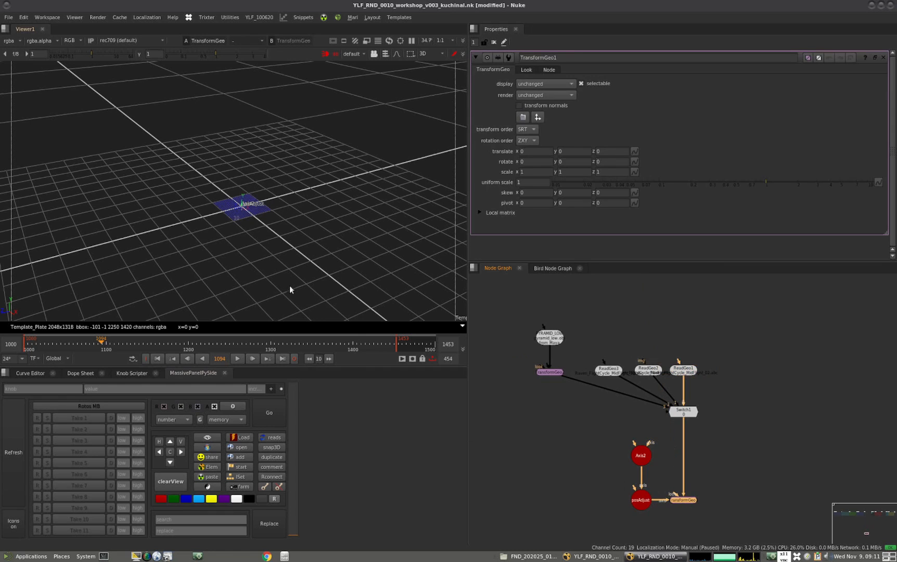
key("f")
left_click_drag(301, 277, 292, 304, "ctrl")
Set Switch1's which value to 2 and inspect the feather-planes version from several angles
left_click(781, 405)
double_click(683, 411)
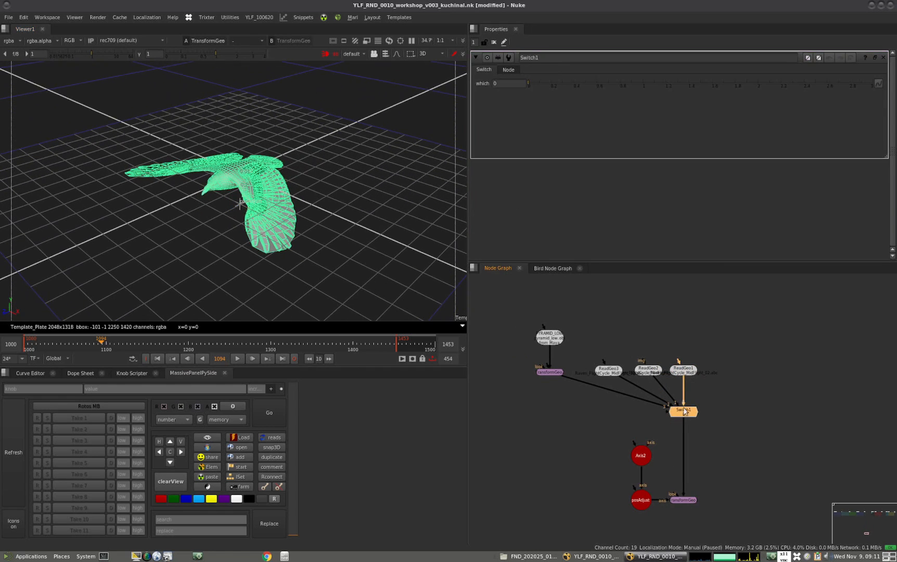
left_click(505, 83)
type("2")
key("Return")
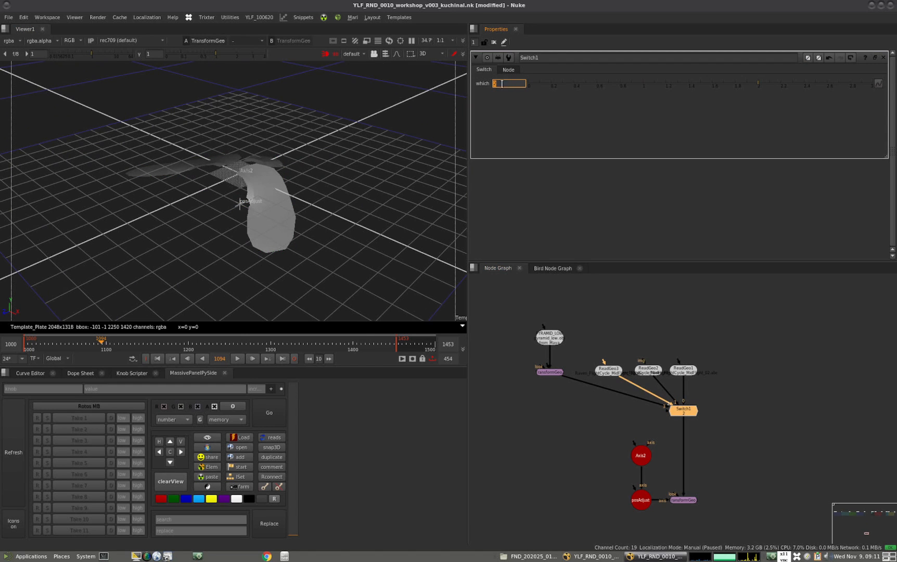
mouse_move(285, 250)
left_mouse_down("ctrl")
mouse_move(364, 255)
mouse_move(280, 246)
mouse_move(279, 260)
mouse_move(258, 264)
mouse_move(269, 255)
left_mouse_up("ctrl")
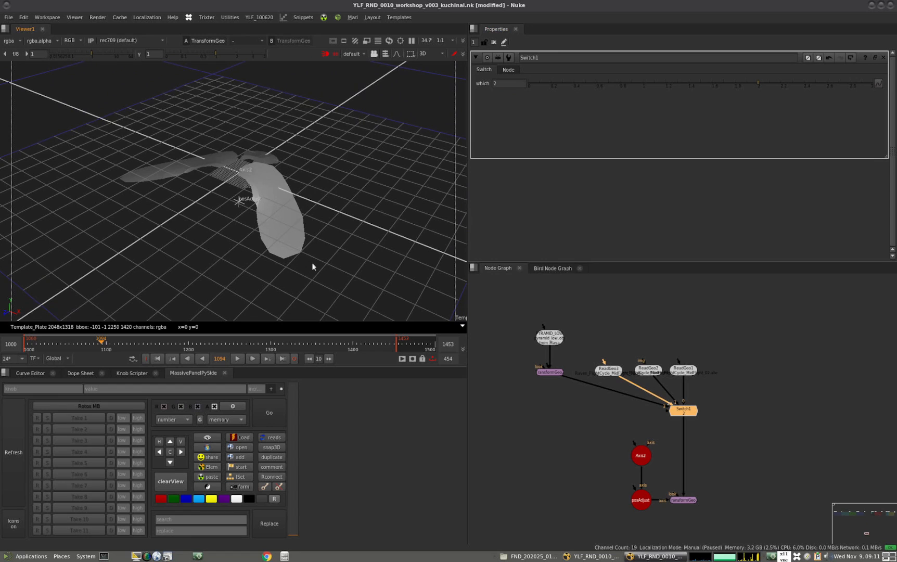
left_click_drag(210, 275, 228, 278, "ctrl")
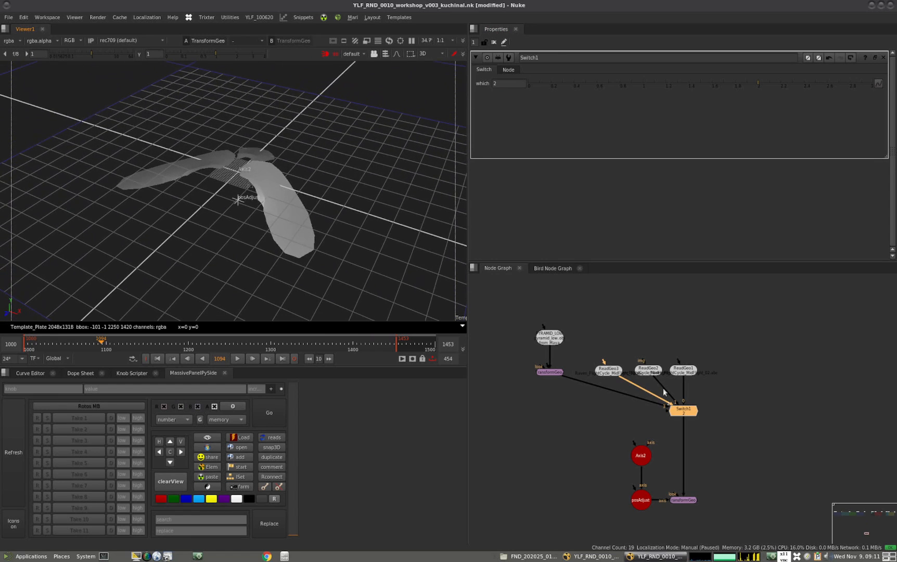
Scrub the timeline through the wing-flap cycle to examine the feather-planes raven and its Switch network
left_click_drag(43, 344, 132, 344)
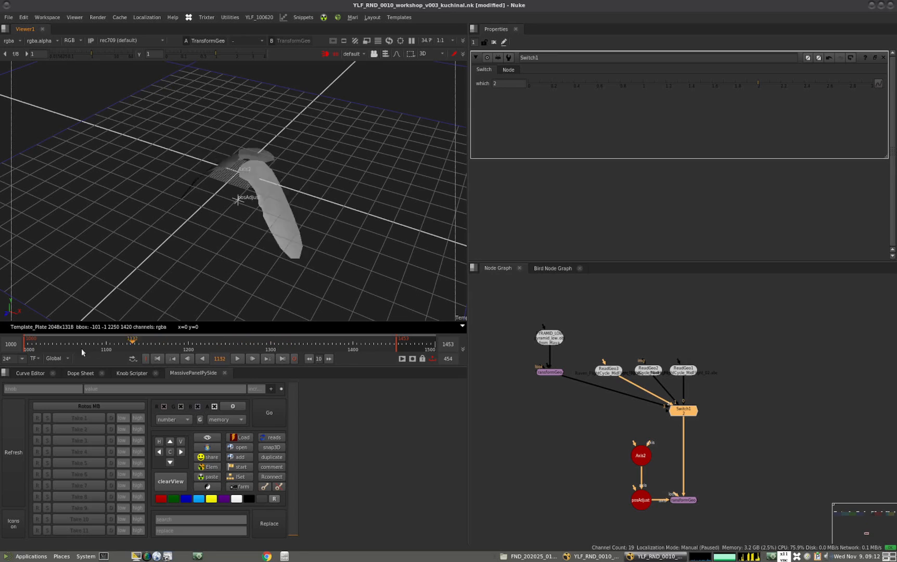
left_click(95, 344)
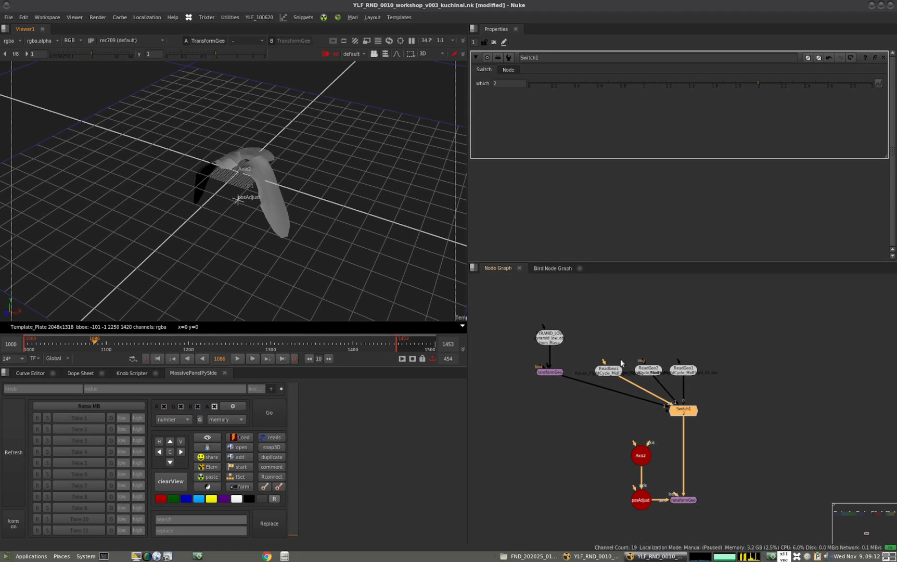
middle_click_drag(649, 369, 627, 343)
left_click(666, 475)
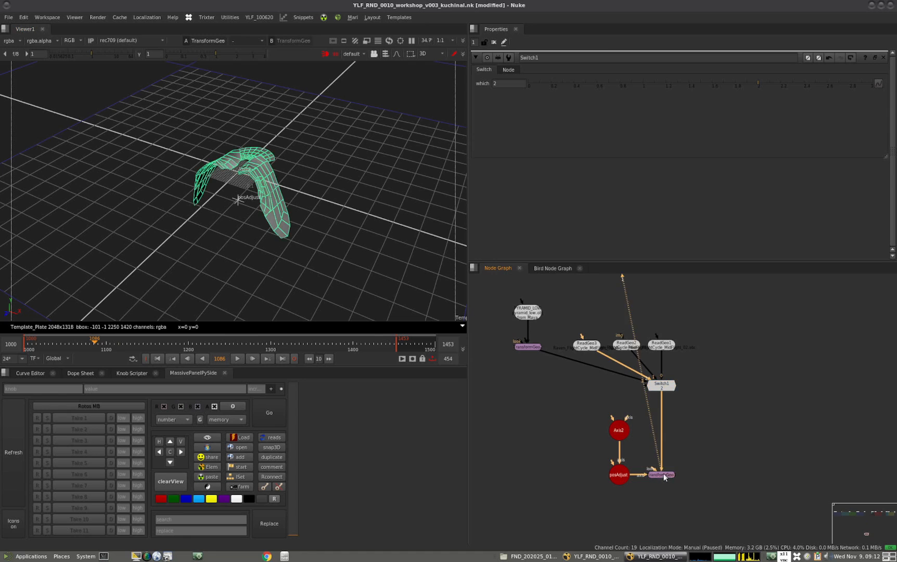
left_click_drag(80, 339, 144, 343)
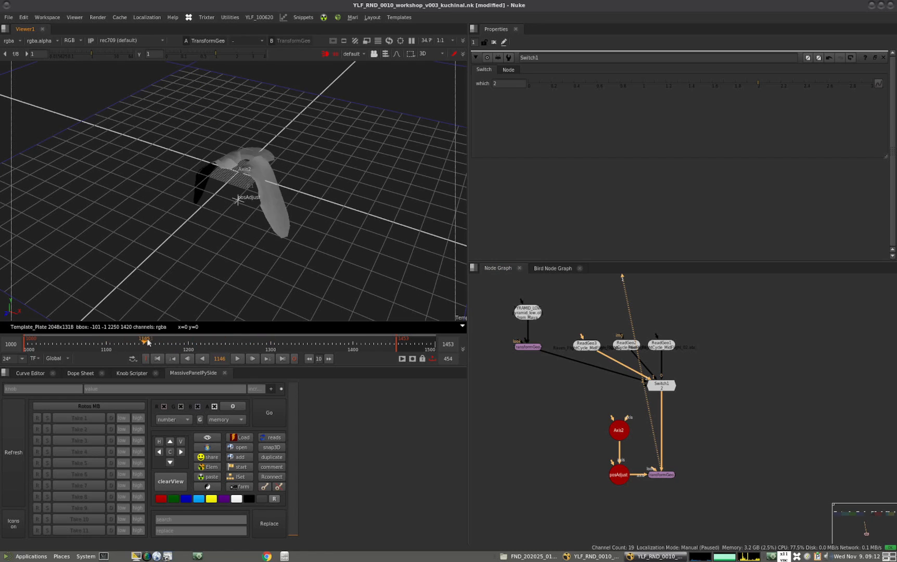
Check the frame range in ReadGeo1's properties and open TransformGeo1's properties
double_click(663, 345)
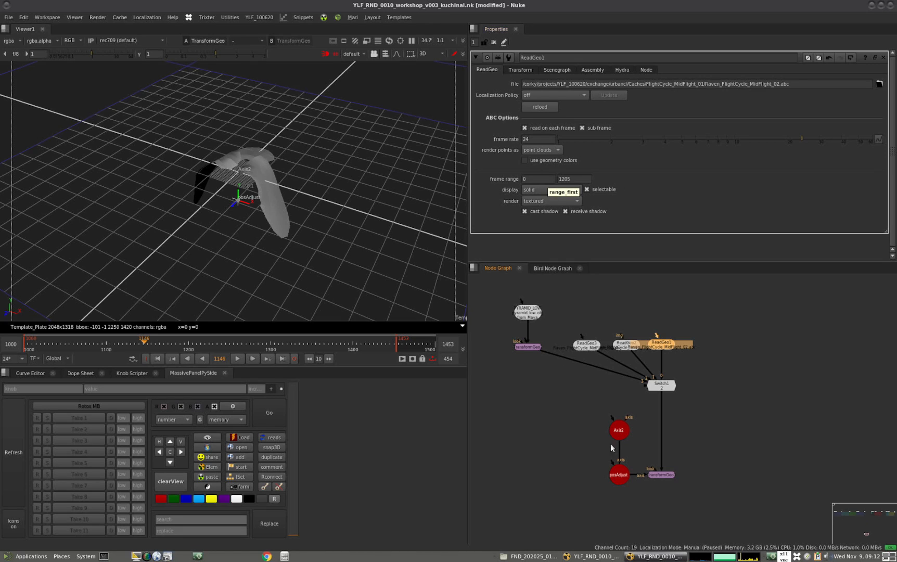
middle_click_drag(610, 430, 560, 417)
left_click(650, 465)
middle_click_drag(629, 467, 635, 462)
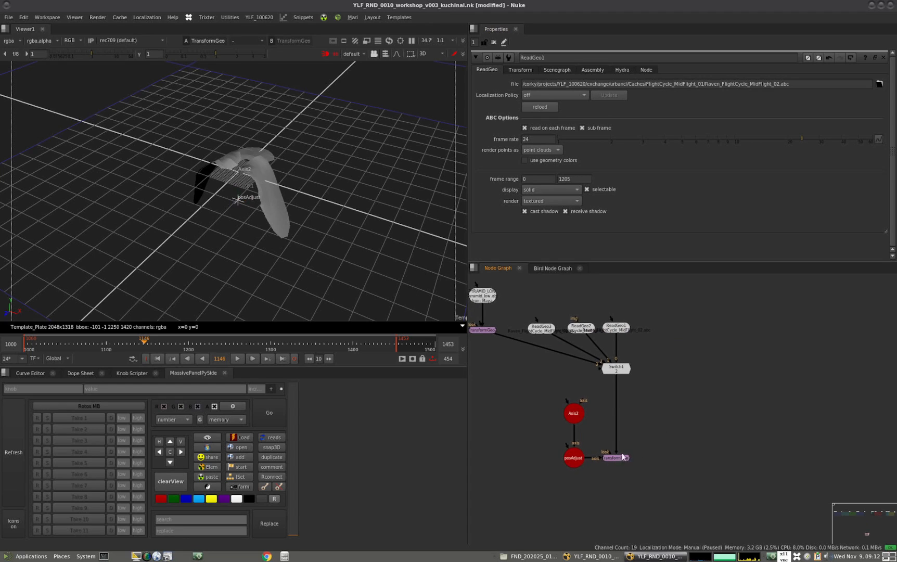
double_click(622, 458)
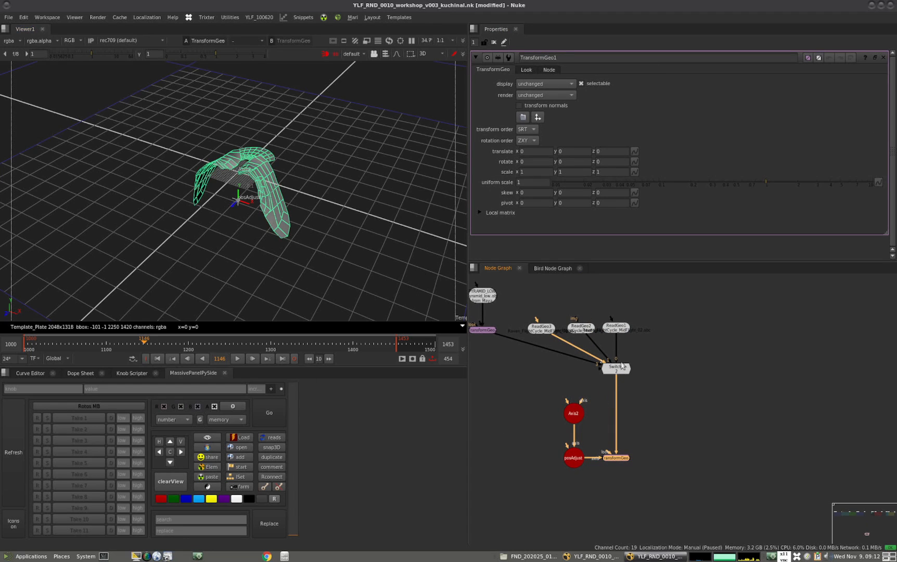
View Switch1 and TransformGeo1 in turn, and examine the wing animation from the timeline's start to frame 1200
left_click(619, 372)
key("1")
mouse_move(78, 342)
left_mouse_down()
mouse_move(32, 345)
mouse_move(74, 348)
left_mouse_up()
left_click(618, 459)
key("1")
left_click(617, 458)
left_click(23, 346)
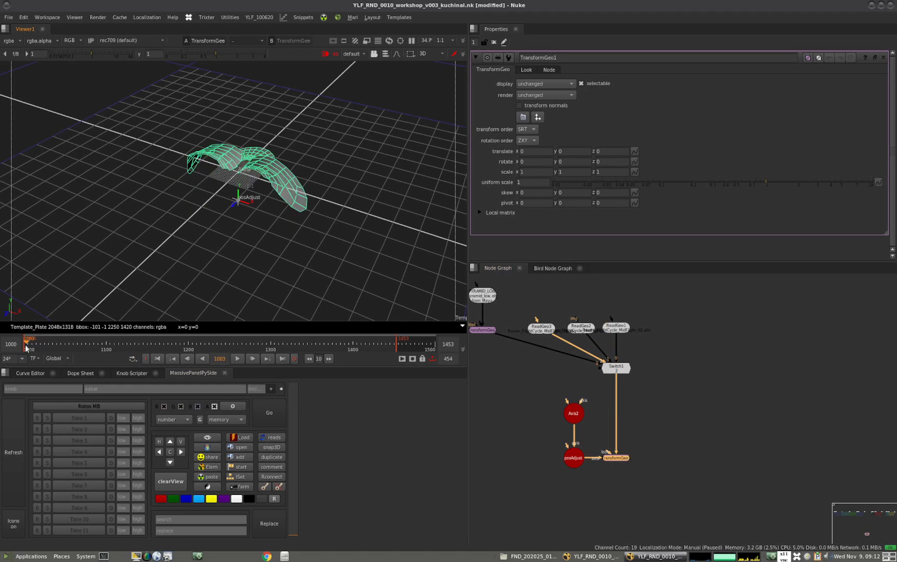
left_click_drag(23, 347, 189, 341)
key("Right")
key("Right")
key("Right")
key("Left")
key("Left")
key("Left")
key("Left")
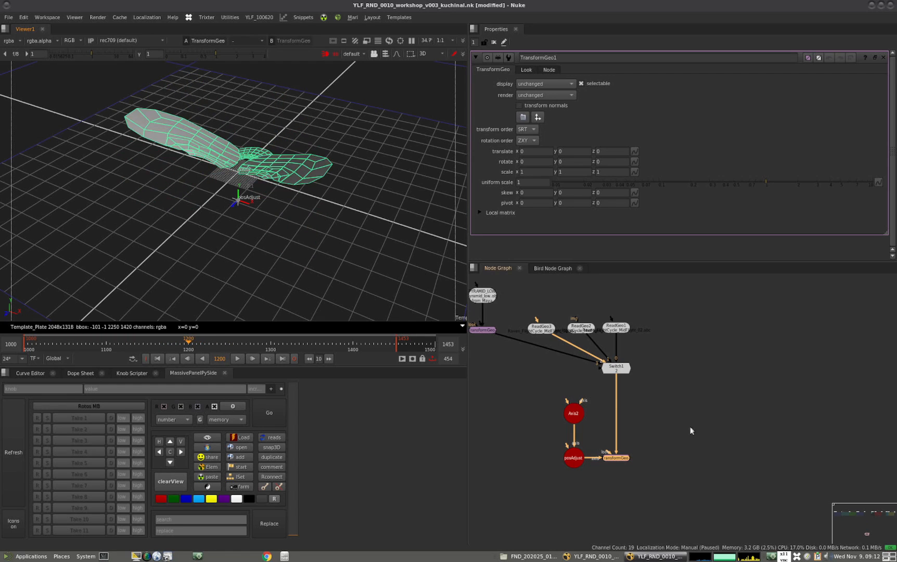
Add a FrameHold node below TransformGeo1, holding frame 1200
left_click(704, 424)
scroll(612, 463, "up", 5)
middle_click_drag(659, 438, 649, 403)
left_click(606, 416)
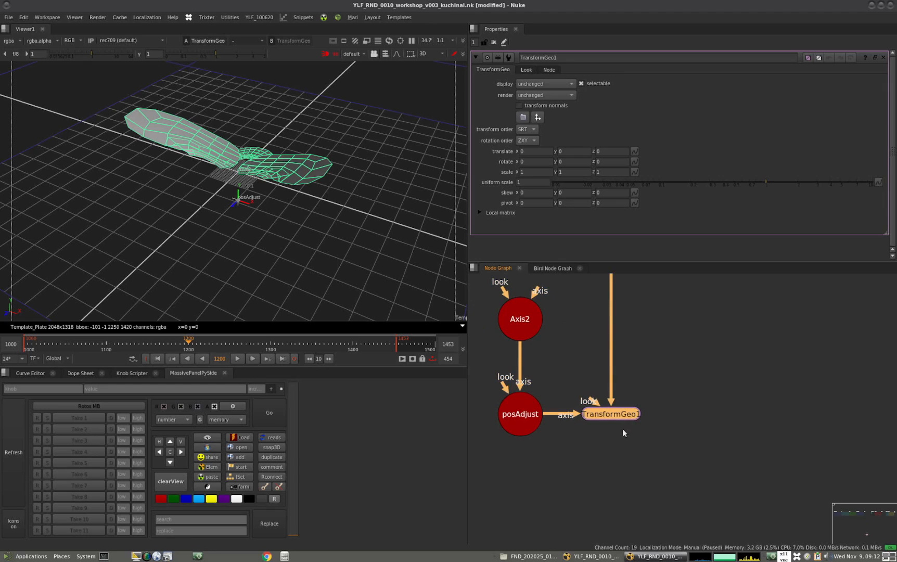
key("Tab")
type("frame")
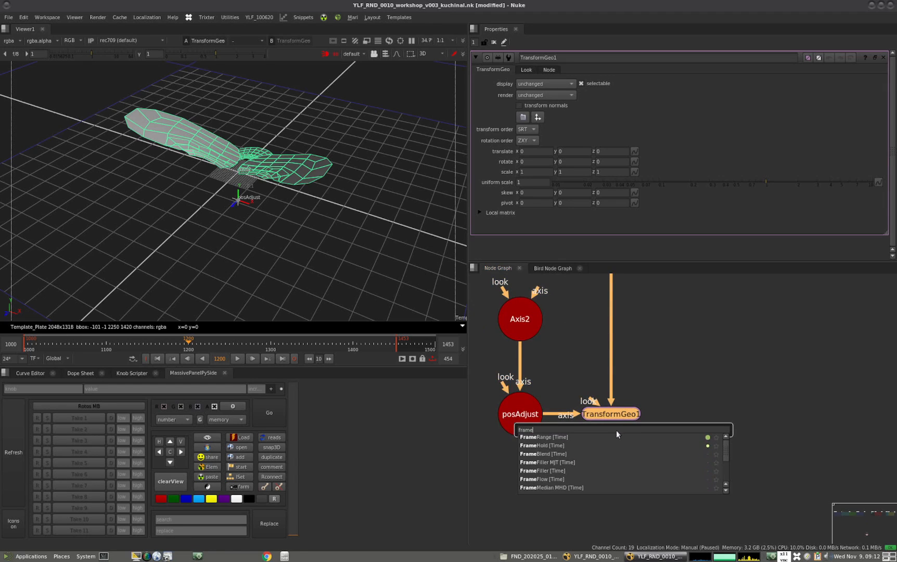
type("h")
key("Return")
left_click_drag(612, 439, 611, 473)
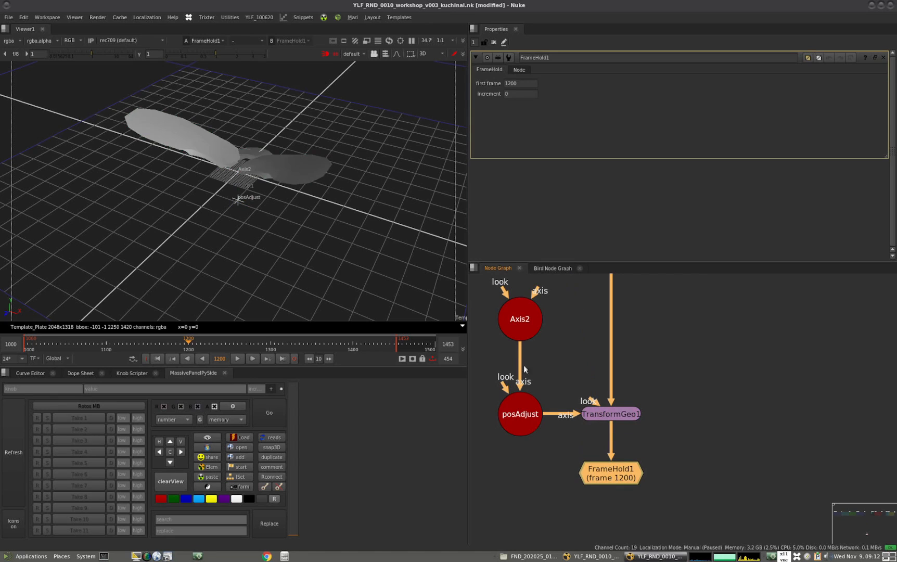
Drive FrameHold1's first frame with the expression frame
left_click(521, 84)
key("equal")
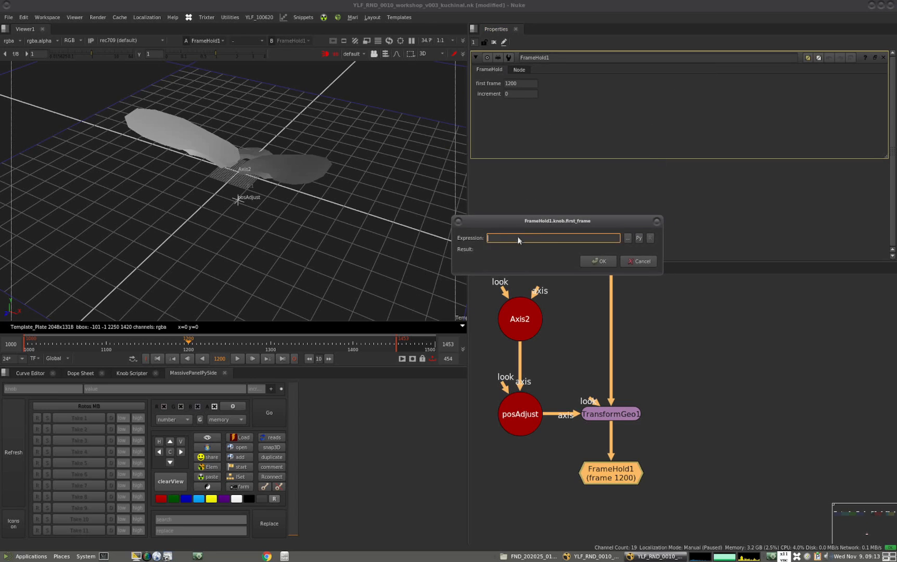
type("frame")
left_click(601, 261)
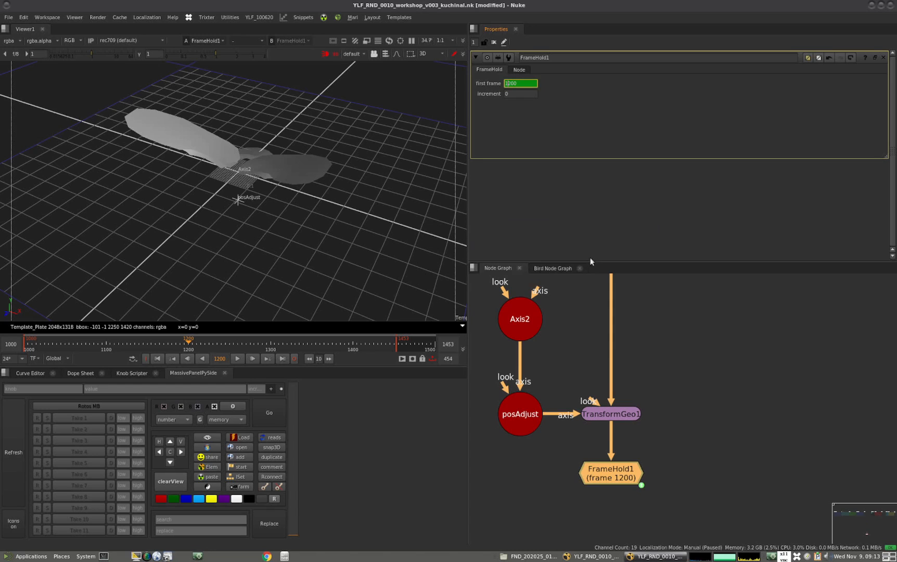
Step through the frames between about 1078 and 1103 to examine how FrameHold1's first frame drives the wing pose
left_click(607, 475)
key("Right")
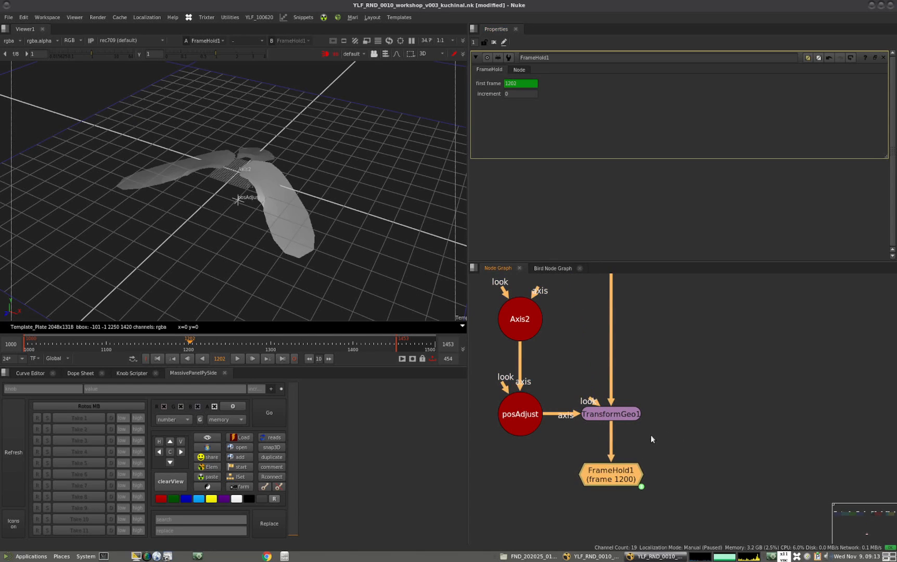
left_click_drag(29, 344, 87, 346)
key("Right")
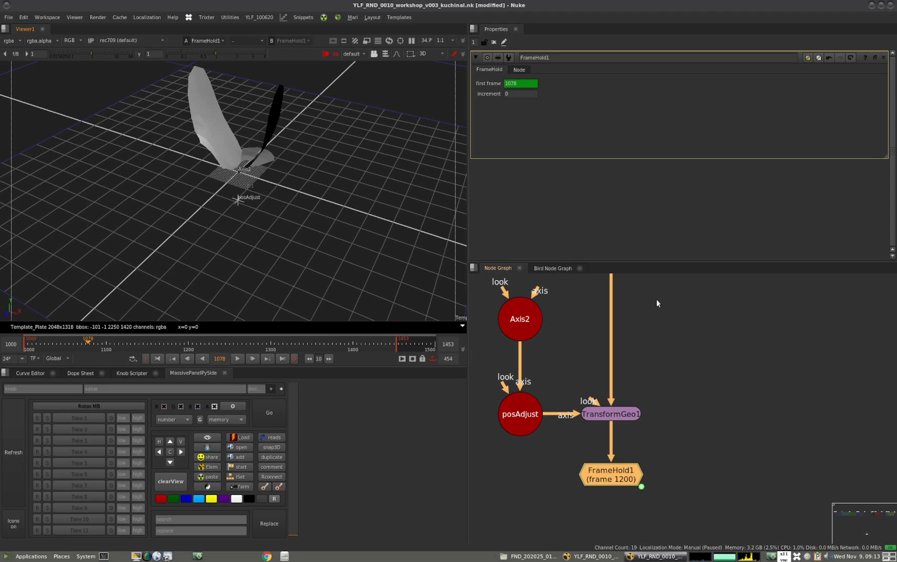
key("Right")
key("Right")
key("Right")
key("Right")
key("Right")
key("Right")
key("Right")
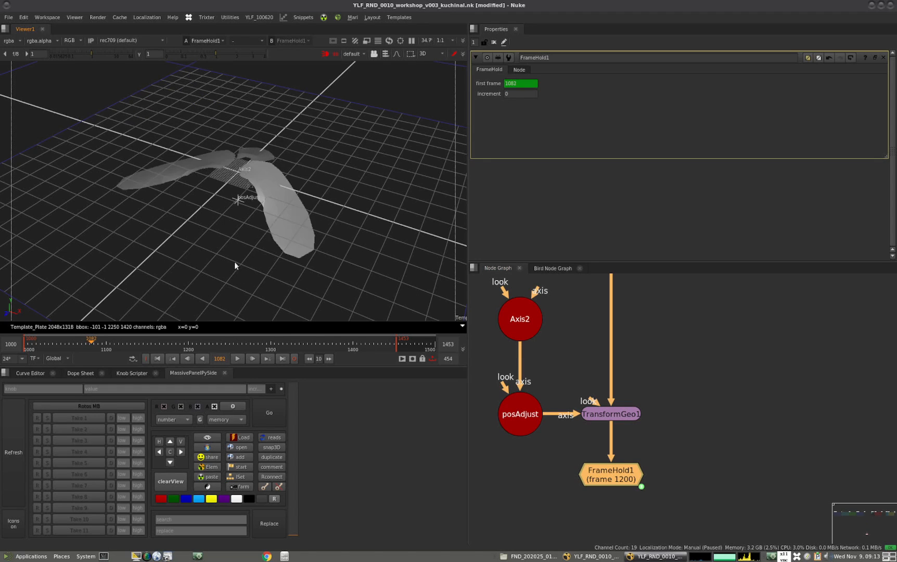
key("Right")
key("Right")
key("Right")
key("Right")
key("Right")
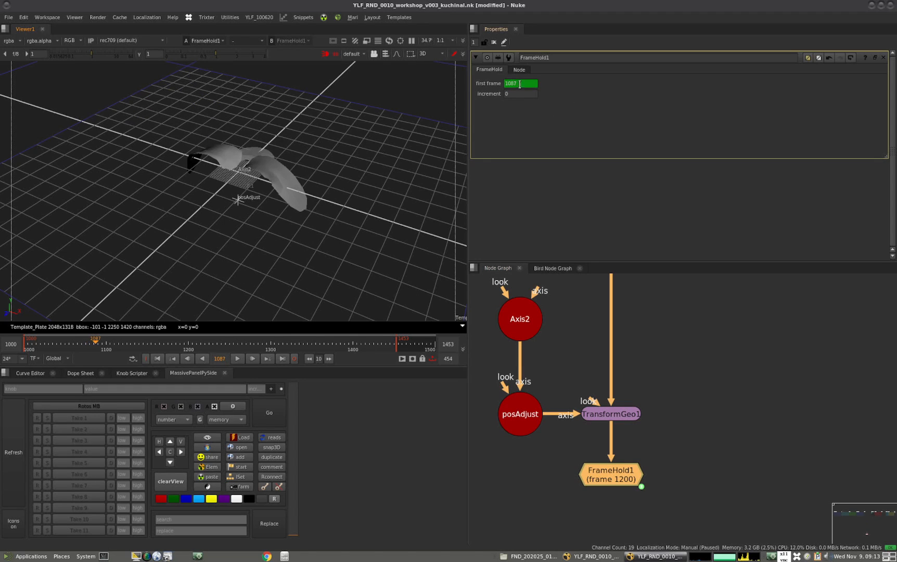
key("Right")
key("Right")
key("Right")
key("Right")
key("Right")
key("Right")
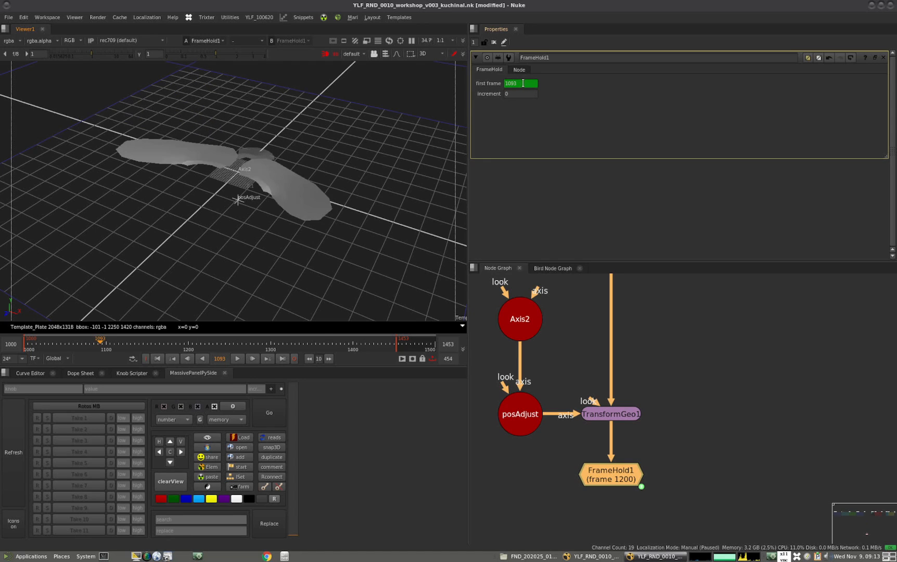
key("Right")
key("Right")
key("Right")
key("Right")
key("Right")
key("Right")
key("Right")
key("Right")
key("Right")
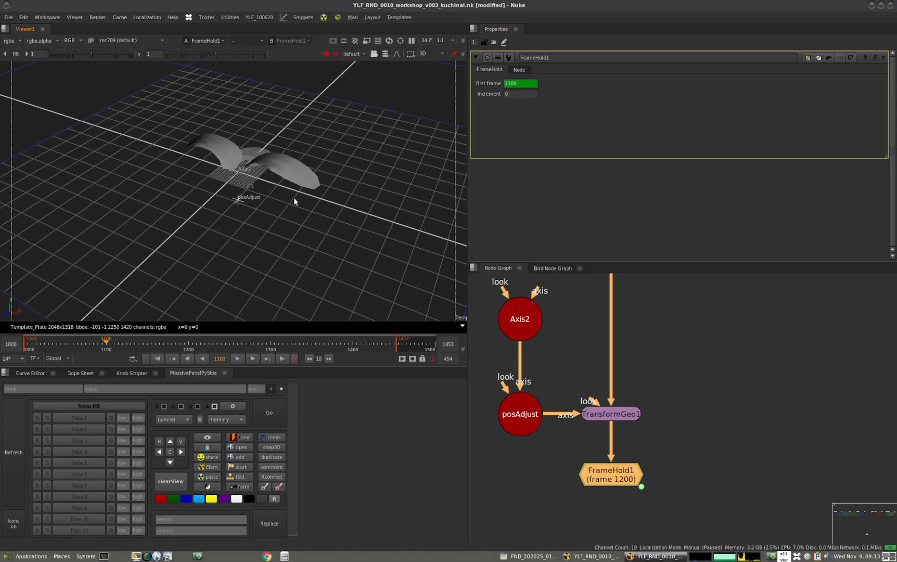
key("Left")
key("Left")
key("Left")
key("Left")
key("Left")
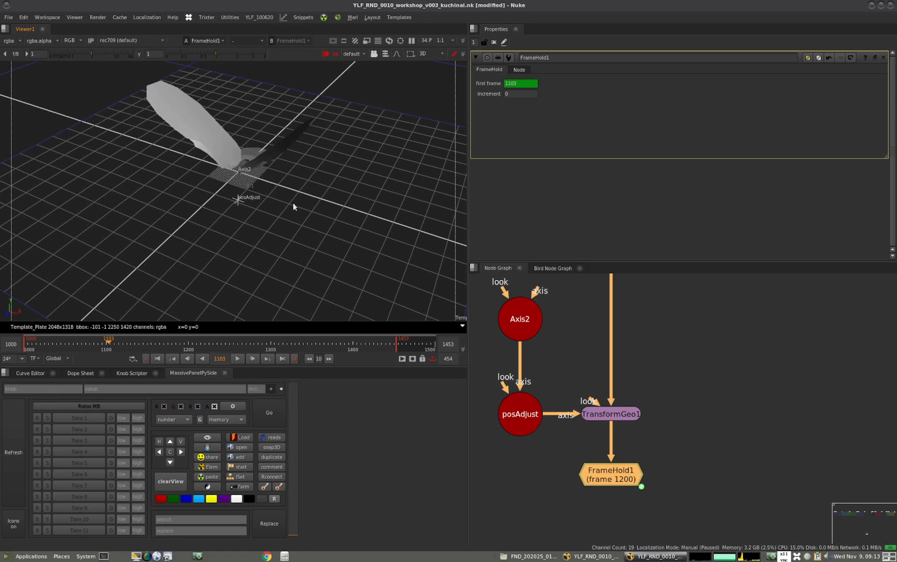
Change FrameHold1's first_frame curve expression to fmod(frame,200) in the Curve Editor
left_click(26, 373)
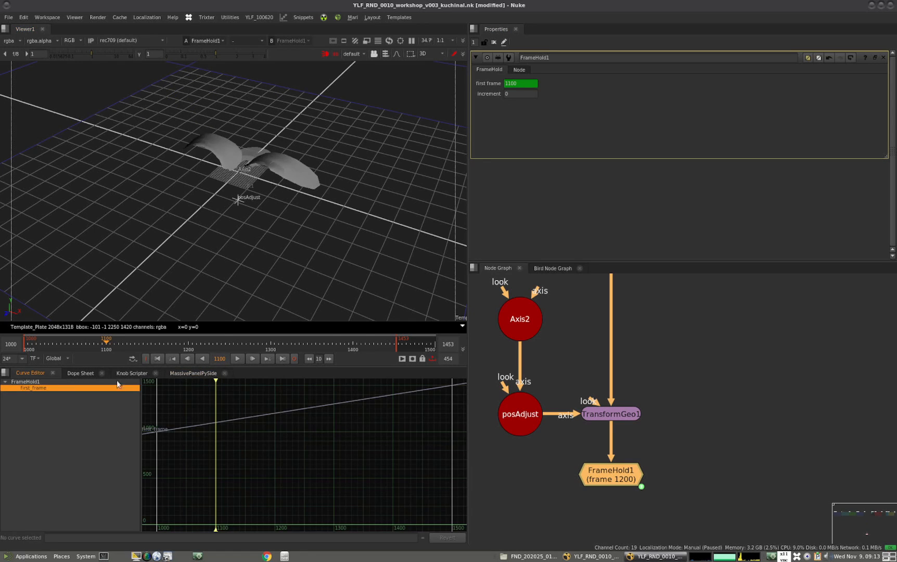
left_click(270, 414)
left_click(82, 535)
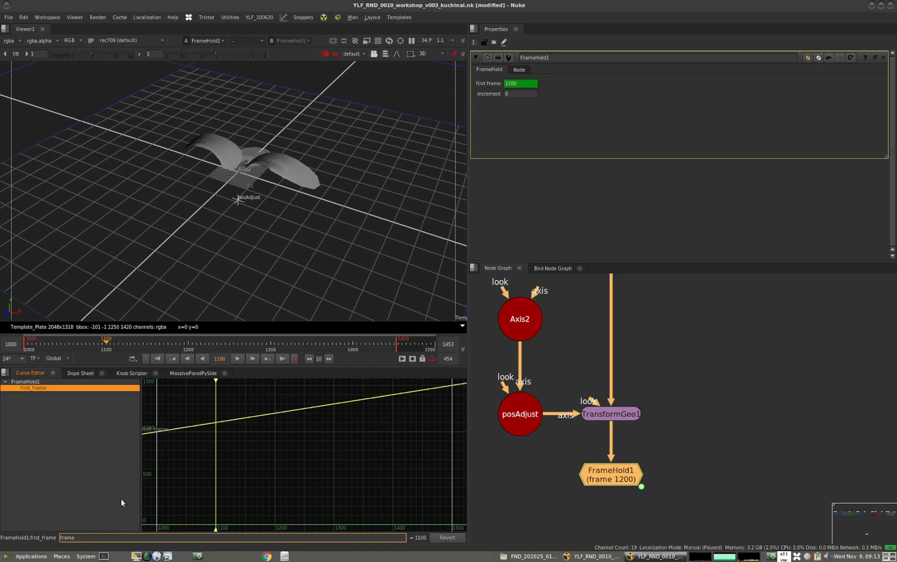
type("fmo")
type("d(")
type(",200")
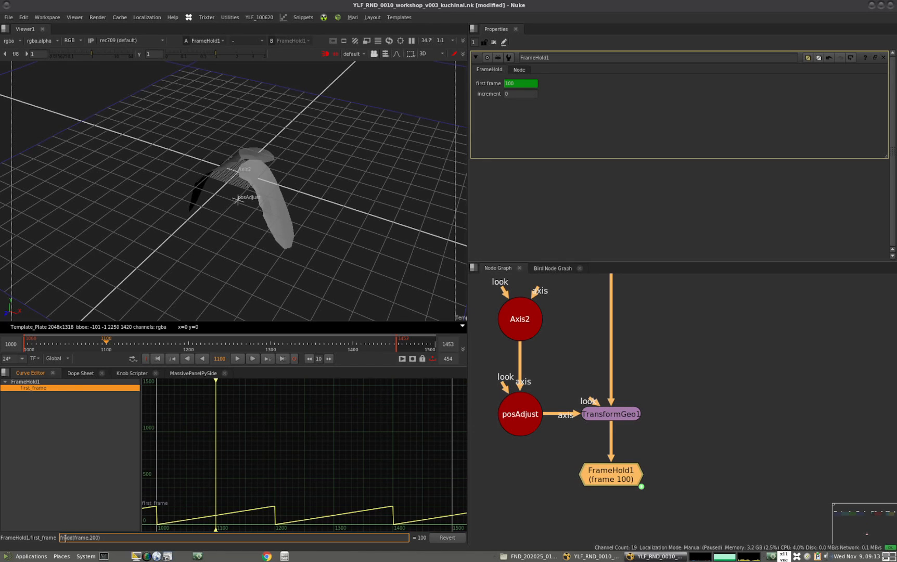
Fit the first_frame curve in the Curve Editor and scrub the timeline to check the looping
double_click(94, 537)
left_click(276, 481)
key("f")
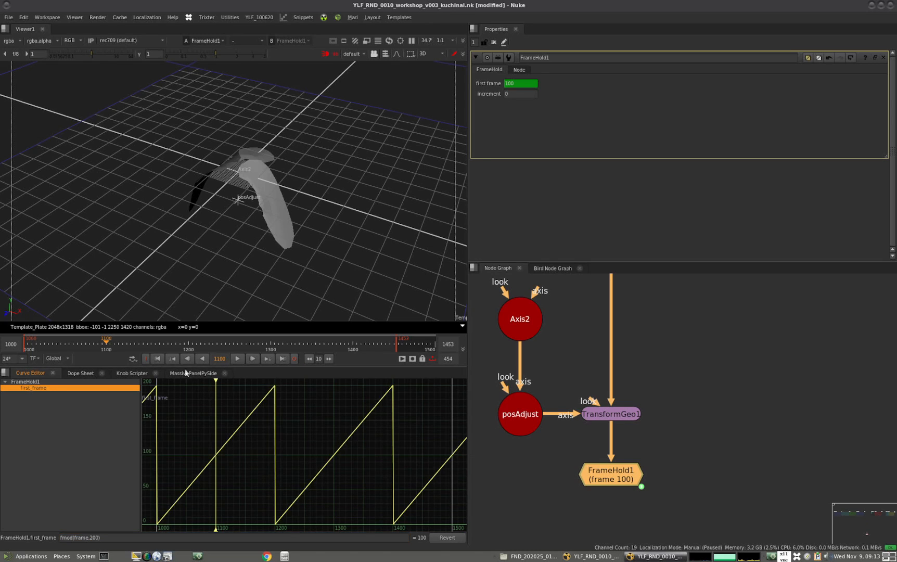
mouse_move(93, 341)
left_mouse_down()
mouse_move(63, 341)
mouse_move(171, 342)
mouse_move(88, 343)
mouse_move(166, 345)
mouse_move(100, 355)
left_mouse_up()
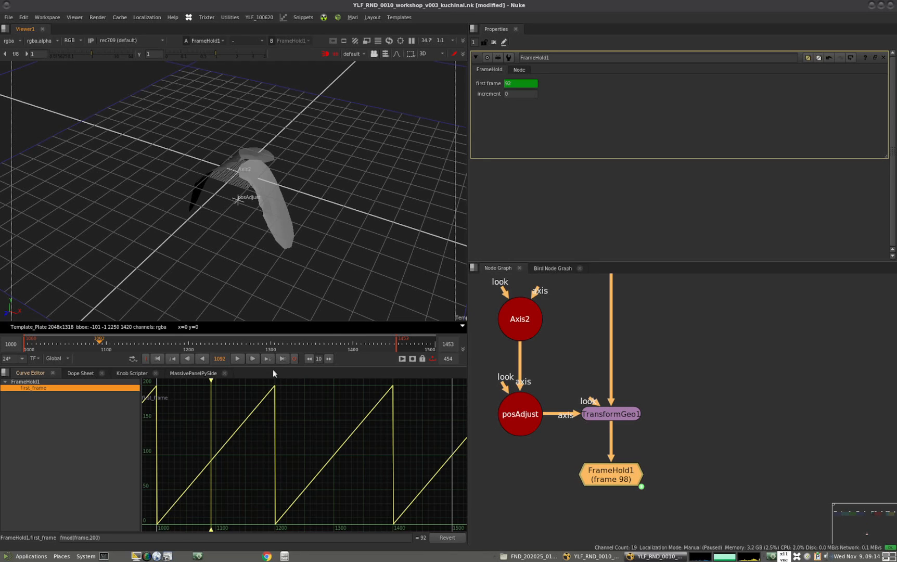
Move FrameHold1 down and insert a TimeOffset node after TransformGeo1 with a time offset of -1000 frames
left_click(725, 452)
left_click_drag(616, 477, 616, 516)
left_click(654, 503)
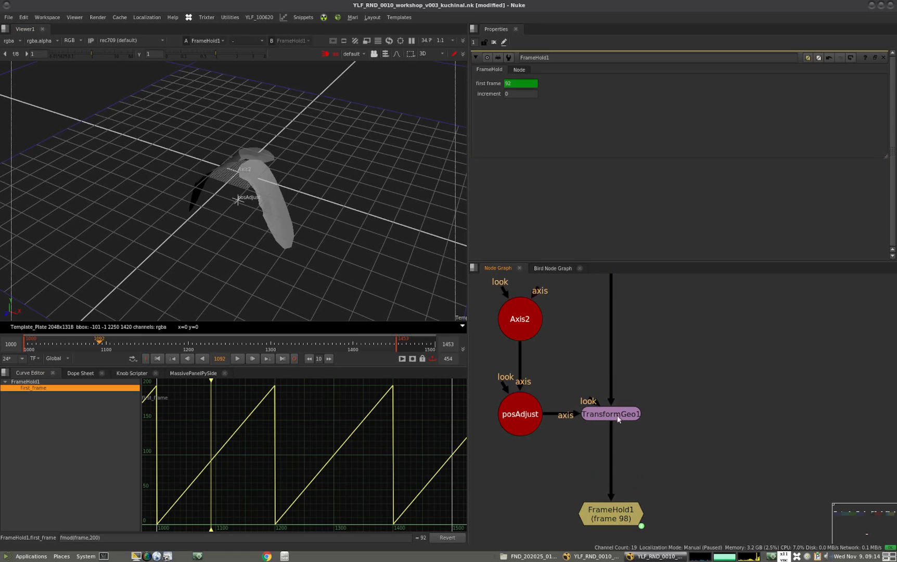
left_click(617, 417)
key("shift+t")
left_click_drag(620, 435, 620, 451)
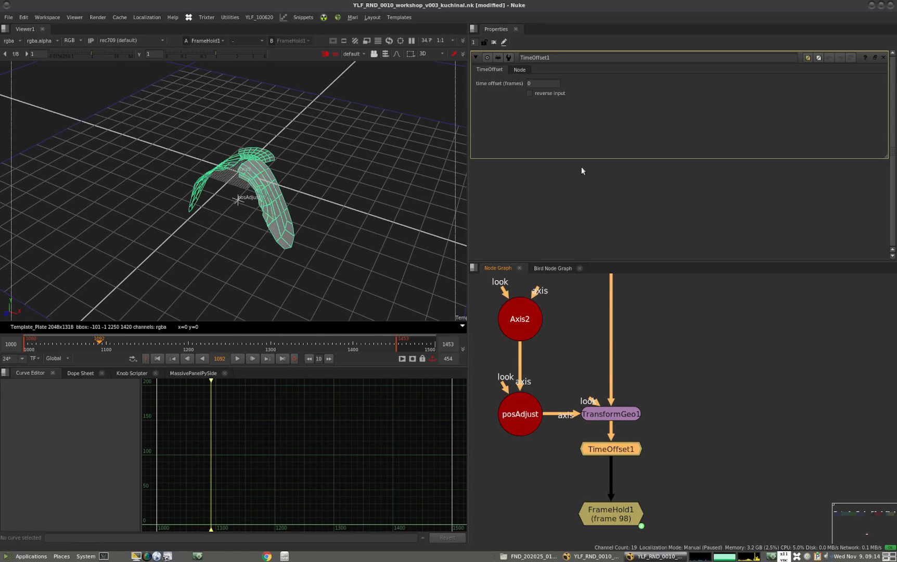
left_click(539, 82)
type("-1000")
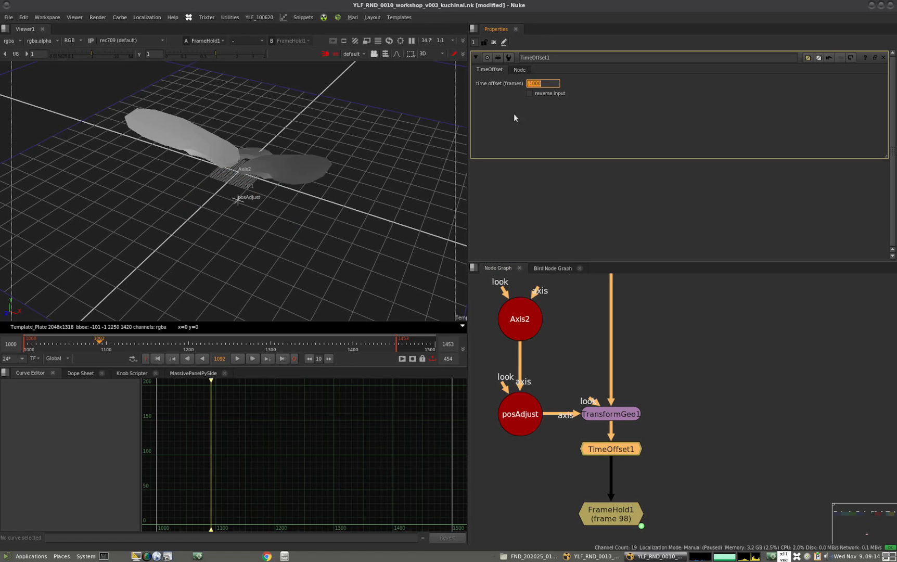
left_click(616, 450)
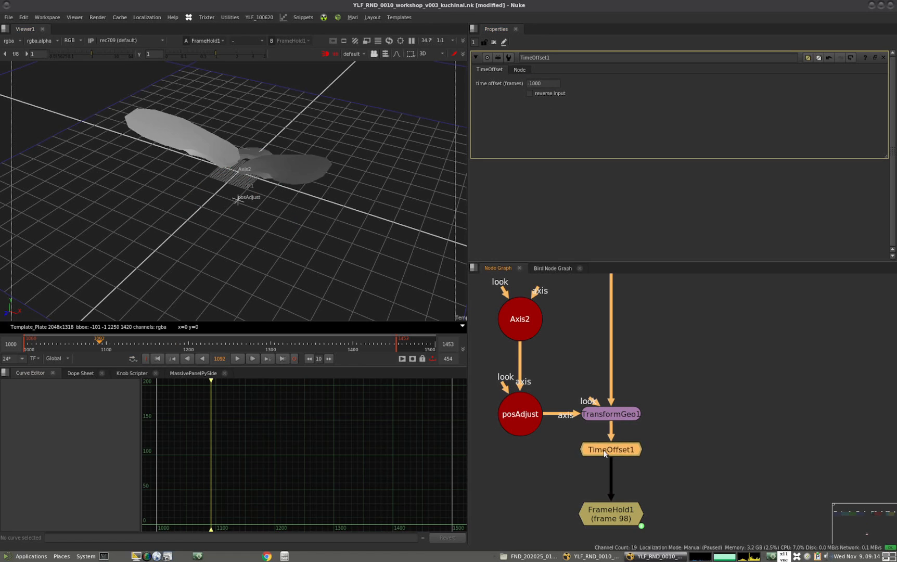
Scrub the timeline with FrameHold1's properties open, and delete TimeOffset1
double_click(610, 514)
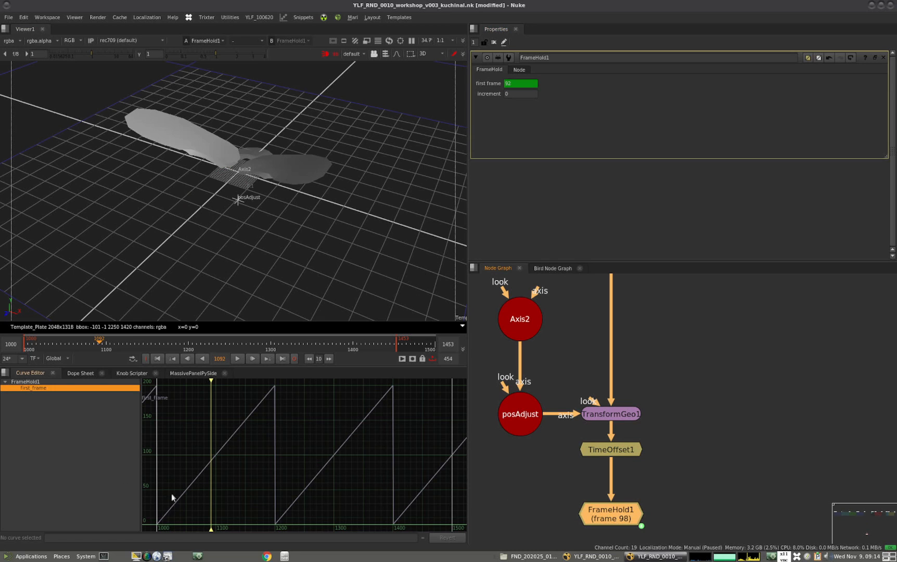
left_click_drag(100, 351, 124, 346)
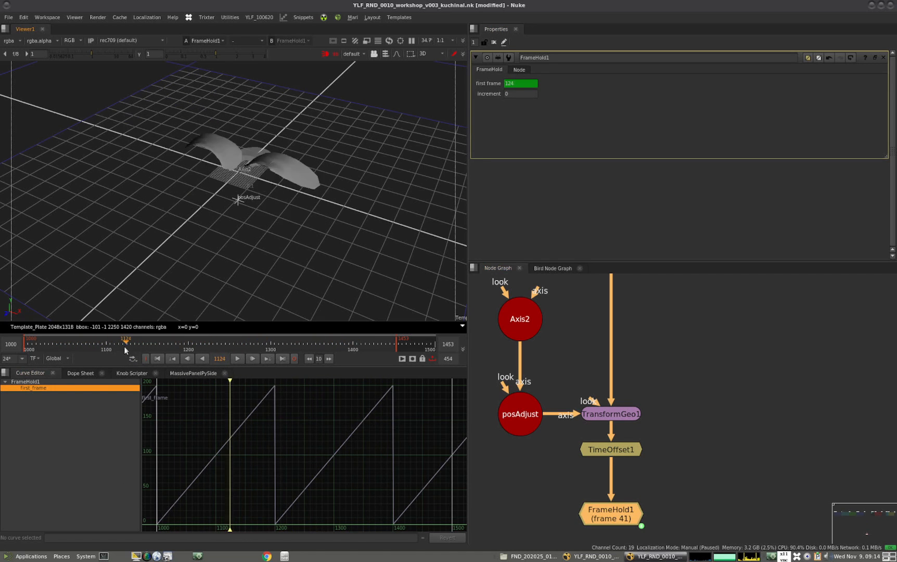
left_click(682, 446)
left_click(624, 451)
key("Delete")
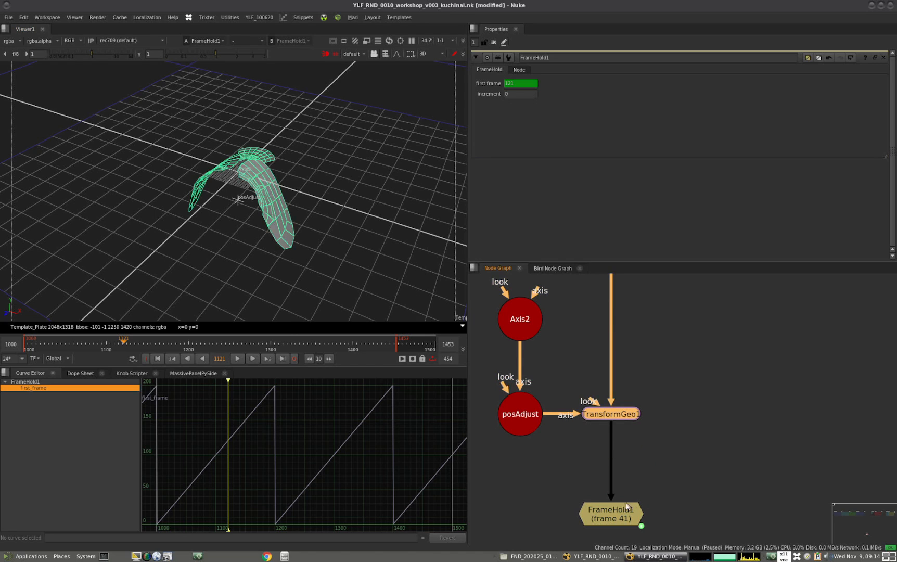
Change FrameHold1's first_frame curve expression to fmod(frame-1000,200)
left_click(610, 516)
left_click(240, 420)
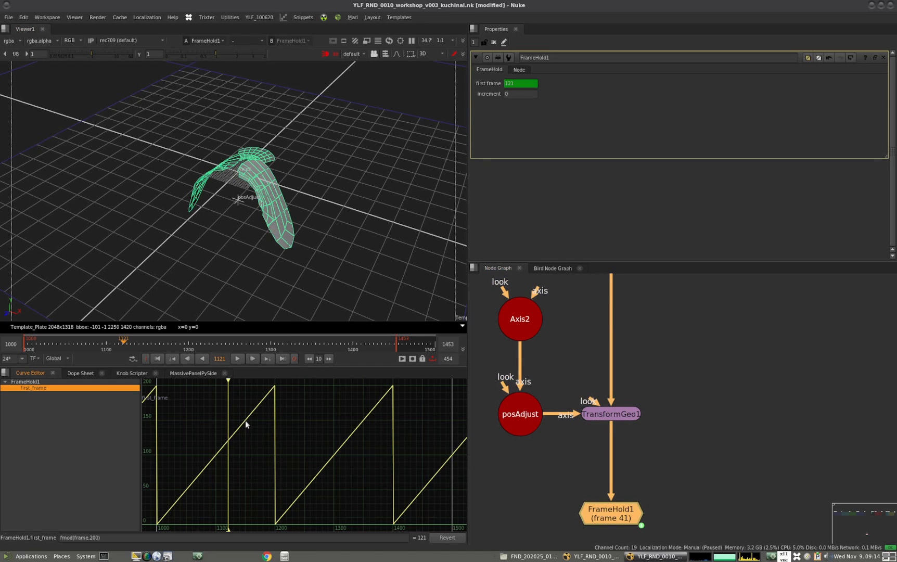
left_click(90, 538)
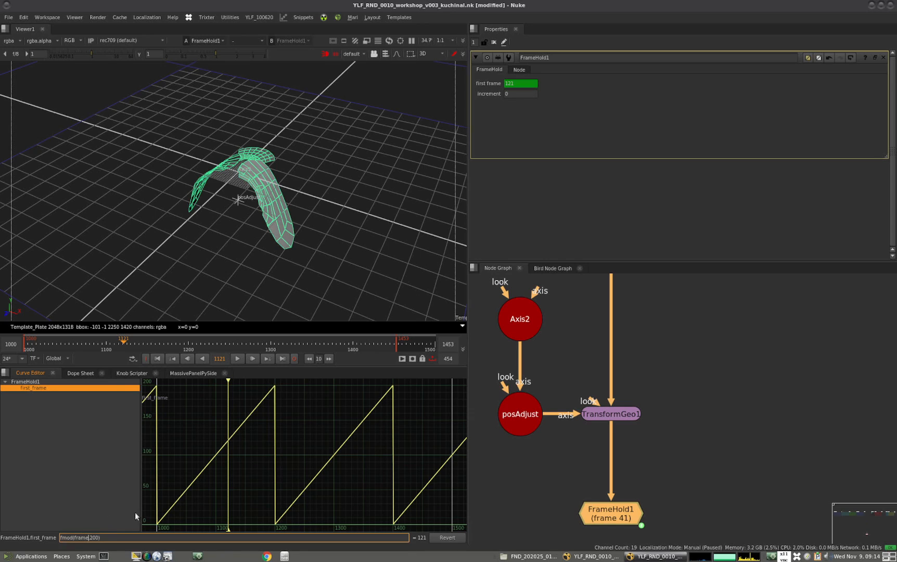
left_click(76, 537)
type("-100")
key("Return")
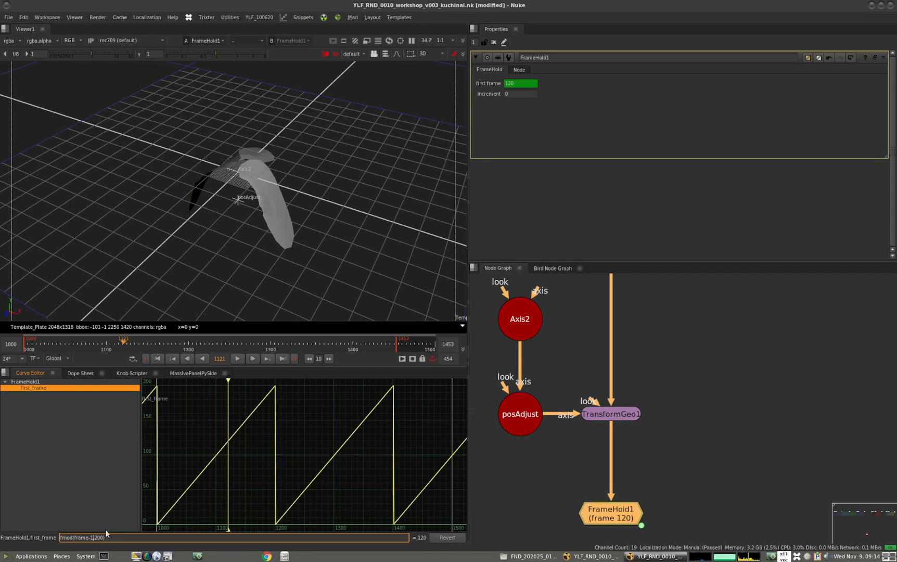
type("00")
key("Return")
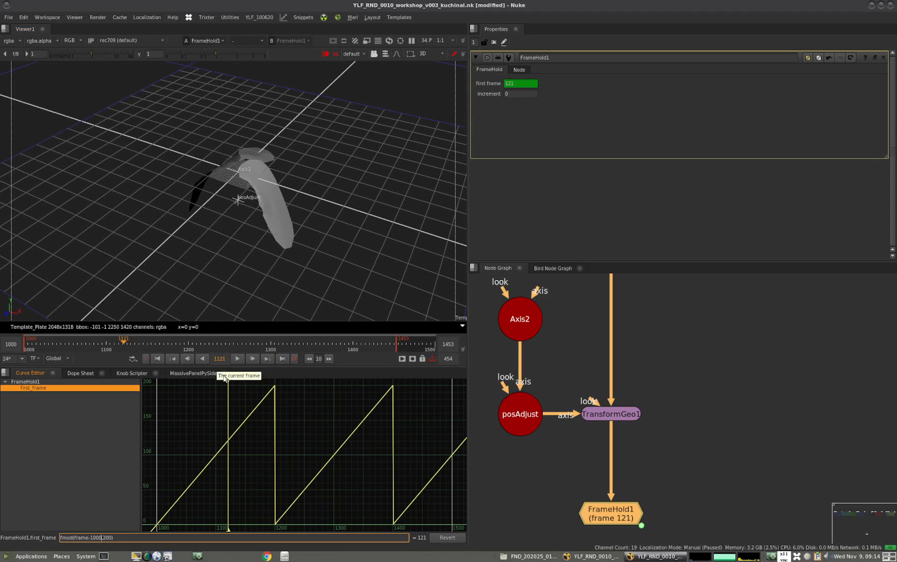
Scrub and play the timeline to check whether the raven animates with the offset expression
left_click_drag(228, 379, 272, 379)
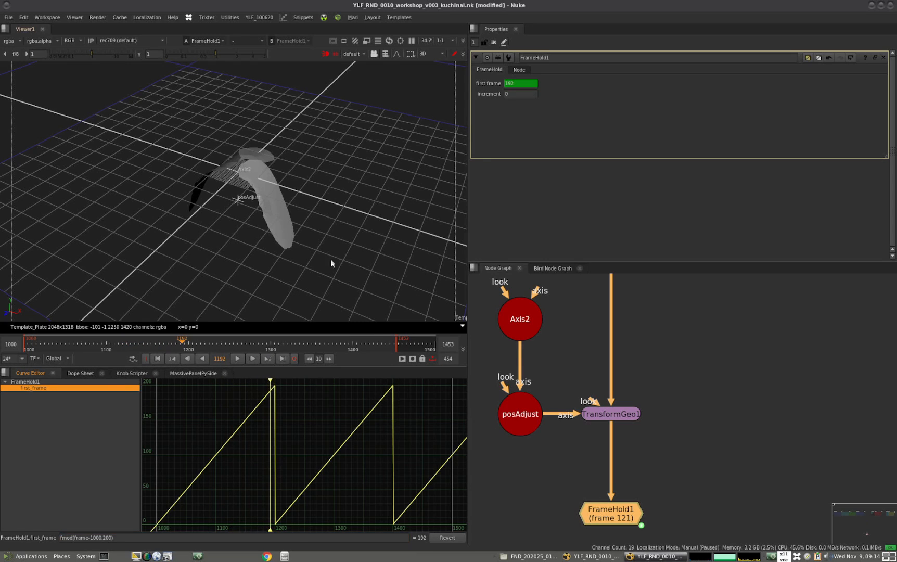
key("Right")
left_click(734, 465)
left_click(617, 513)
left_click(562, 486)
left_click_drag(195, 342, 86, 342)
left_click(238, 359)
left_click(237, 360)
left_click(238, 359)
left_click(238, 359)
left_click(618, 485)
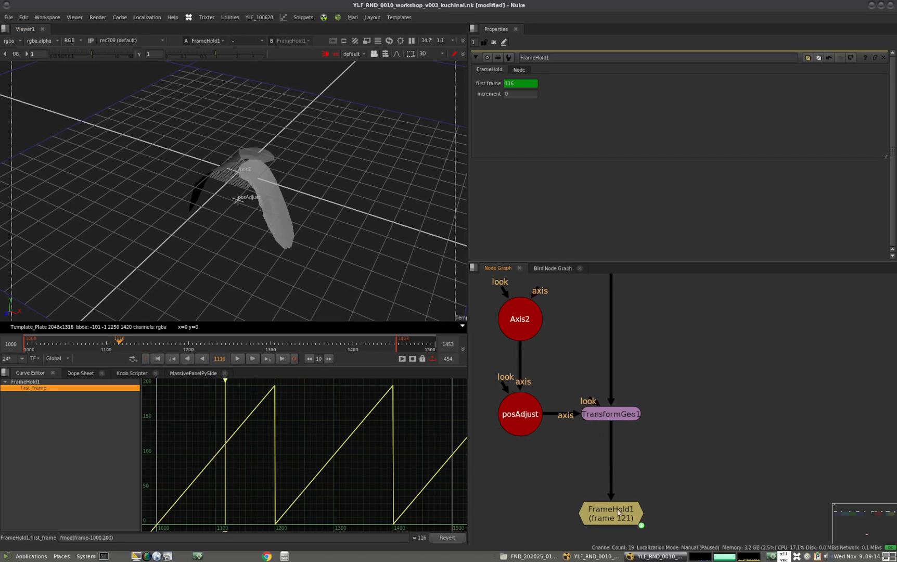
Step back and forth around frame 1116 to compare the first frame value with the held wing pose
key("Right")
key("Left")
key("Right")
key("Right")
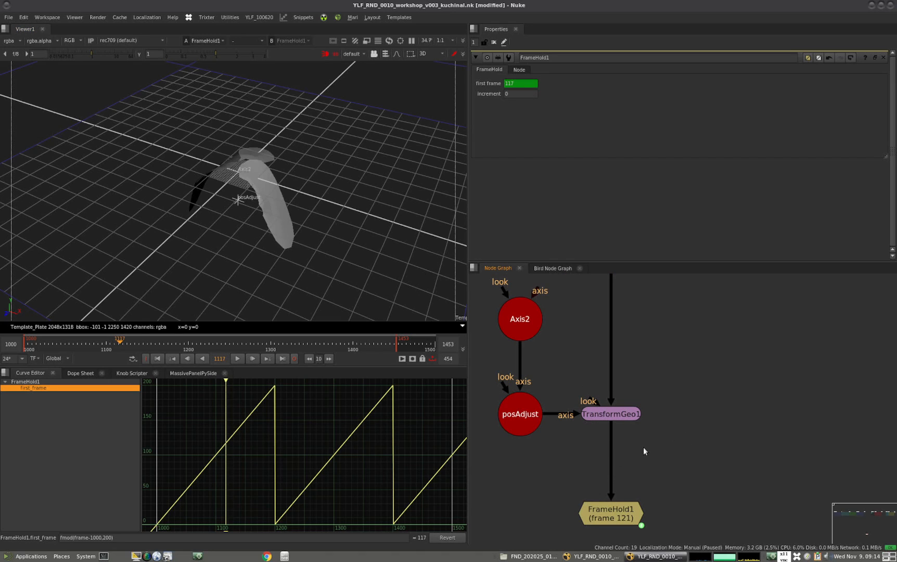
key("Left")
key("Left")
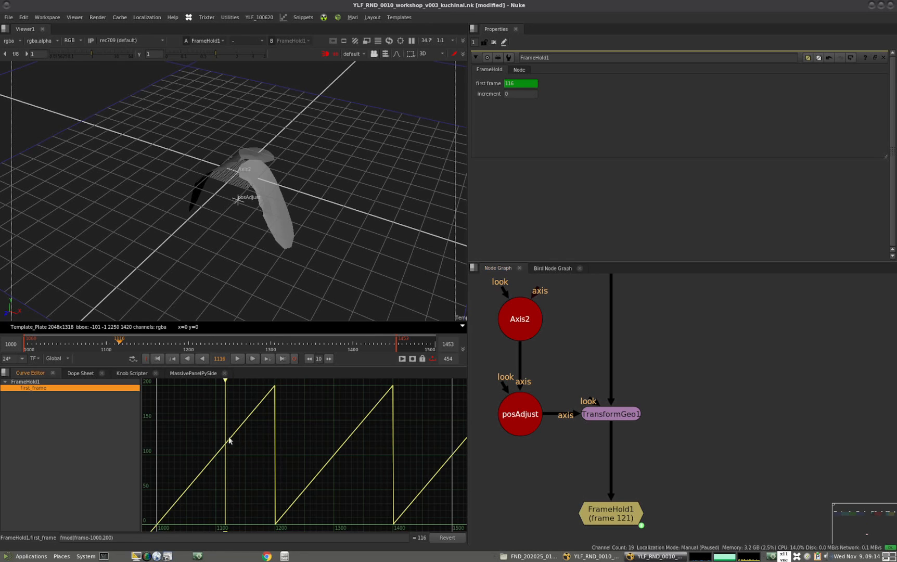
left_click(613, 513)
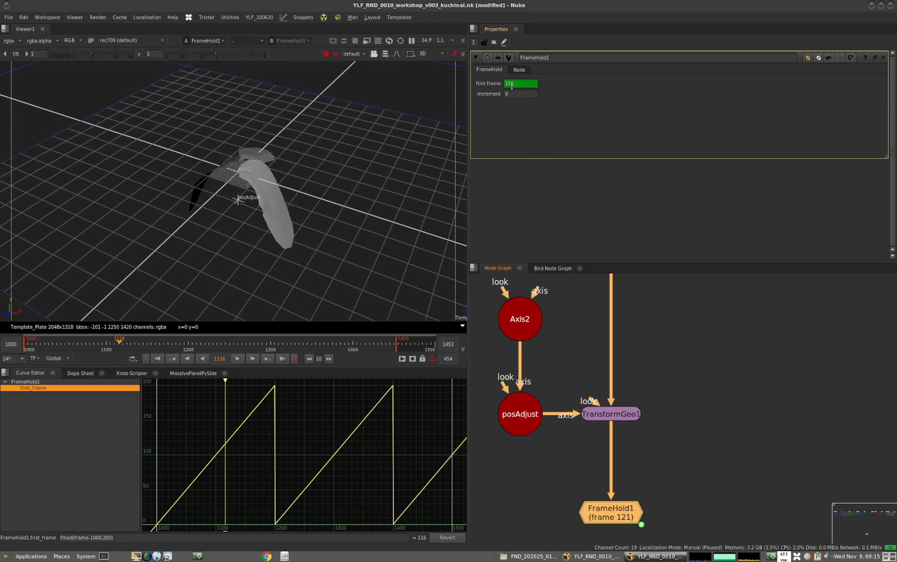
key("Right")
key("Right")
key("Right")
key("Left")
key("Left")
key("Left")
Remove the offset inside fmod and change the first_frame expression to fmod(frame,200)+1000
left_click(100, 538)
key("BackSpace")
key("BackSpace")
key("BackSpace")
key("BackSpace")
key("BackSpace")
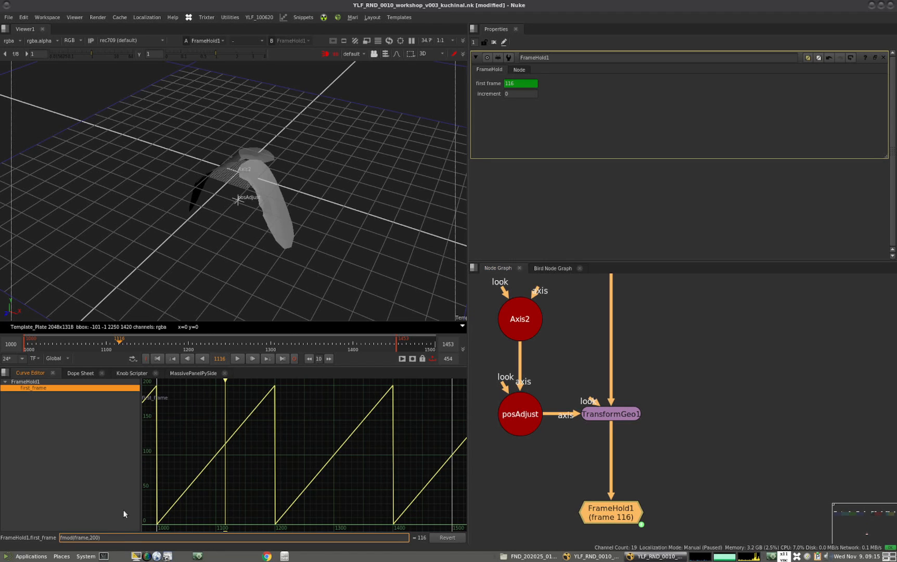
type("-1000")
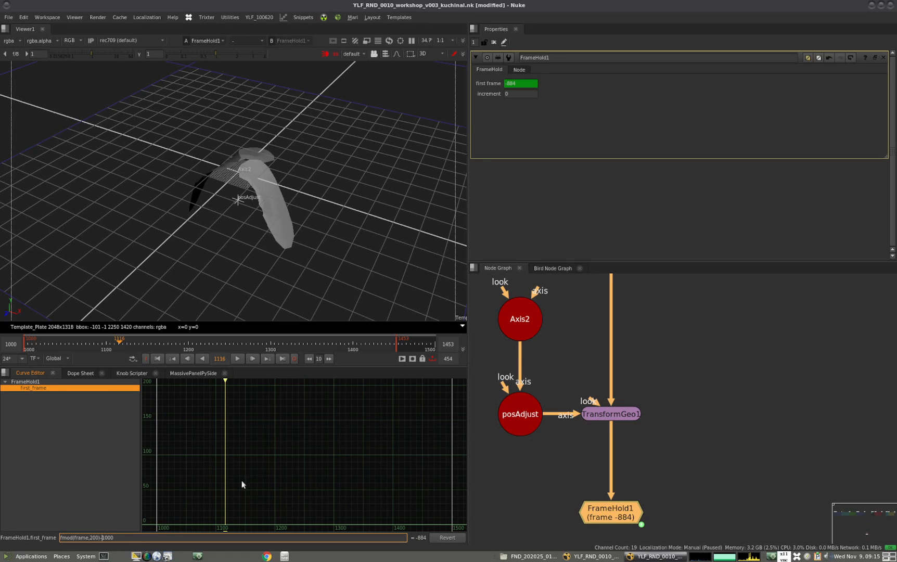
key("BackSpace")
type("+")
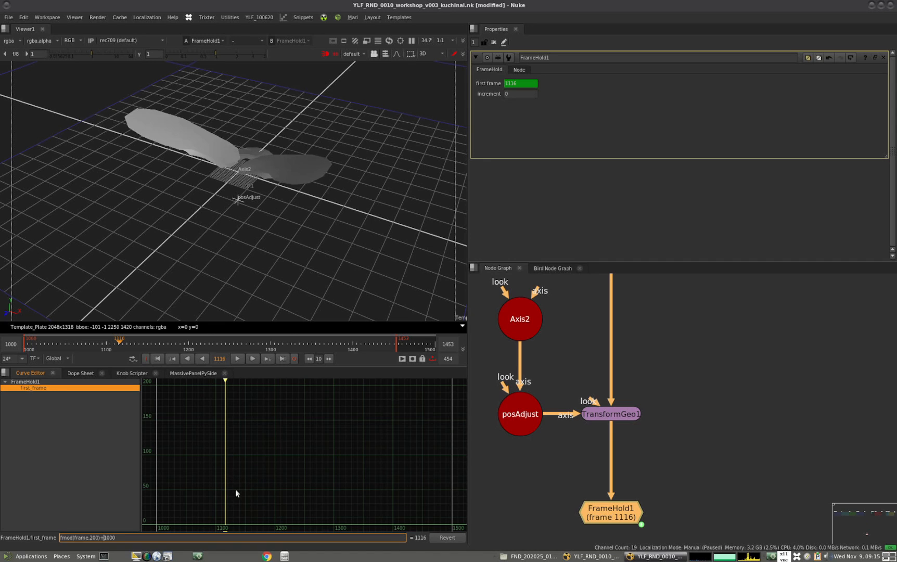
Fit the first_frame curve in the Curve Editor and scrub to frame 1200 to inspect the loop restart
left_click_drag(132, 341, 253, 343)
key("f")
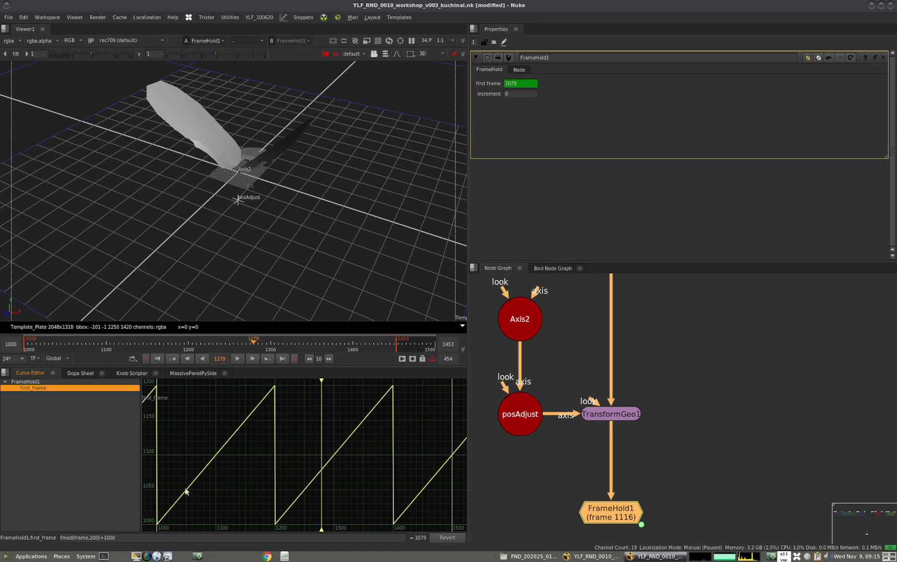
left_click_drag(236, 340, 185, 345)
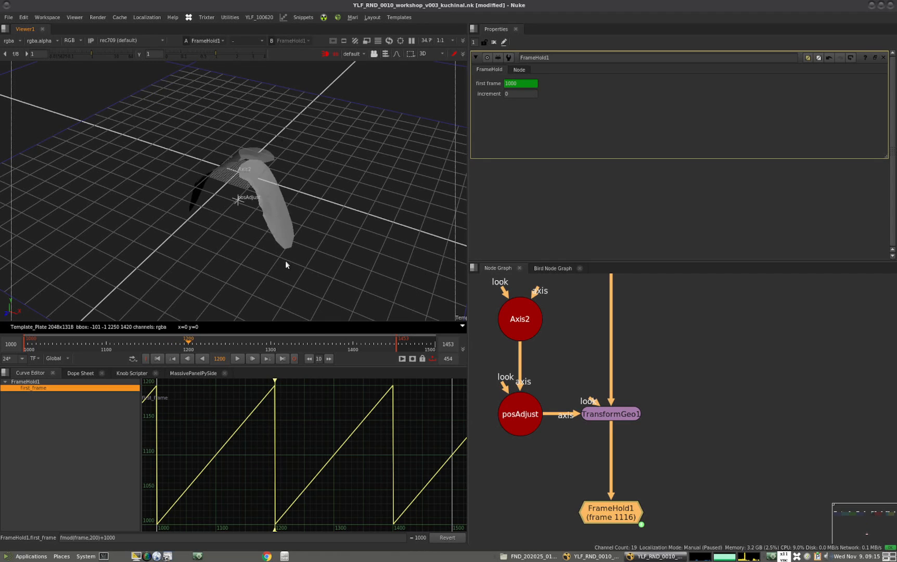
left_click(168, 358)
left_click(189, 344)
Step frame by frame just before frame 1200 to find the wing pose that matches the start of the loop
key("Left")
key("Right")
key("Left")
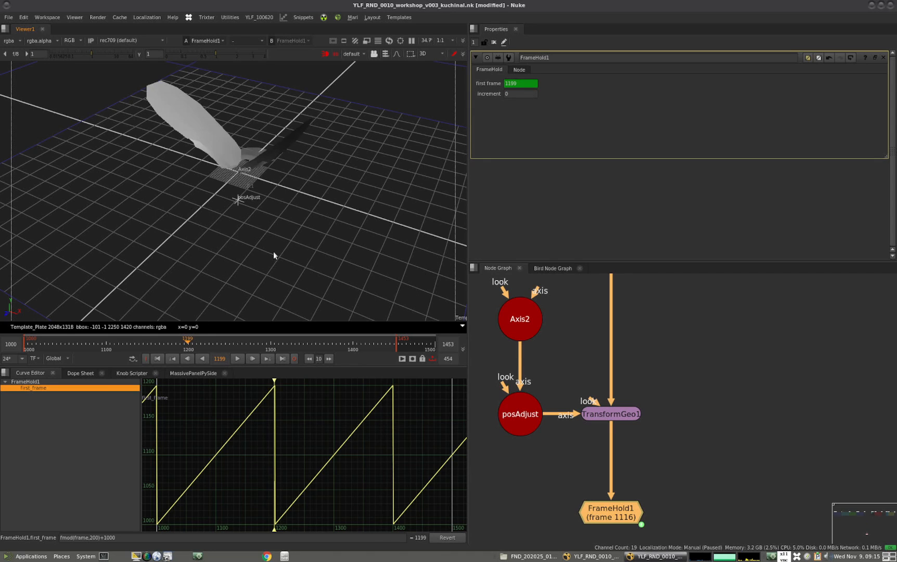
key("Left")
key("Left")
key("Left")
key("Left")
key("Left")
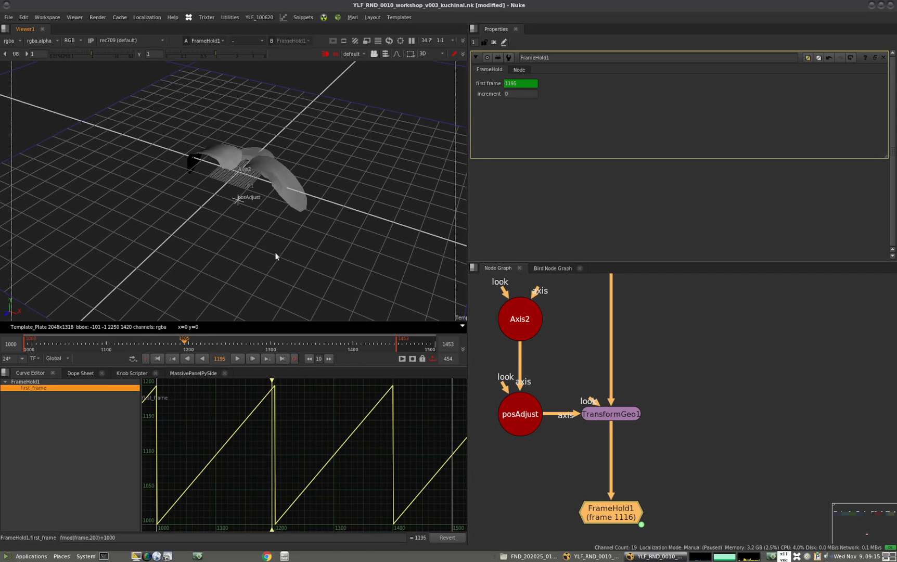
key("Left")
key("Right")
key("Left")
key("Right")
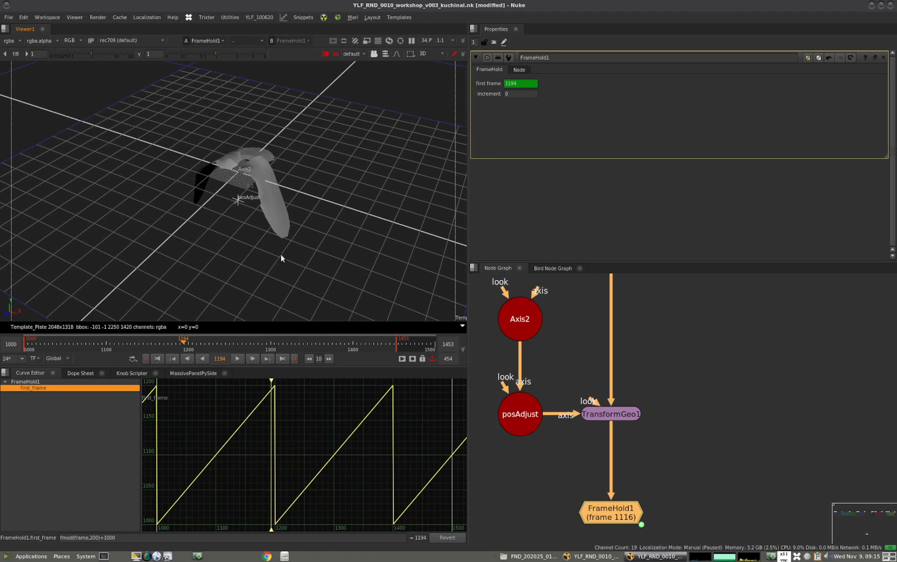
Change the first_frame expression to fmod(frame,194)+1000 and step through frames to check the loop
double_click(92, 538)
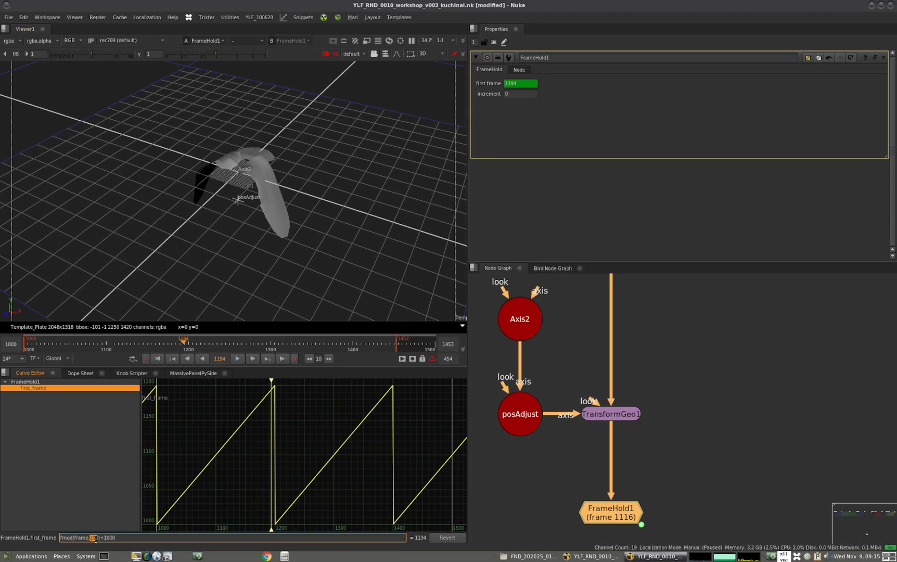
type("194")
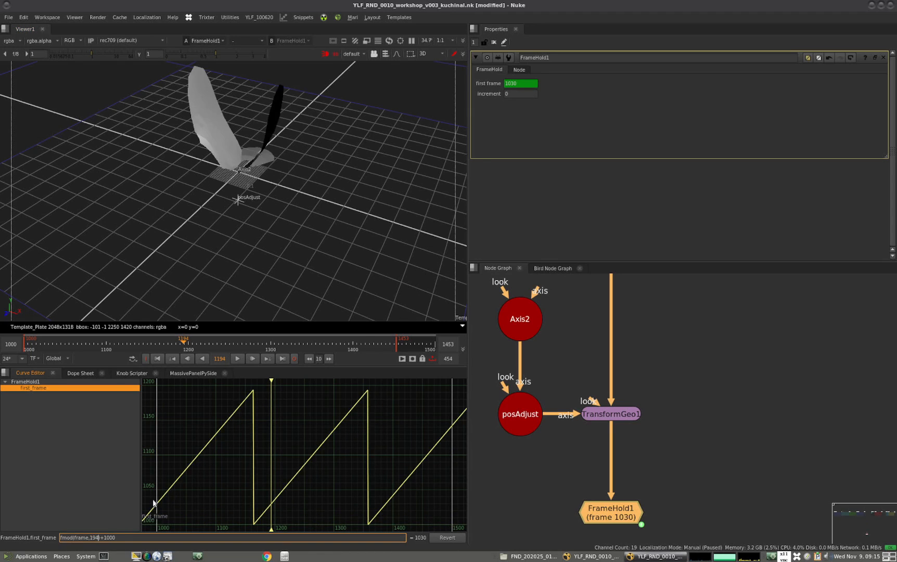
left_click_drag(271, 381, 233, 384)
key("Right")
key("Right")
key("Right")
key("Right")
key("Right")
key("Right")
key("Right")
key("Right")
key("Right")
key("Right")
key("Right")
key("Right")
key("Right")
key("Right")
key("Right")
key("Right")
key("Right")
key("Right")
key("Right")
key("Right")
Orbit the 3D view and scrub the timeline to review the looping wing motion
scroll(650, 374, "down", 4)
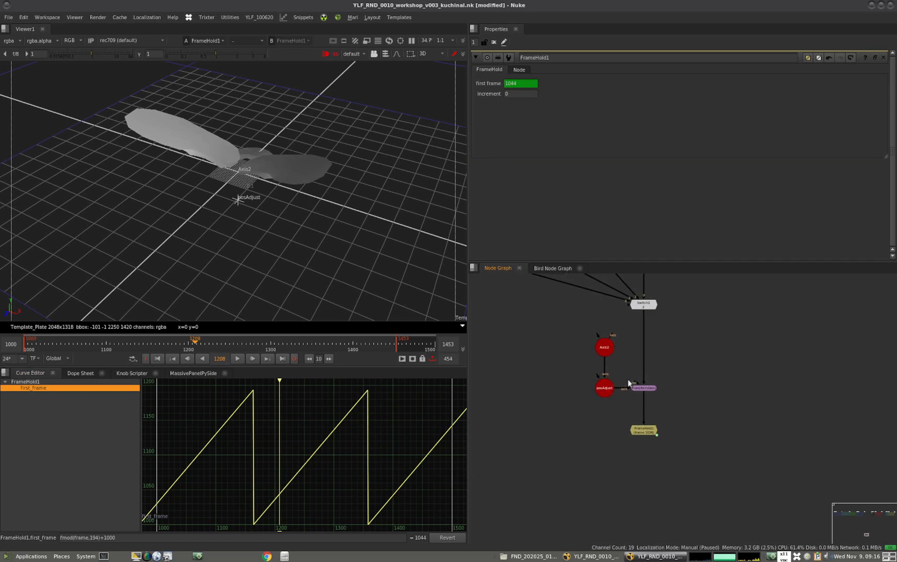
left_click_drag(350, 208, 218, 245, "ctrl")
left_click_drag(114, 339, 230, 345)
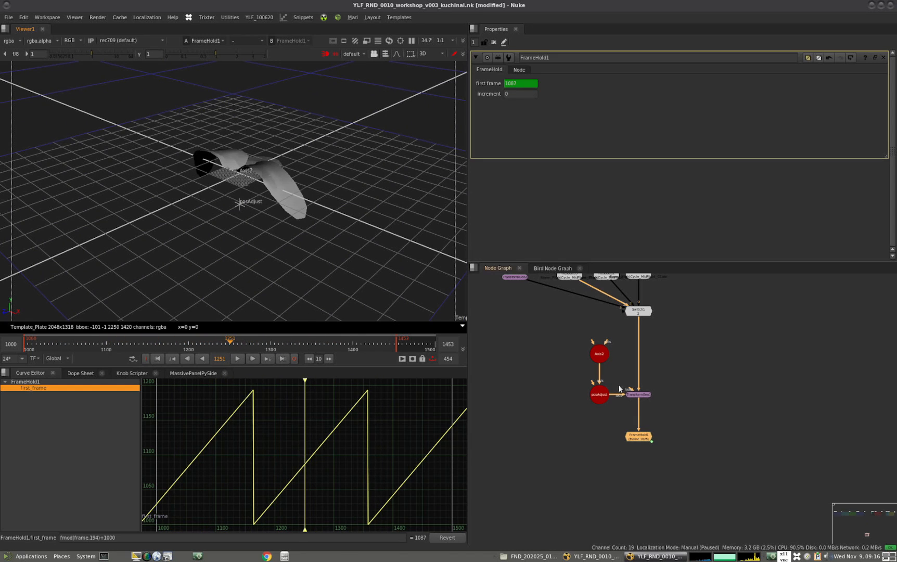
scroll(629, 400, "down", 3)
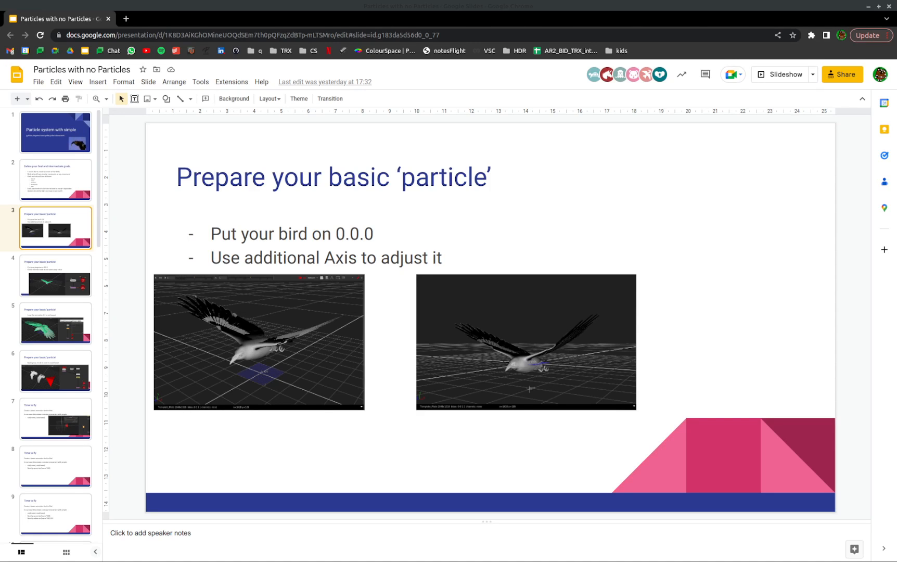
View the fourth and fifth slides of the Google Slides presentation on preparing the basic particle
left_click(68, 278)
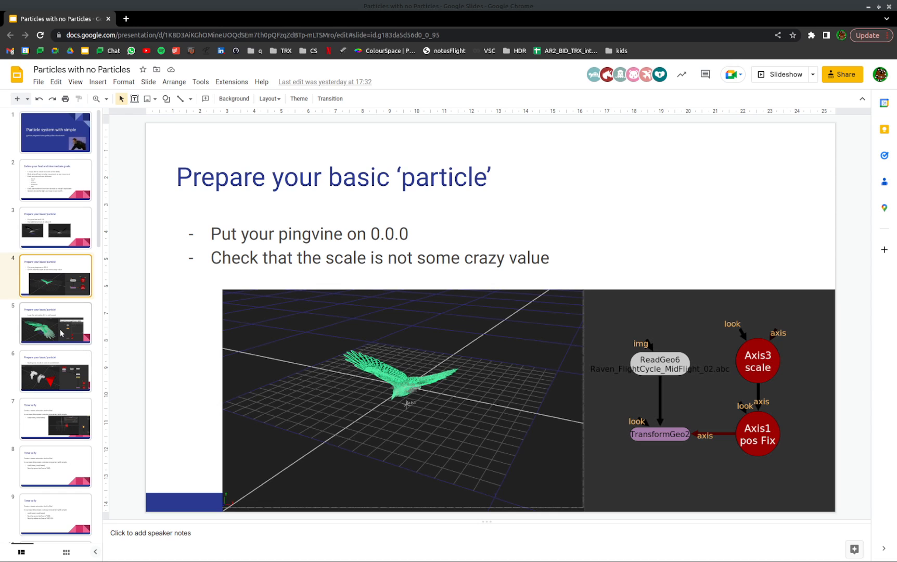
left_click(60, 332)
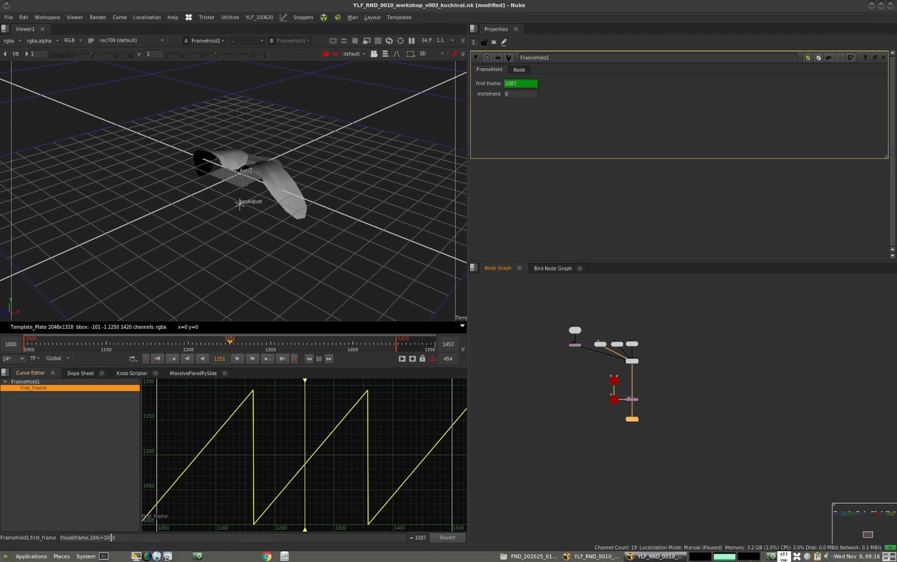
Switch back to Nuke, open FrameHold1's properties in a floating window and add a floating-point slider to them
scroll(639, 418, "up", 4)
middle_click_drag(661, 424, 661, 447)
left_click(654, 436)
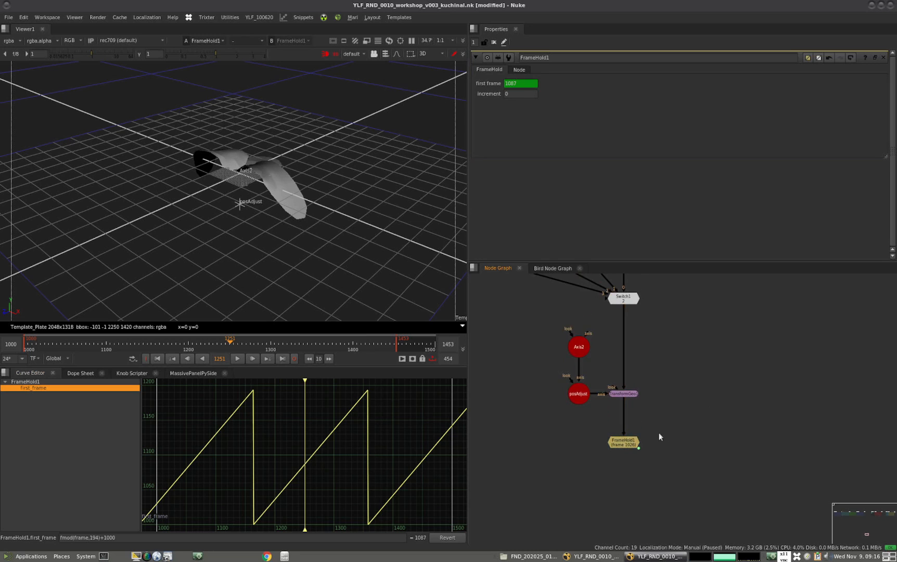
double_click(628, 445, "ctrl")
left_click_drag(561, 389, 619, 392)
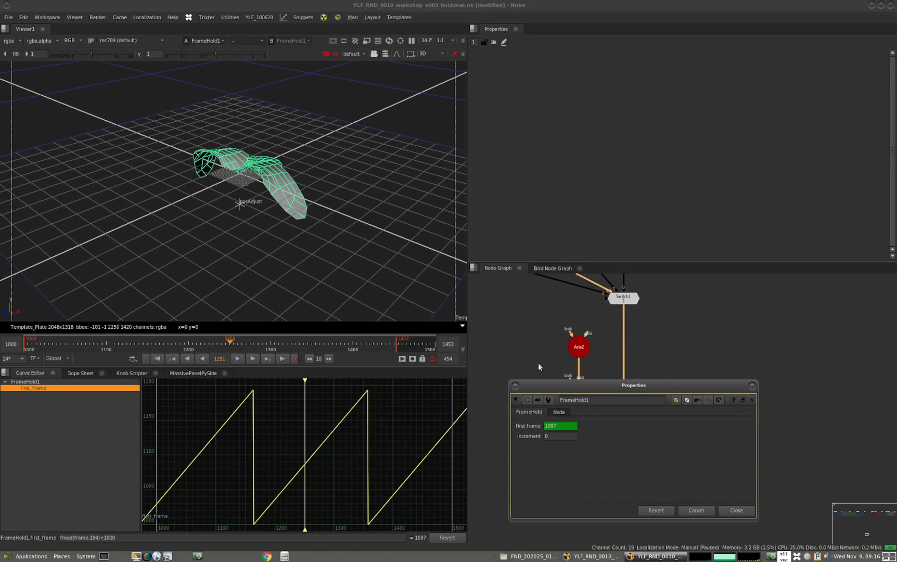
left_click(503, 42)
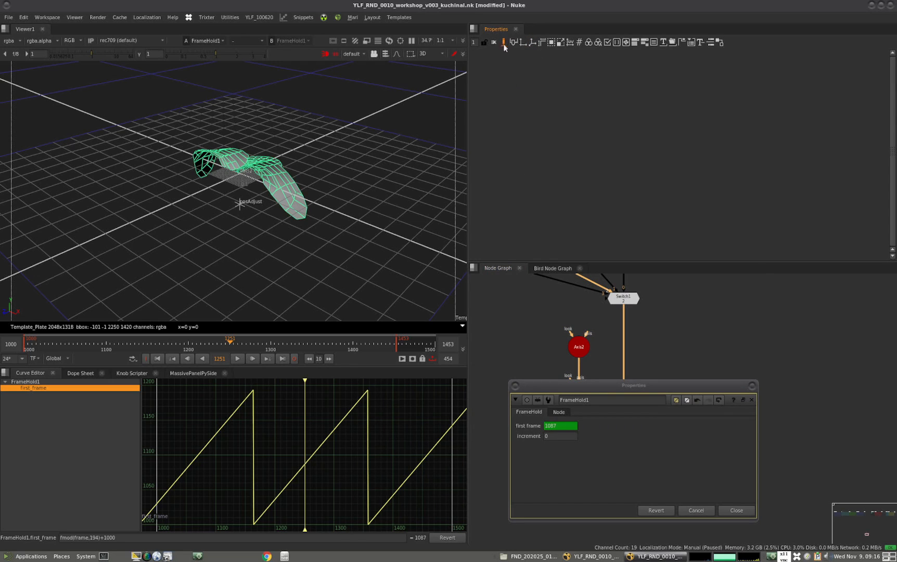
left_click_drag(514, 42, 544, 467)
Name and label the new slider loopTime, give it a range of 1 to 1000, and leave knob editing
left_click(537, 426)
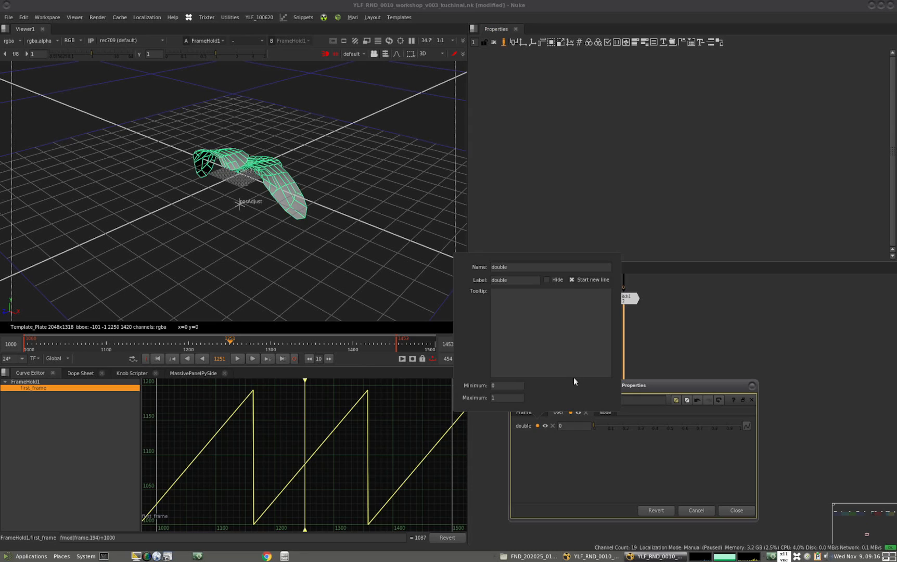
double_click(517, 269)
type("loopTime")
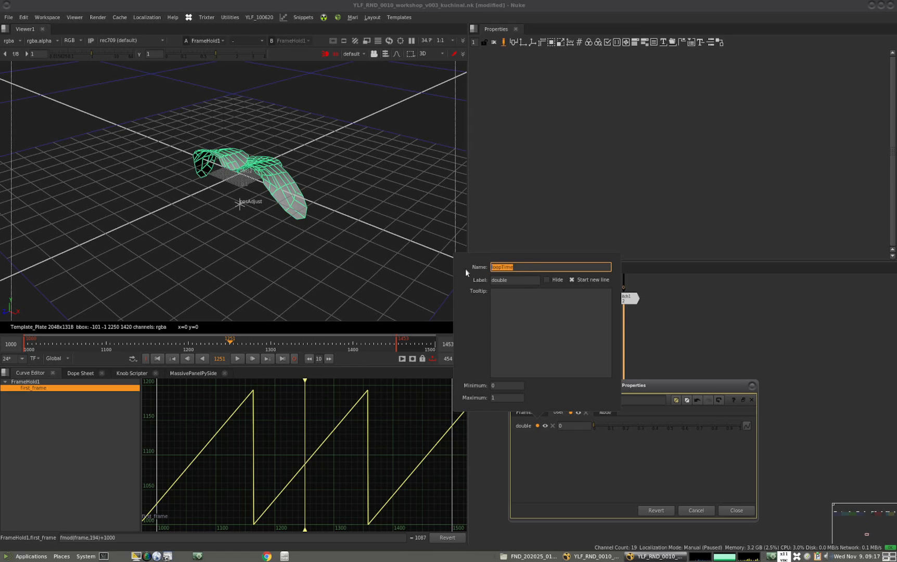
double_click(498, 281)
type("loopTime")
double_click(499, 385)
type("1")
double_click(495, 398)
type("1000")
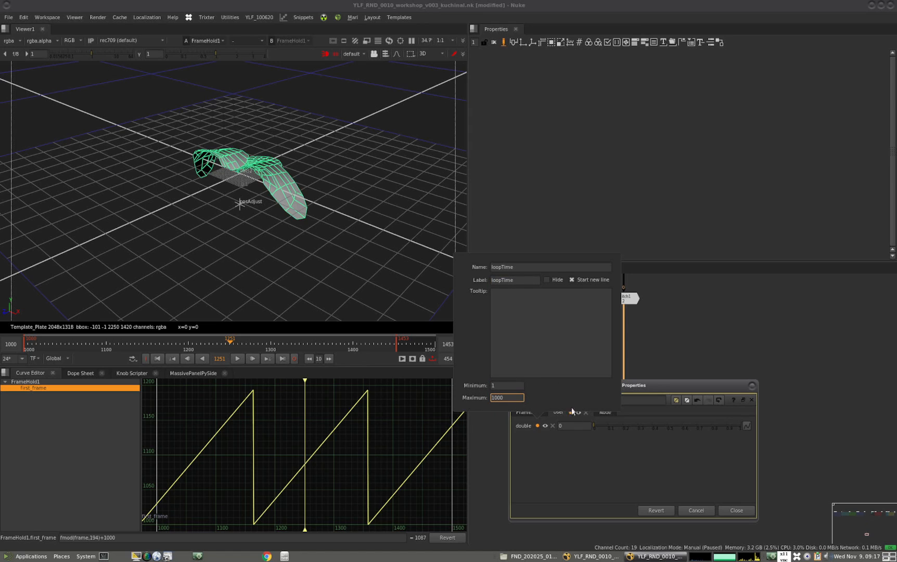
left_click(577, 475)
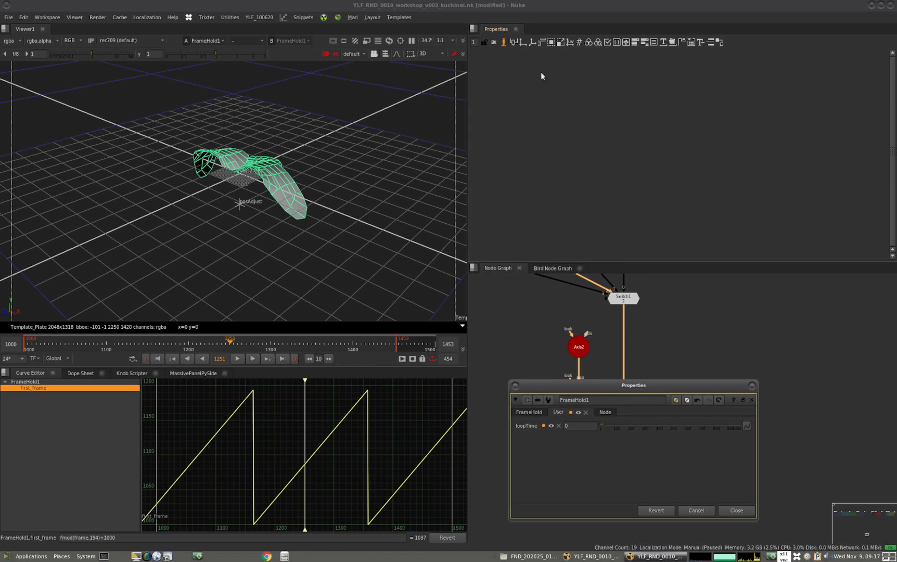
left_click(503, 42)
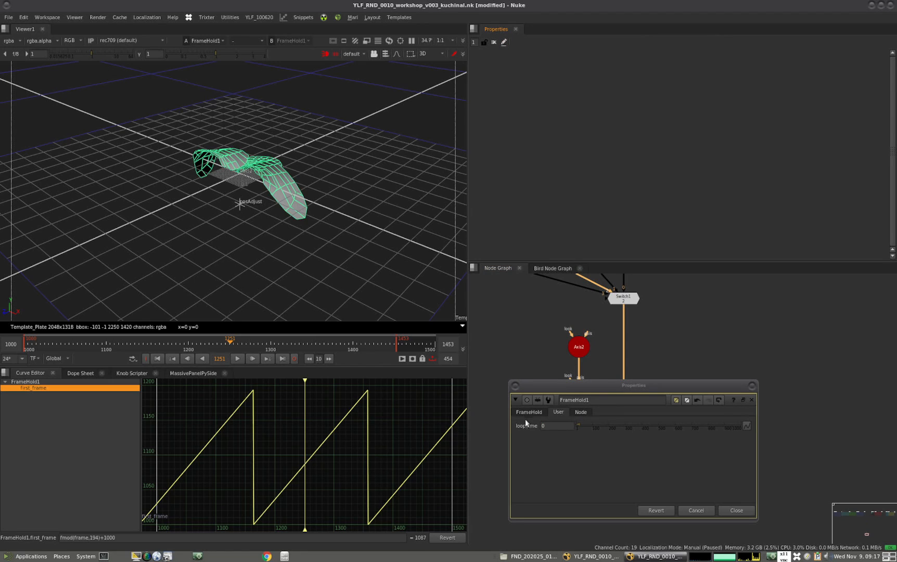
Set FrameHold1's loopTime to 194
left_click(542, 424)
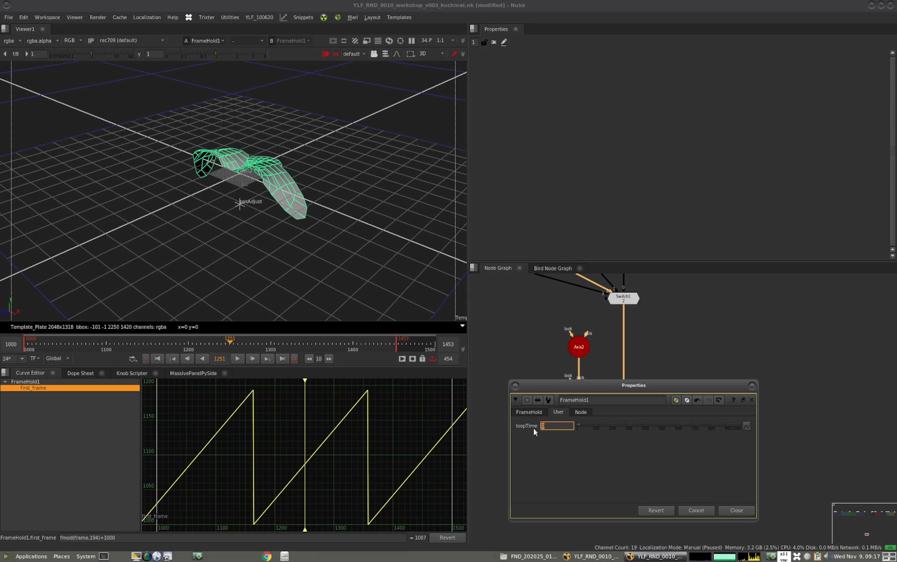
type("194")
key("Return")
Replace the fixed 194 in FrameHold1's first_frame expression with the knob, making it fmod(frame,loopTime)+1000
left_click(520, 411)
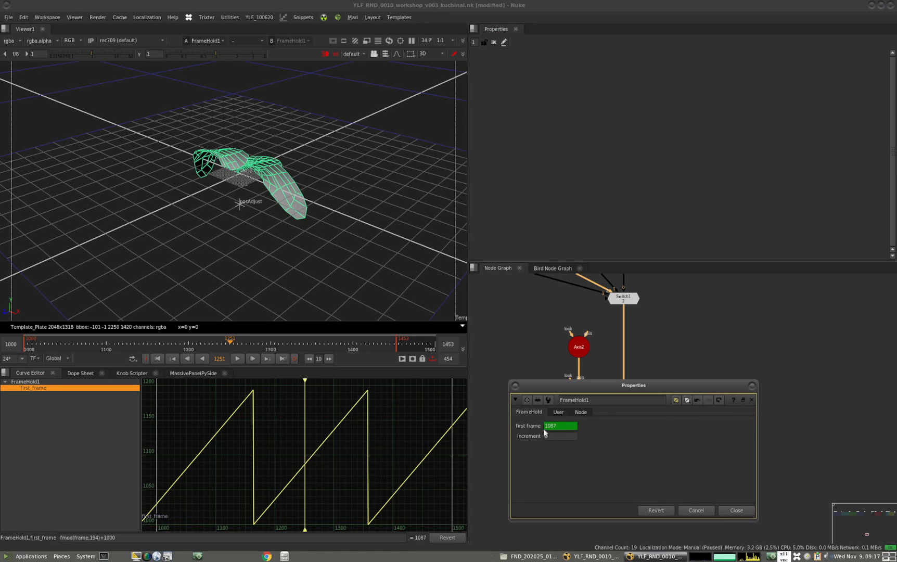
left_click(95, 537)
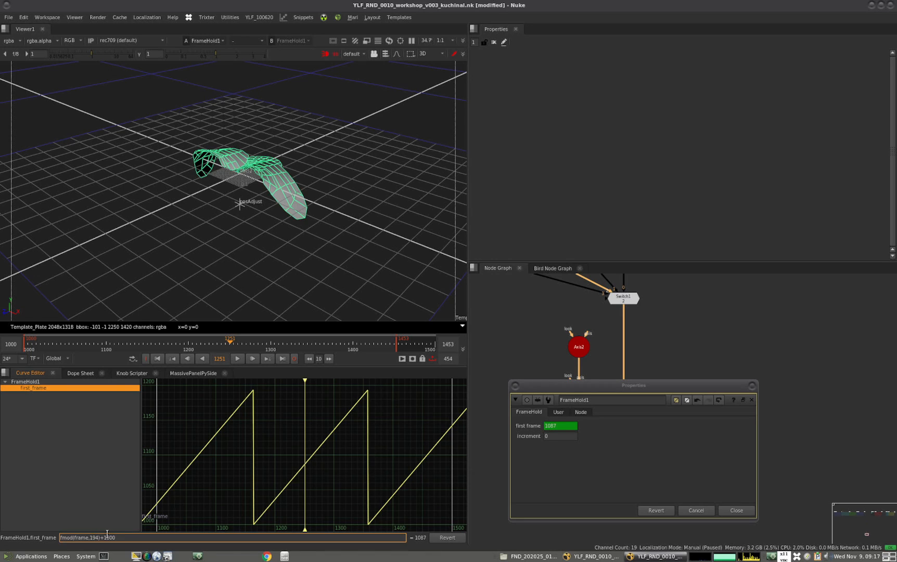
key("BackSpace")
key("BackSpace")
key("BackSpace")
type("loopTime")
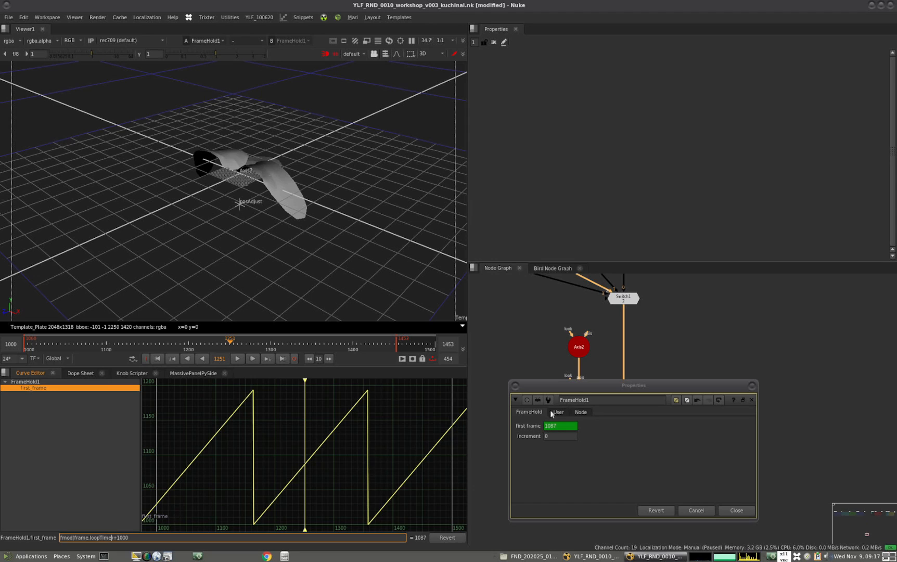
Test the expression by stepping FrameHold1's loopTime up and down, and return it to 194
left_click(556, 413)
left_click(558, 427)
key("Up")
key("Down")
key("Up")
key("Down")
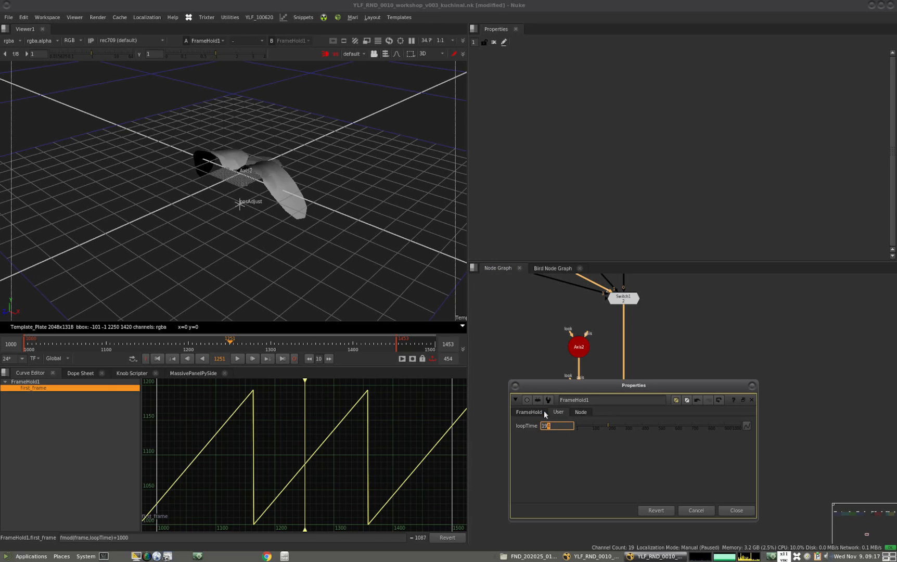
key("Return")
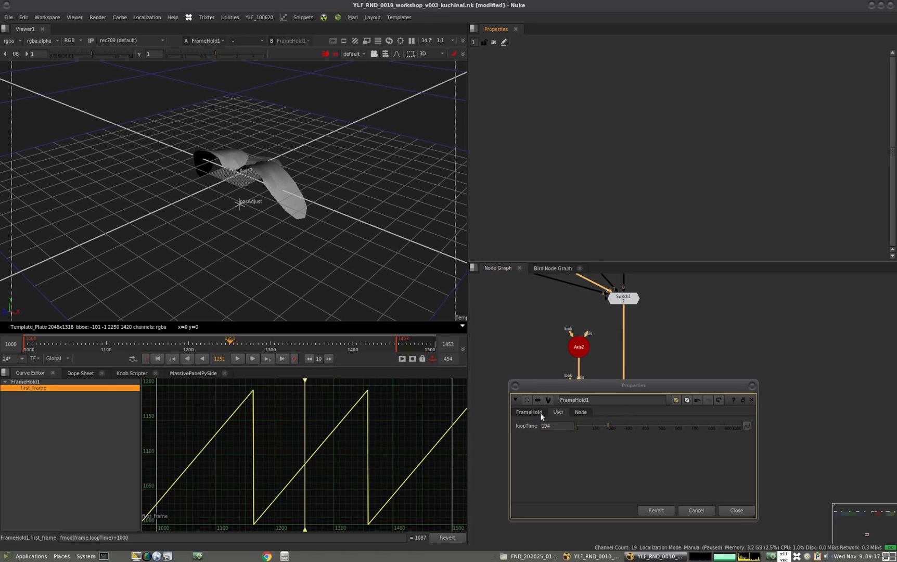
Add another floating-point slider to FrameHold1's user knobs, named and labelled offsetLoop
double_click(117, 538)
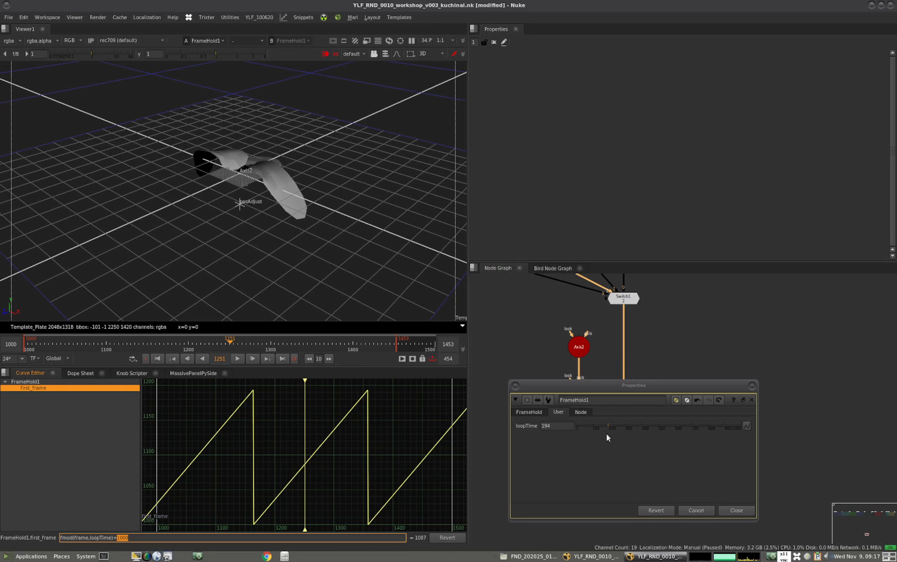
left_click(503, 43)
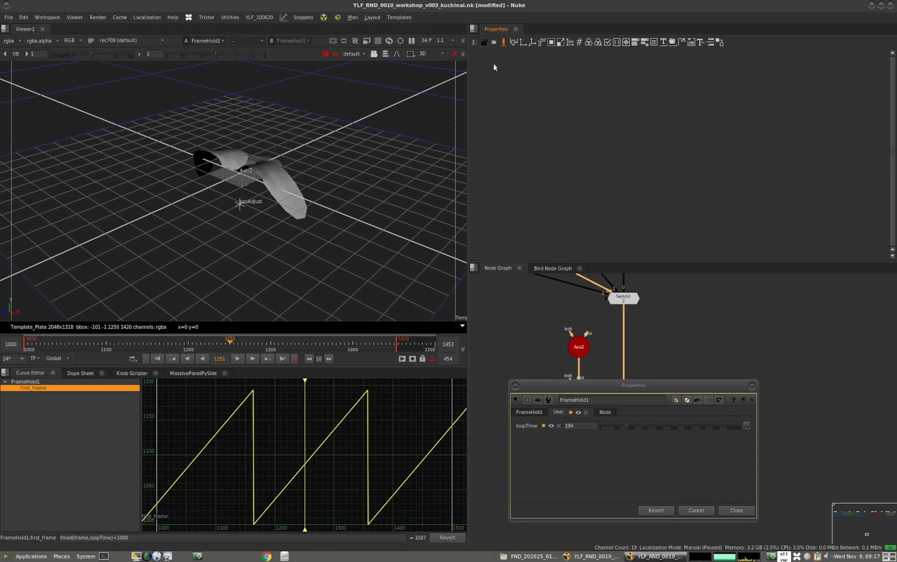
mouse_move(514, 43)
left_mouse_down()
mouse_move(529, 403)
mouse_move(536, 422)
mouse_move(562, 426)
left_mouse_up()
left_click(547, 430)
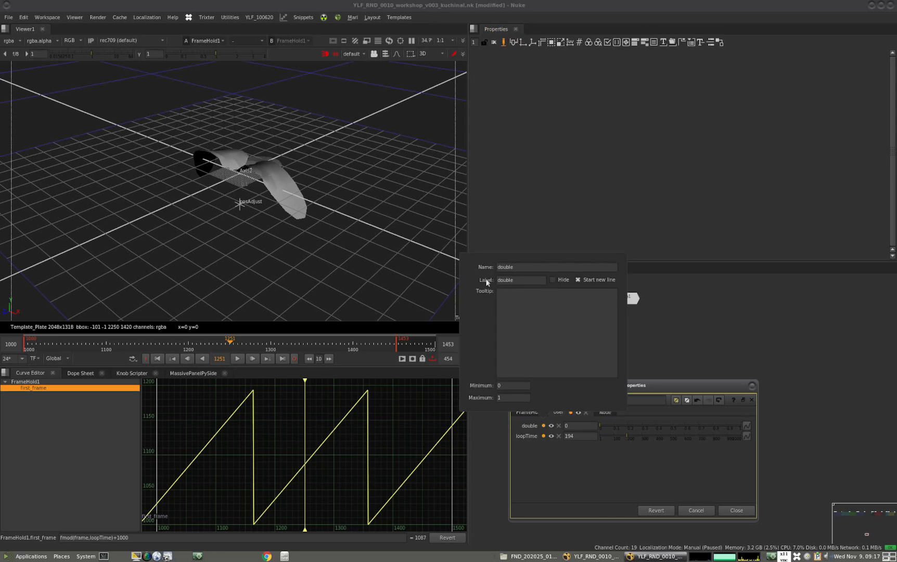
double_click(520, 266)
type("off")
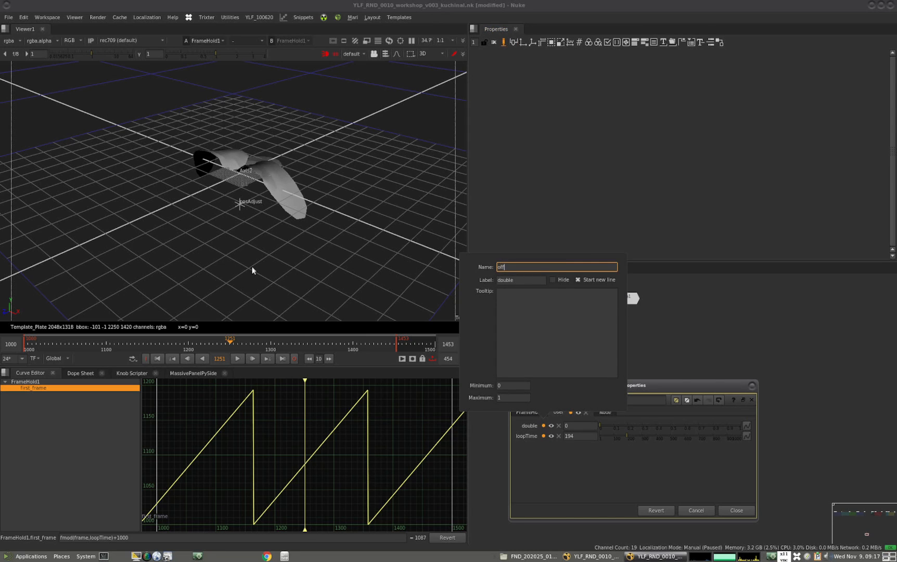
type("setLoop")
double_click(534, 267)
key("Tab")
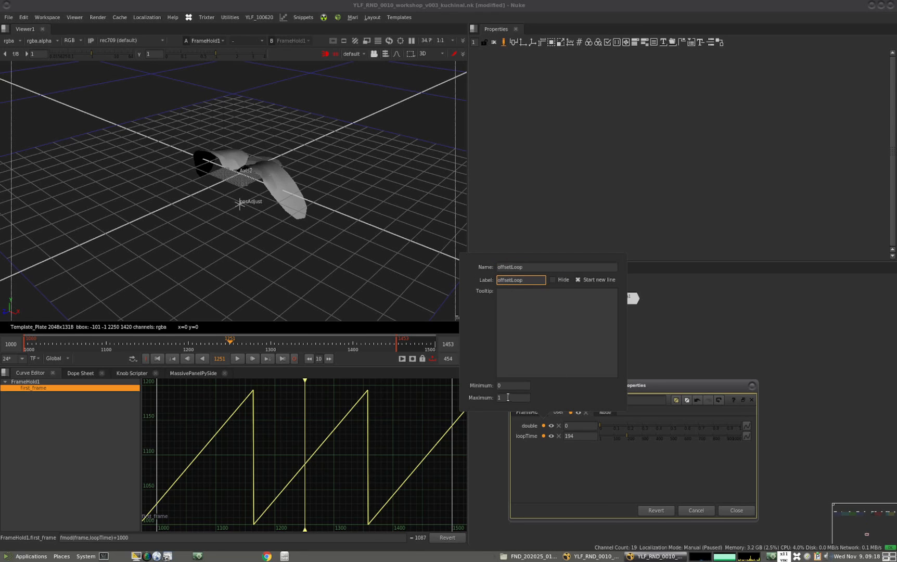
key("Return")
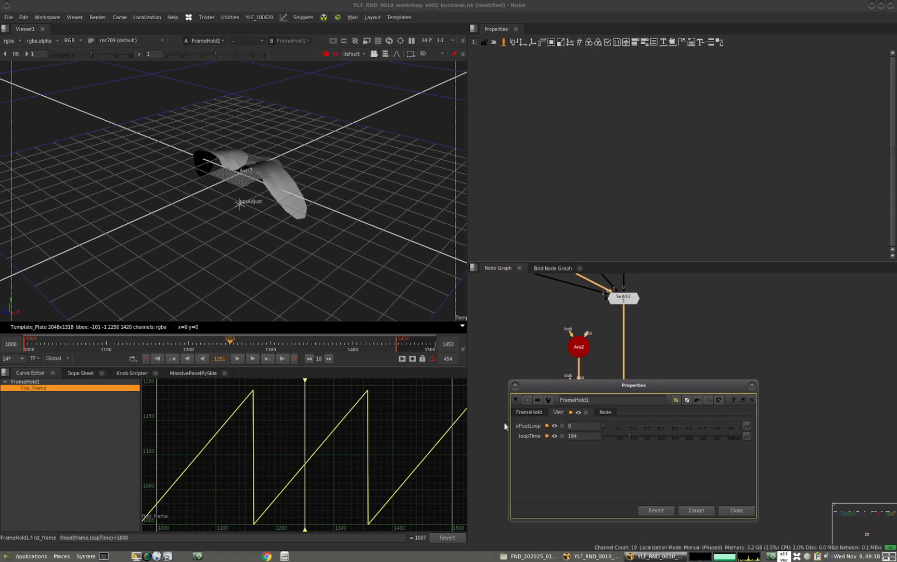
Replace the constant 1000 in the first_frame expression with the new knob, making it fmod(frame,loopTime)+offsetLoop
double_click(121, 538)
type("offsetLoop")
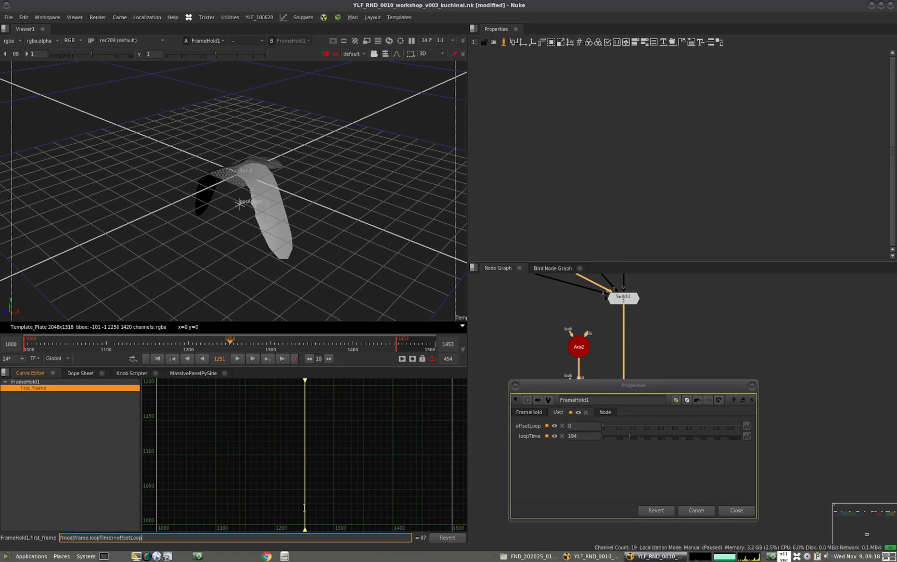
left_click(588, 433)
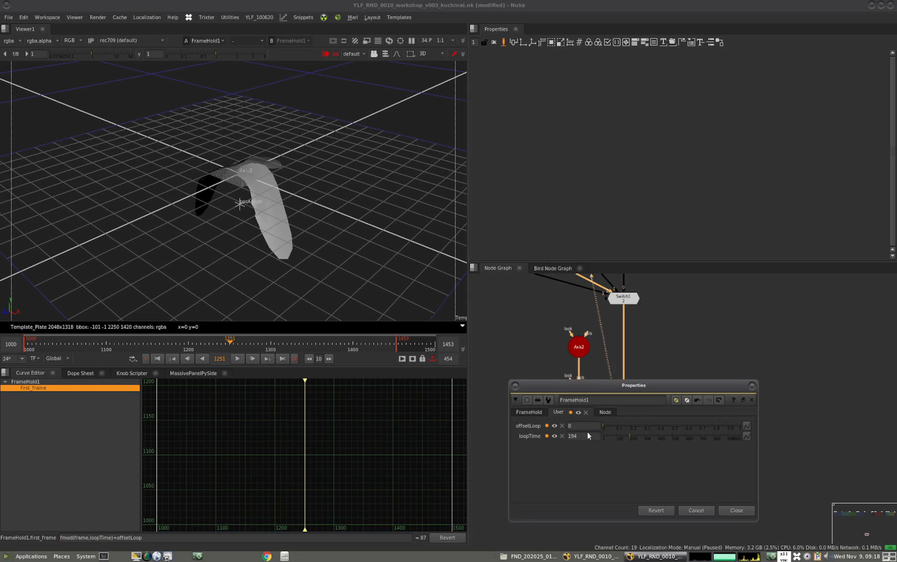
Leave knob editing, set FrameHold1's offsetLoop to 1000, and close its floating properties
left_click(503, 45)
left_click(551, 426)
type("1000")
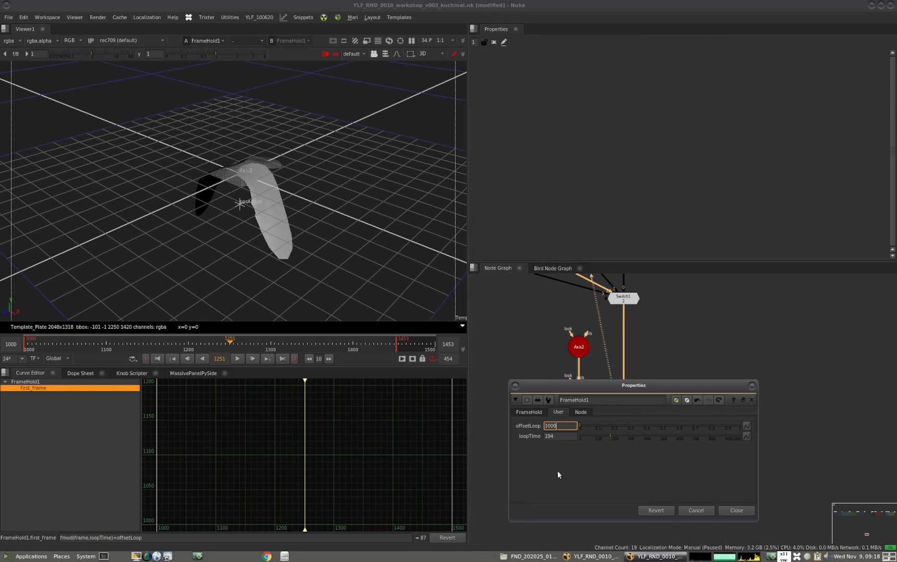
left_click(558, 473)
left_click(560, 425)
left_click(569, 436)
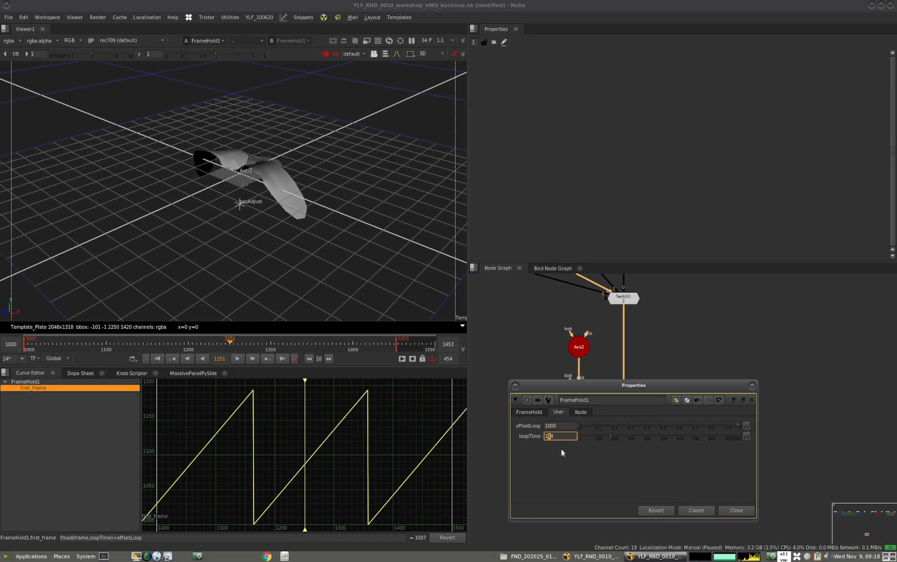
left_click(753, 385)
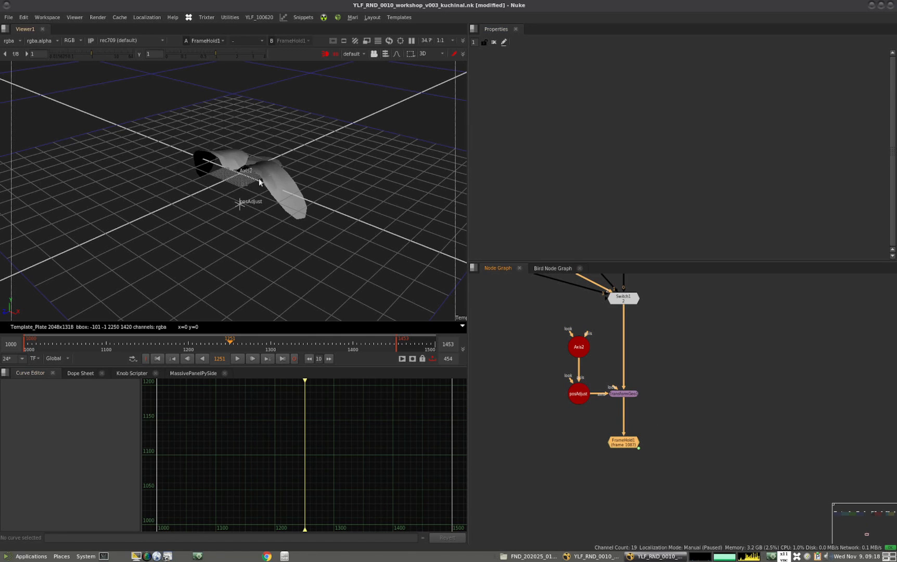
Add an ApplyMaterial node below FrameHold1
scroll(257, 182, "down", 4)
left_click_drag(211, 220, 237, 225, "ctrl")
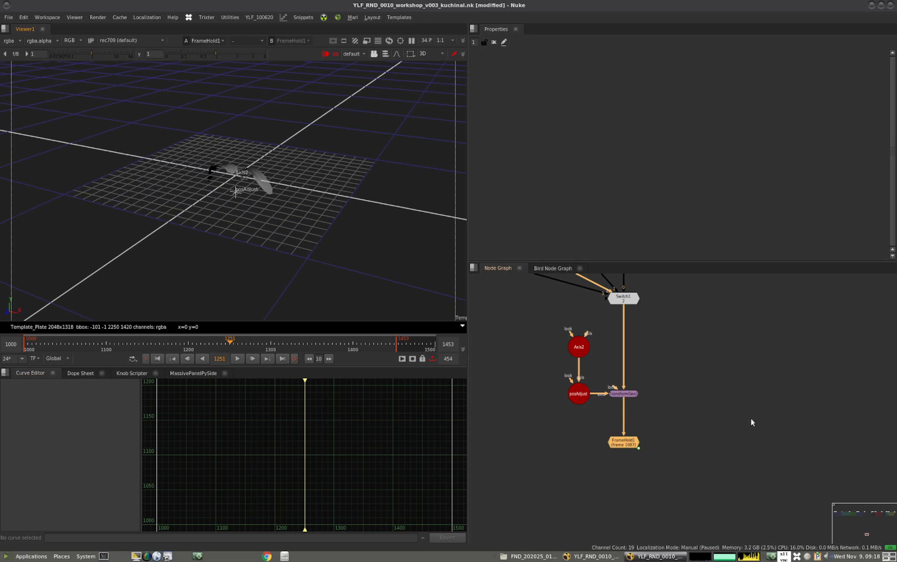
left_click(627, 442)
key("Tab")
type("apply")
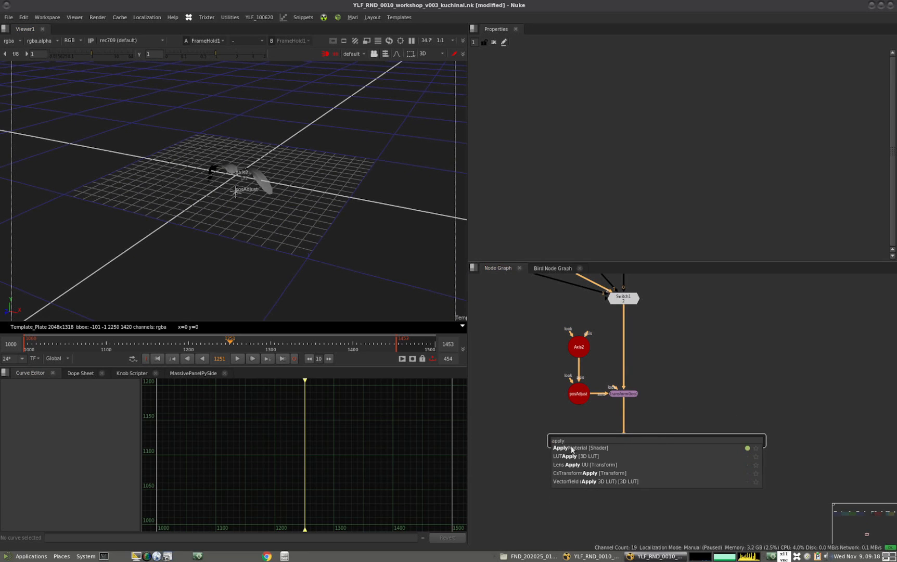
left_click(573, 449)
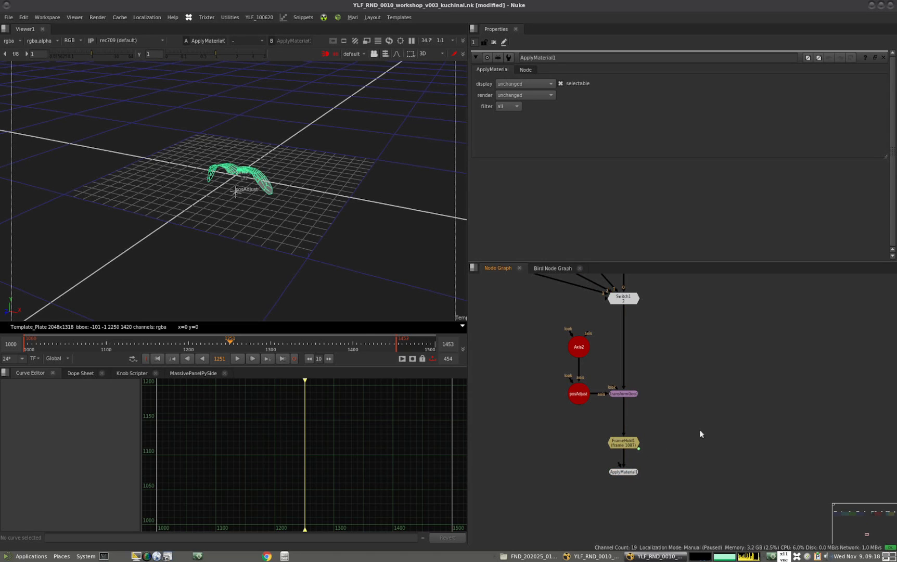
Create a ConstantMy node coloured red and connect it to ApplyMaterial1's mat input
key("shift+c")
left_click_drag(619, 464, 705, 429)
left_click(630, 472)
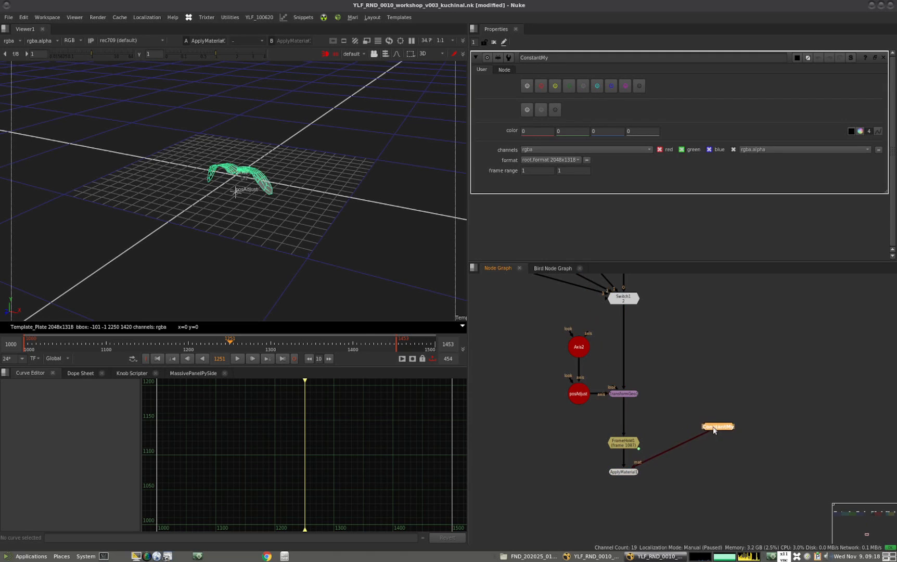
left_click(540, 86)
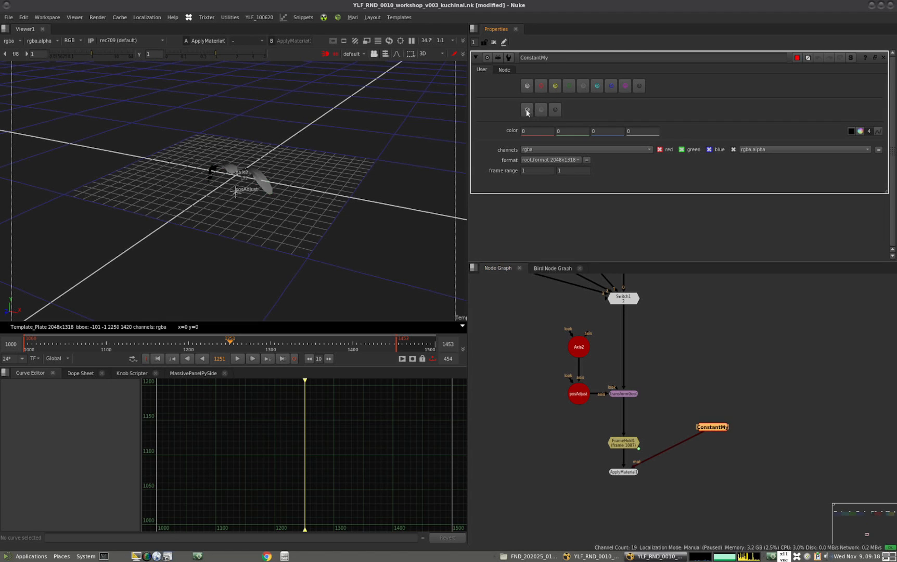
Check the red constant and its alpha in the viewer, and return the viewer to ApplyMaterial1
key("1")
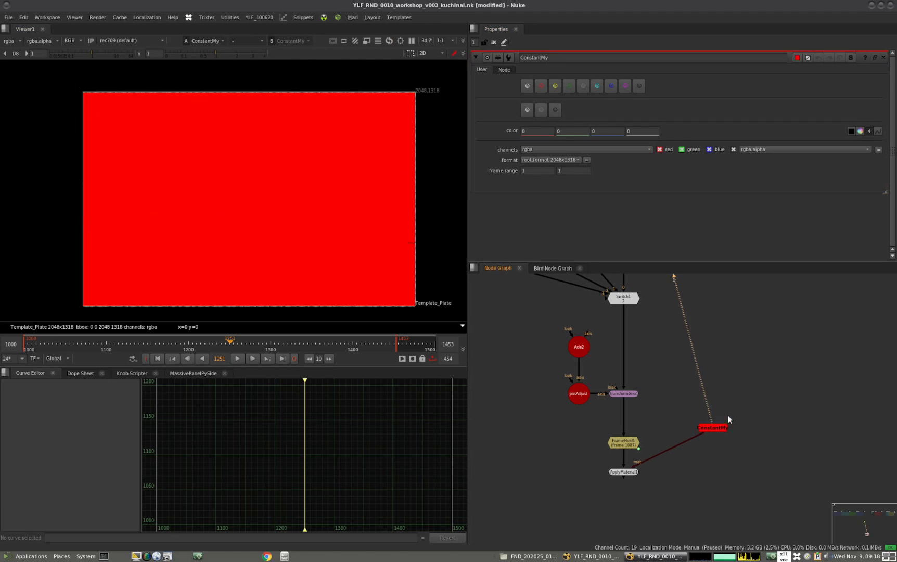
key("a")
key("a")
left_click(623, 471)
key("1")
left_click_drag(716, 428, 705, 457)
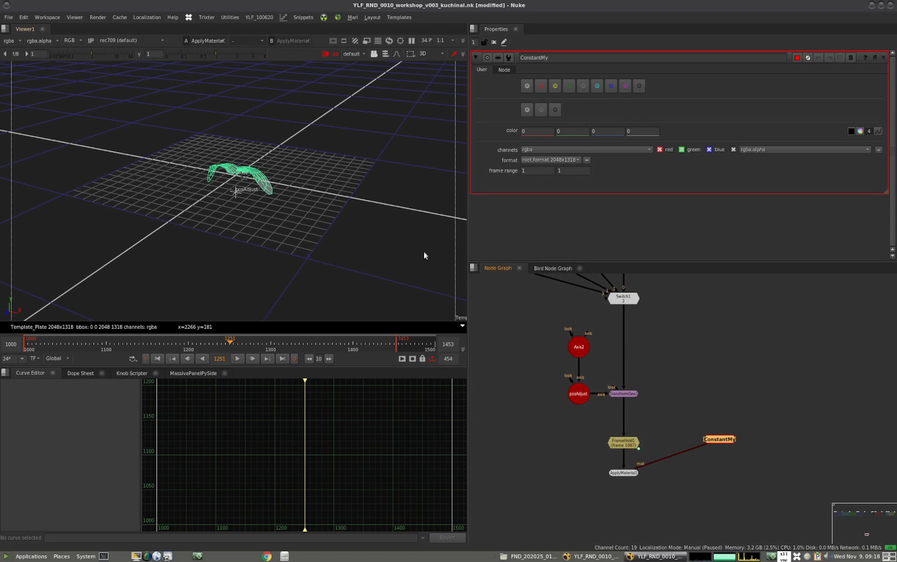
Switch to the Google Slides presentation and view the sixth and seventh slides on proxy mode and circular bird movement
left_click(713, 378)
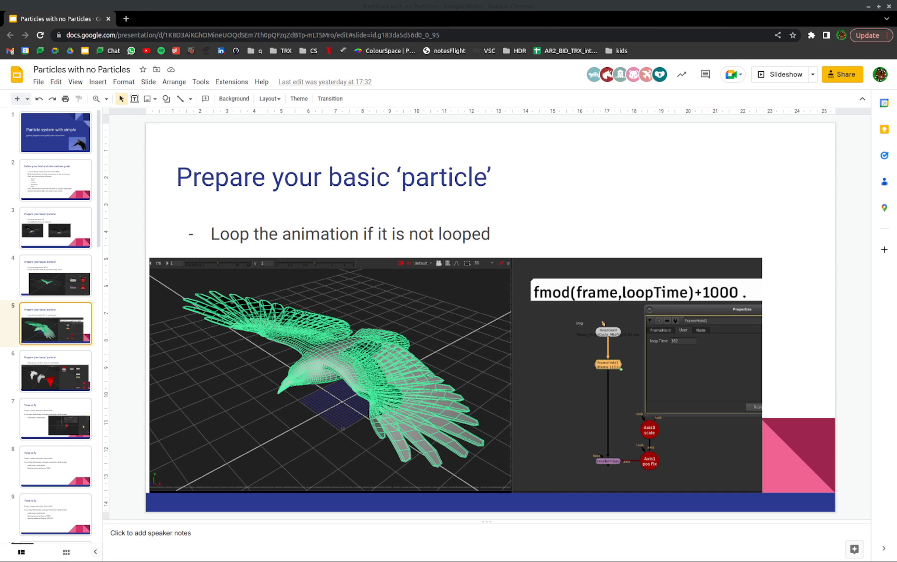
left_click(58, 377)
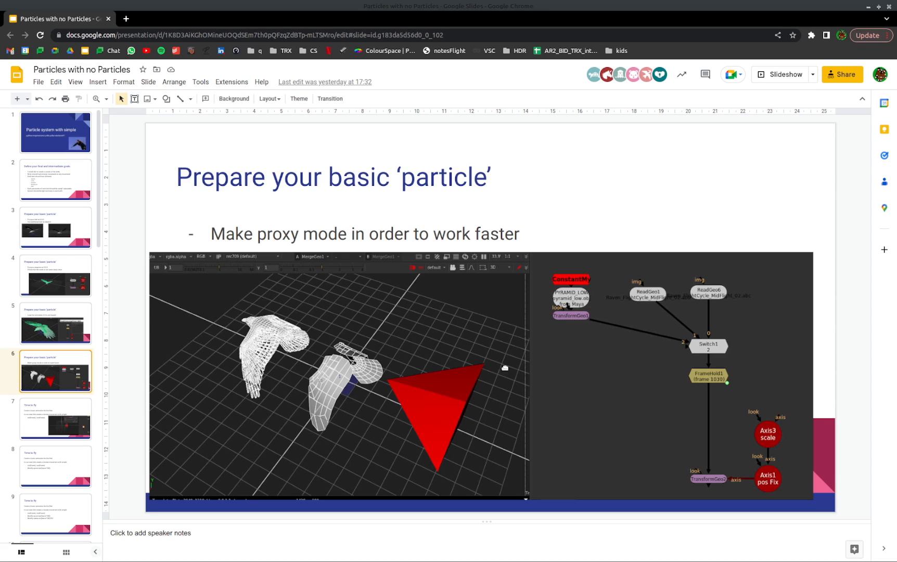
left_click(54, 423)
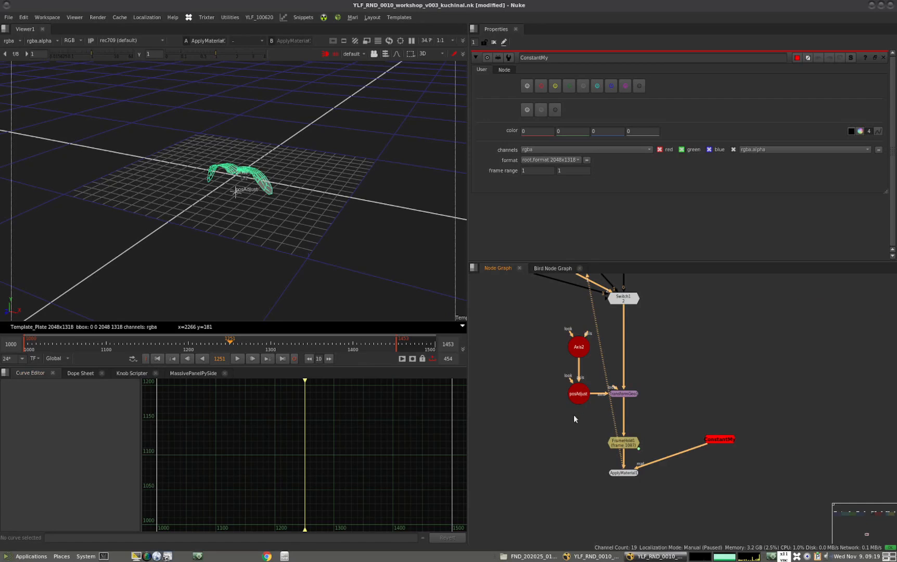
Switch back to Nuke and create a stamp titled bird from ApplyMaterial1
scroll(574, 415, "down", 3)
left_click(630, 407)
left_click_drag(649, 430, 636, 428)
left_click(620, 452)
scroll(599, 450, "up", 3)
left_click(599, 440)
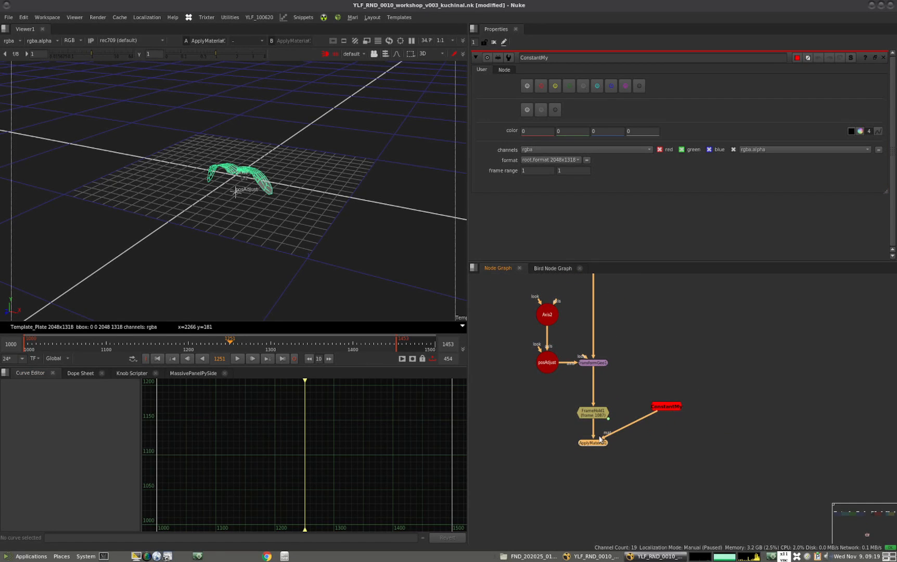
key("F8")
type("bird")
key("Return")
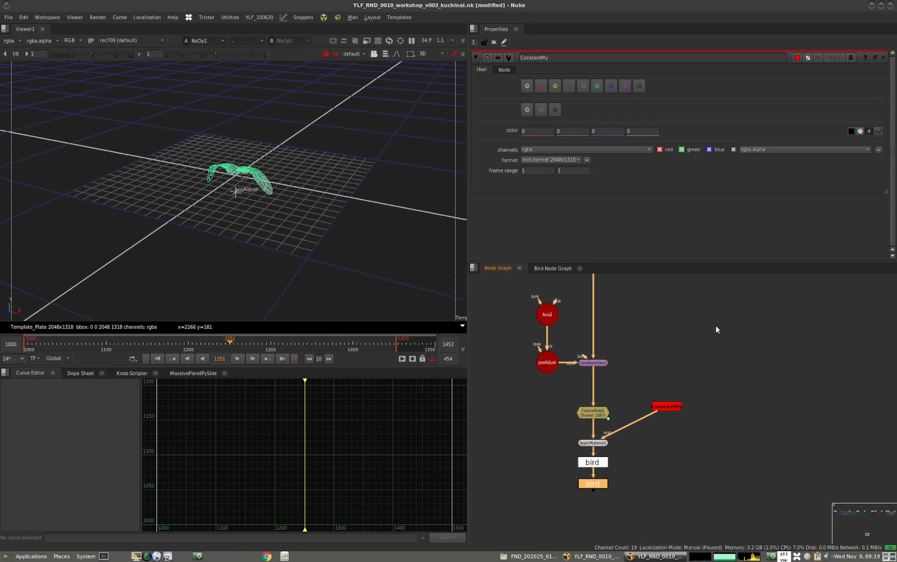
Place the bird stamp well below its anchor in the node graph and view it
middle_click_drag(605, 411, 606, 364)
scroll(605, 364, "down", 4)
left_click_drag(602, 395, 616, 488)
middle_click_drag(599, 465, 559, 366)
mouse_move(574, 388)
left_mouse_down()
mouse_move(567, 420)
mouse_move(510, 438)
left_mouse_up()
left_click(581, 408)
key("1")
left_click(504, 435)
Scrub to frame 1151 and orbit the 3D view to check the stamped bird's animation
mouse_move(195, 242)
left_mouse_down("ctrl")
mouse_move(249, 220)
mouse_move(205, 262)
left_mouse_up("ctrl")
left_click_drag(49, 352, 148, 343)
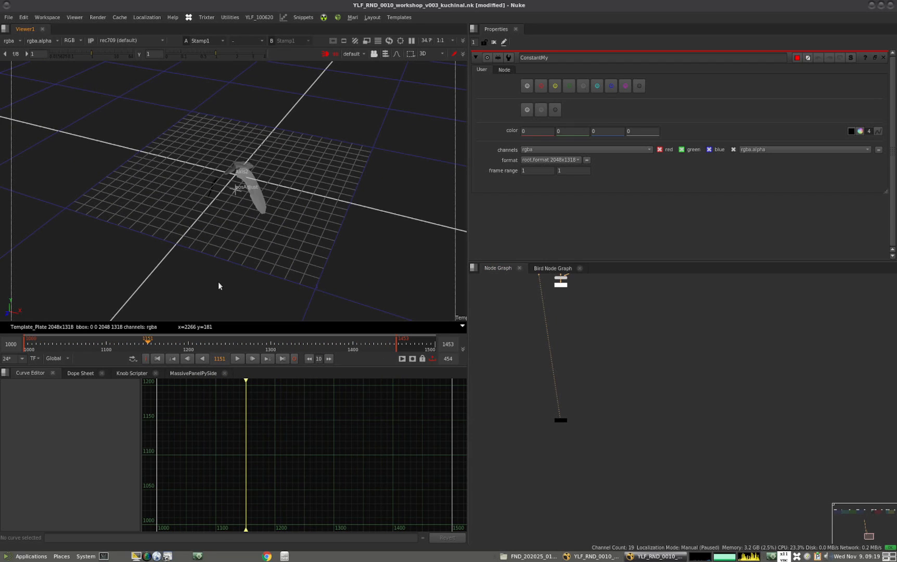
left_click_drag(236, 284, 173, 251, "ctrl")
Add a TransformGeo below the bird stamp and space it out beneath the stamp
left_click(560, 420)
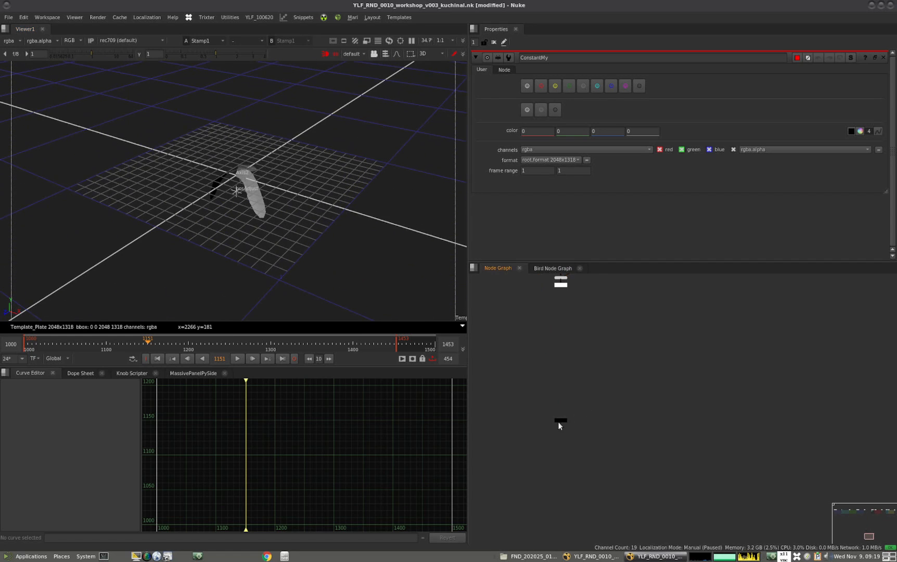
left_click(628, 415)
left_click(563, 419)
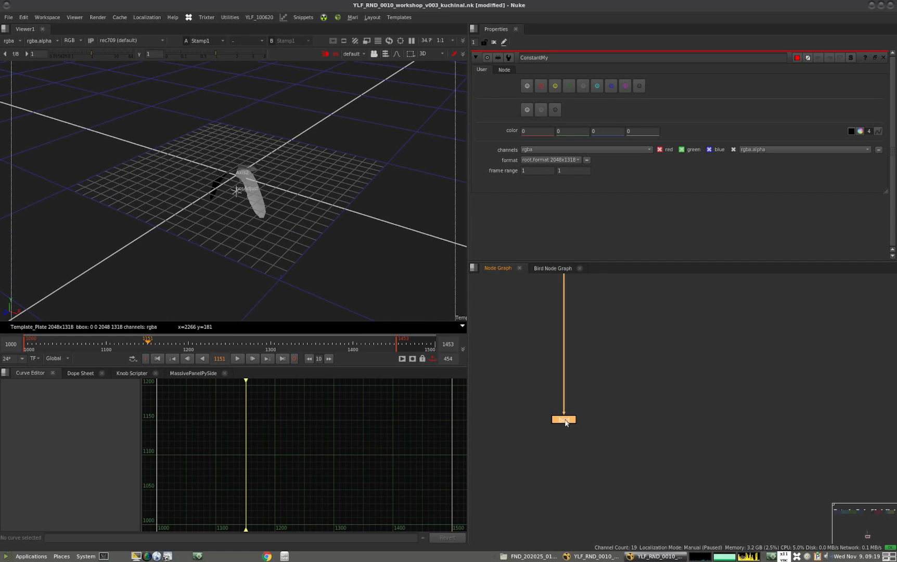
key("t")
left_click_drag(567, 430, 567, 471)
middle_click_drag(593, 451, 638, 423)
scroll(584, 440, "up", 4)
Create an Axis node, connect it to the new TransformGeo's axis input, and align it beside that node
left_click(559, 431)
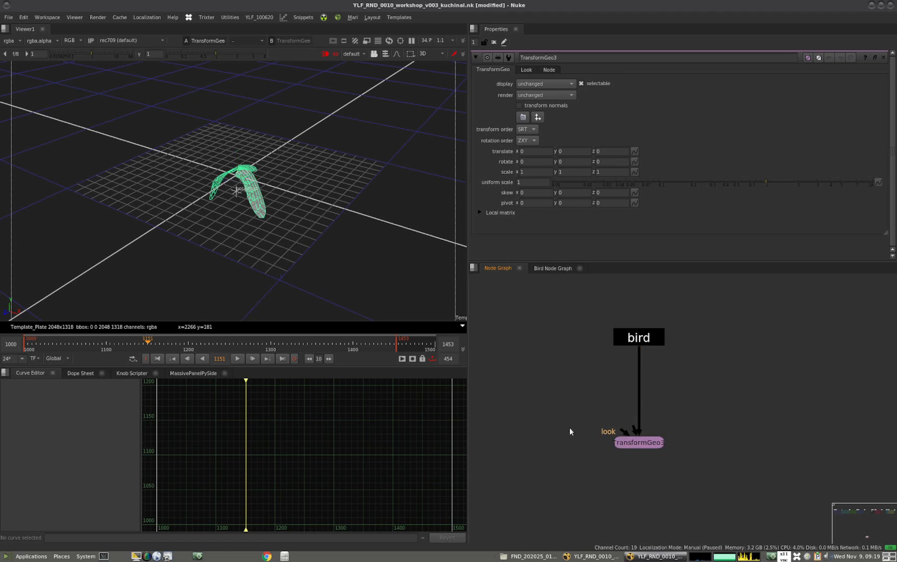
key("a")
left_click_drag(632, 428, 546, 455)
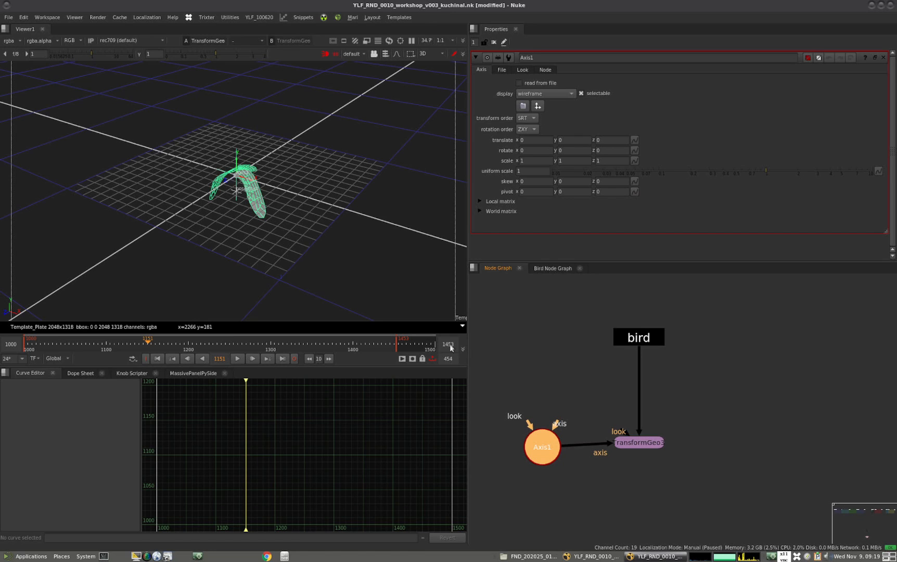
left_click_drag(546, 444, 547, 440)
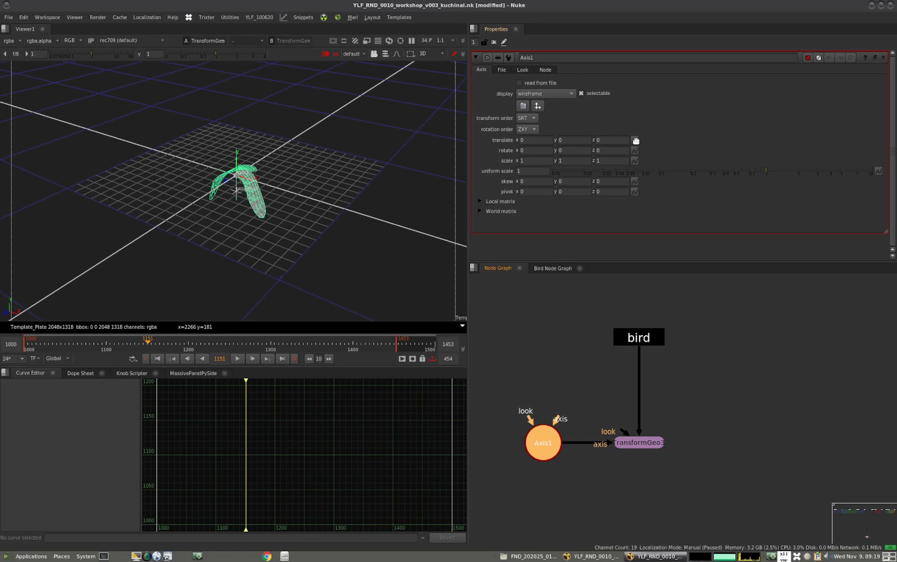
Set expressions on the Axis1 translate: sin(frame) for x and cos(frame) for z
left_click(634, 141)
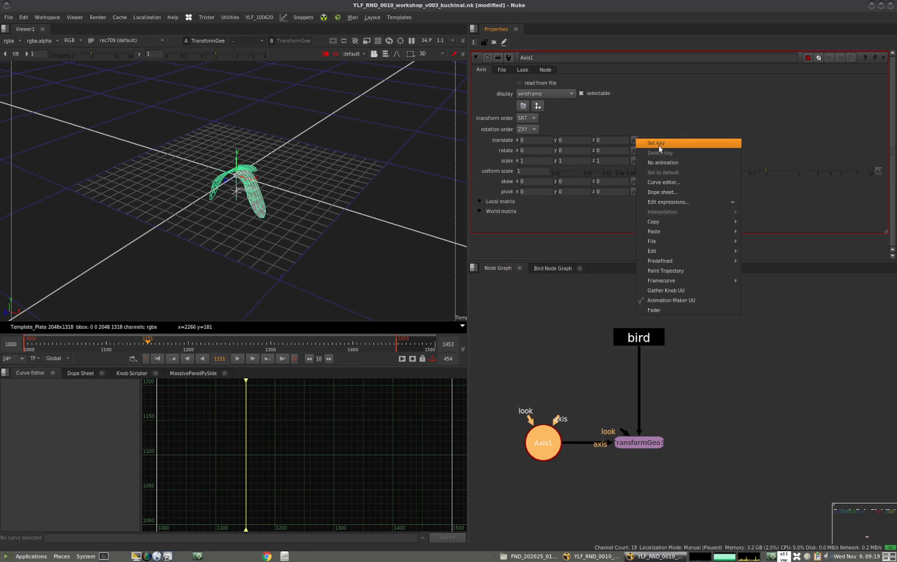
left_click(658, 204)
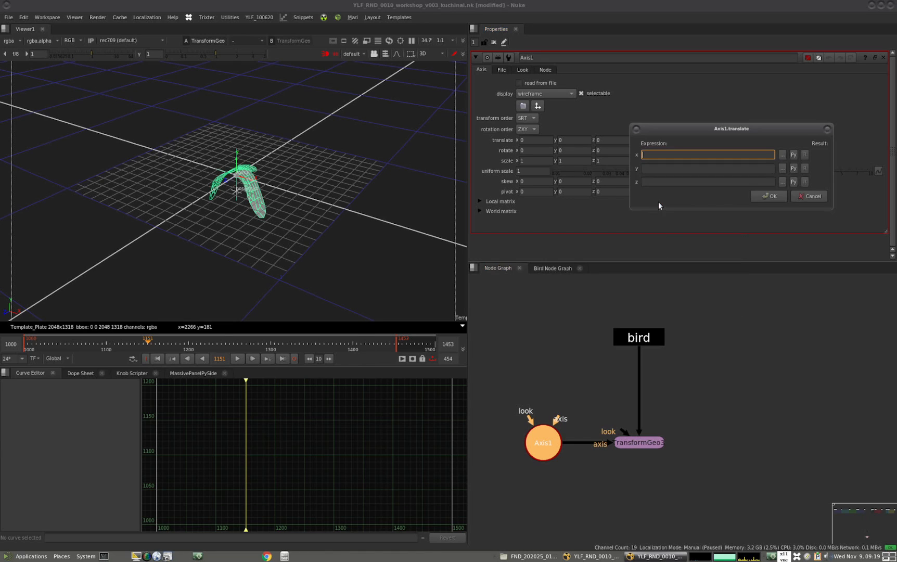
left_click_drag(657, 133, 456, 275)
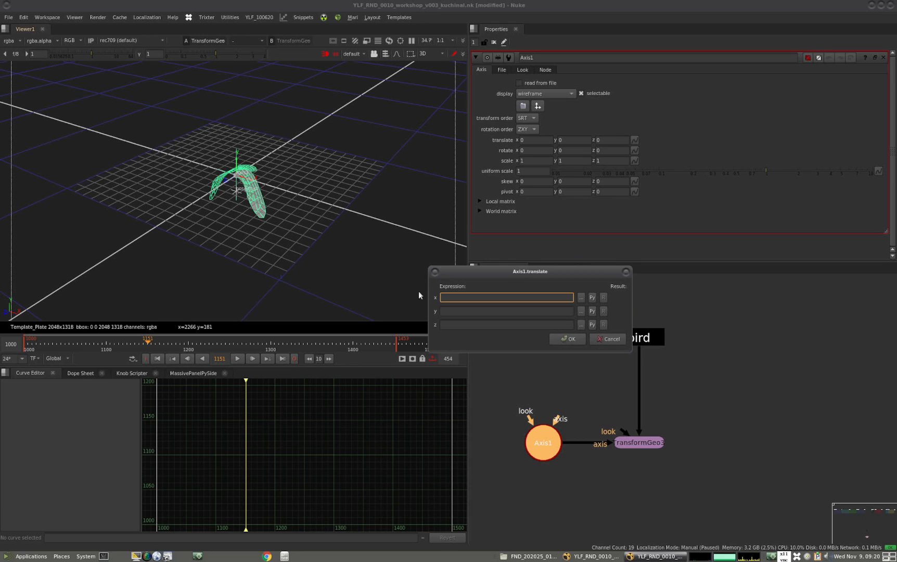
type("sin()")
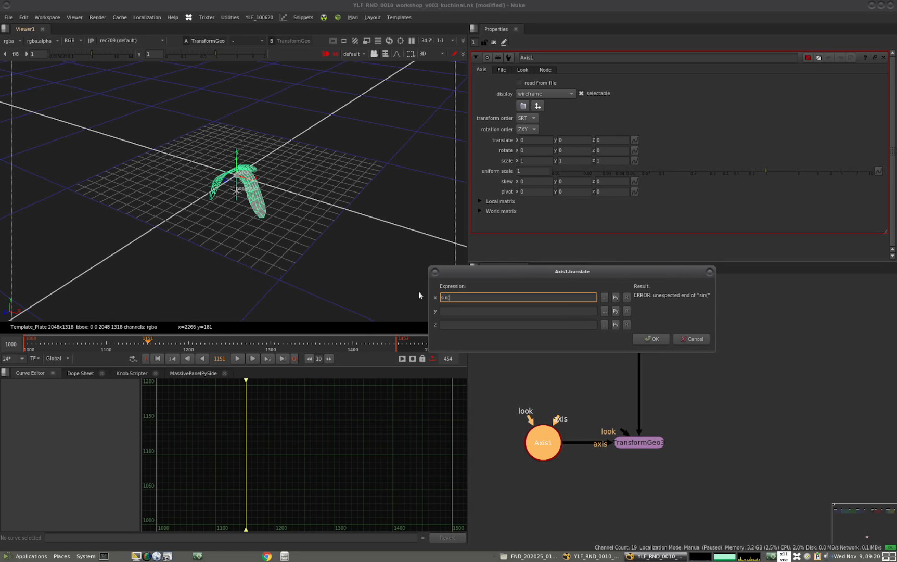
type("frame")
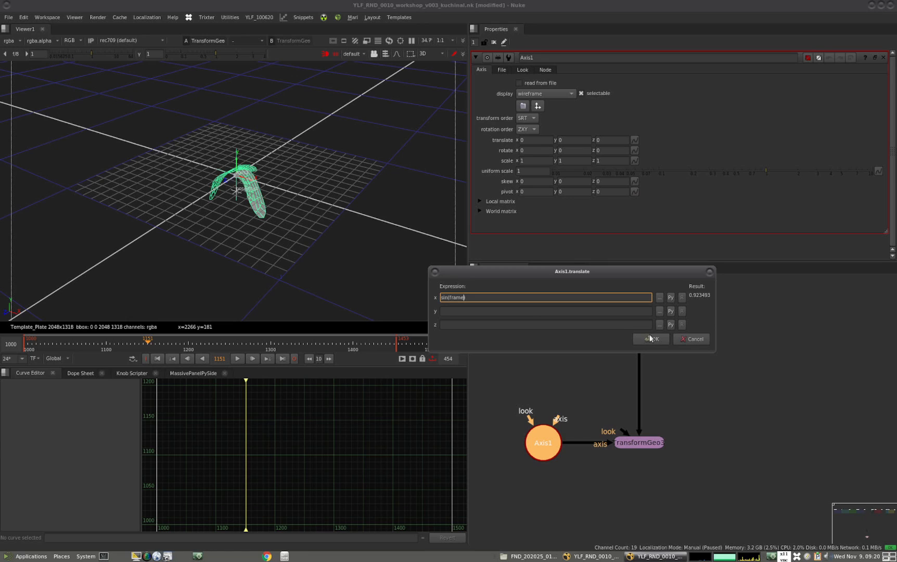
left_click(455, 323)
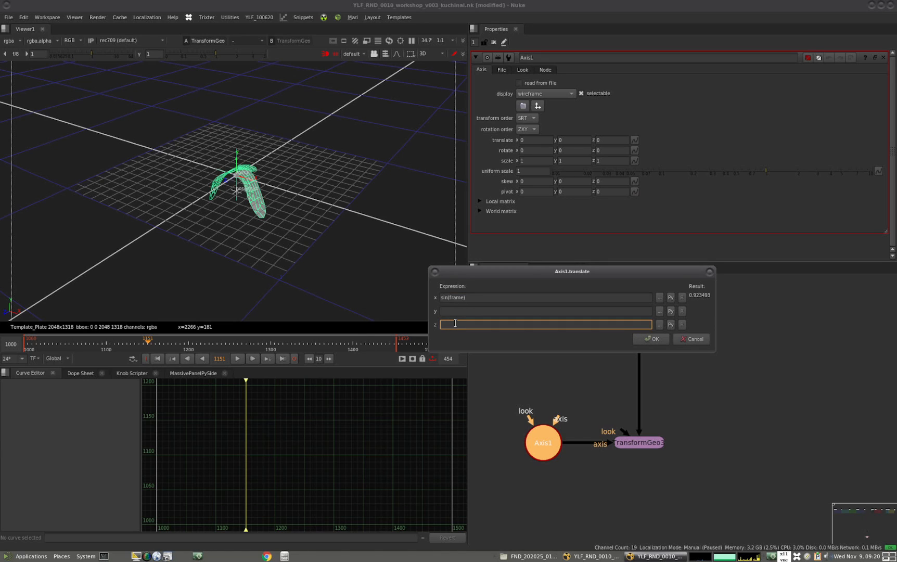
type("cos(frame")
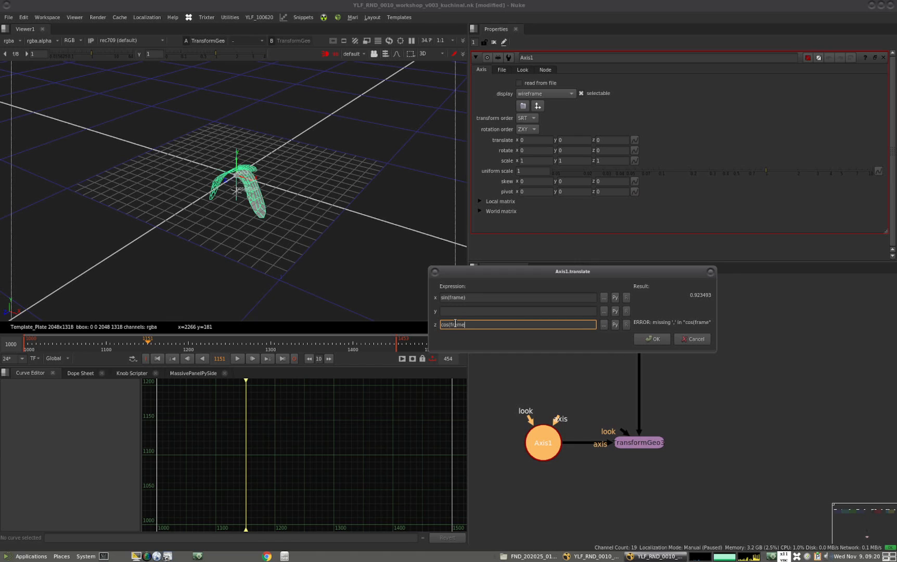
type(")")
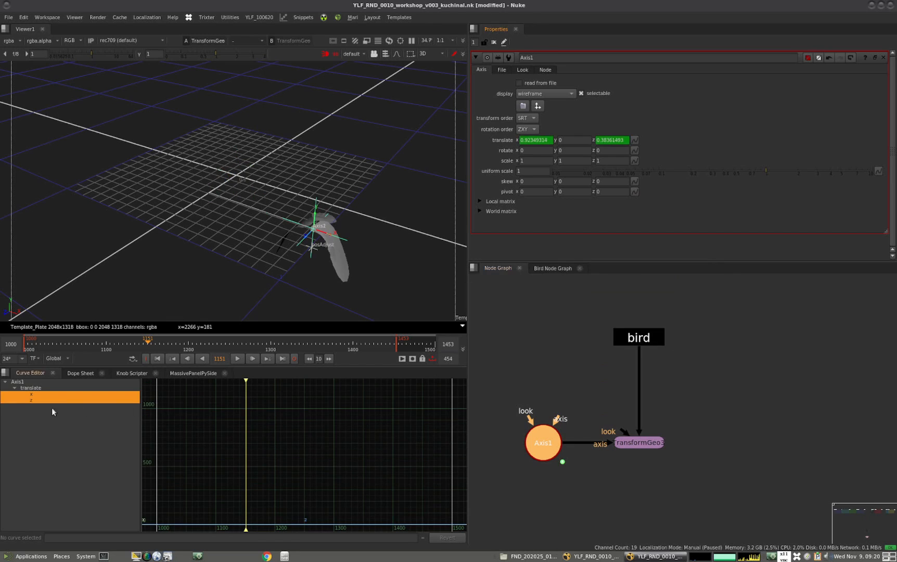
Frame the Axis1 translate x curve and scrub the timeline to frame 1135 to check the bird's motion
left_click(42, 394)
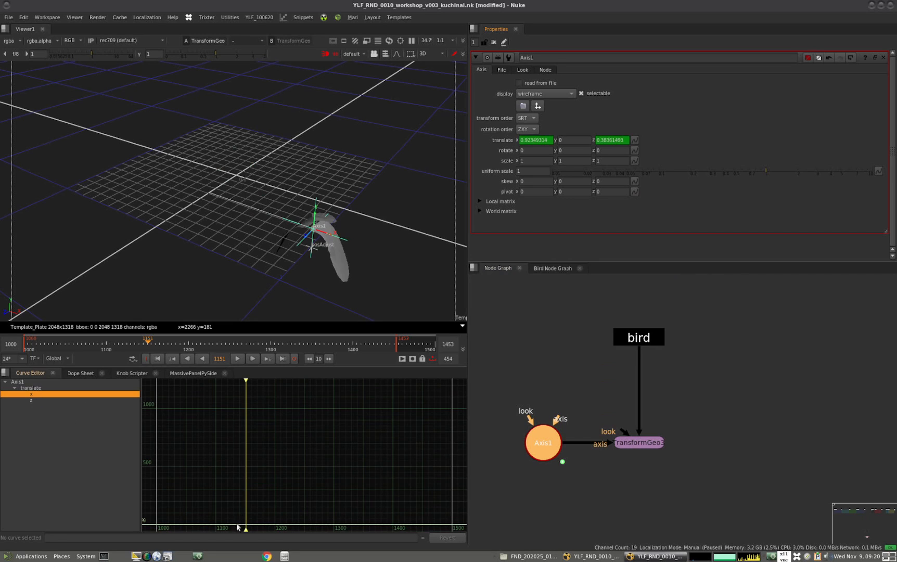
key("f")
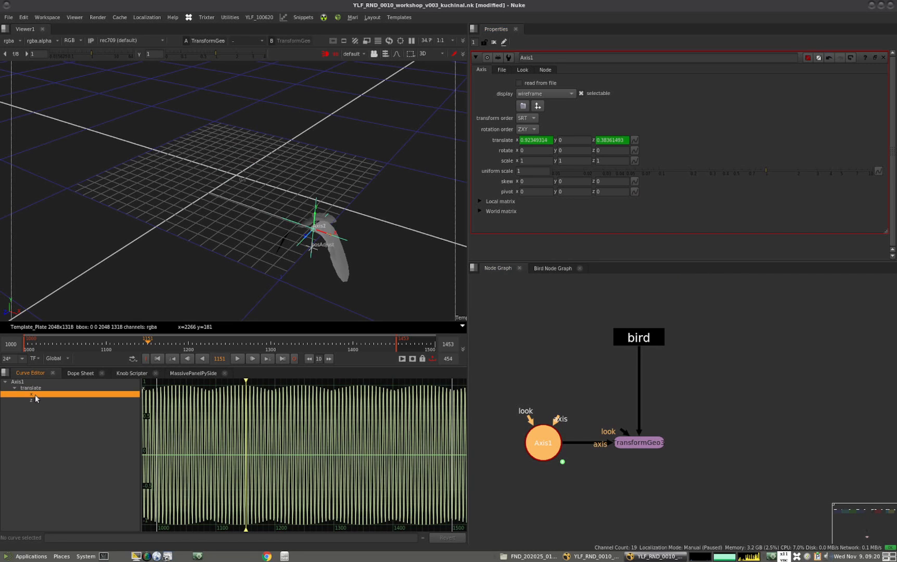
middle_click_drag(235, 405, 318, 438, "alt")
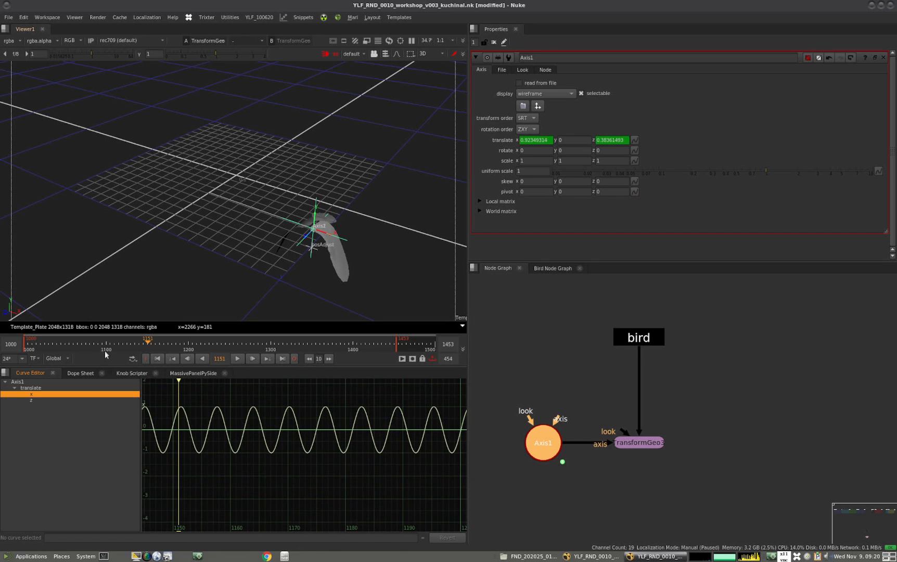
left_click_drag(146, 341, 127, 343)
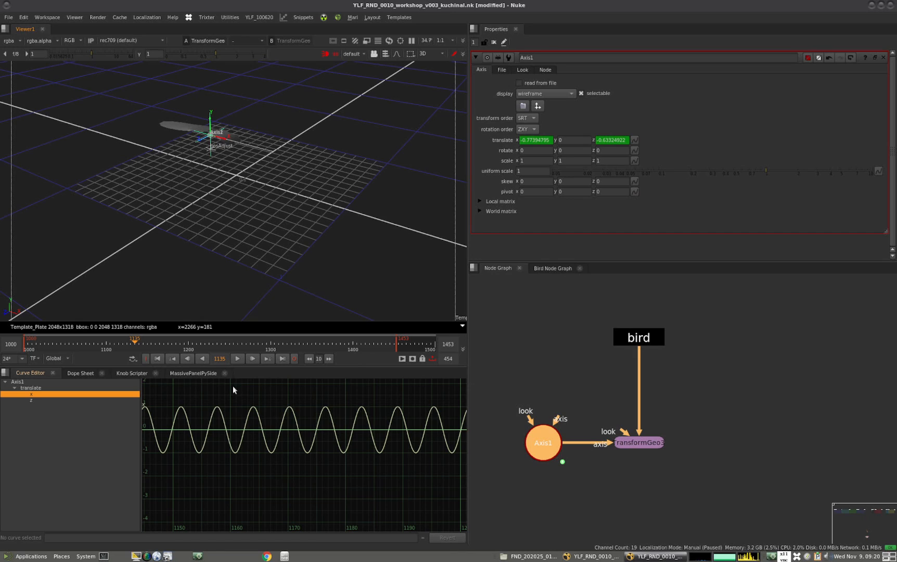
Try the expression sin(frame/10)*10 on the translate x curve and inspect the resulting wave
left_click(257, 414)
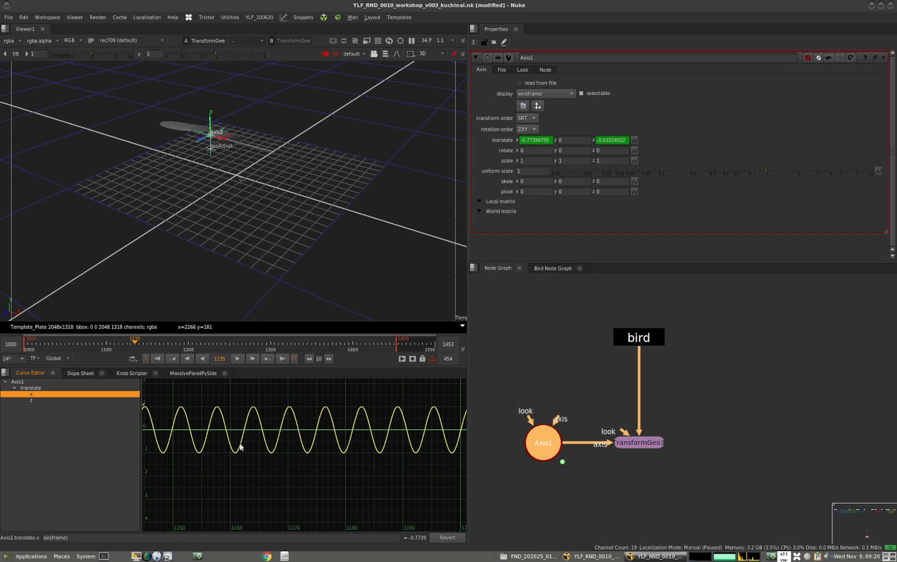
left_click_drag(52, 538, 67, 536)
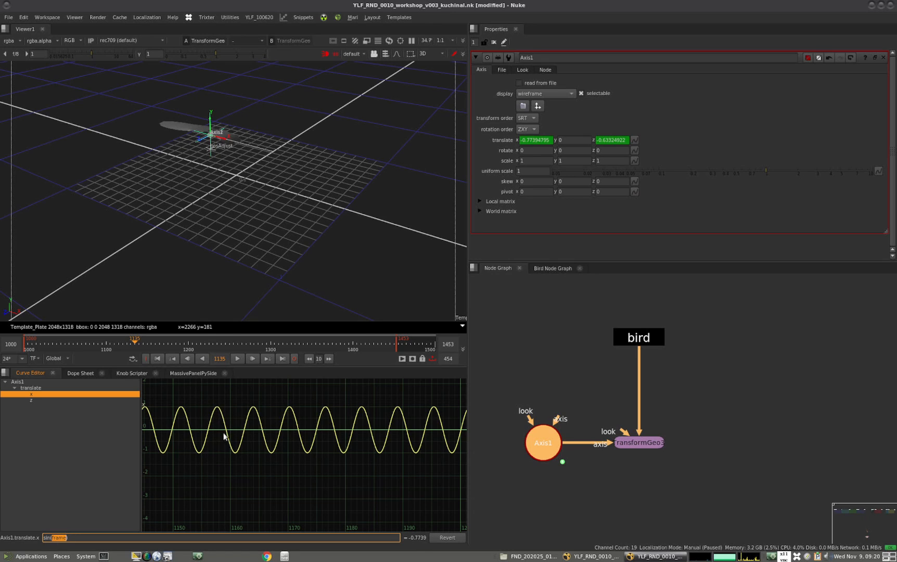
left_click(71, 538)
type("/10")
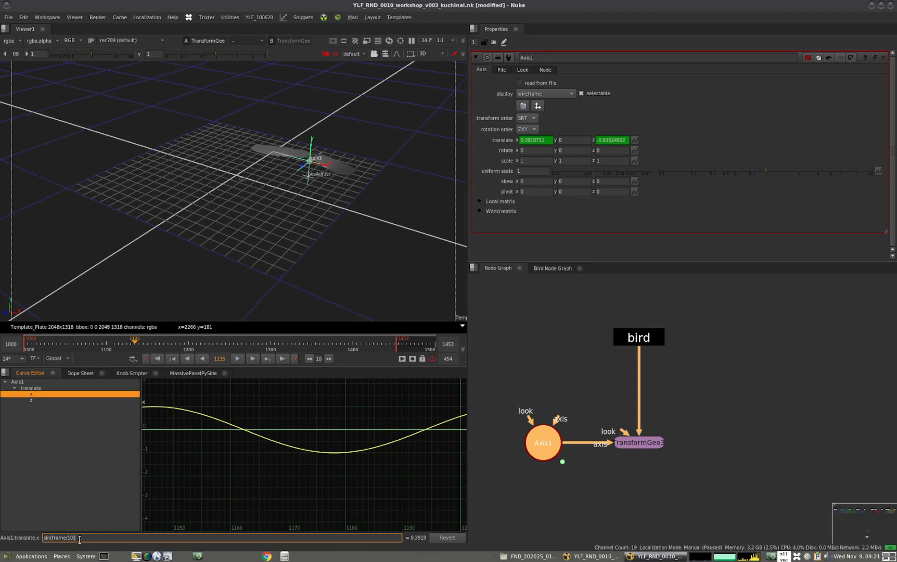
type("*10")
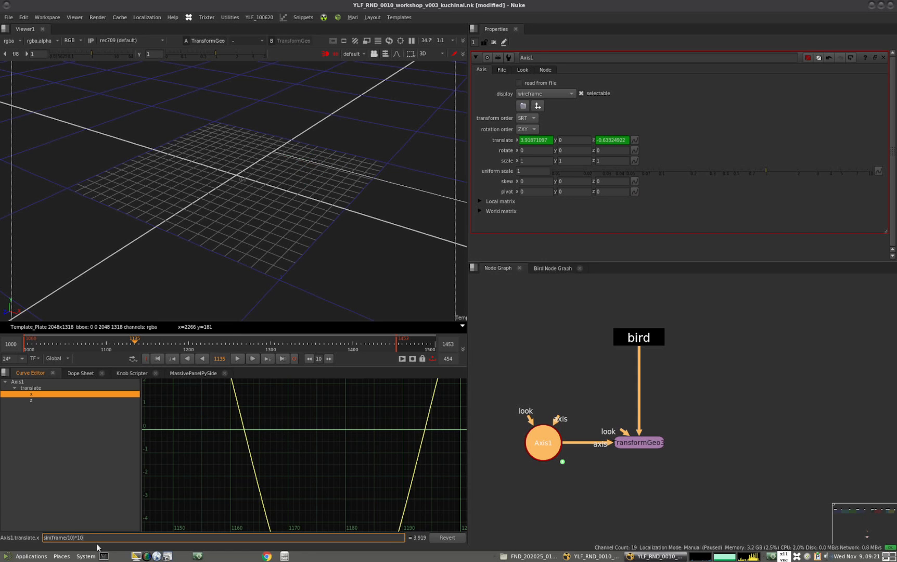
middle_click_drag(340, 427, 302, 456, "alt")
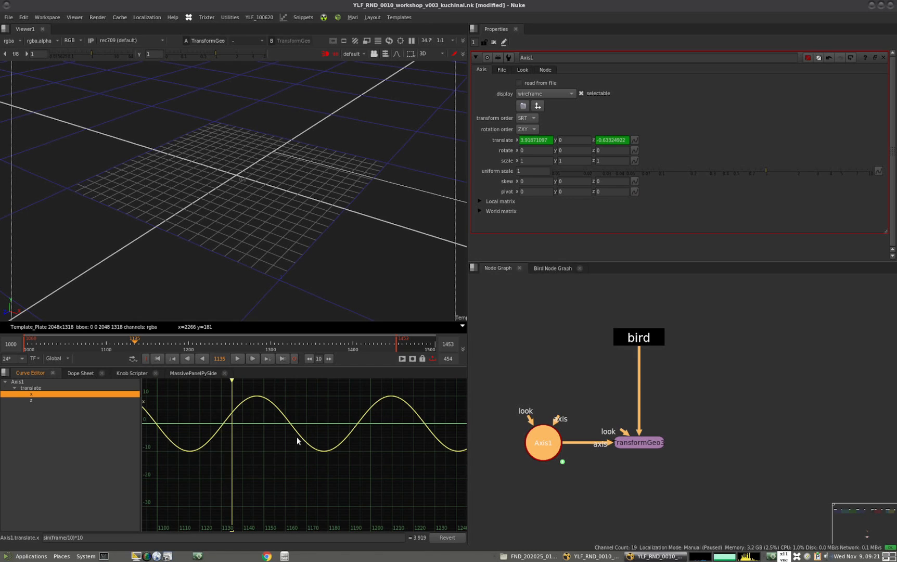
Restore the translate x curve's expression to sin(frame)
left_click(79, 538)
key("BackSpace")
key("BackSpace")
key("BackSpace")
key("Return")
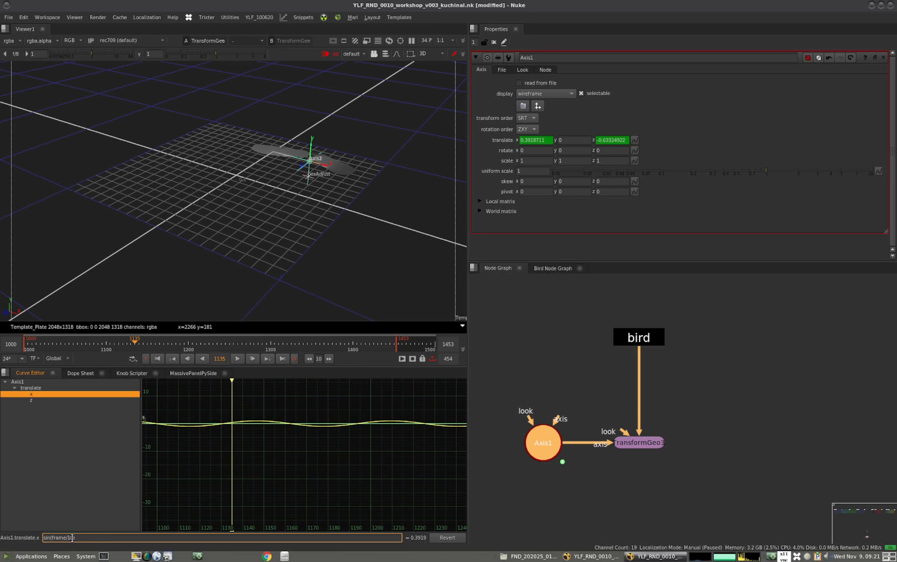
key("BackSpace")
key("BackSpace")
key("BackSpace")
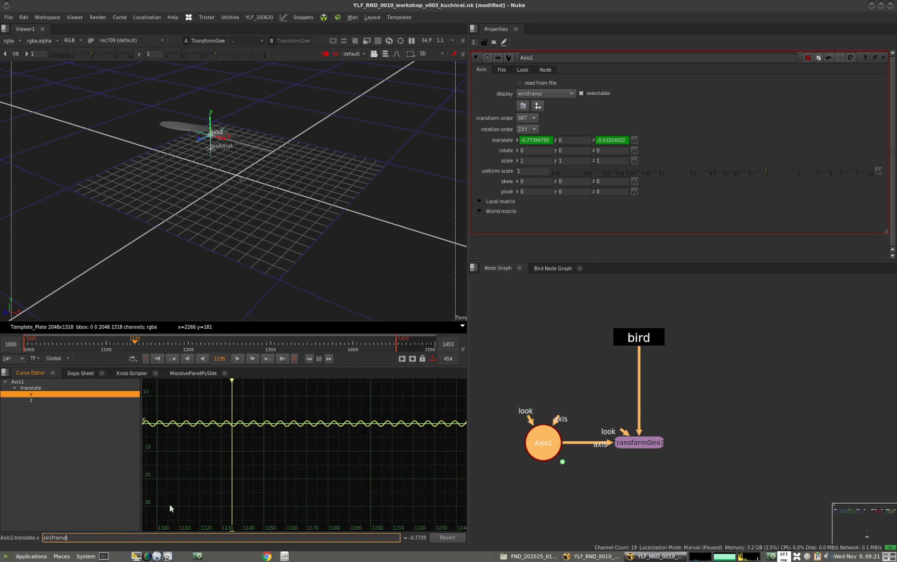
Compare the translate x and z curves together and scrub to frame 1170 to check the bird's path
left_click(276, 478)
left_click_drag(216, 236, 229, 290, "alt")
left_click(32, 400, "ctrl")
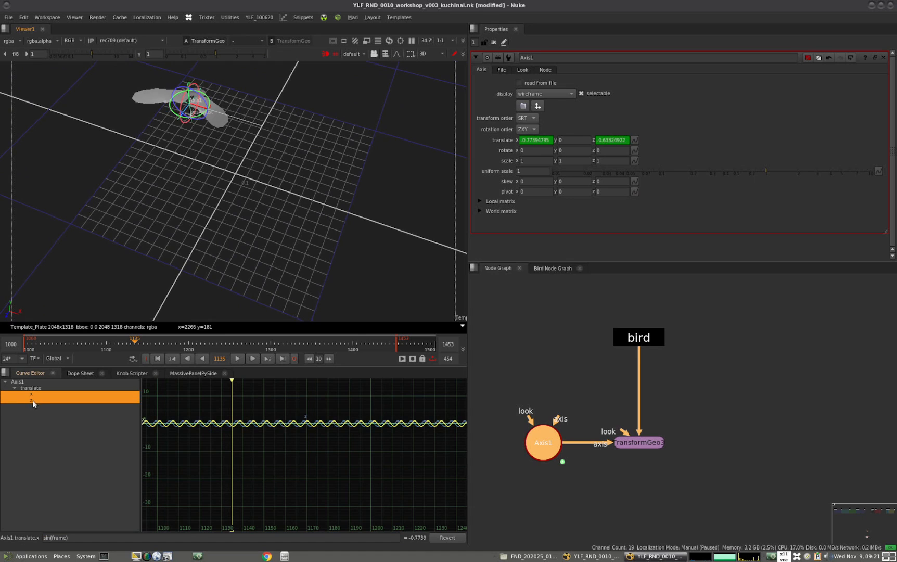
middle_click_drag(286, 446, 422, 398, "alt")
left_click_drag(316, 432, 330, 491, "alt")
middle_click_drag(330, 491, 432, 403, "alt")
middle_click_drag(264, 474, 306, 427, "alt")
left_click_drag(318, 473, 326, 446, "alt")
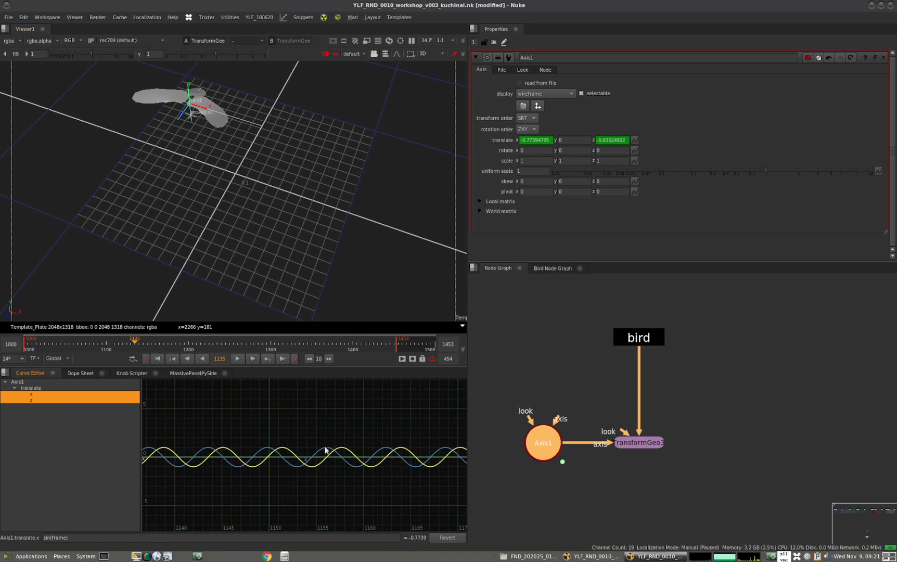
left_click_drag(115, 344, 163, 343)
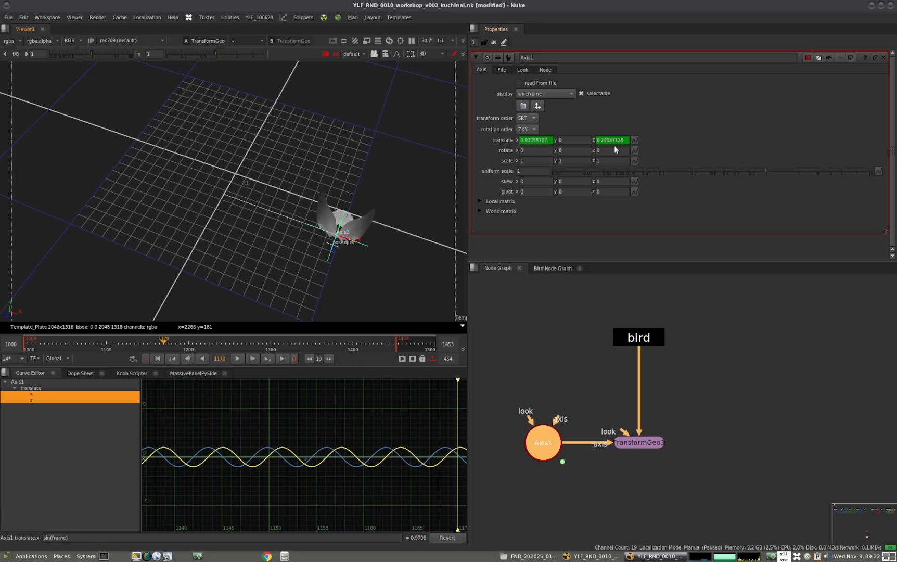
Add two Floating Point Slider knobs to the Axis1 node
left_click(503, 44)
left_click(511, 42)
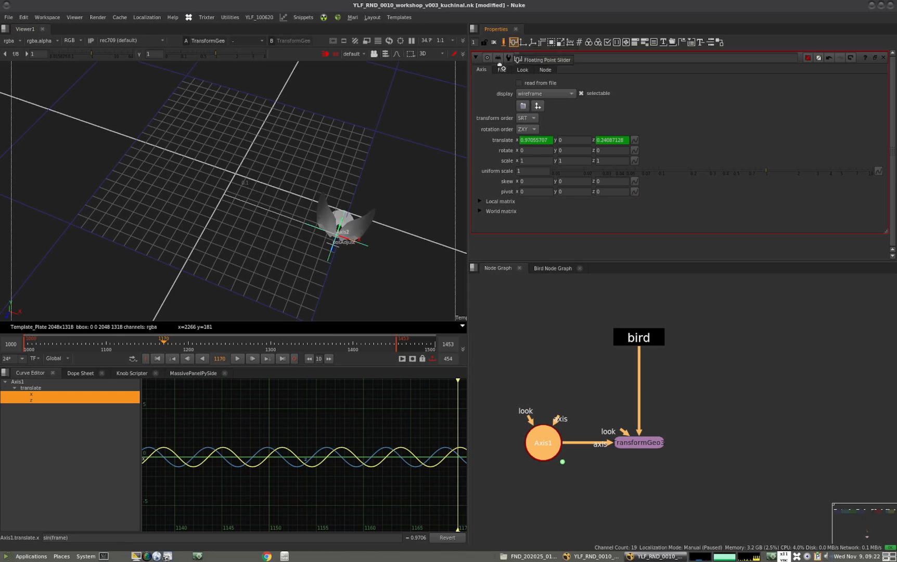
left_click_drag(511, 45, 405, 106)
Name and label the first Axis1 slider speed, with minimum 0 and maximum 2
left_click(502, 94)
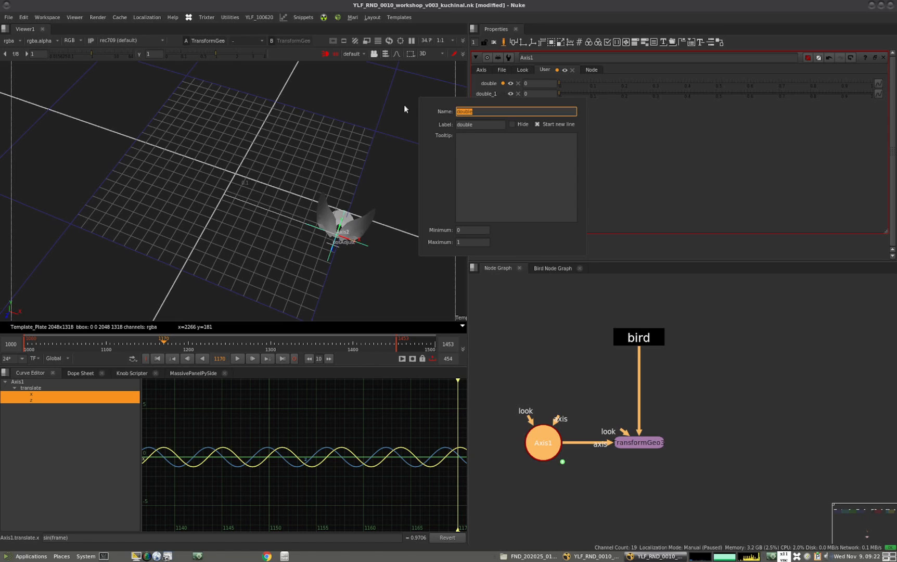
type("speed")
key("Tab")
type("speed")
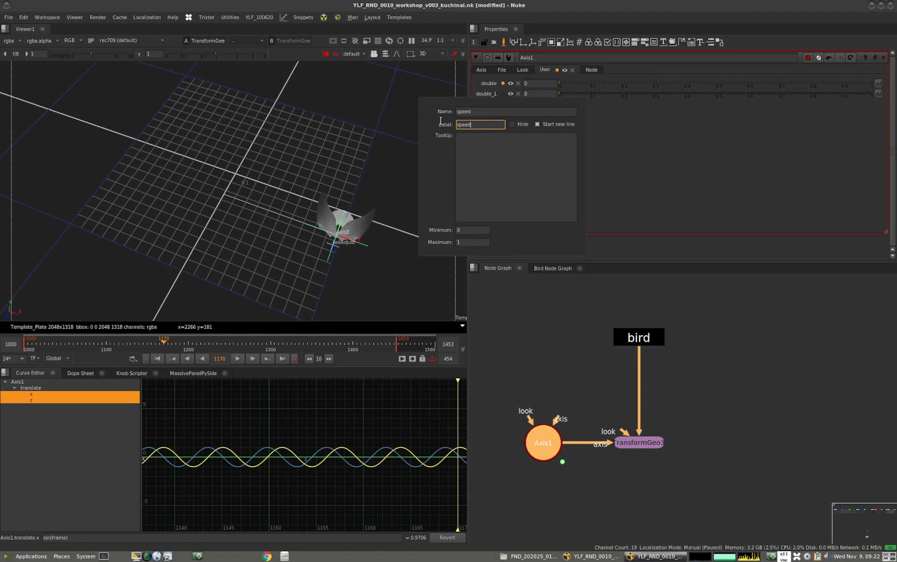
left_click(470, 230)
type("1")
left_click(475, 243)
type("5")
key("shift+Tab")
type("0")
key("Tab")
type("2")
left_click(526, 325)
Name and label the second slider radius with a maximum of 100, and leave knob editing mode
left_click(499, 92)
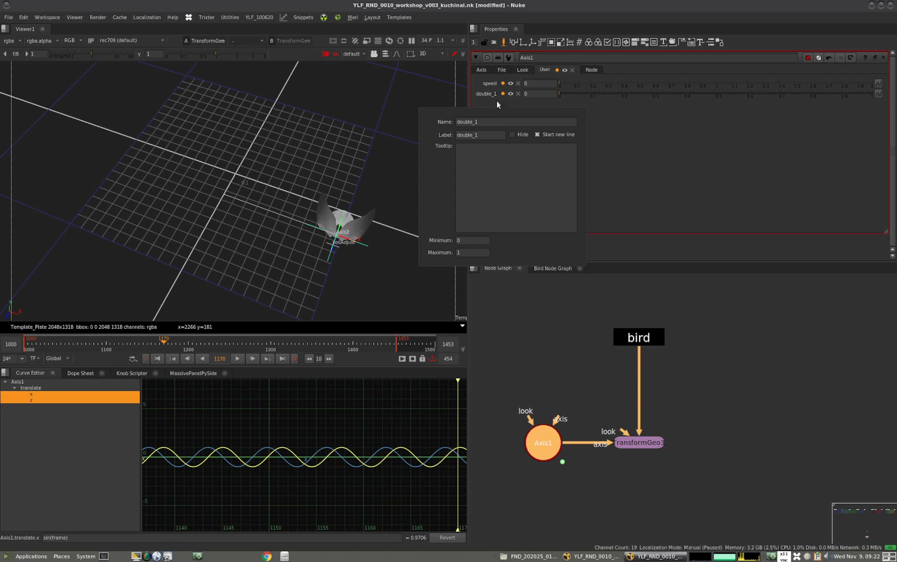
left_click_drag(482, 123, 344, 129)
type("radius")
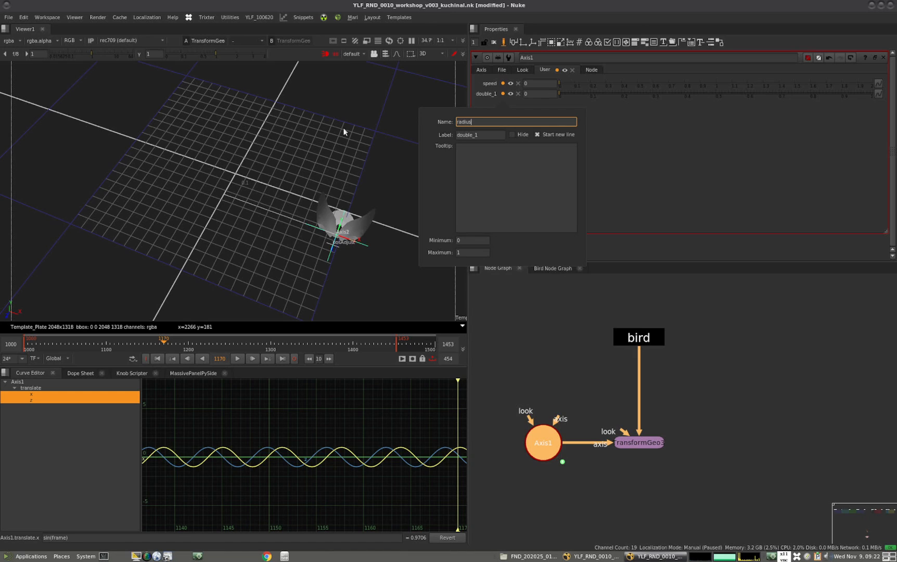
key("Tab")
left_click(467, 243)
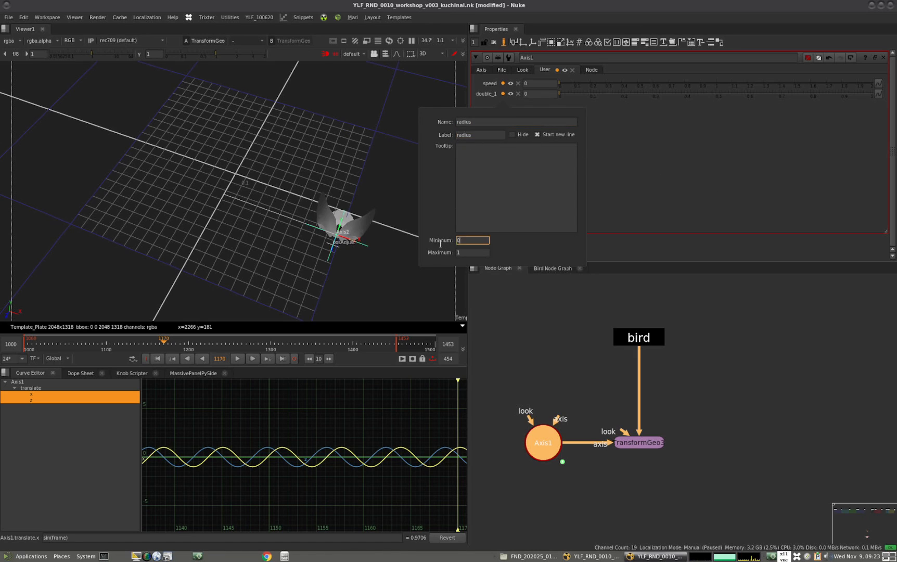
left_click(470, 252)
type("100")
left_click(535, 327)
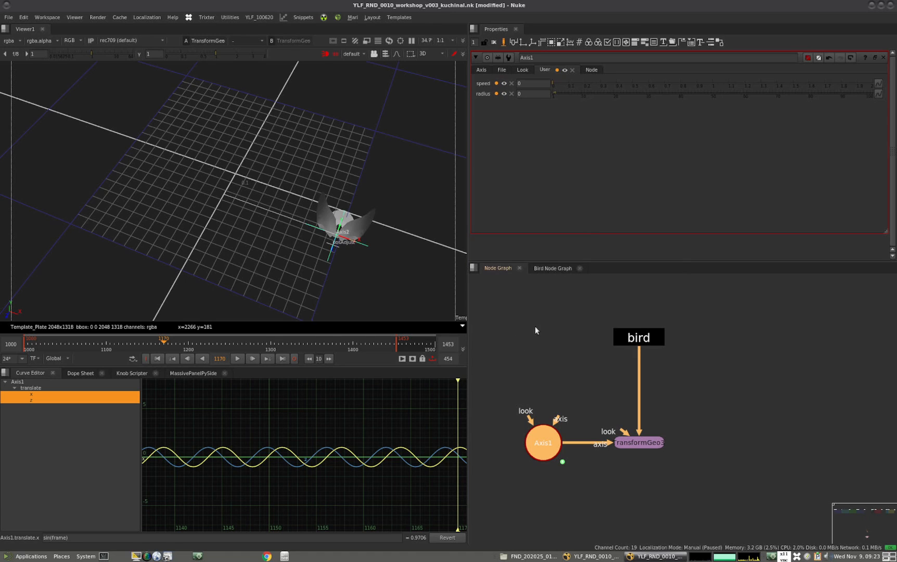
left_click(503, 42)
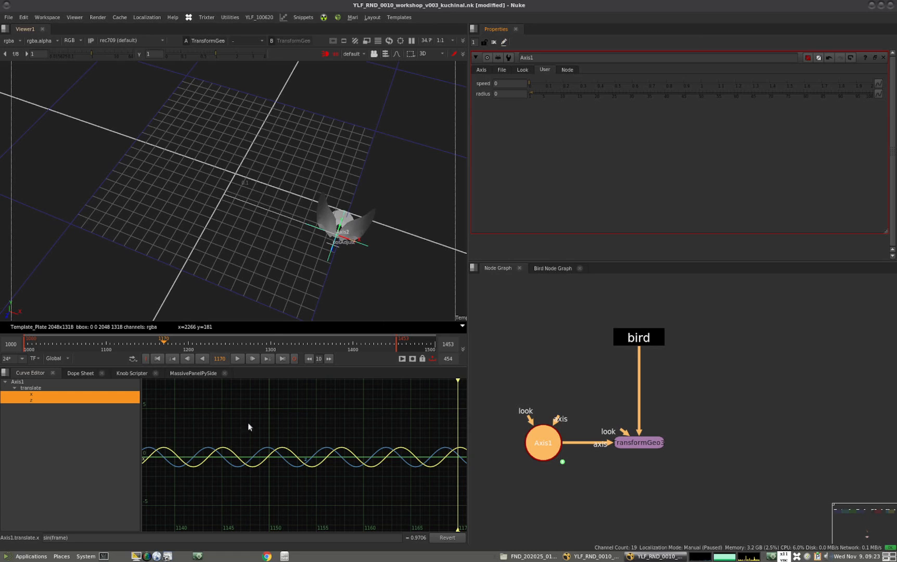
Change Axis1's translate x expression to sin(frame*speed)*radius
left_click(32, 394)
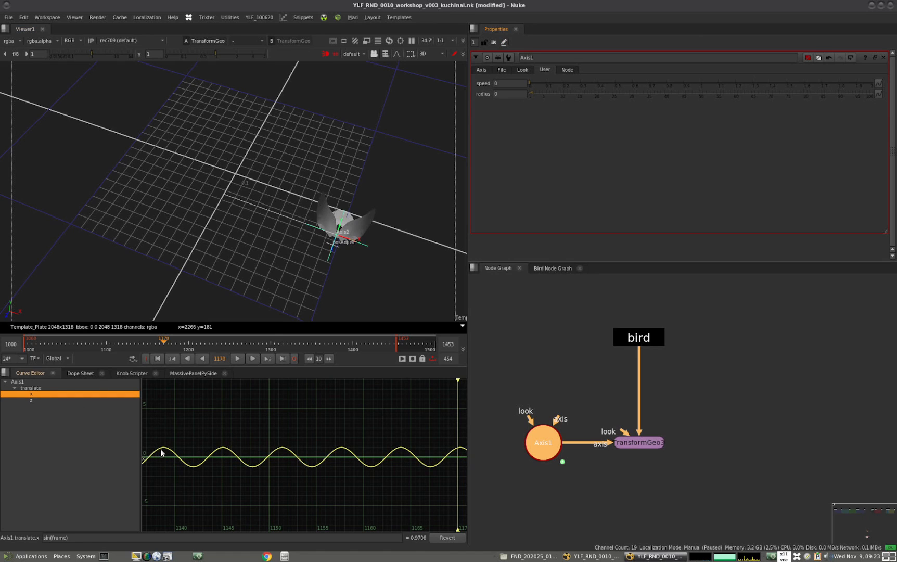
left_click(482, 69)
left_click(634, 139)
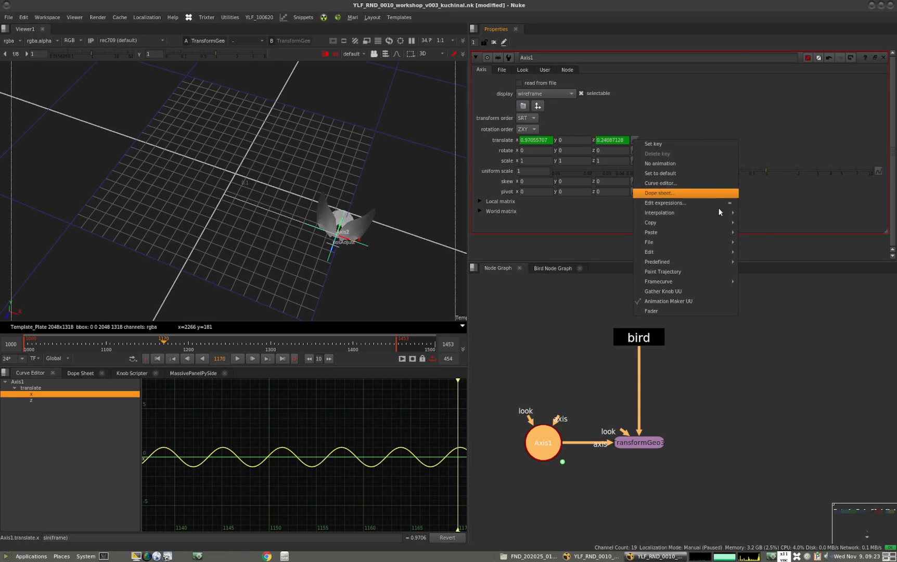
left_click(665, 203)
left_click_drag(697, 134, 285, 252)
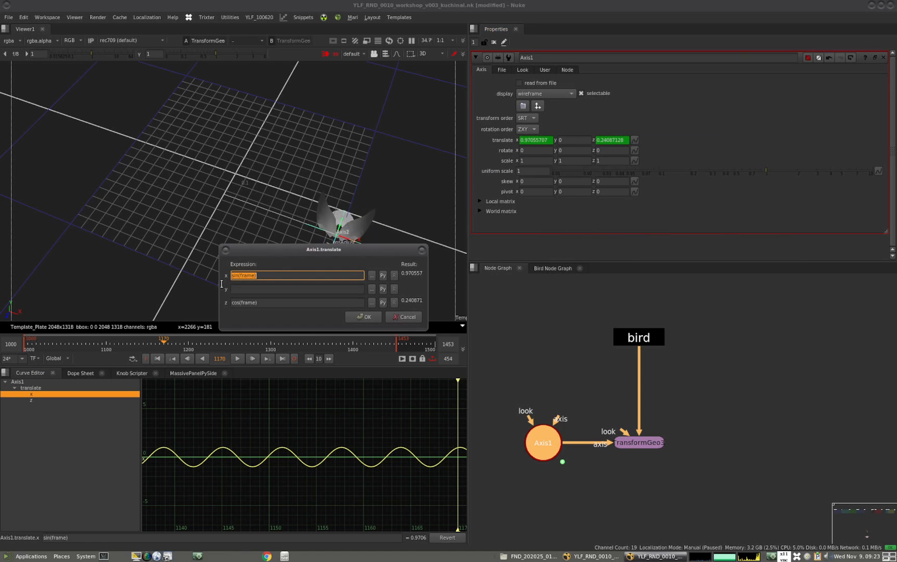
left_click(277, 275)
type("*")
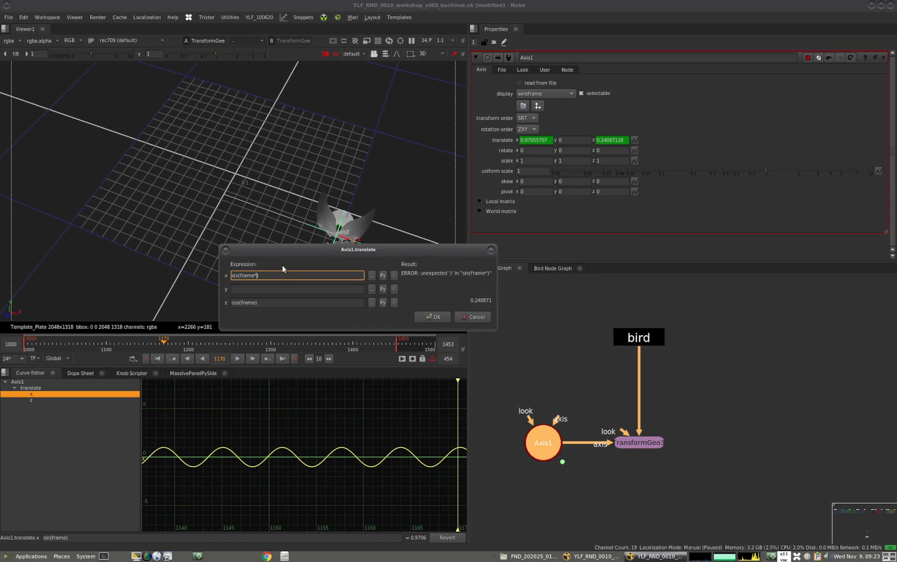
left_click(255, 275)
key("BackSpace")
type("speed)")
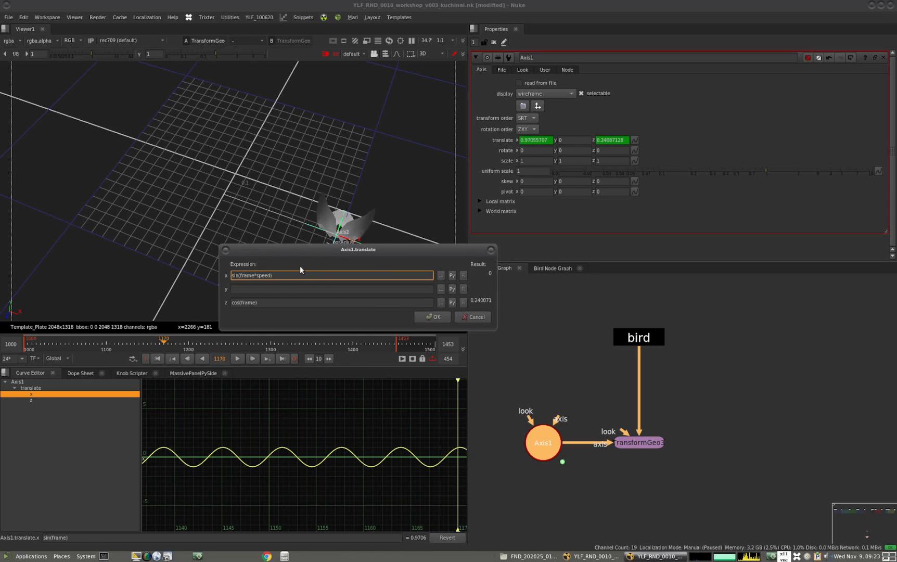
type("*")
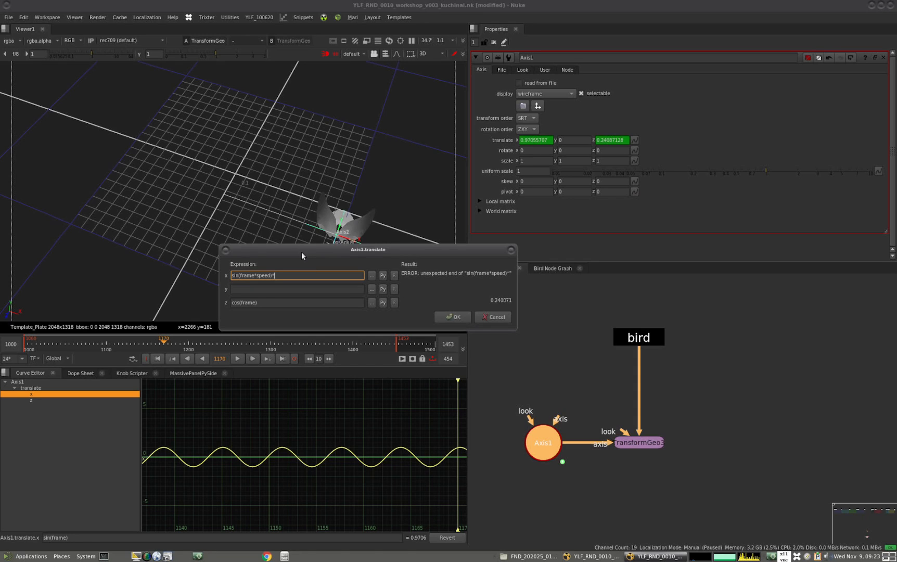
type("rad")
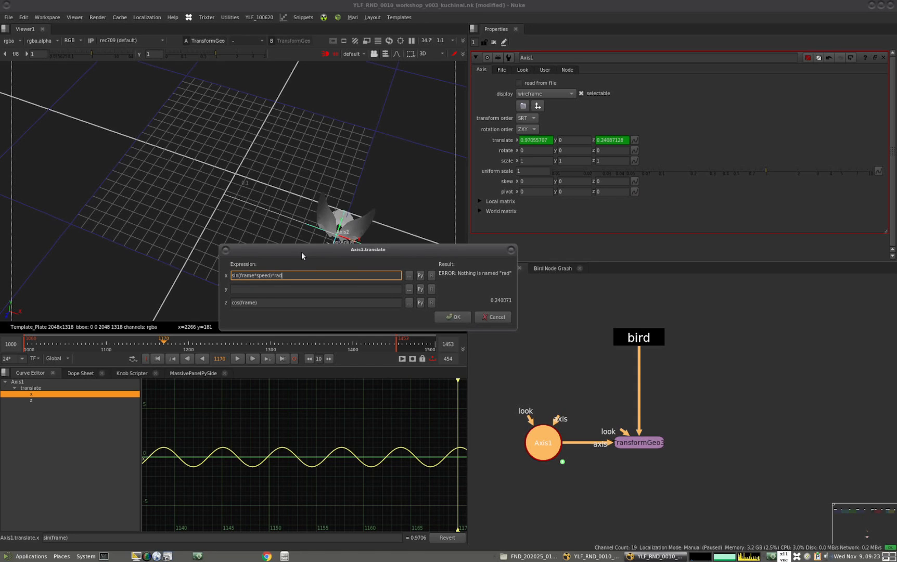
type("ius")
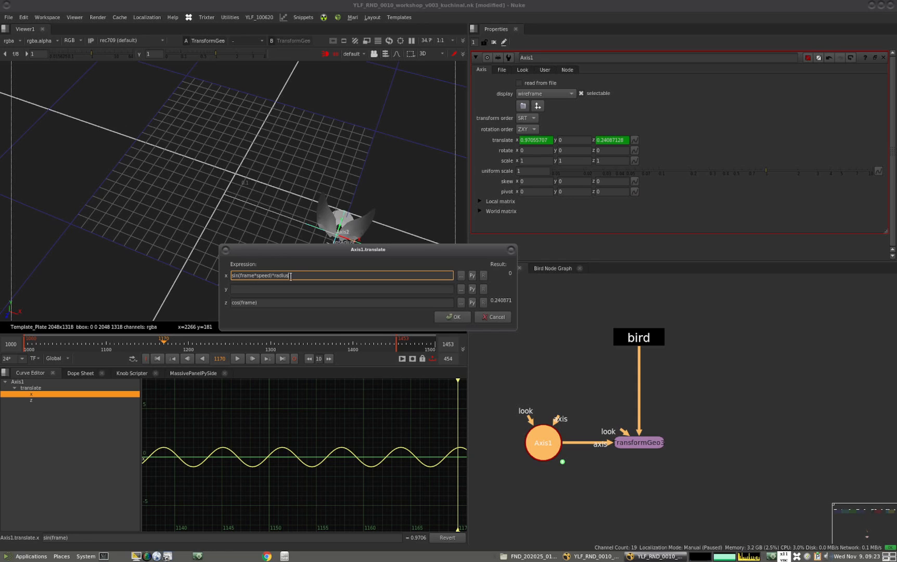
Change the translate z expression to cos(frame*speed)*radius by reusing the x expression's multipliers, and apply both expressions
left_click_drag(237, 275, 300, 275)
key("ctrl+c")
left_click_drag(238, 303, 289, 305)
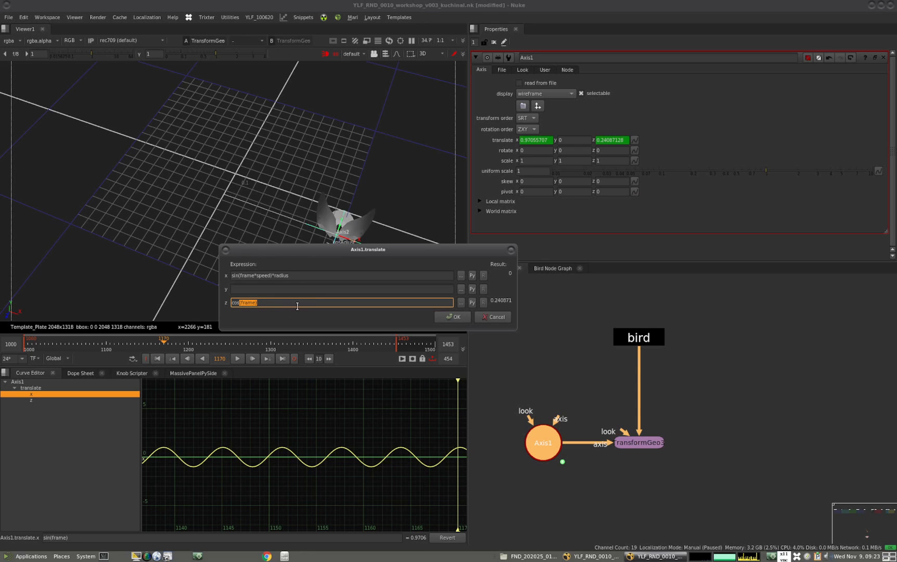
key("ctrl+v")
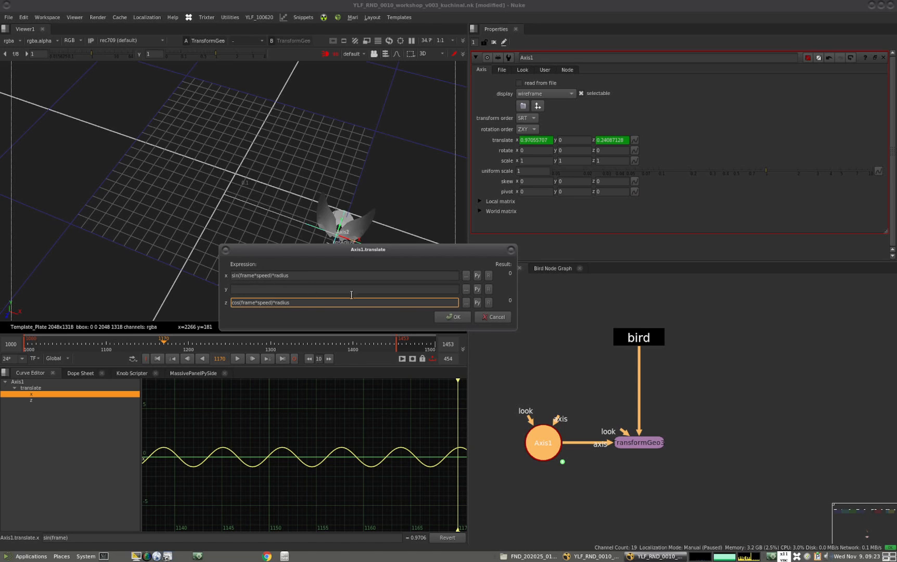
left_click(462, 316)
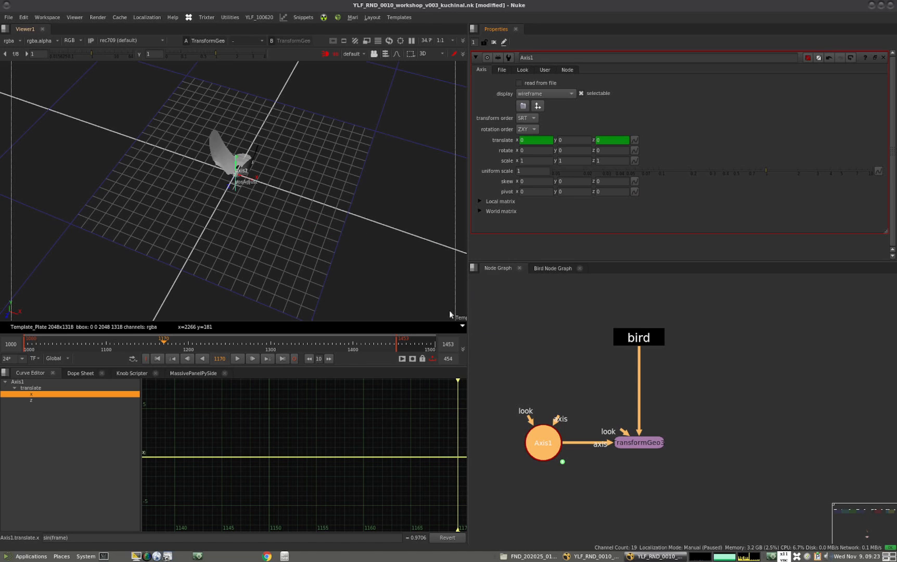
Set Axis1's radius knob to 1 and scrub the timeline to check the bird's position
left_click(544, 70)
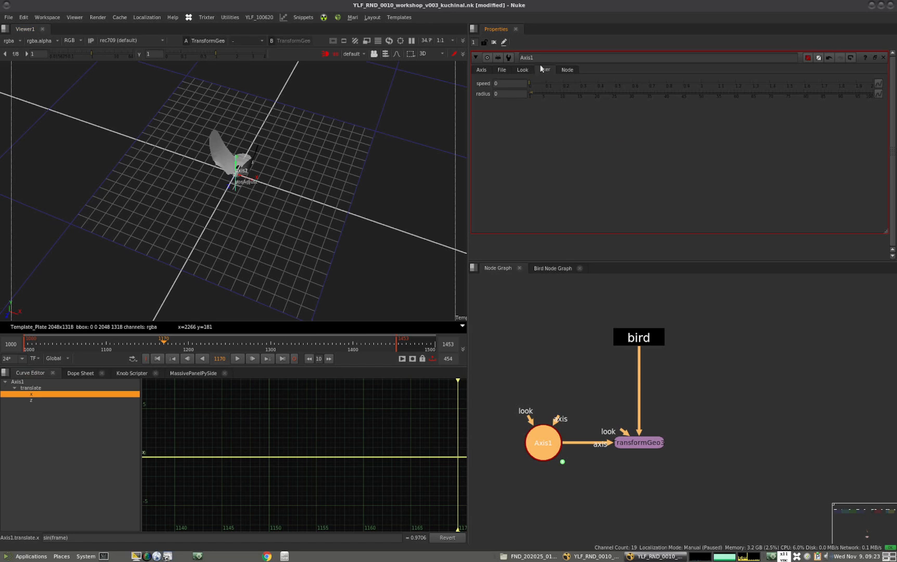
left_click(509, 84)
left_click(504, 94)
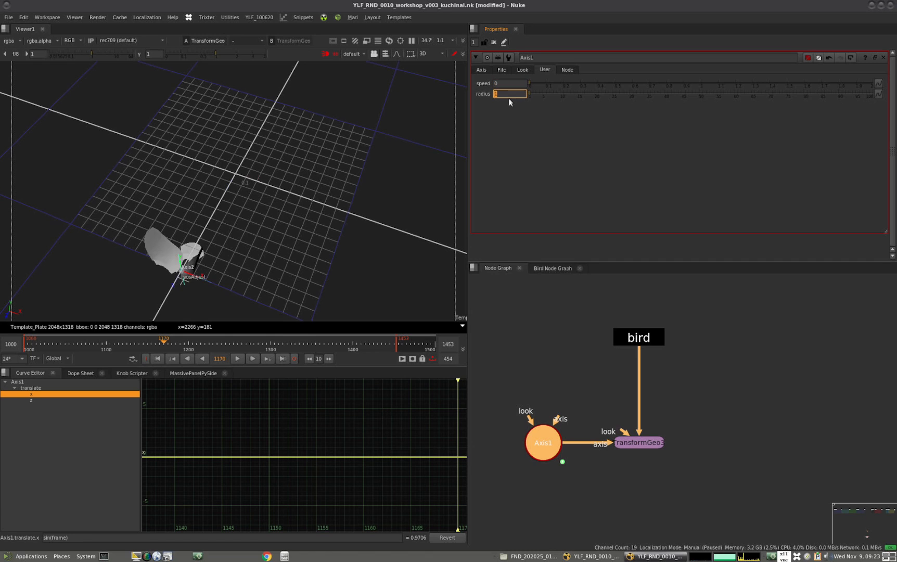
scroll(234, 214, "down", 7)
left_click_drag(234, 214, 219, 296, "ctrl")
mouse_move(167, 345)
left_mouse_down()
mouse_move(327, 346)
mouse_move(179, 346)
left_mouse_up()
Set Axis1's speed knob to 1 and play back the bird's flight briefly
left_click(506, 83)
type("1")
key("Return")
left_click(235, 358)
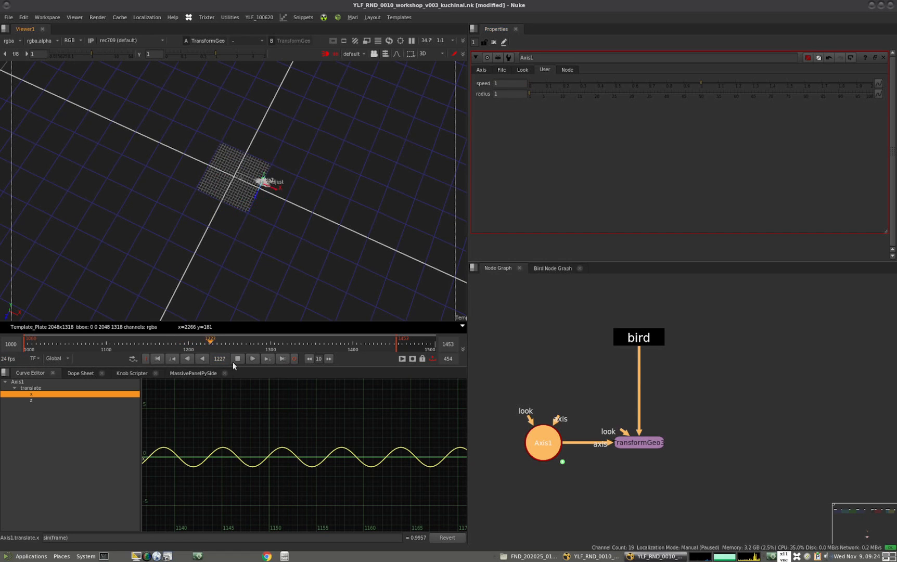
left_click(237, 359)
Set Axis1's speed to 0.01 and play back the slower flight
double_click(508, 83)
type("0")
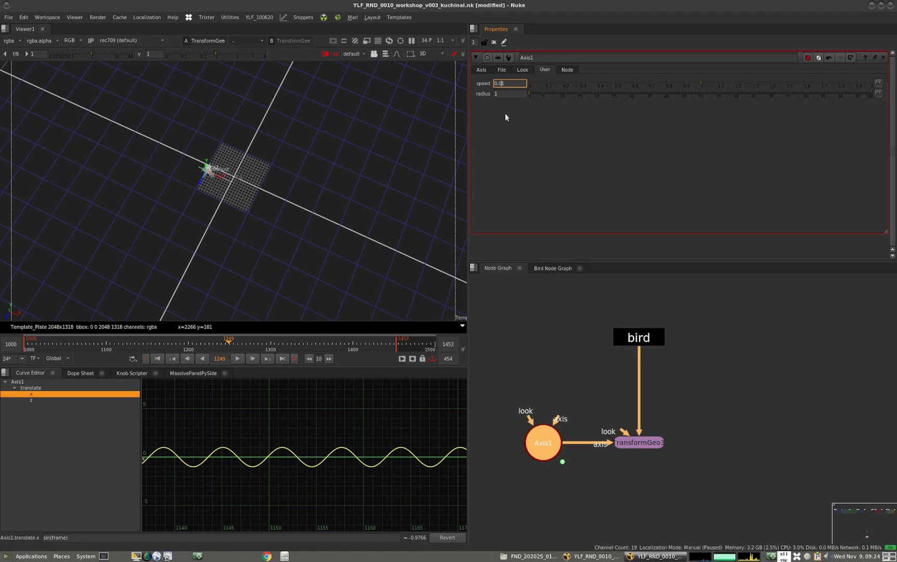
left_click(428, 167)
left_click(239, 357)
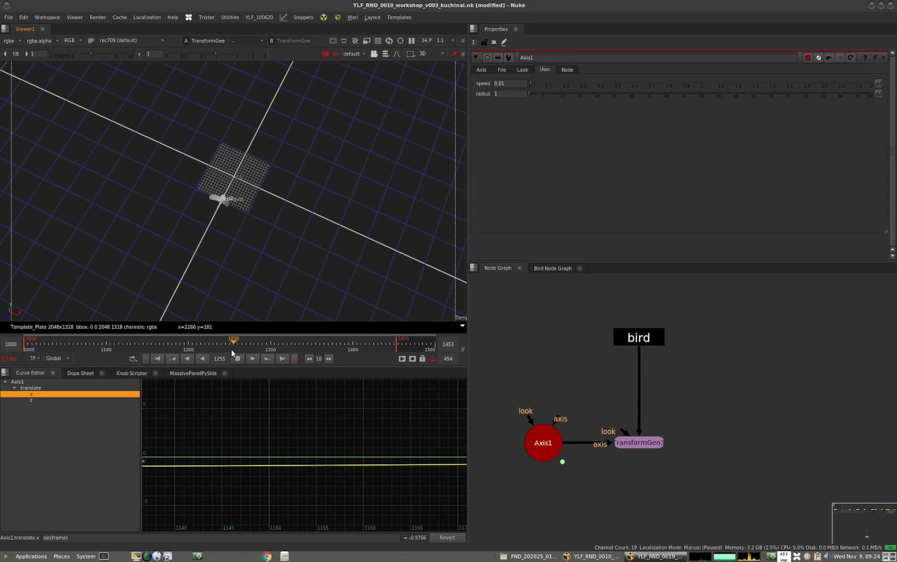
scroll(249, 254, "up", 2)
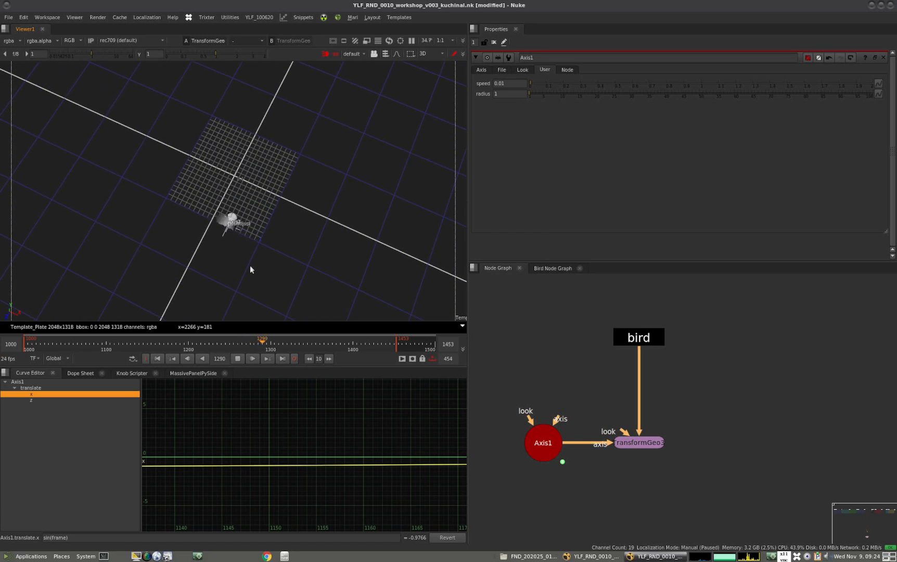
left_click(236, 358)
Raise Axis1's speed to 0.04 and play back the bird's flight
left_click(520, 83)
key("Up")
key("Up")
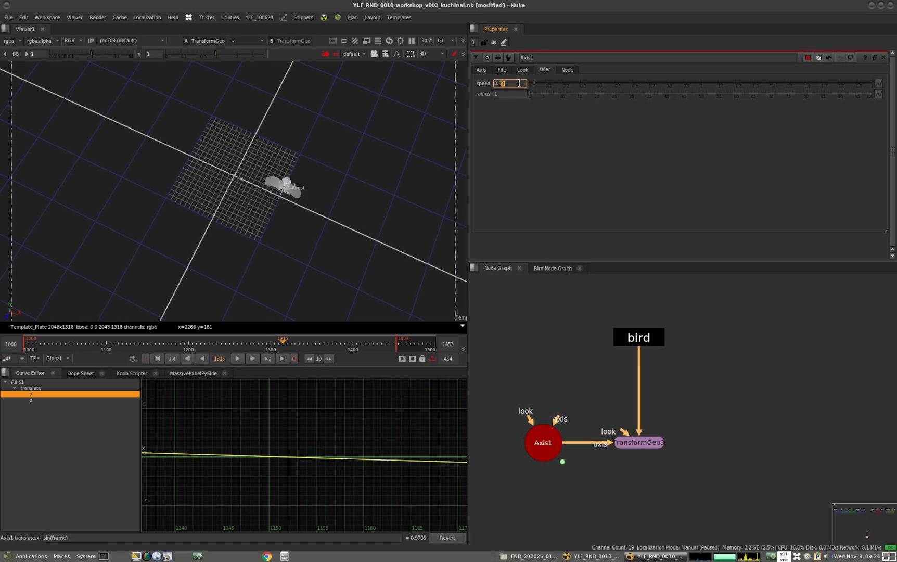
key("Up")
left_click(237, 358)
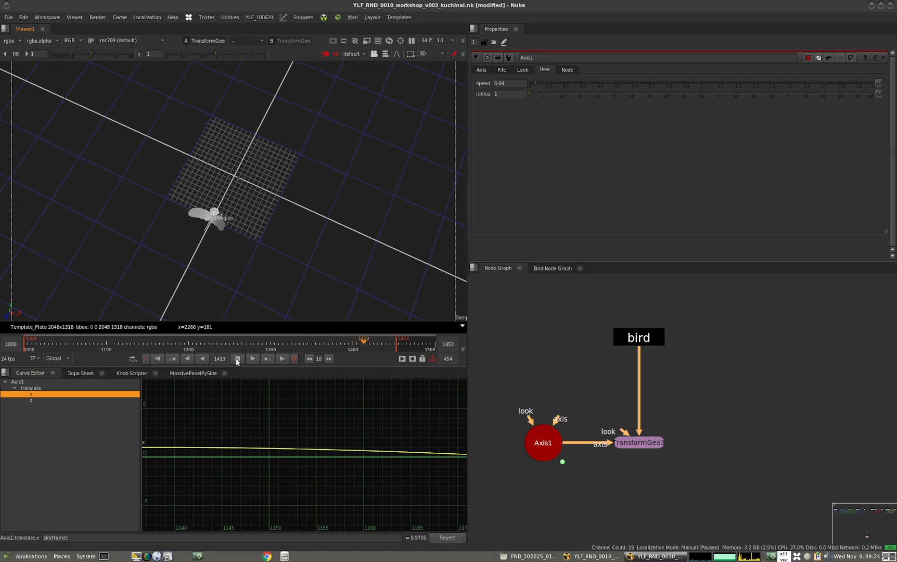
left_click(240, 358)
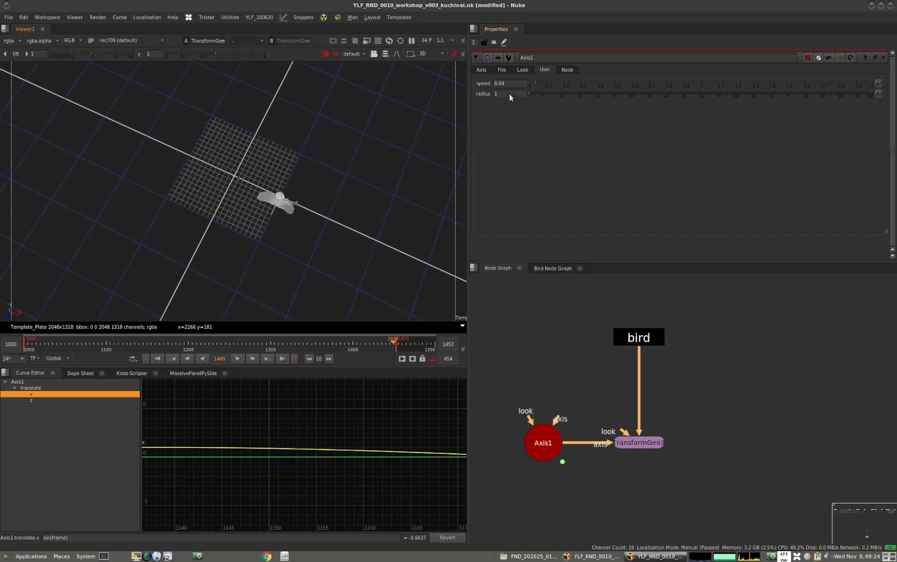
Try a radius of 10 on Axis1 and set it back to 1
left_click(511, 93)
type("10")
key("Return")
middle_click_drag(253, 255, 345, 226, "alt")
left_click(507, 97)
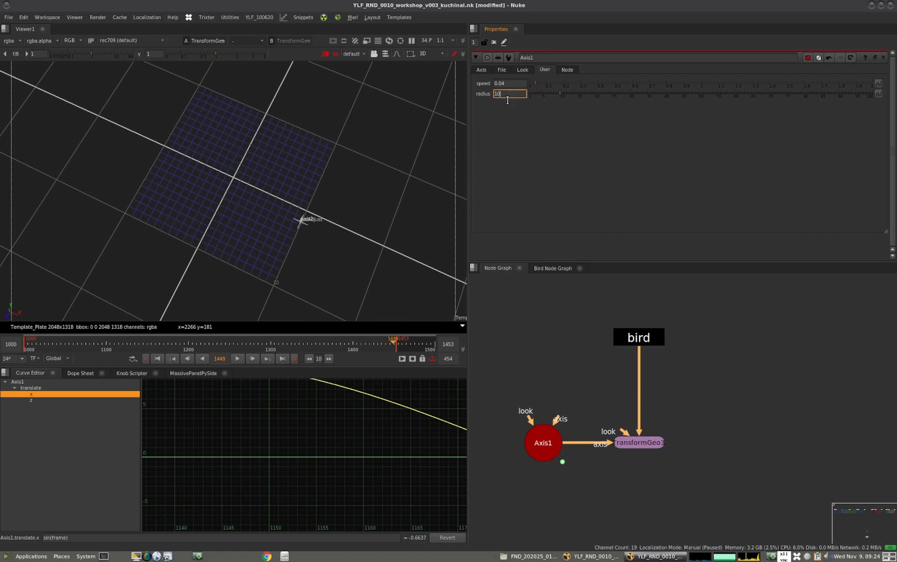
key("Return")
middle_click_drag(311, 236, 359, 182, "alt")
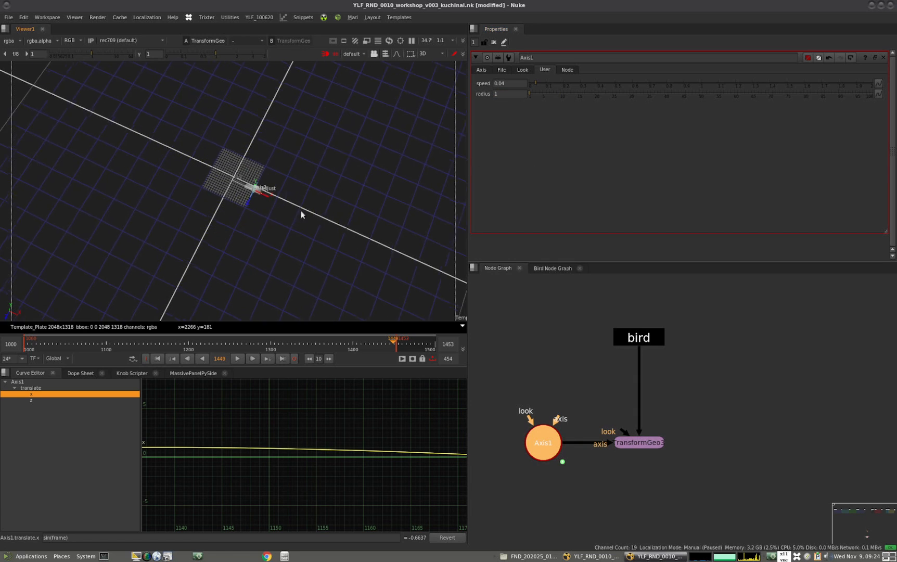
middle_click_drag(298, 212, 333, 195, "alt")
Play back the bird's circular flight and examine it close up around the grid
left_click(237, 358)
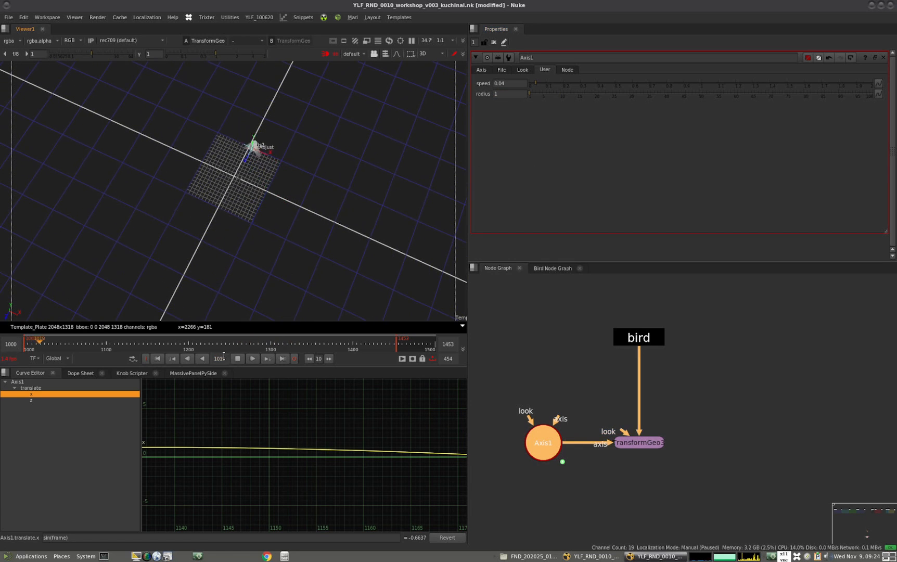
middle_click_drag(202, 254, 277, 202, "alt")
left_click_drag(248, 215, 283, 232, "alt")
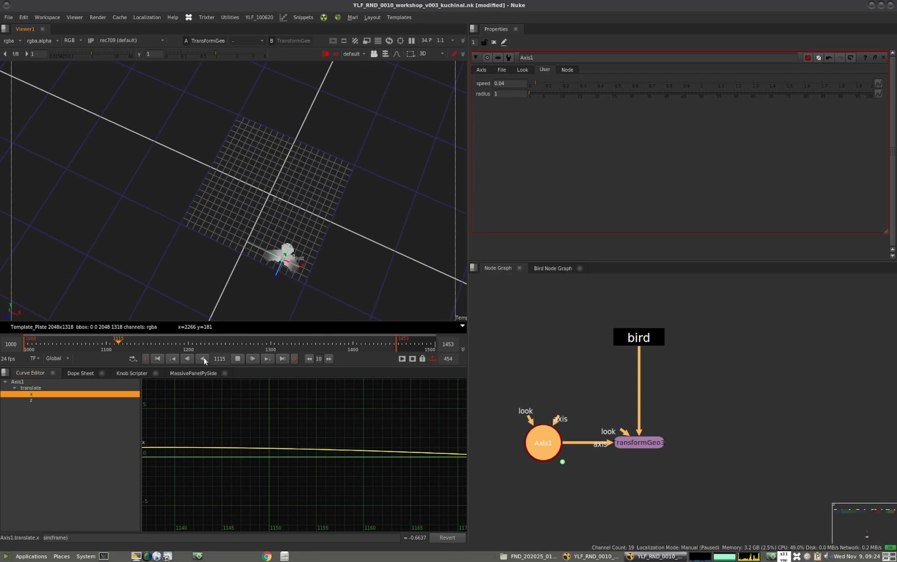
left_click(240, 358)
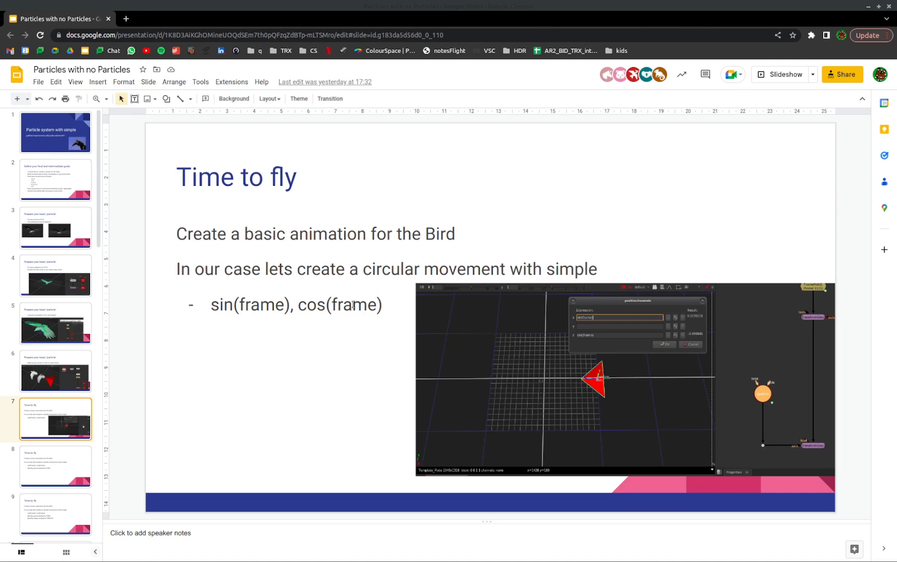
Switch to the Google Slides presentation and review the Time to fly slides 8 to 11 on adjustable speed and radius
left_click(45, 458)
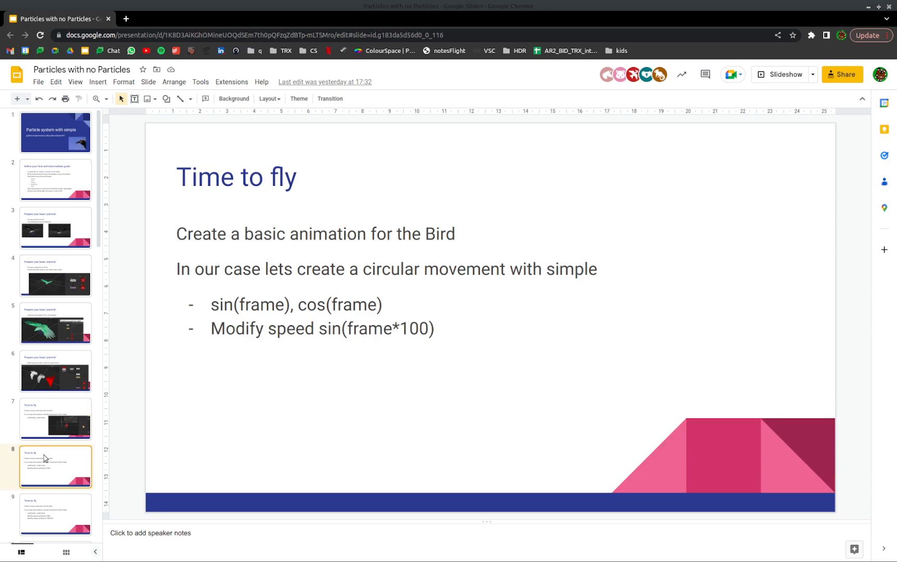
left_click(73, 516)
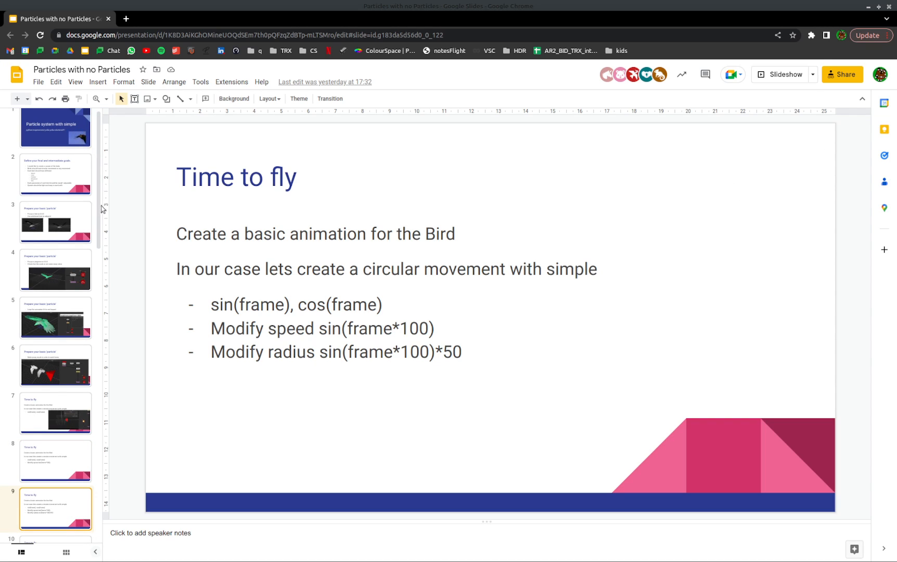
scroll(80, 320, "down", 5)
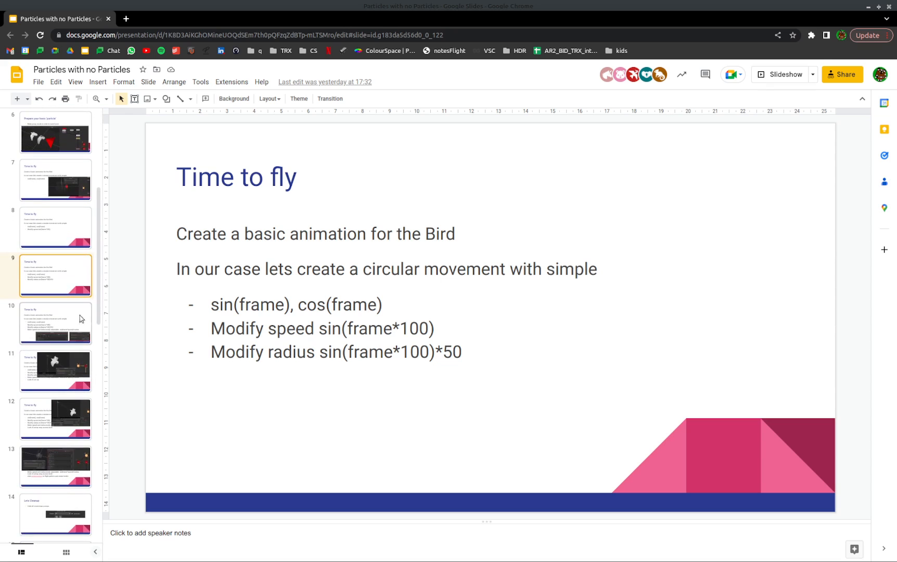
left_click(73, 320)
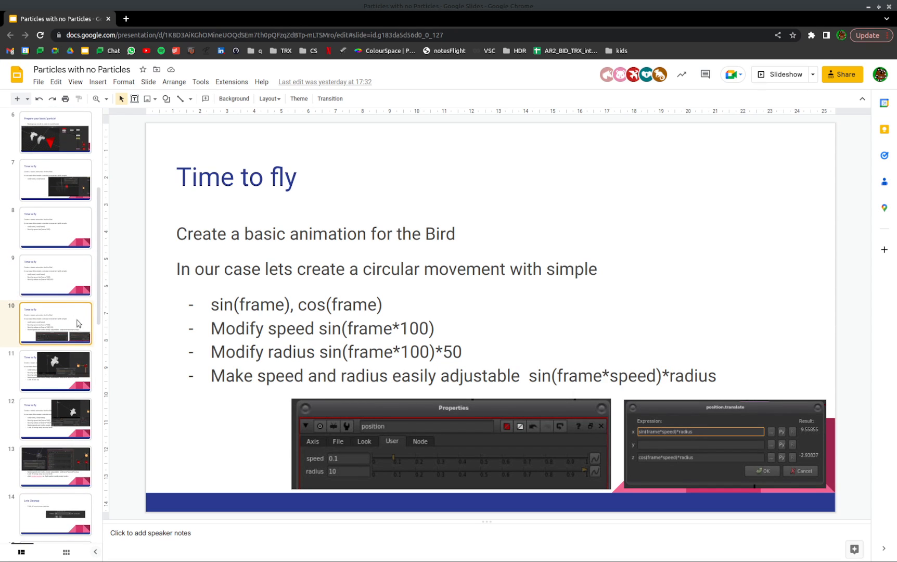
left_click_drag(97, 297, 96, 344)
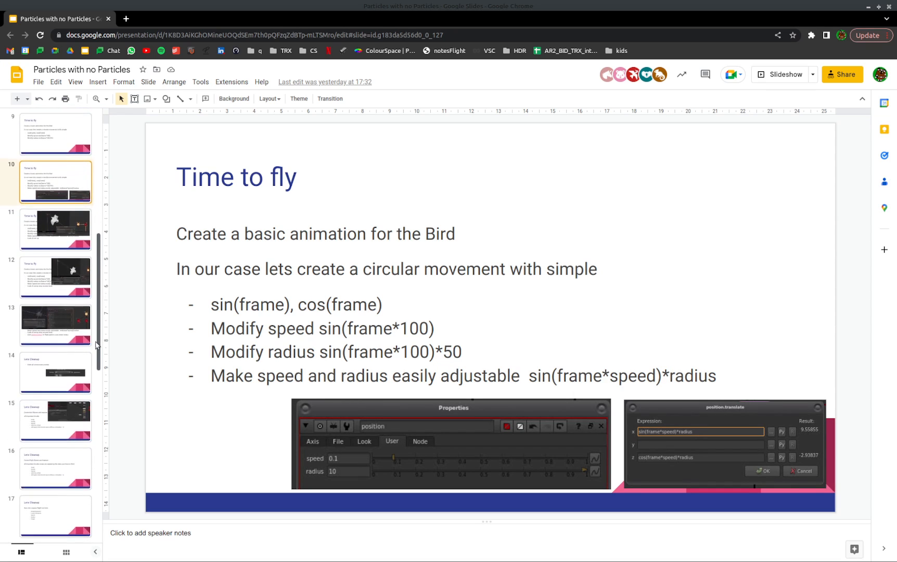
left_click(60, 225)
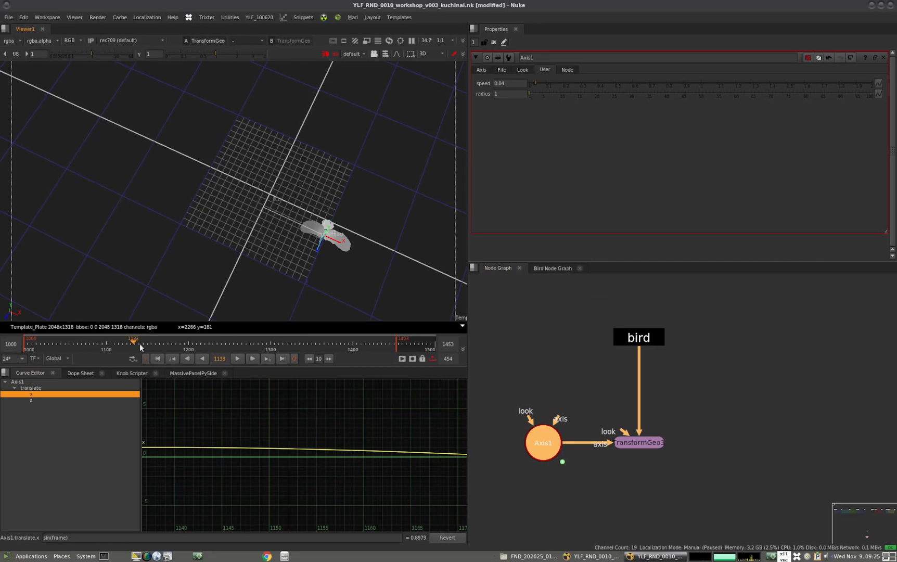
Switch back to Nuke, set Axis1's radius to 2, and scrub to frame 1291 to check the bird's circle
left_click_drag(169, 344, 231, 334)
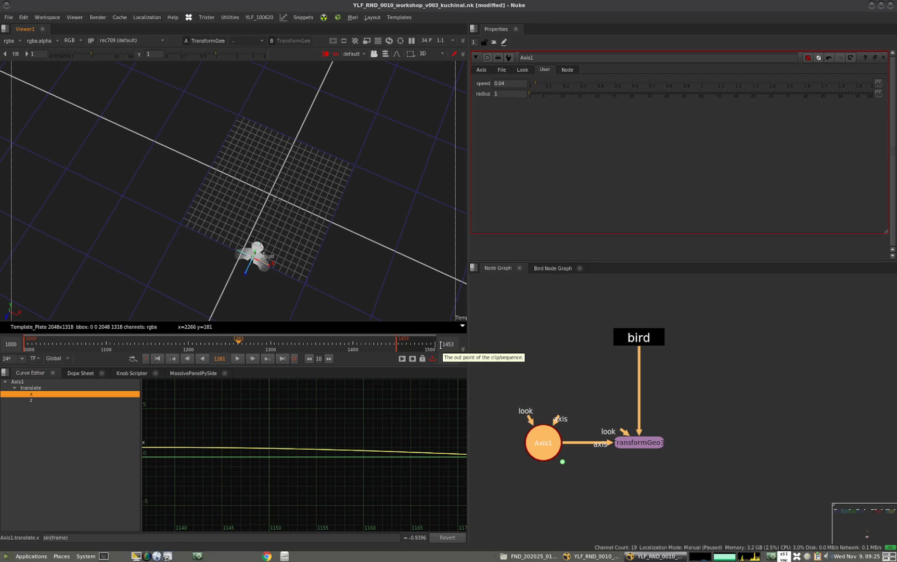
double_click(511, 95)
type("2")
key("Return")
scroll(255, 258, "down", 4)
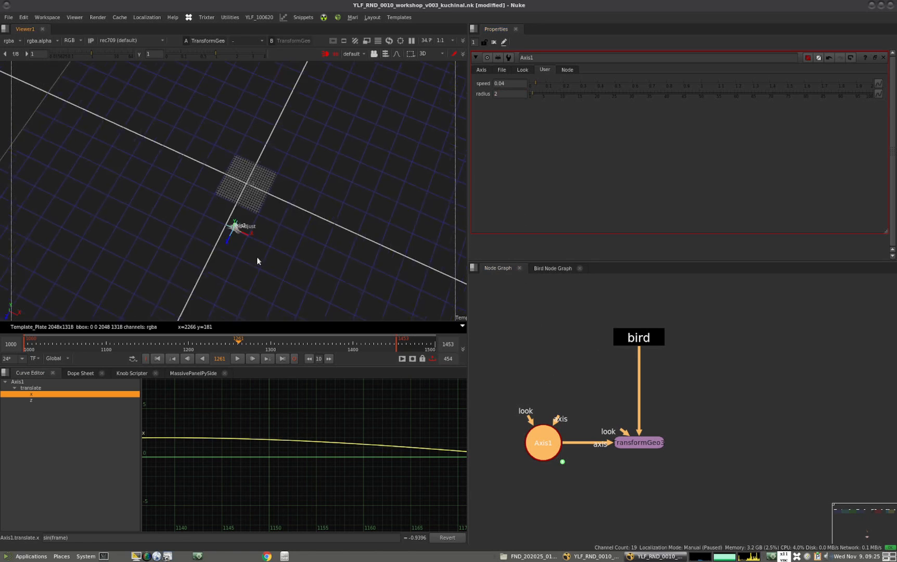
middle_click_drag(232, 253, 304, 243, "alt")
left_click_drag(305, 243, 290, 238, "alt")
mouse_move(238, 345)
left_mouse_down()
mouse_move(293, 344)
mouse_move(249, 341)
left_mouse_up()
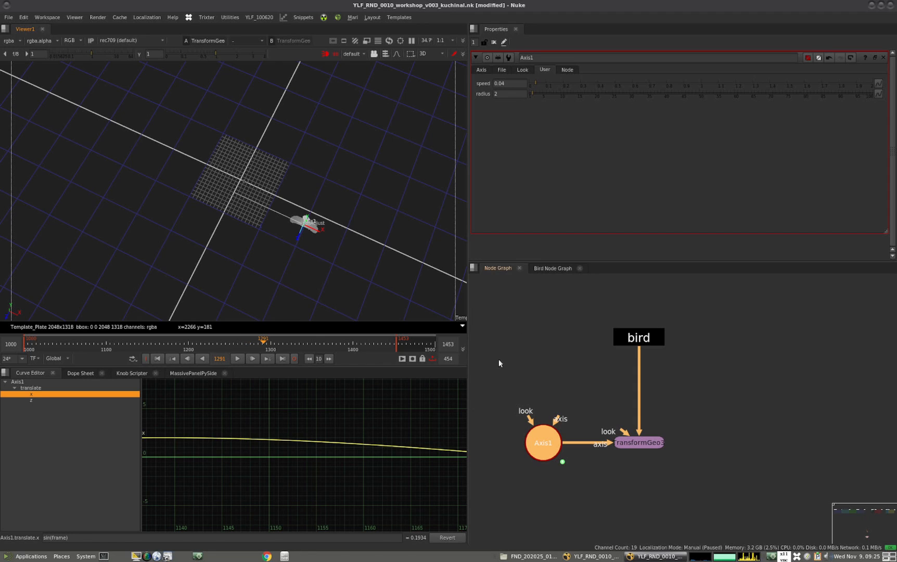
Rename the Axis1 node that drives the bird's TransformGeo as position
middle_click_drag(549, 433, 654, 443)
key("ctrl+b")
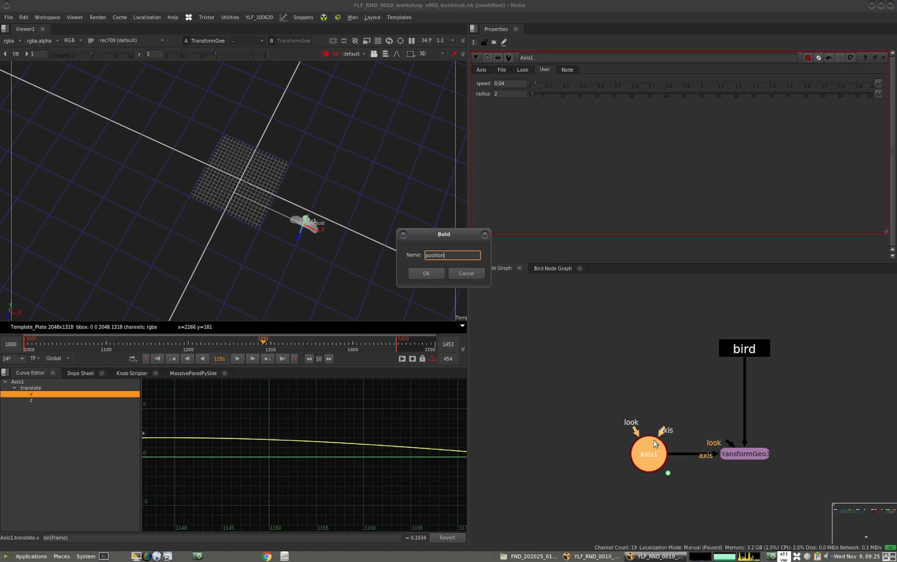
key("Return")
Add a second Axis node, name it lookAt, and place it beside the position node
left_click(583, 390)
key("Tab")
key("Return")
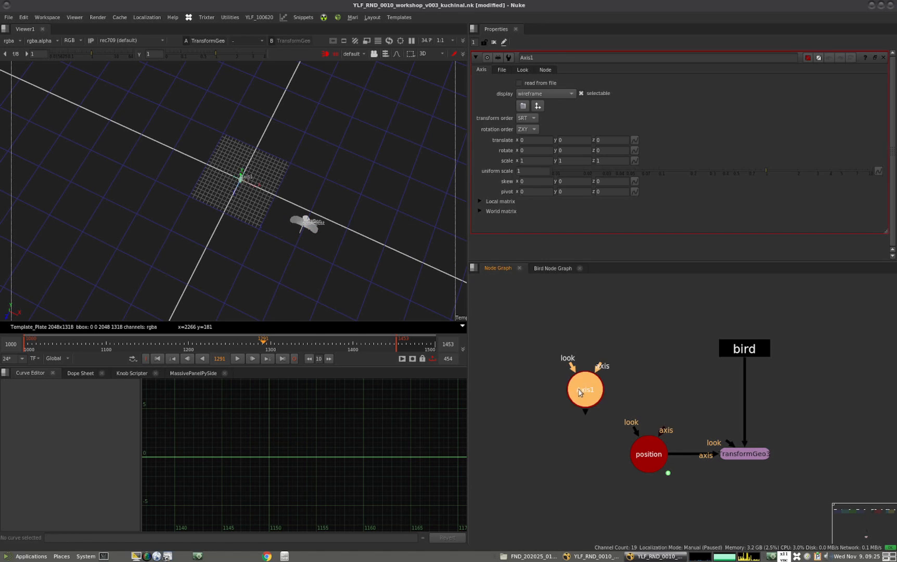
left_click_drag(574, 390, 571, 390)
key("ctrl+b")
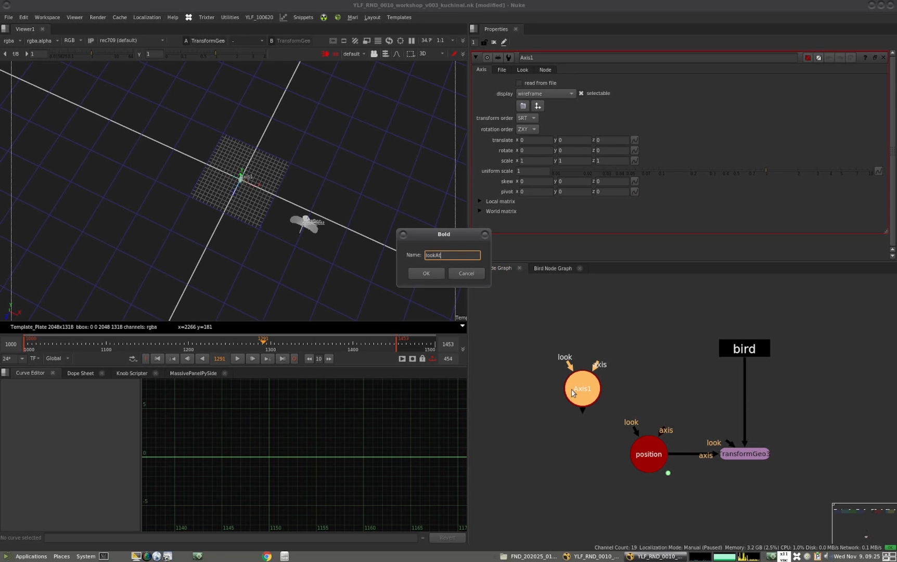
key("Return")
left_click(586, 327)
left_click_drag(579, 400, 531, 438)
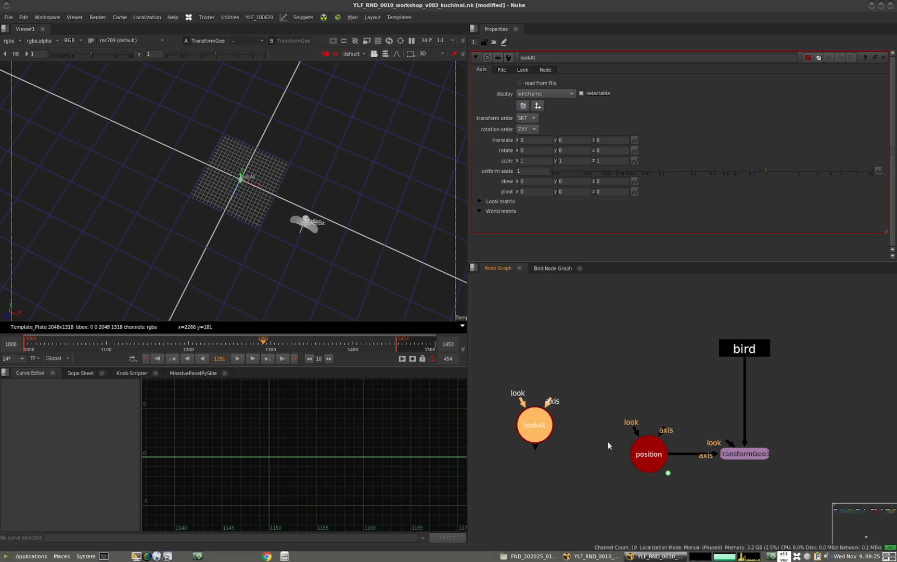
Link lookAt's translate to the position Axis's translate by expression and close position's floating properties
double_click(640, 456)
left_click_drag(539, 339, 758, 260)
left_click(603, 287)
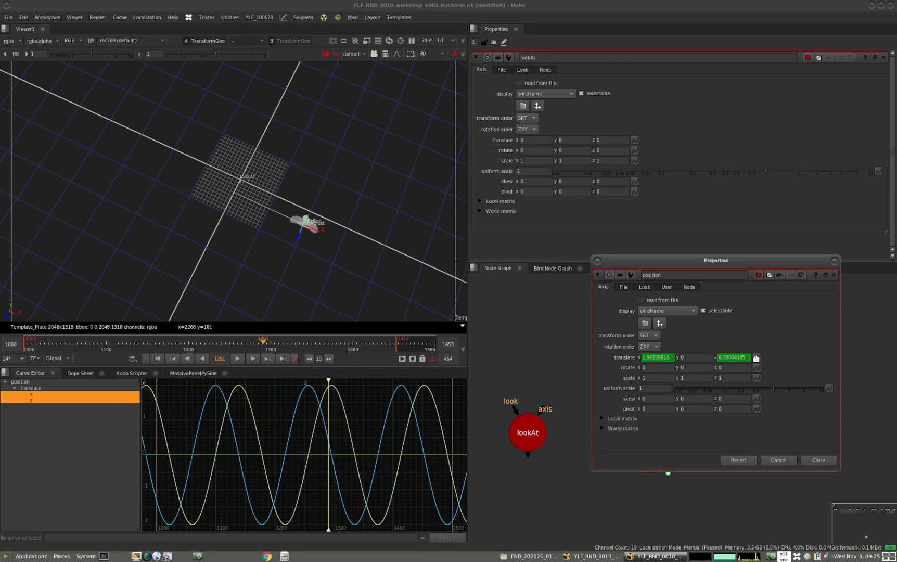
left_click_drag(755, 357, 636, 140)
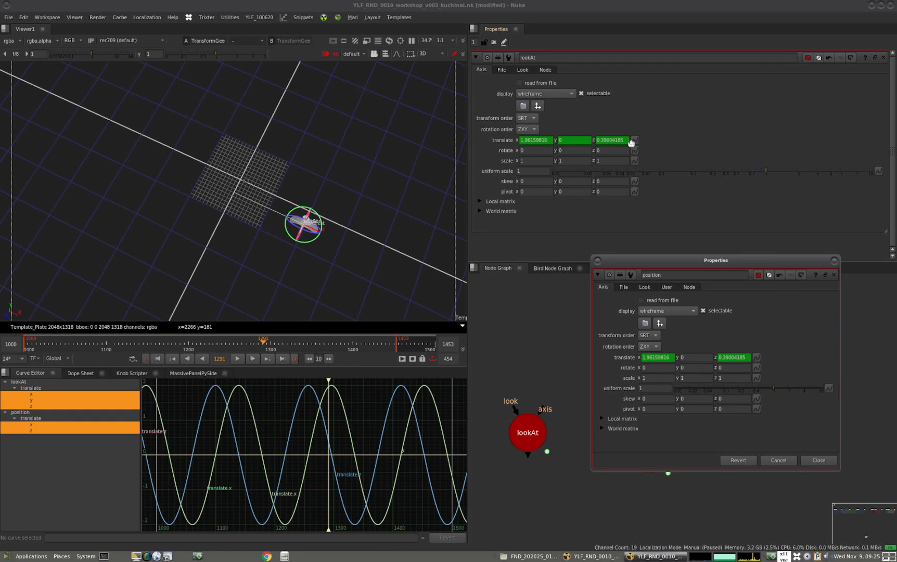
left_click(834, 261)
left_click(519, 438)
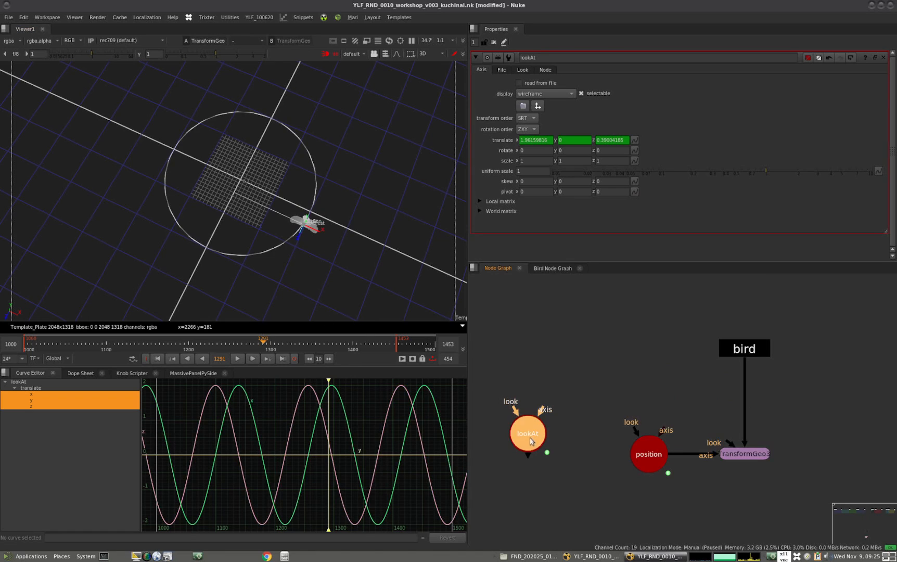
left_click_drag(526, 435, 528, 432)
Offset lookAt's translate x expression by two frames, making it parent.position.translate(frame+2)
left_click(632, 139)
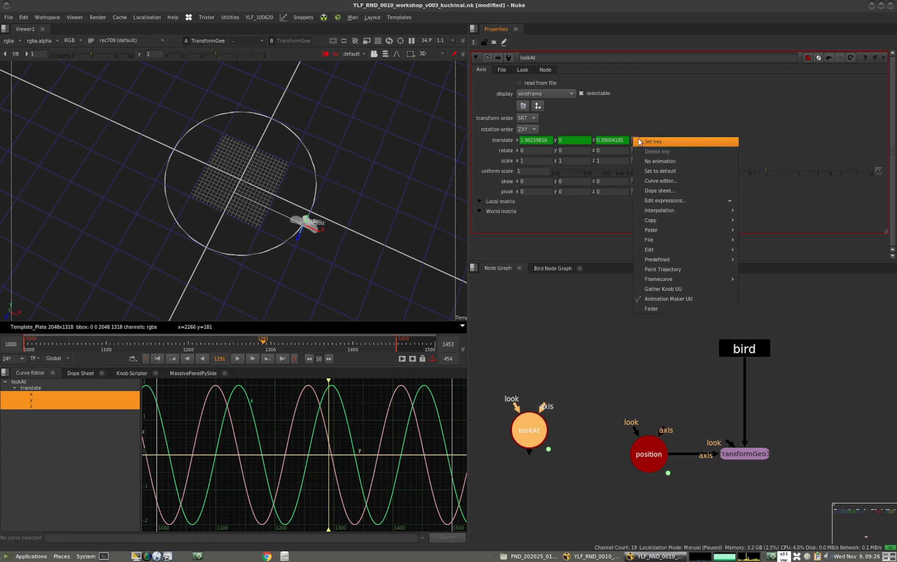
left_click(665, 200)
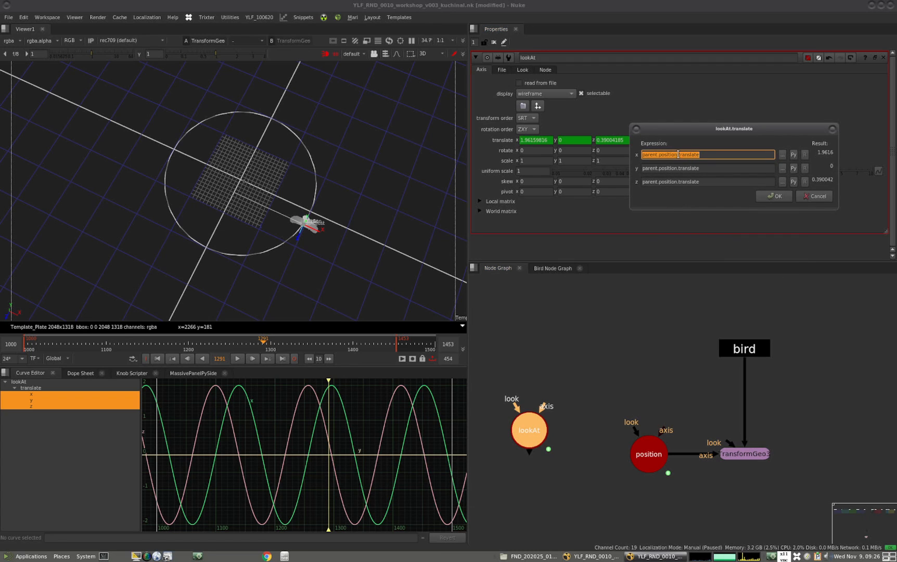
left_click(705, 154)
type("()")
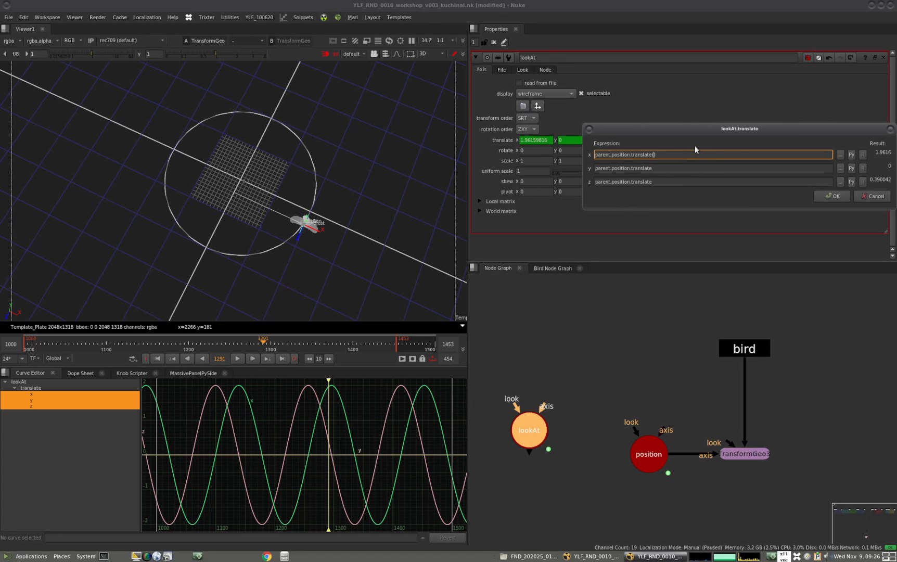
type("frame+")
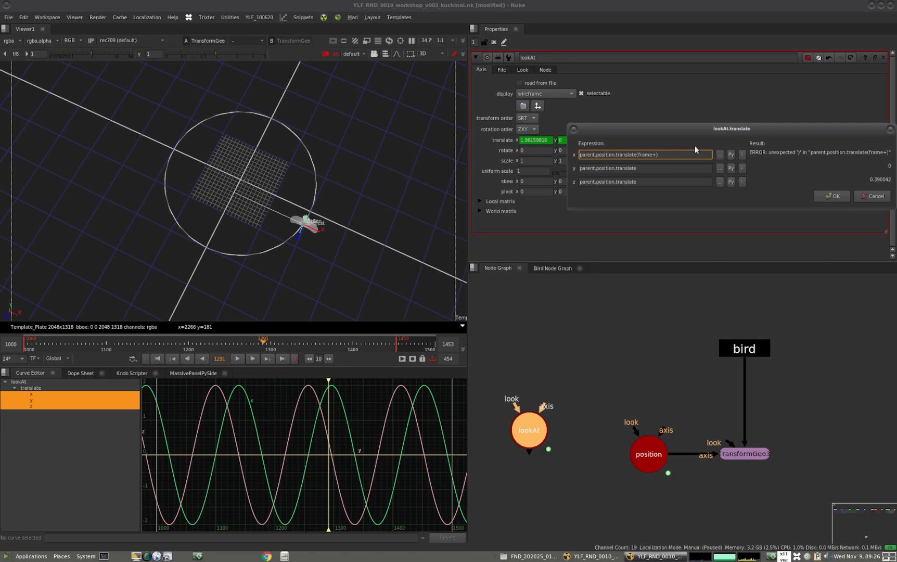
type("2")
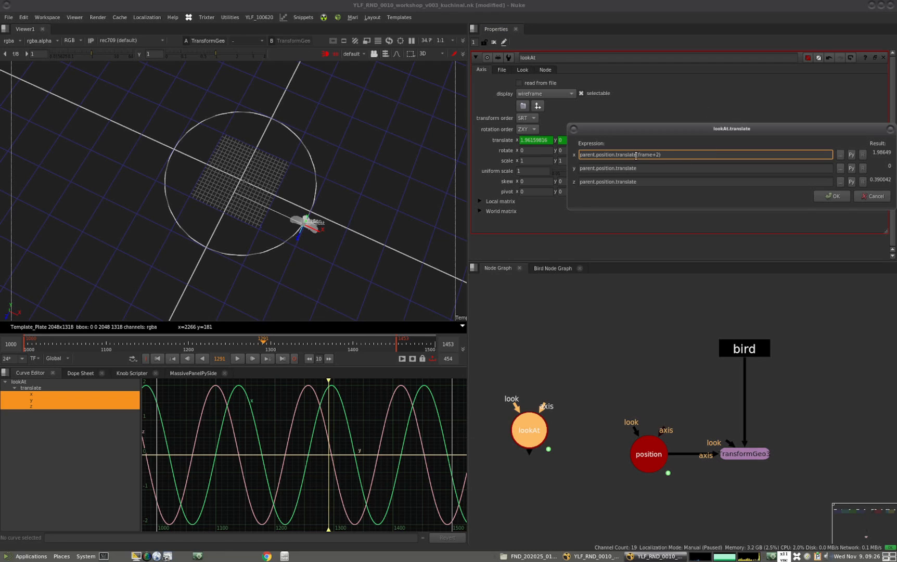
Apply the expression parent.position.translate(frame+2) to lookAt's translate y and z as well and accept the expressions
left_click_drag(659, 154, 673, 165)
key("ctrl+c")
left_click(650, 168)
key("ctrl+v")
left_click(647, 182)
key("ctrl+v")
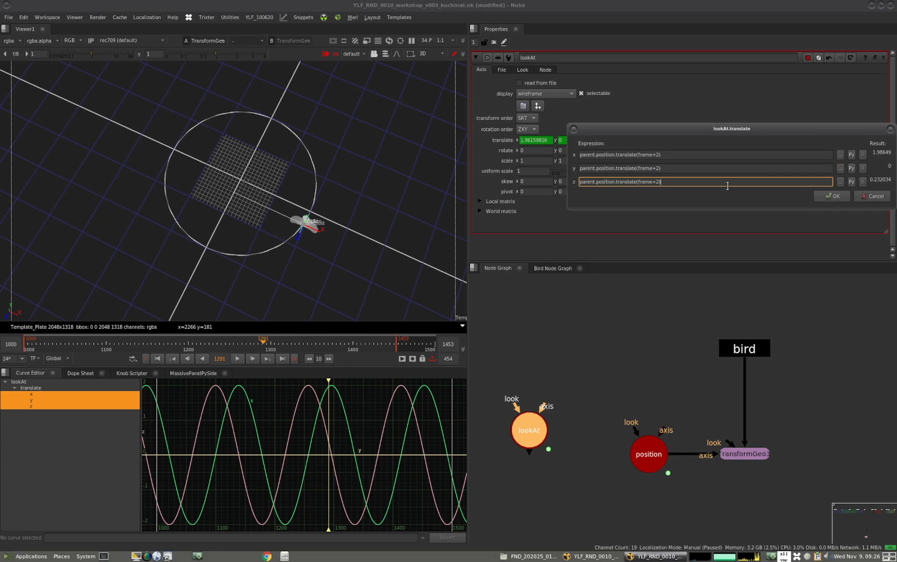
left_click(831, 196)
At frame 1292, connect the position node's look input to lookAt and arrange lookAt beside it in the node graph
middle_click_drag(371, 232, 415, 231, "alt")
left_click_drag(325, 210, 174, 164, "alt")
middle_click_drag(250, 220, 292, 237, "alt")
left_click_drag(244, 272, 190, 207, "ctrl")
mouse_move(264, 344)
left_mouse_down()
mouse_move(252, 346)
mouse_move(260, 345)
left_mouse_up()
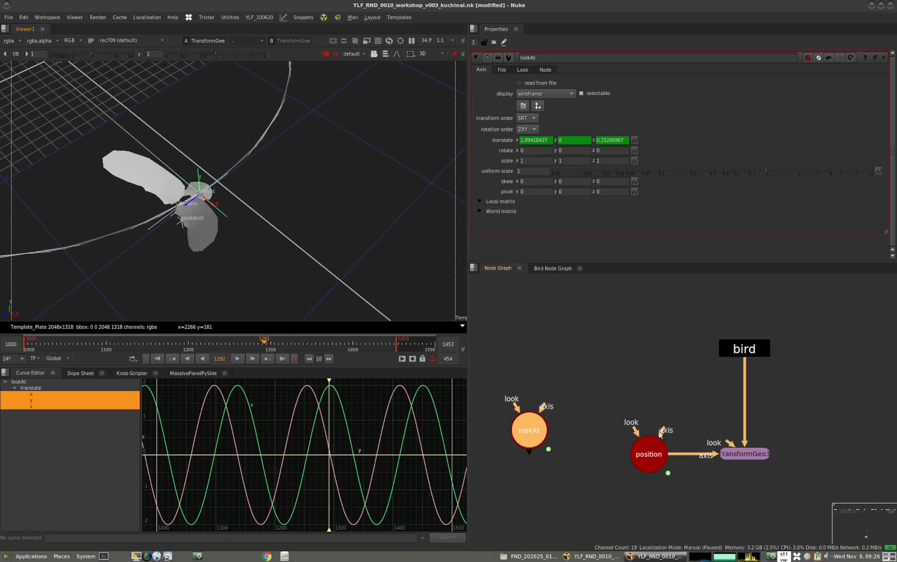
left_click_drag(635, 431, 523, 439)
middle_click_drag(568, 417, 621, 422)
left_click(576, 433)
mouse_move(576, 438)
left_mouse_down()
mouse_move(575, 450)
mouse_move(560, 441)
left_mouse_up()
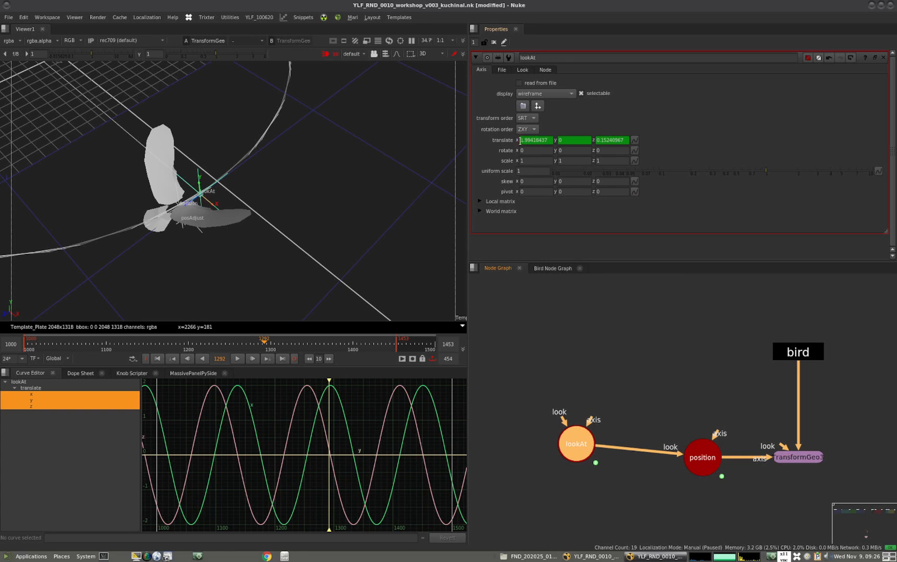
mouse_move(578, 438)
left_mouse_down()
mouse_move(570, 440)
mouse_move(582, 437)
left_mouse_up()
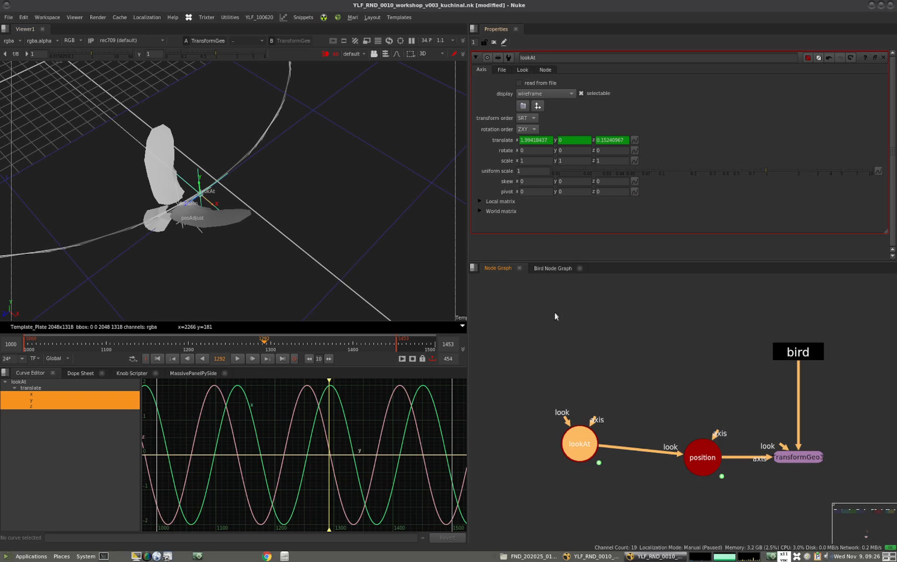
left_click_drag(588, 439, 592, 437)
left_click(504, 44)
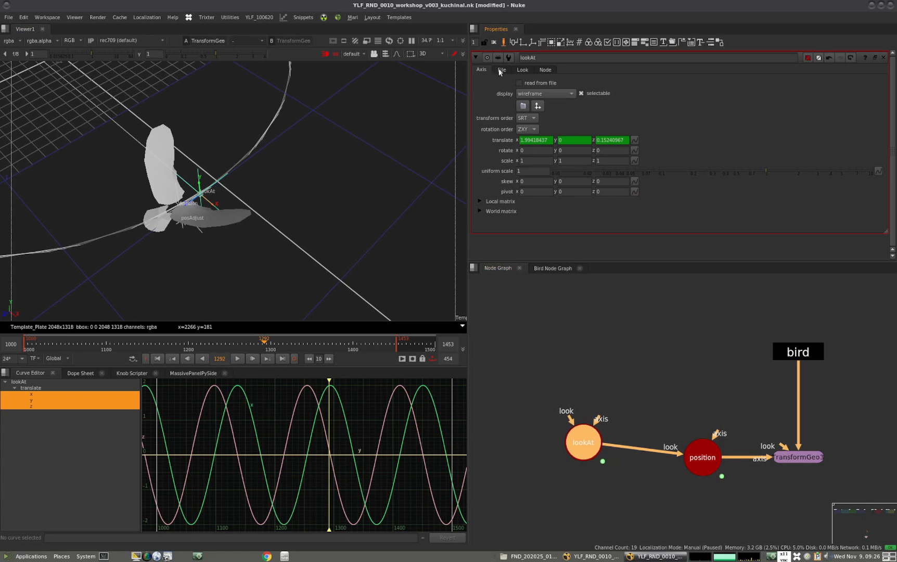
mouse_move(503, 43)
left_mouse_down()
mouse_move(487, 83)
mouse_move(534, 74)
mouse_move(503, 45)
left_mouse_up()
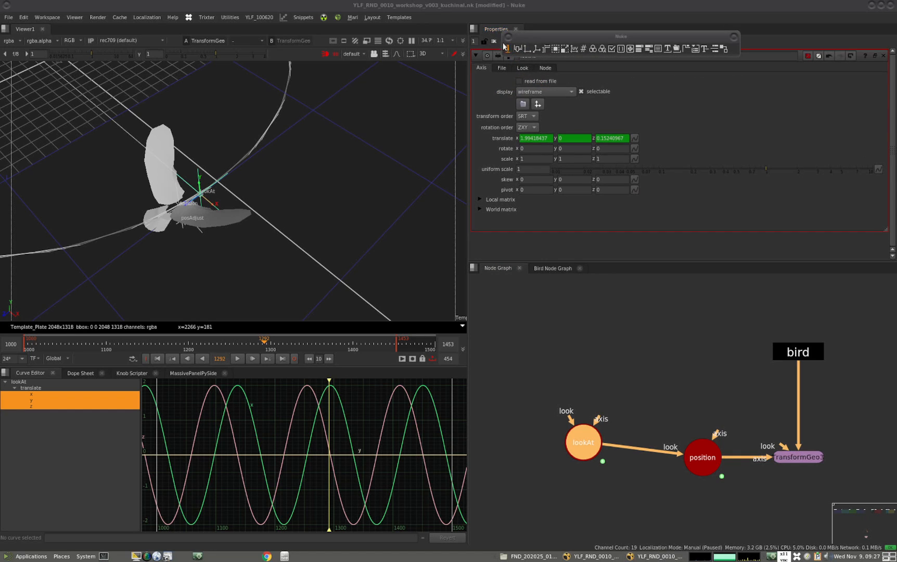
left_click(733, 36)
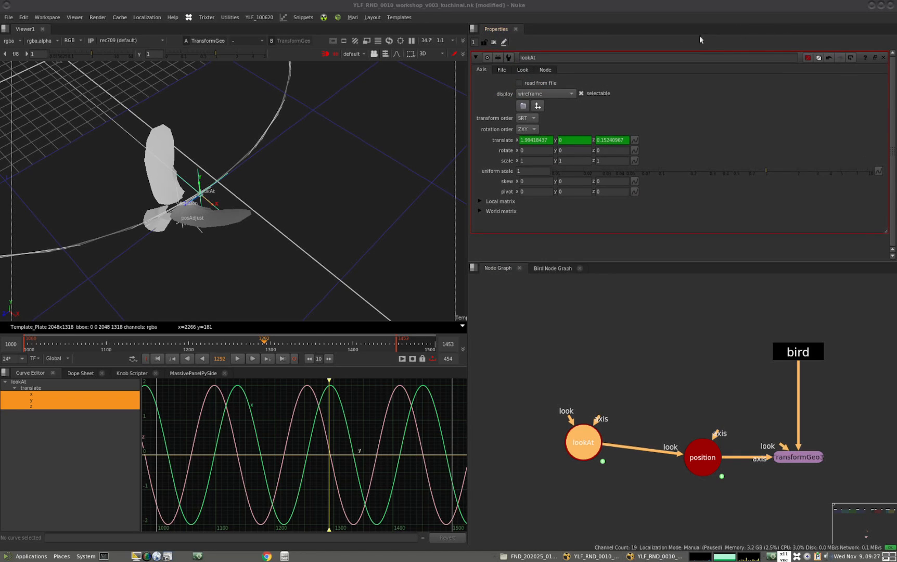
Add a floating-point knob named and labelled lookAtTime to the lookAt node, with minimum 1 and maximum 10
left_click(503, 42)
left_click_drag(514, 42, 641, 94)
left_click(498, 83)
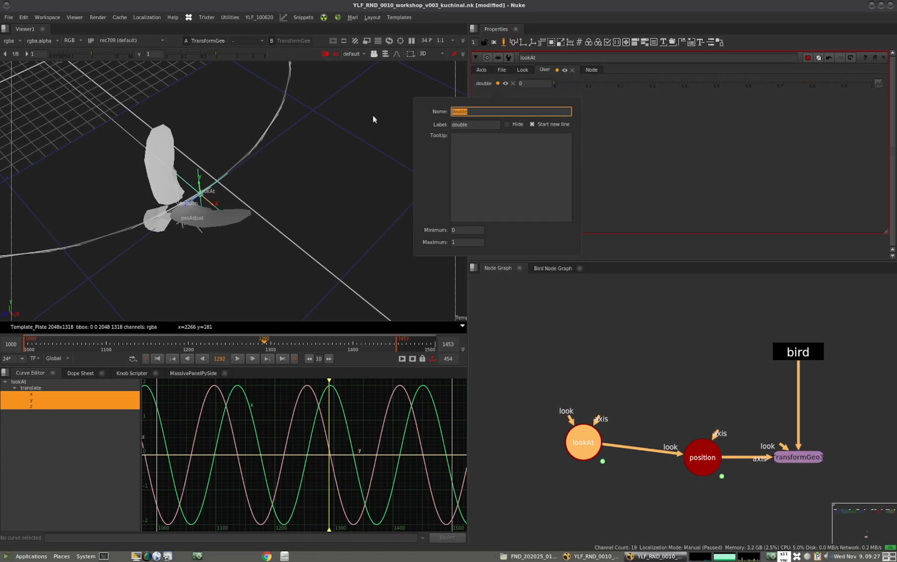
type("lookAtTime")
key("Tab")
type("lookAtTime")
left_click(460, 243)
type("0")
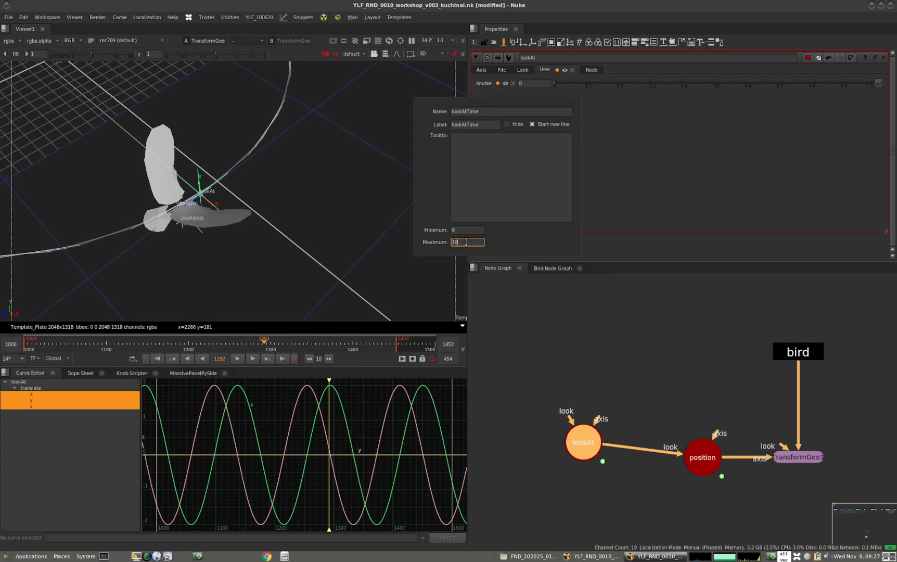
key("shift+Tab")
type("1")
key("Return")
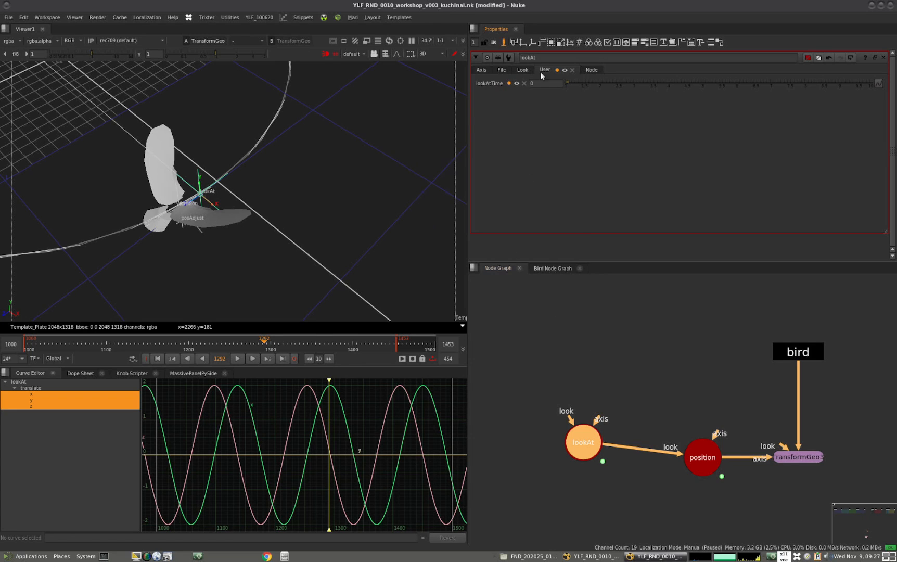
Finish knob editing and change lookAt's translate x expression to parent.position.translate(frame+lookAtTime)
left_click(621, 404)
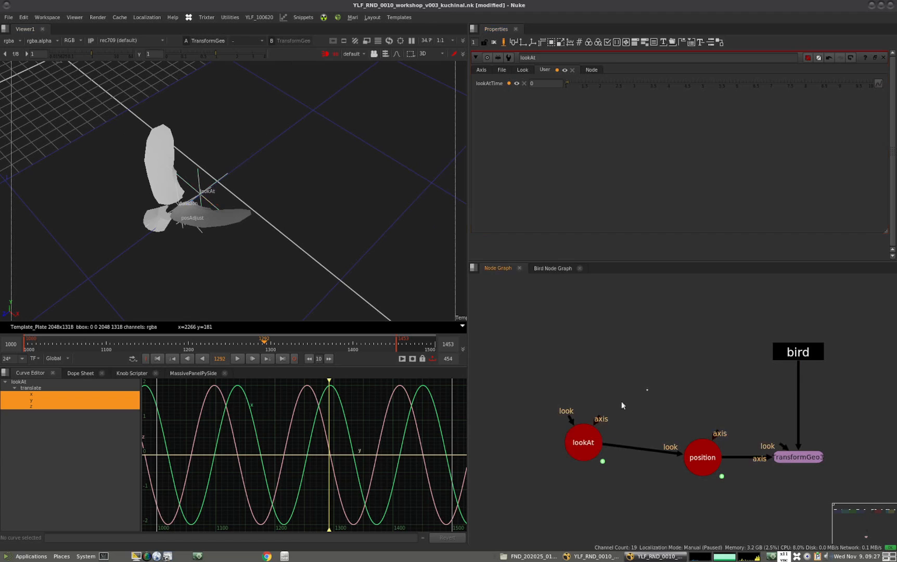
double_click(577, 446)
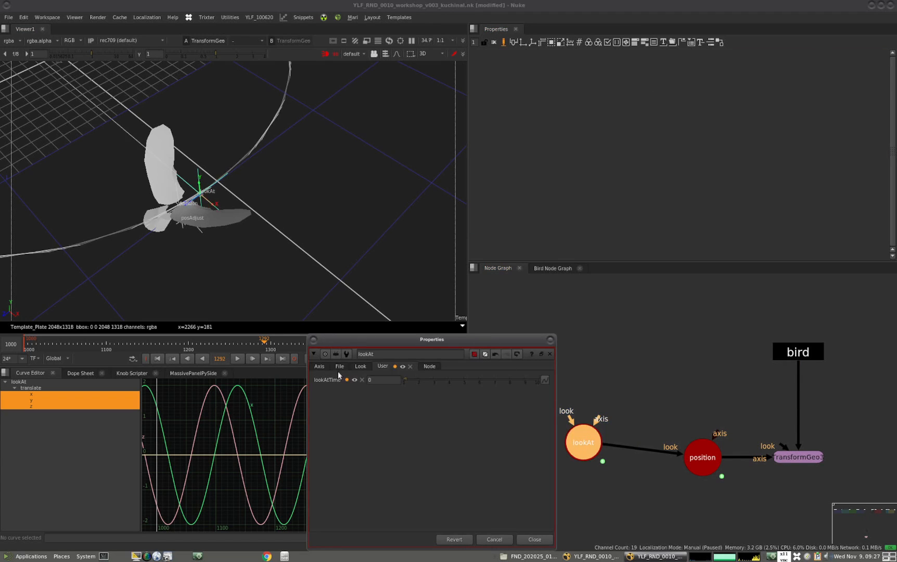
left_click(319, 367)
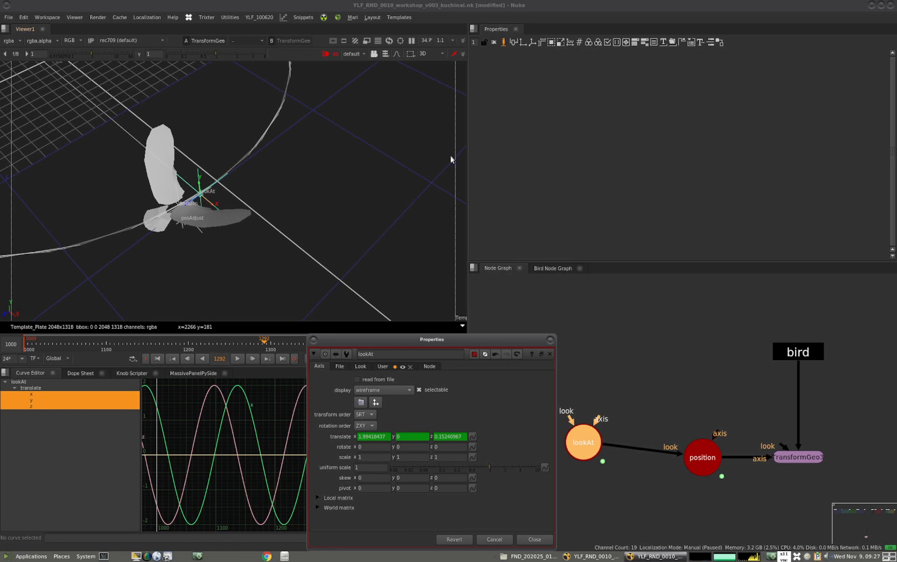
left_click(503, 42)
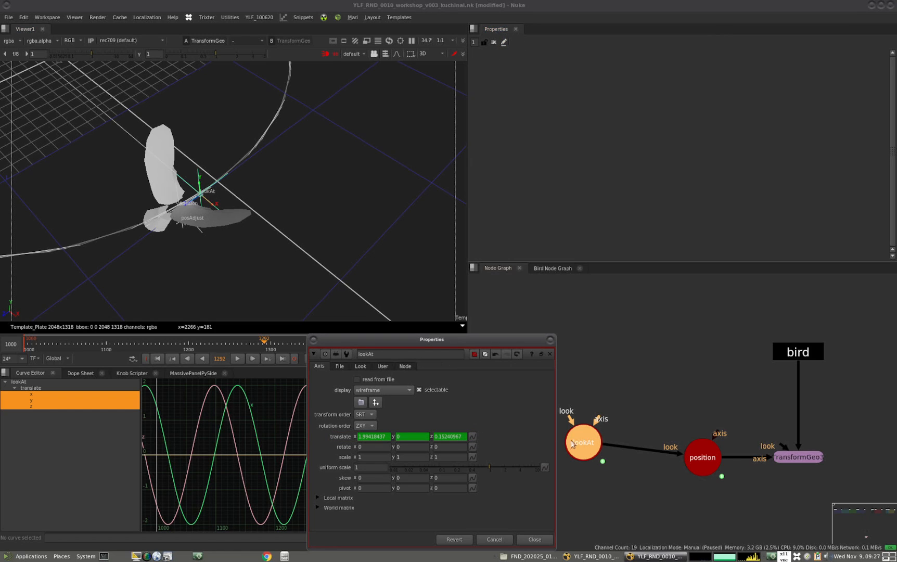
left_click(474, 436)
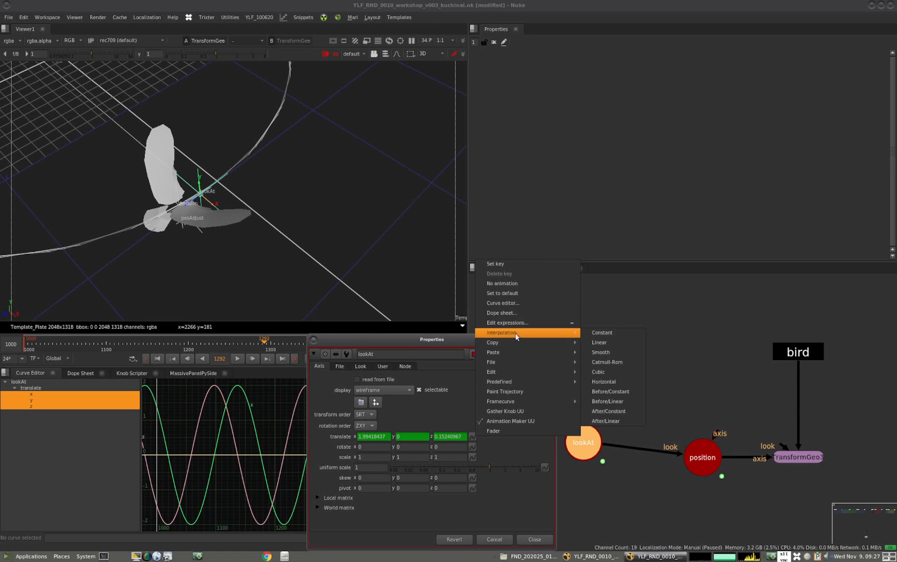
left_click(535, 323)
double_click(558, 451)
type("lookAtTime")
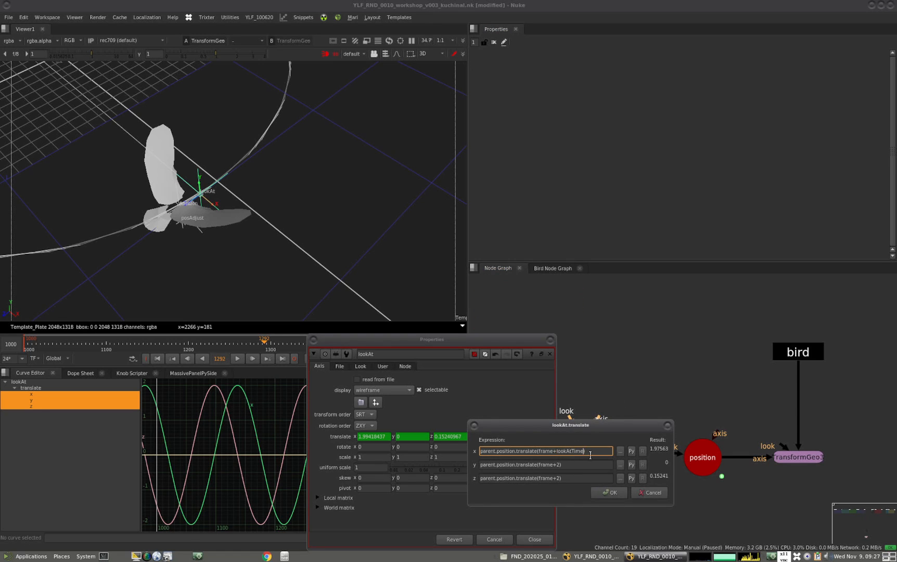
Replace the frame offset of 2 with lookAtTime in lookAt's translate y and z expressions and accept them
left_click(559, 464)
double_click(559, 464)
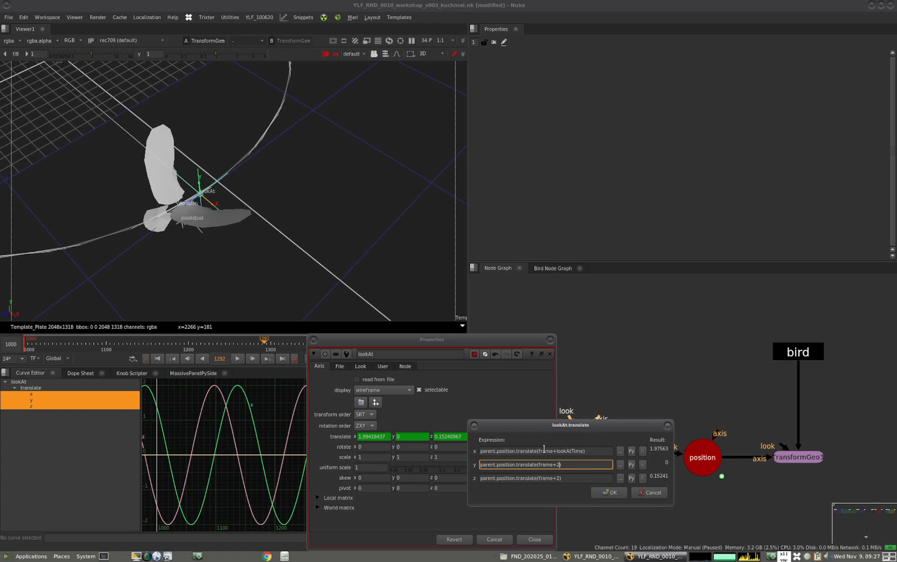
type("lookAtTime")
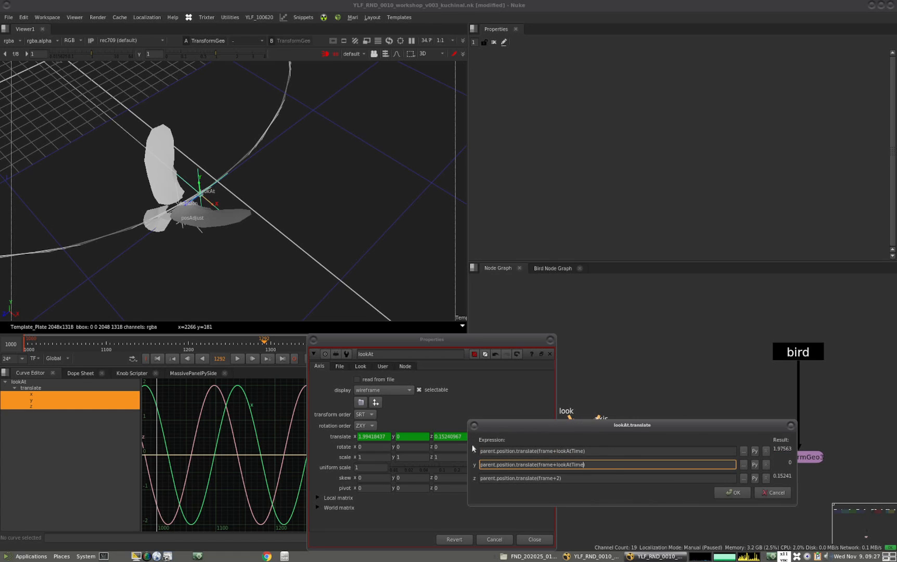
double_click(558, 478)
type("lookAtTime")
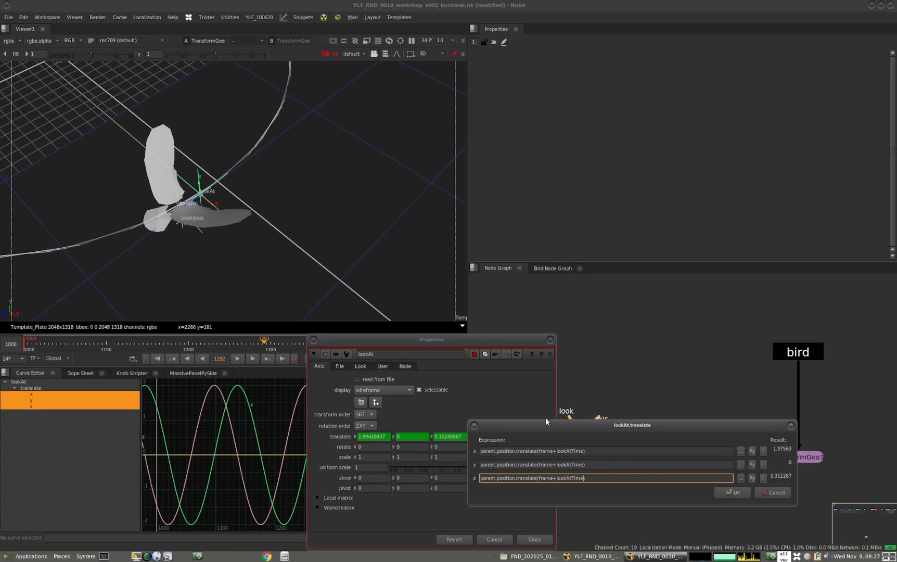
left_click(554, 452)
left_click(730, 492)
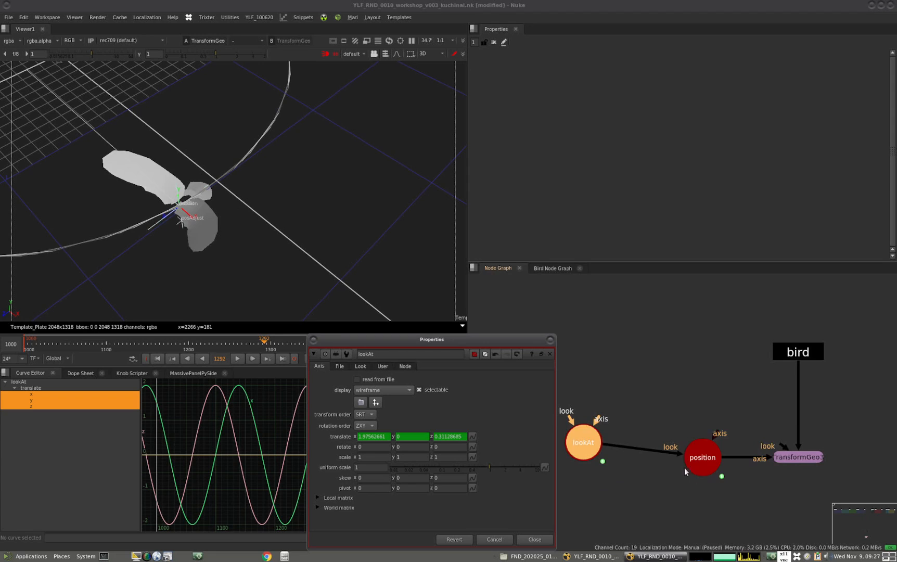
Dock lookAt's properties again and test lookAtTime, starting at 1 and stepping down into negative values
left_click_drag(582, 438, 585, 436)
left_click(549, 339)
double_click(584, 434)
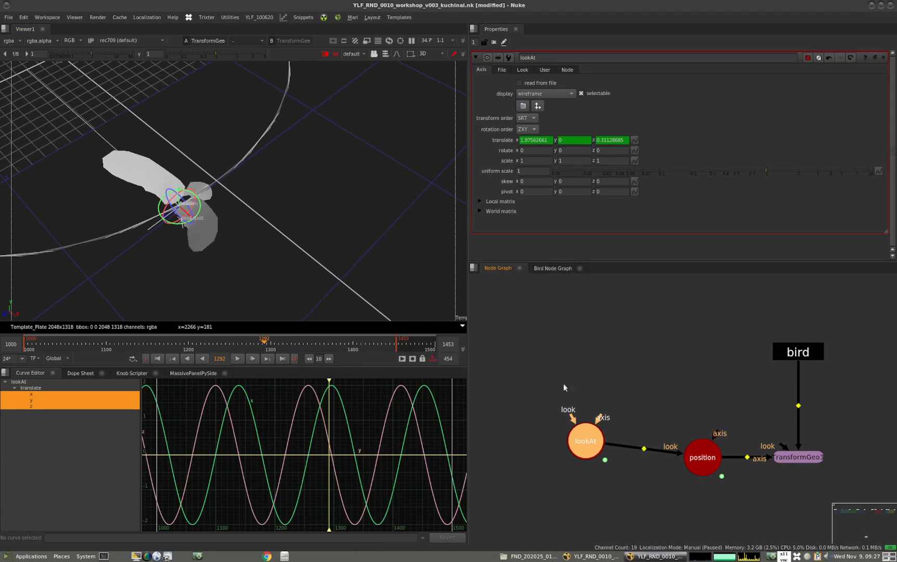
left_click(544, 70)
left_click(518, 83)
type("1")
key("Return")
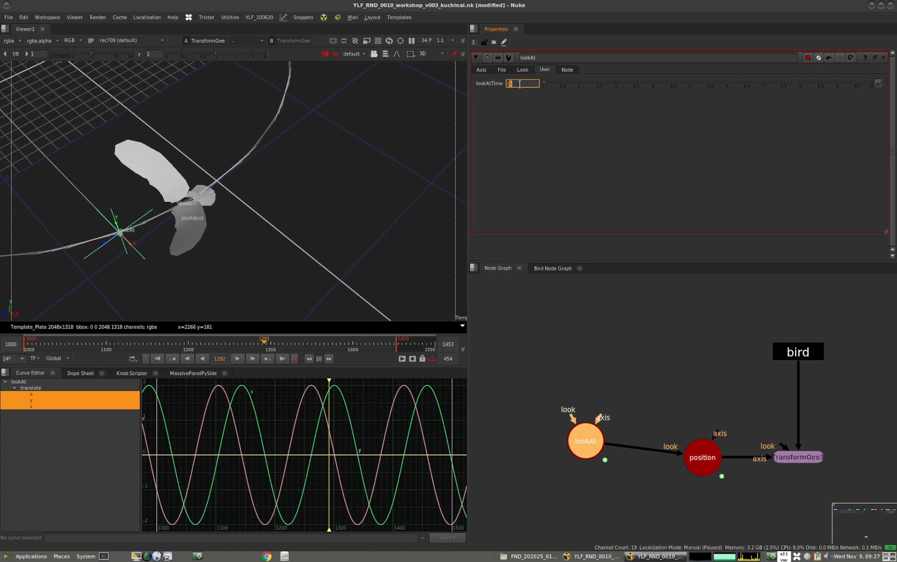
key("Down")
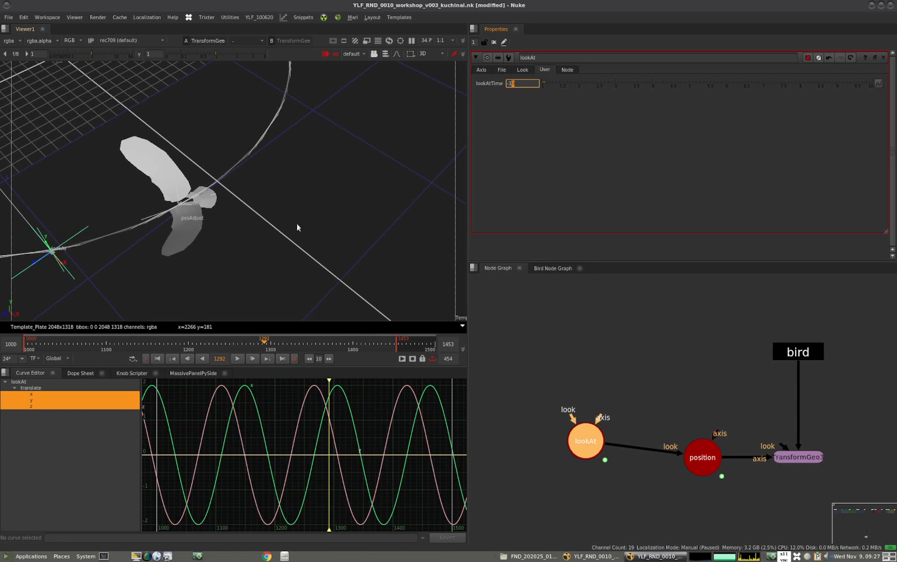
Scrub the timeline back to frame 1151 to check the raven's orientation along the whole circular path
scroll(334, 223, "down", 4)
left_click_drag(288, 280, 320, 295, "ctrl")
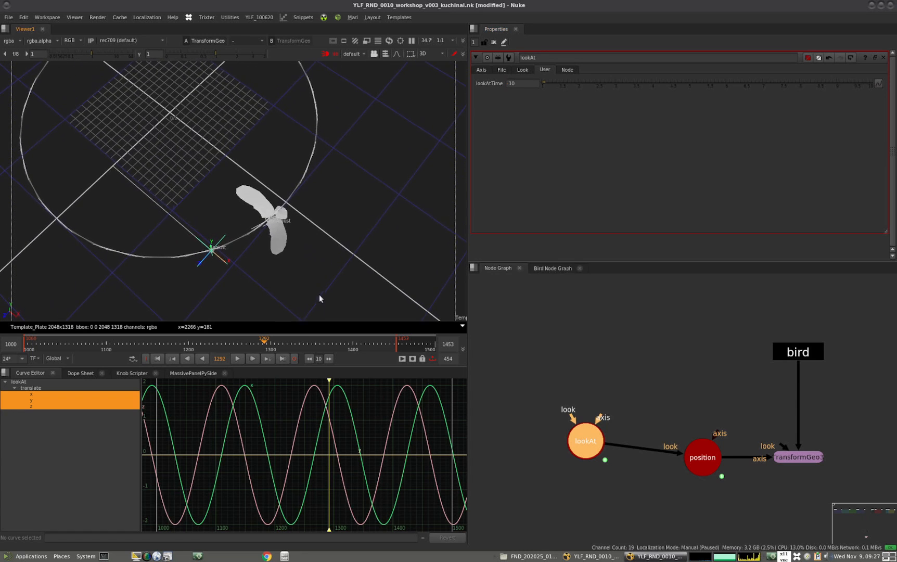
left_click_drag(258, 343, 147, 339)
Test the lookAtTime knob by raising it toward zero and lowering it far into negative values at frame 1151
left_click(516, 84)
key("Up")
key("Up")
key("Up")
key("Up")
key("Up")
key("Up")
key("Up")
key("Up")
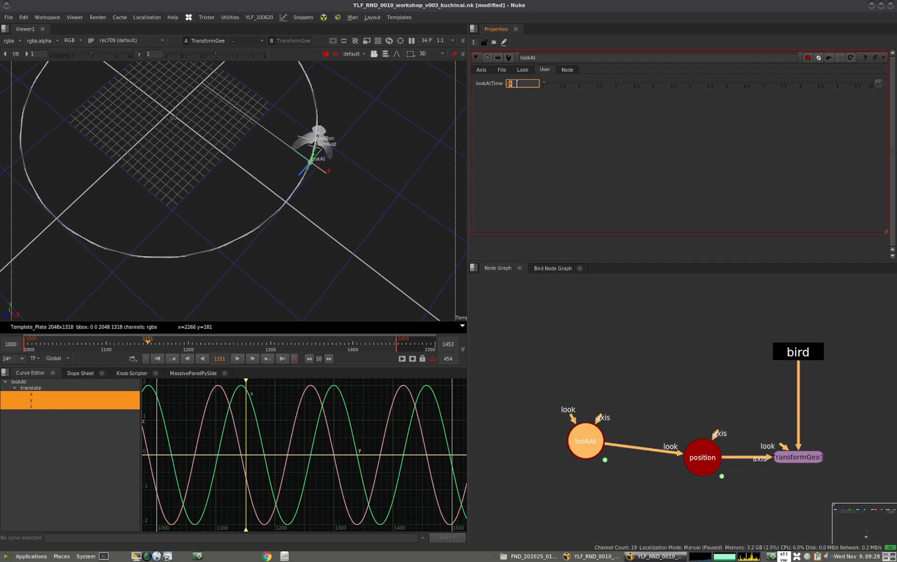
key("Down")
key("Down")
key("Down")
key("Down")
key("Down")
key("Down")
key("Down")
key("Down")
key("Down")
key("Down")
key("Down")
key("Down")
key("Down")
key("Down")
key("Down")
key("Down")
key("Down")
key("Down")
key("Down")
key("Down")
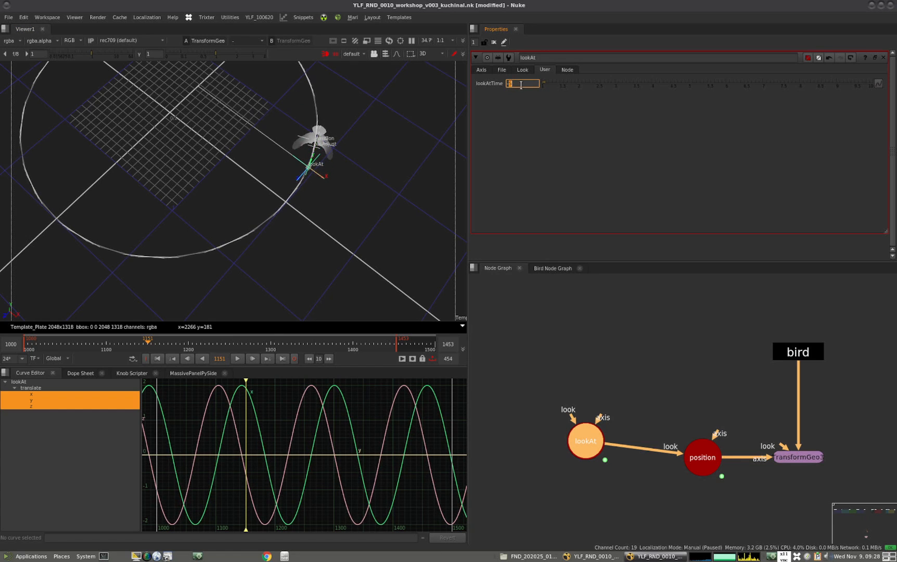
key("Down")
key("Down")
key("Down")
key("Down")
key("Down")
key("Down")
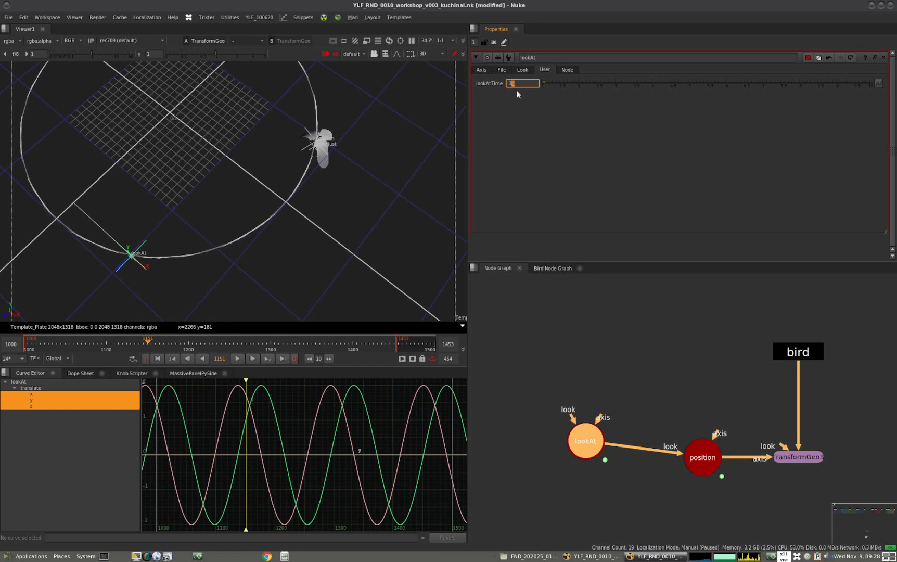
Raise lookAtTime to -5 and reselect the lookAt node in the node graph
key("Up")
key("Up")
key("Up")
key("Up")
key("Up")
key("Up")
key("Up")
key("Up")
key("Up")
key("Up")
key("Up")
key("Up")
key("Up")
key("Up")
key("Up")
key("Up")
key("Up")
key("Up")
key("Up")
key("Up")
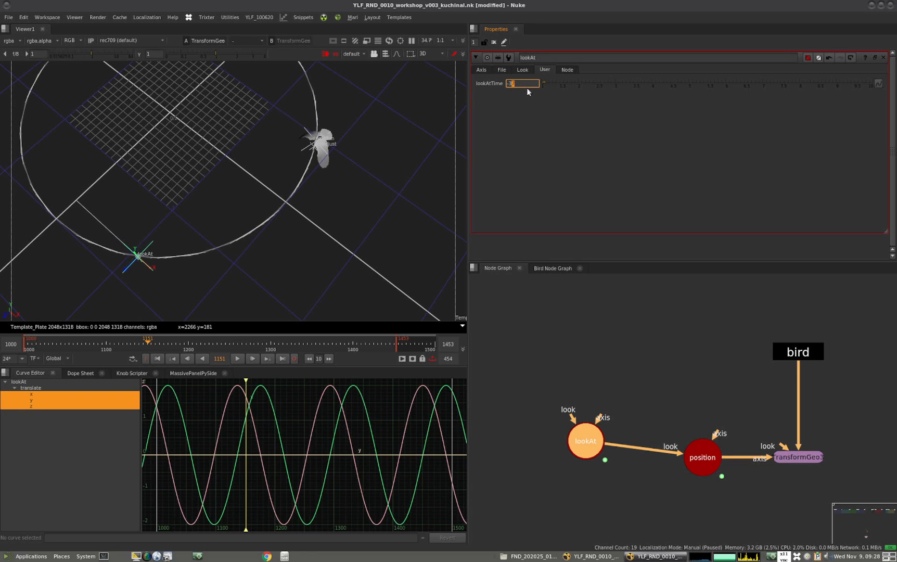
key("Up")
key("Up")
key("Up")
key("Up")
key("Up")
key("Up")
key("Up")
key("Up")
key("Up")
key("Up")
left_click(610, 363)
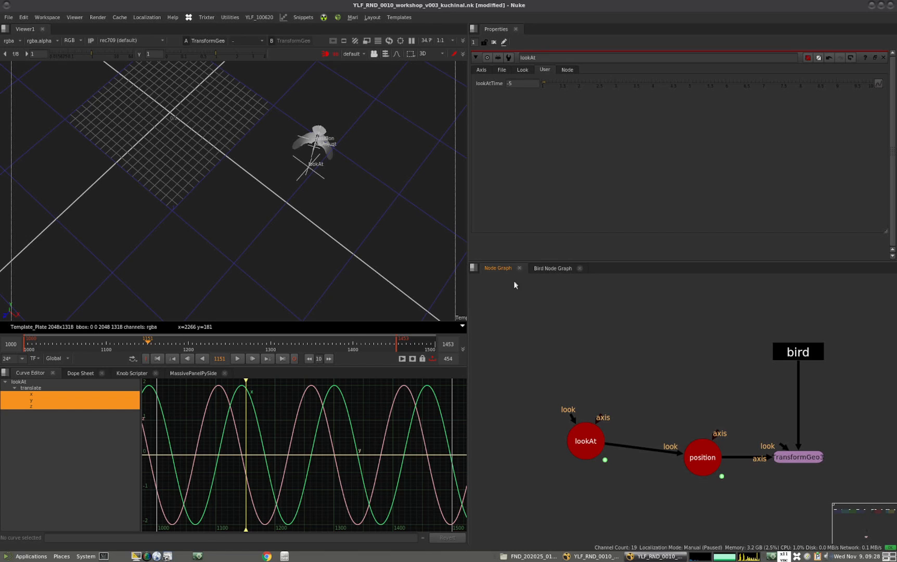
left_click_drag(585, 443, 592, 442)
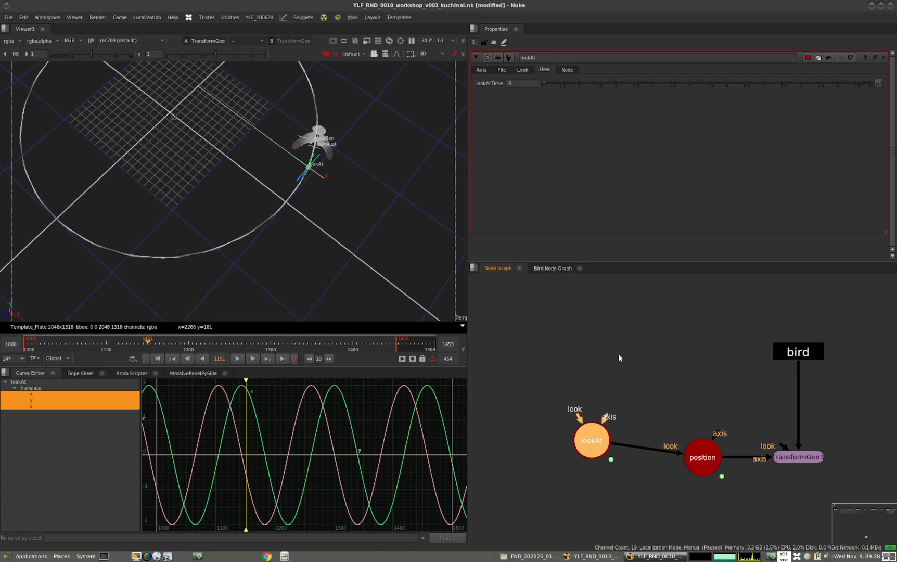
Place the lookAt node above position and play the flight from the first frame to check the raven's orientation
left_click_drag(593, 440, 703, 388)
scroll(276, 232, "down", 5)
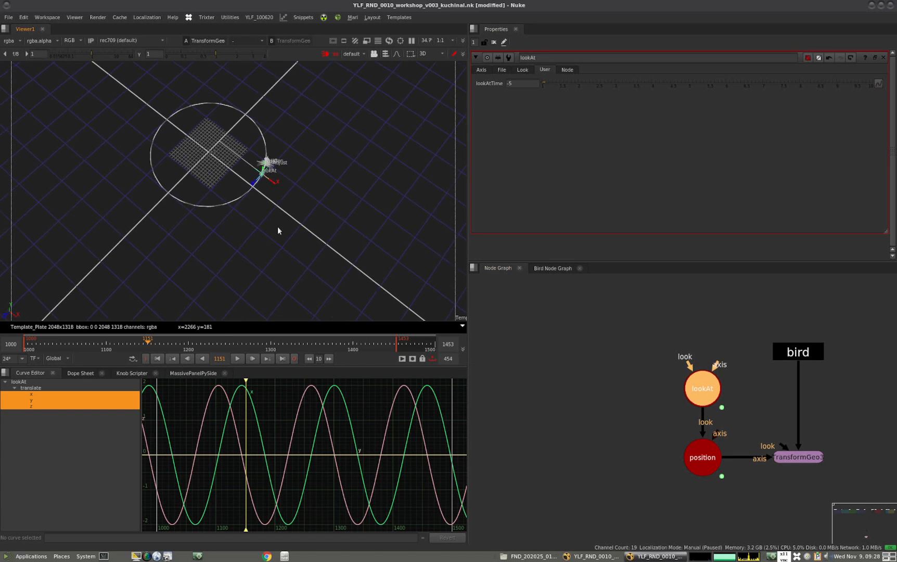
left_click_drag(233, 250, 252, 272, "ctrl")
left_click(160, 358)
left_click(239, 358)
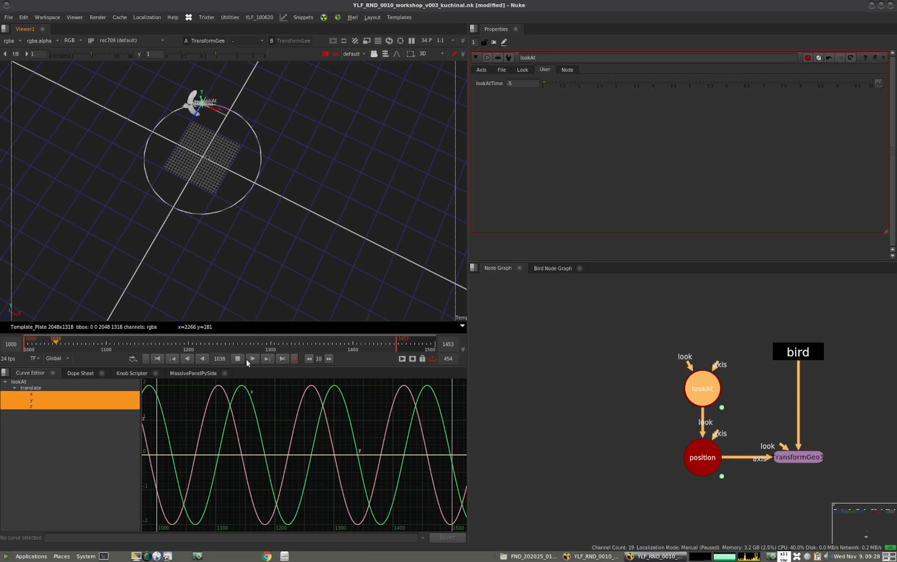
left_click(238, 357)
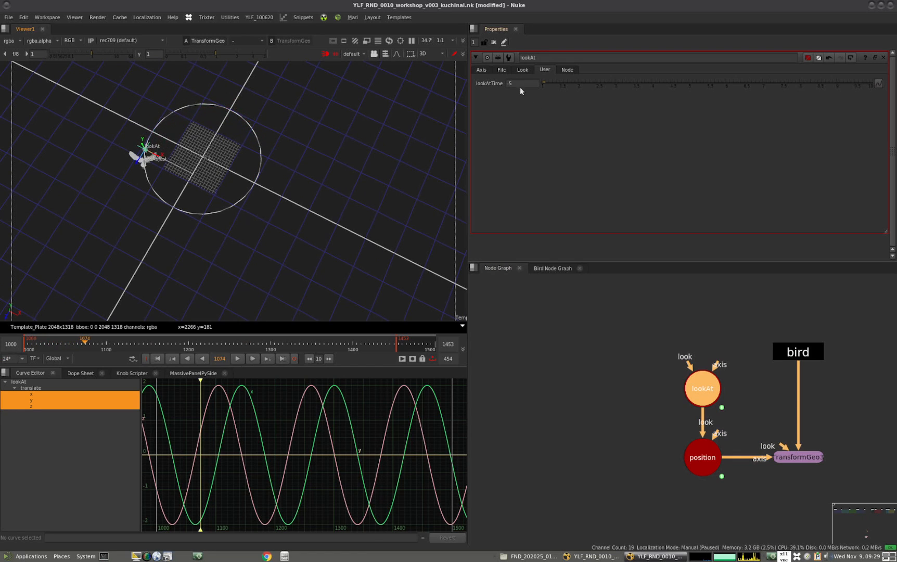
Set lookAtTime to 5 and play the circular flight to check which way the raven faces
key("Return")
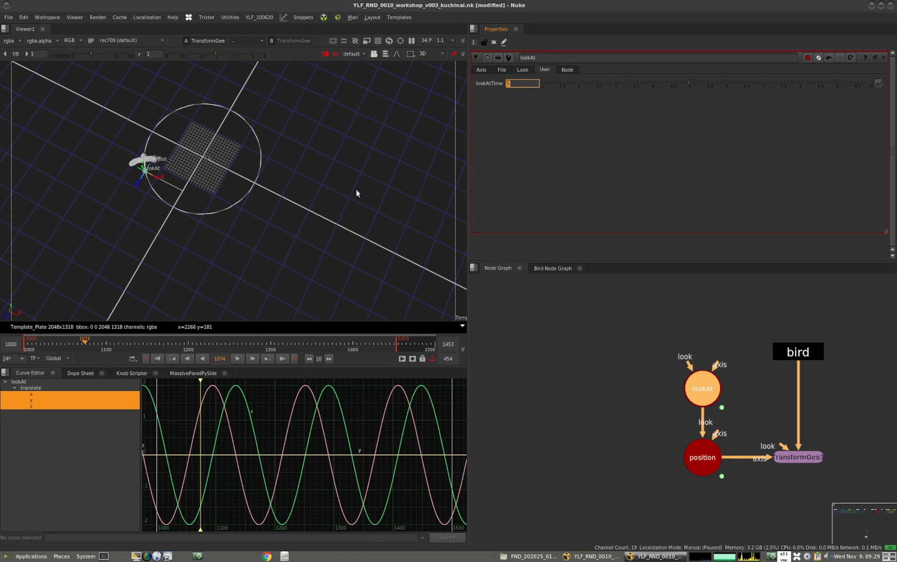
left_click(237, 358)
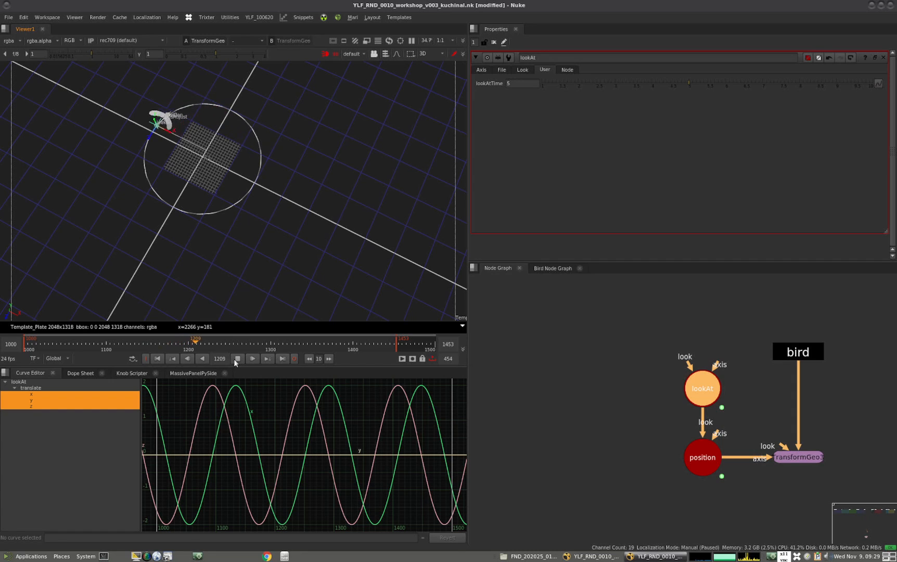
left_click(237, 358)
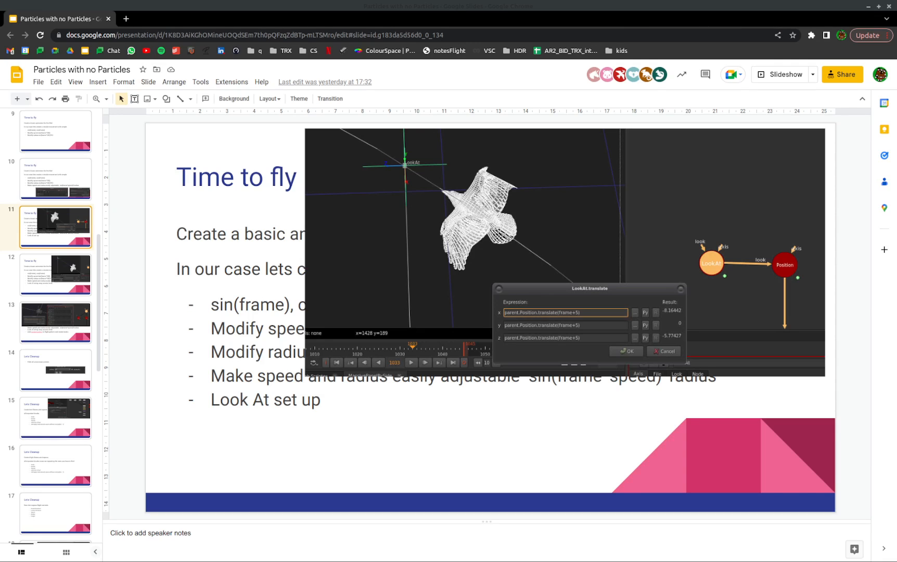
Review the "Look At setup easy access knob" bullet on slide 12, and open slide 13 about flight randomization
left_click(70, 275)
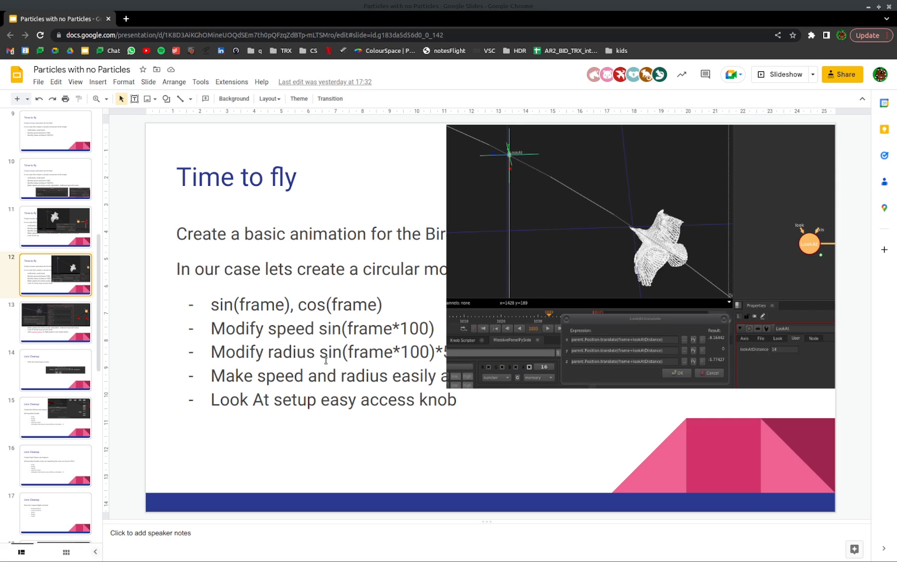
left_click_drag(210, 401, 450, 400)
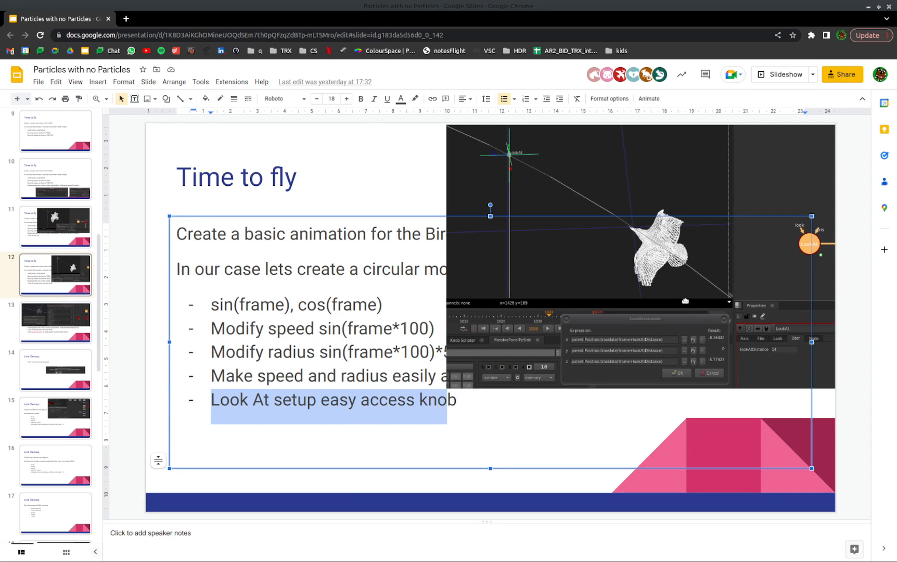
left_click(55, 319)
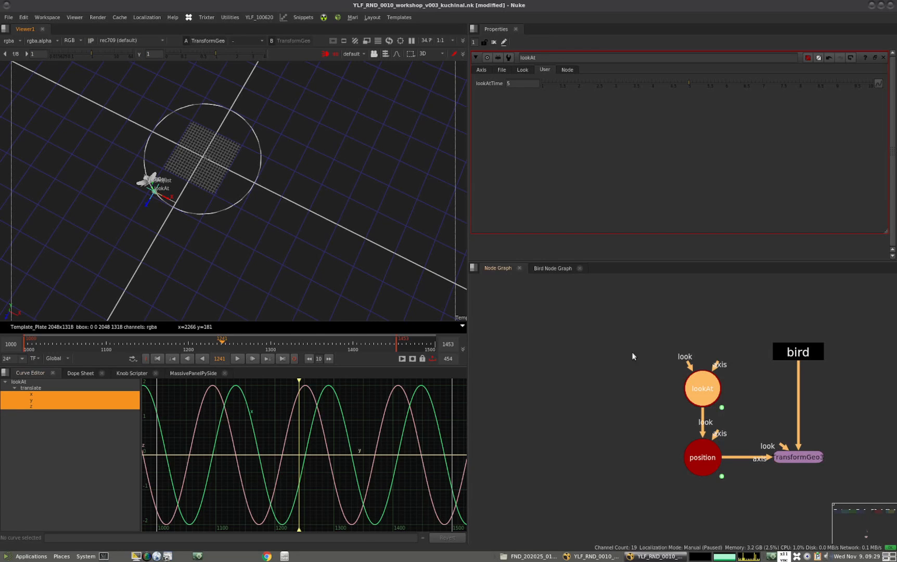
Switch back to Nuke, line up the lookAt node horizontally with position, and deselect it
left_click(683, 395)
left_click(592, 444)
left_click_drag(592, 445, 604, 457)
left_click(643, 350)
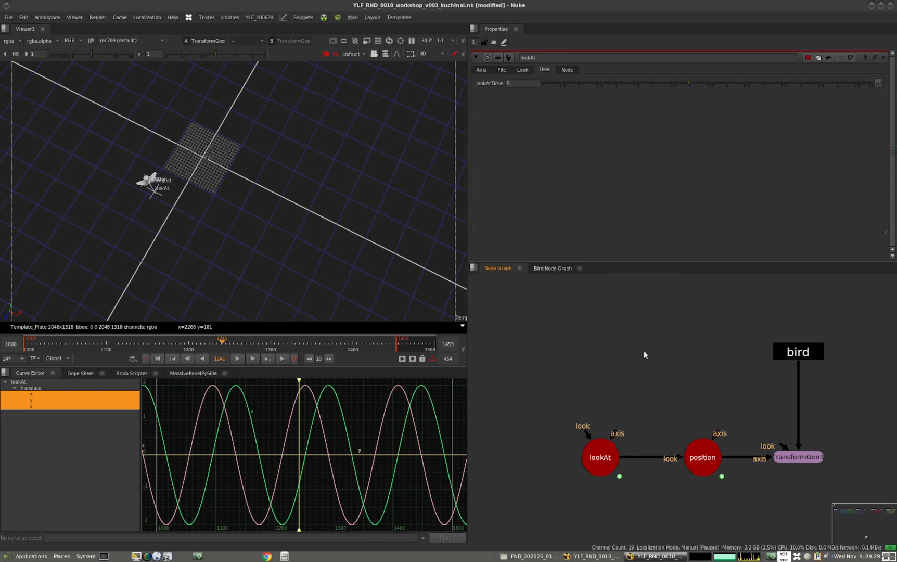
Add a new unconnected Axis node and place it above and between lookAt and position
key("a")
left_click(634, 140)
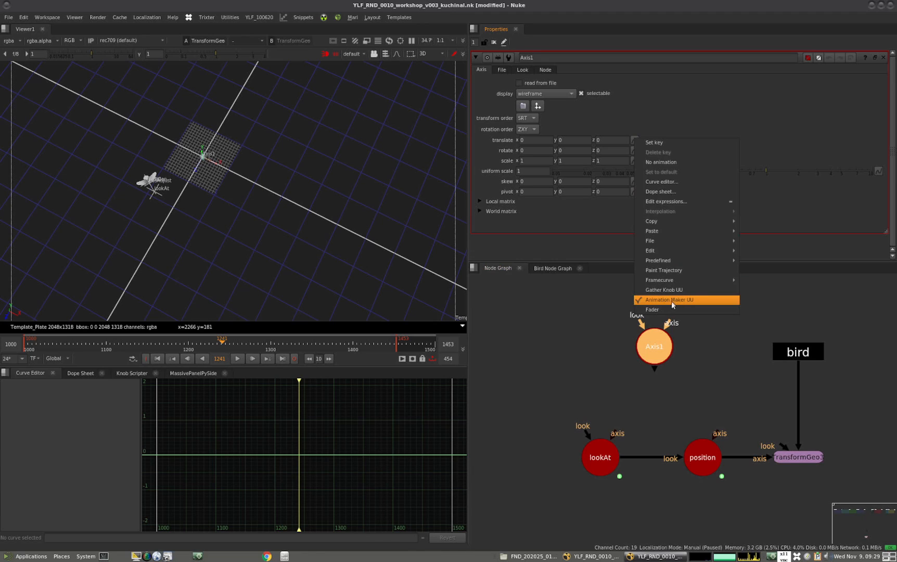
left_click(603, 304)
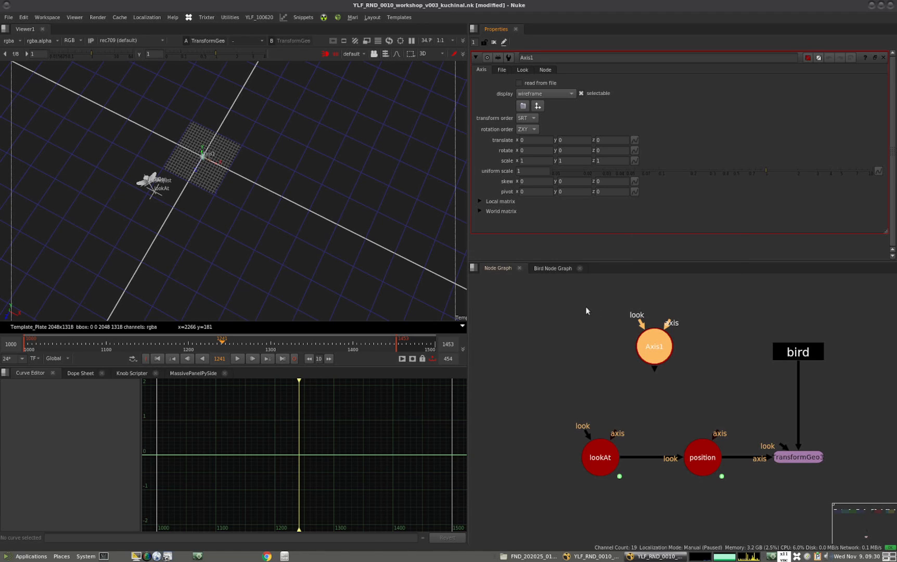
left_click_drag(668, 352, 665, 364)
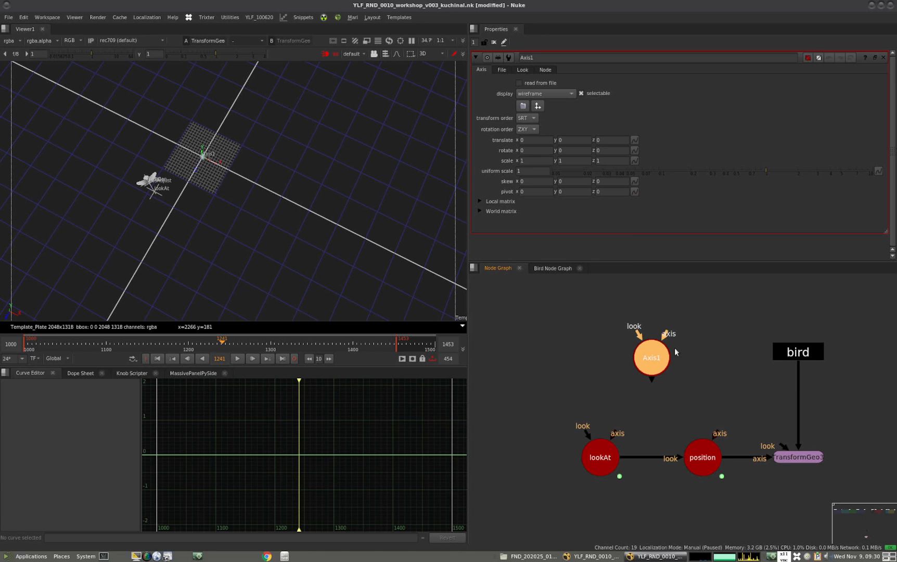
left_click_drag(651, 357, 638, 349)
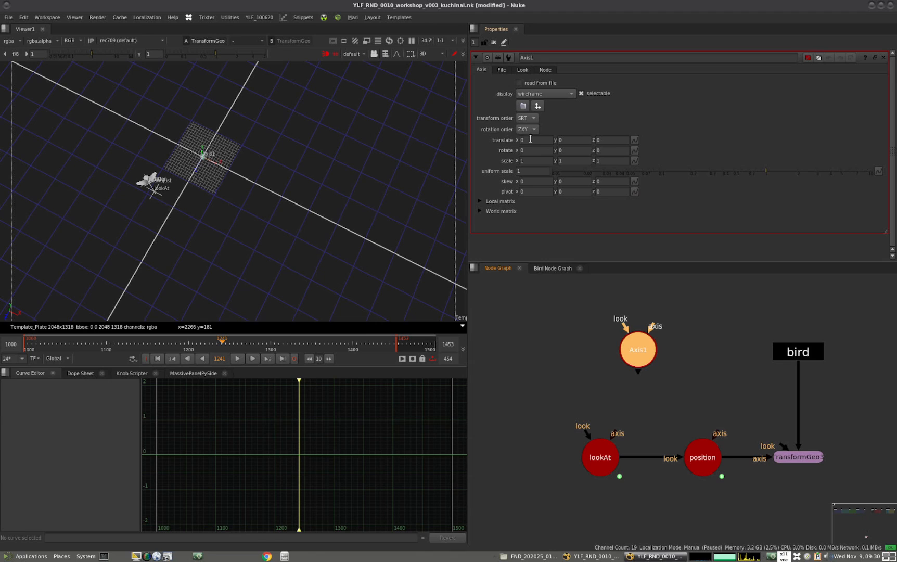
left_click_drag(641, 350, 654, 341)
Connect the axis inputs of both lookAt and position to the new Axis1 node
left_click_drag(614, 433, 650, 346)
left_click_drag(725, 438, 652, 338)
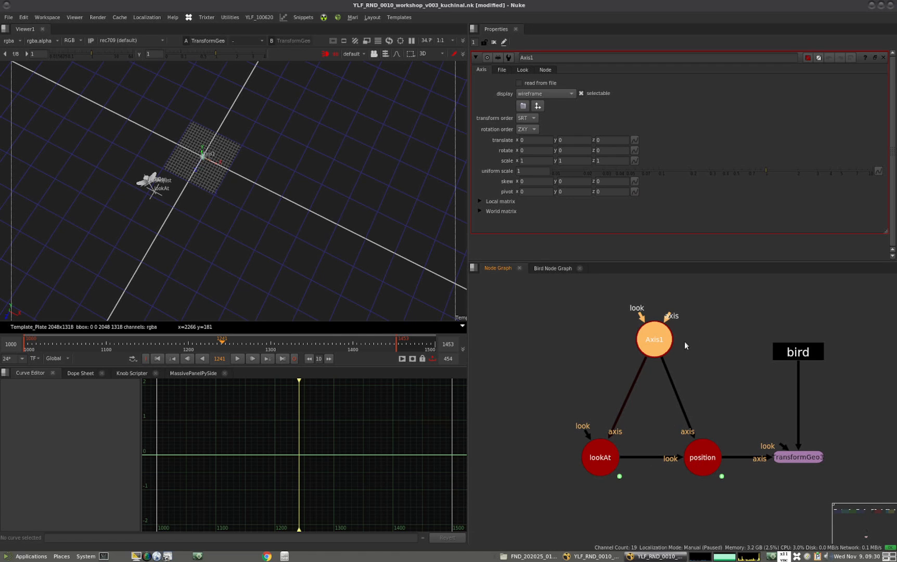
mouse_move(656, 338)
left_mouse_down()
mouse_move(663, 325)
mouse_move(661, 338)
left_mouse_up()
left_click_drag(189, 175, 206, 164, "ctrl")
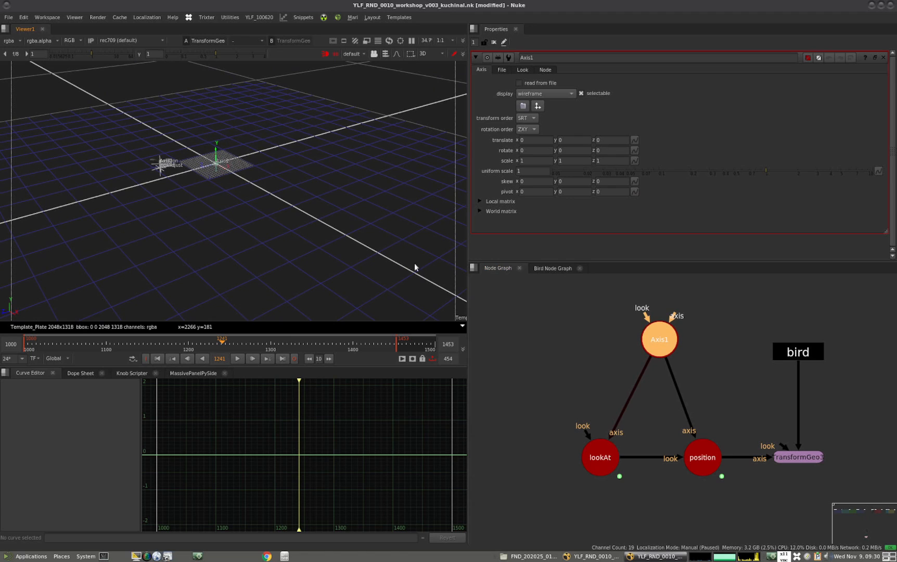
Try detaching Axis1 from lookAt and position and inserting it between position and the TransformGeo node
left_click(668, 365)
left_click(635, 382)
left_click_drag(658, 347, 746, 463)
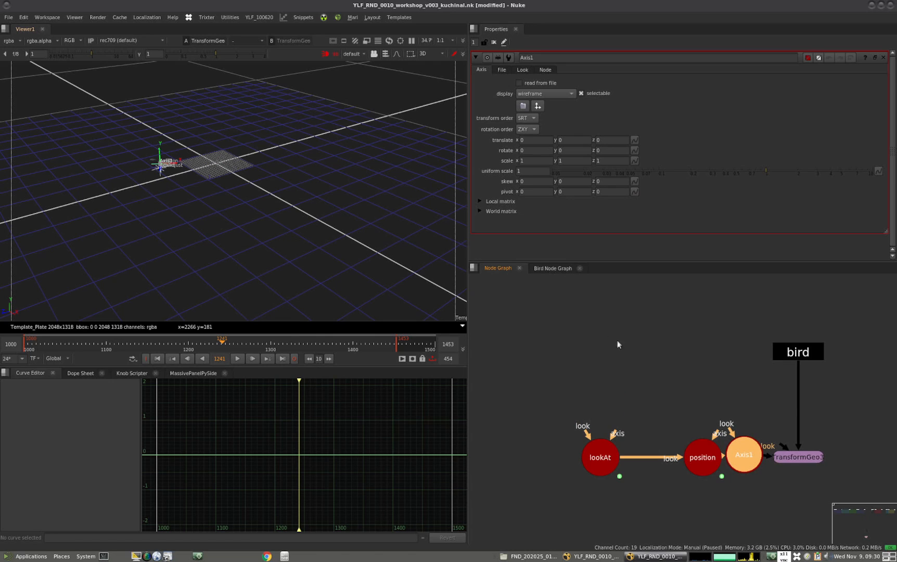
Extract Axis1 from the position branch and reconnect the axis inputs of position and lookAt to it
left_click_drag(749, 460, 655, 370)
key("ctrl+shift+x")
left_click(675, 375)
left_click_drag(716, 434, 649, 371)
left_click_drag(614, 430, 656, 370)
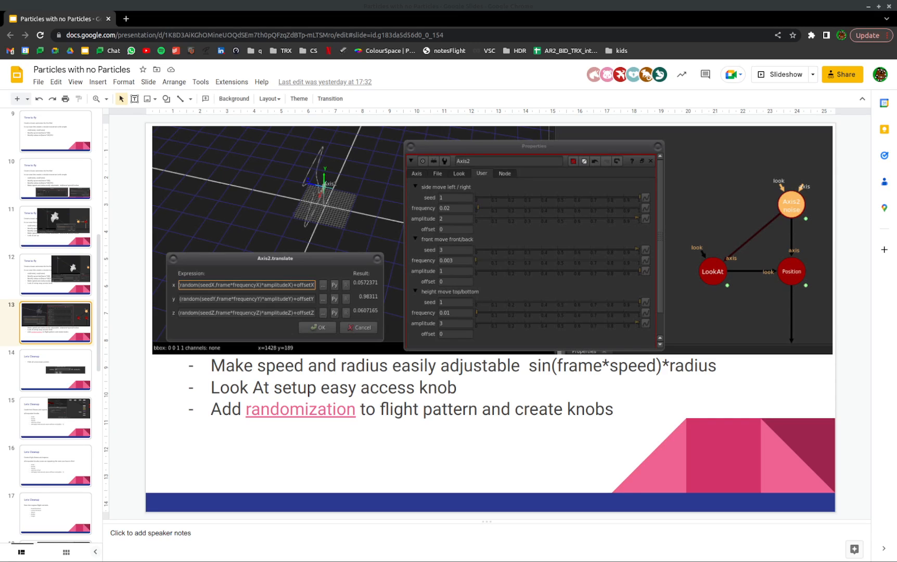
Open the randomization link from slide 13 and find the random expression explanation in the Nukepedia tutorial
left_click(279, 413)
left_click(289, 441)
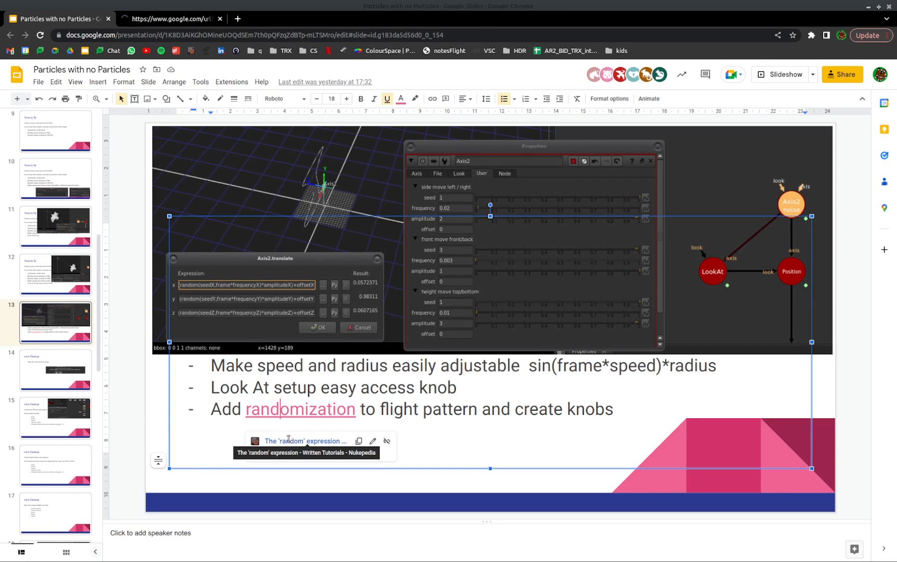
left_click(161, 19)
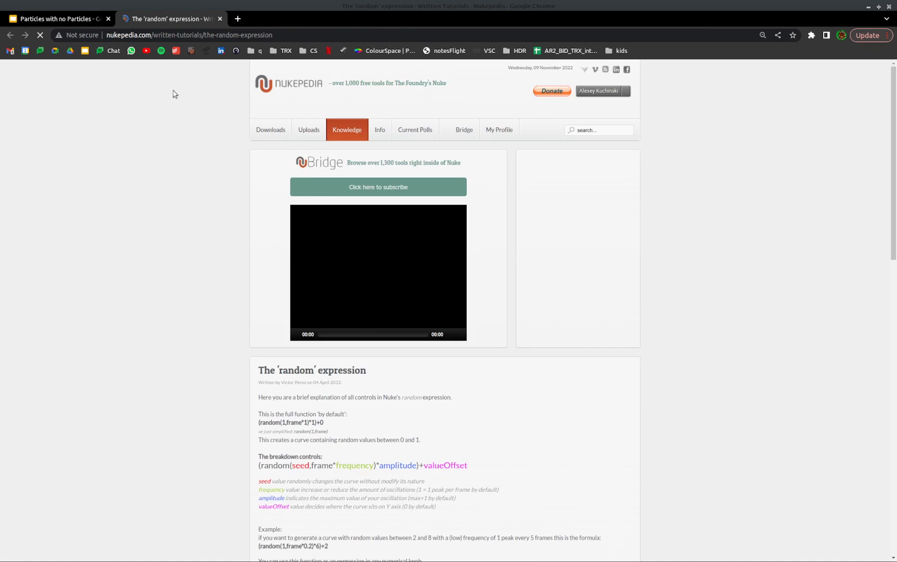
scroll(880, 240, "down", 2)
scroll(864, 208, "up", 2)
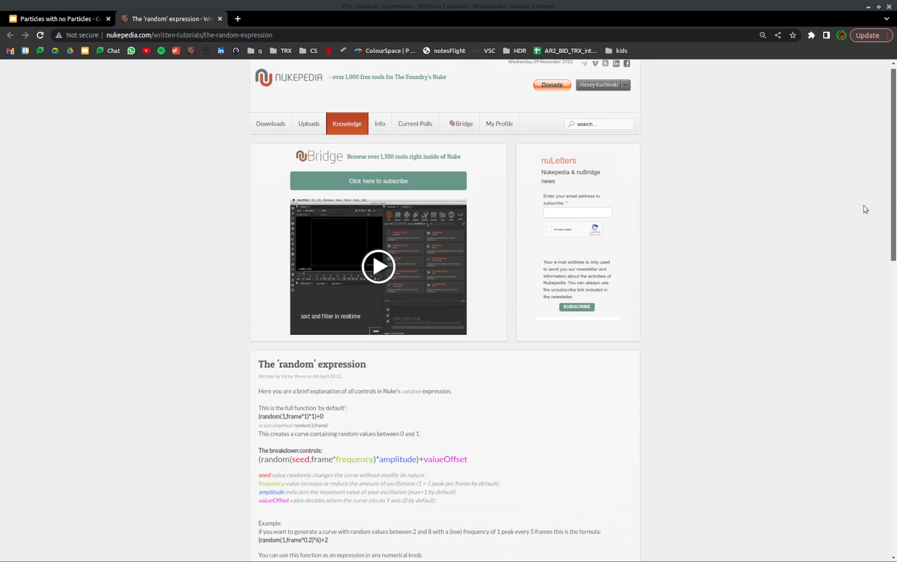
scroll(870, 224, "down", 2)
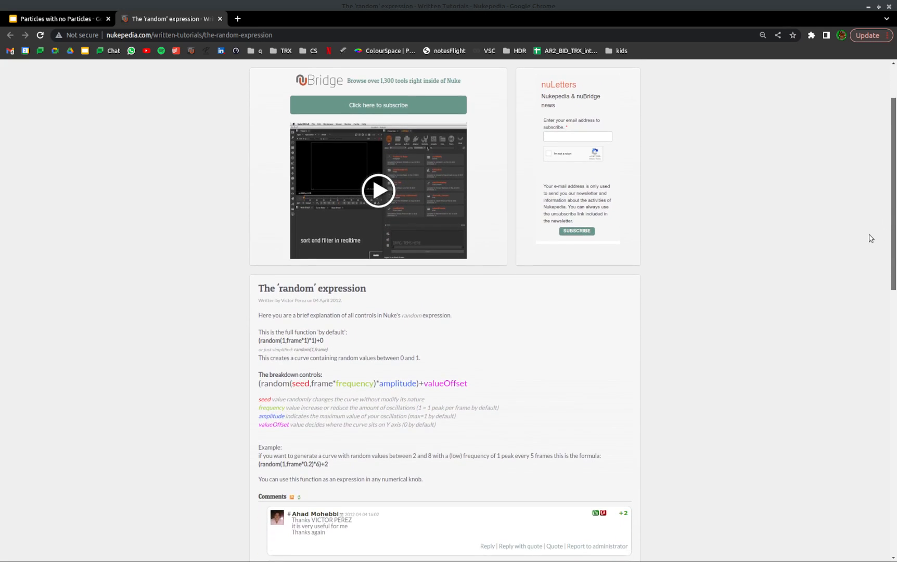
scroll(867, 245, "down", 1)
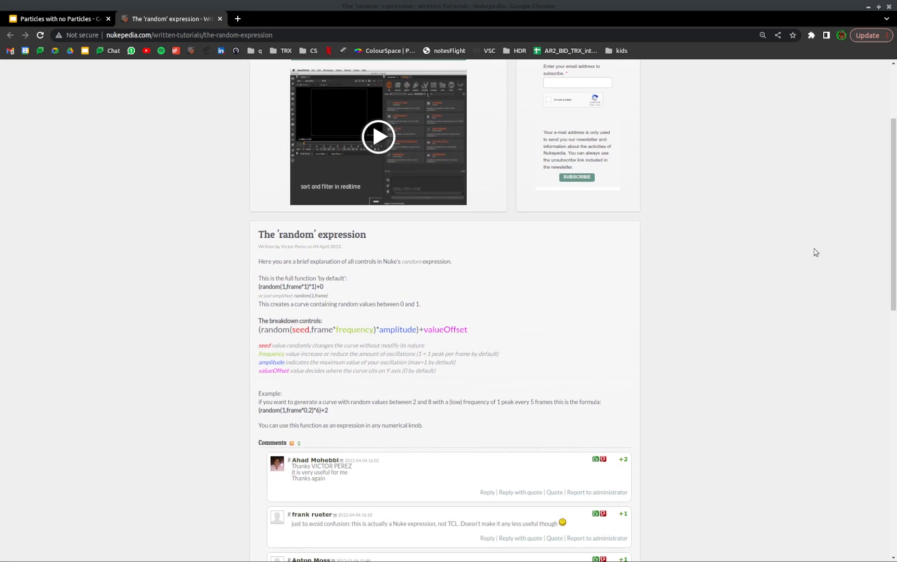
Examine the default function (random(1,frame*1)*1)+0 and its individual parts in the tutorial
left_click_drag(257, 290, 329, 290)
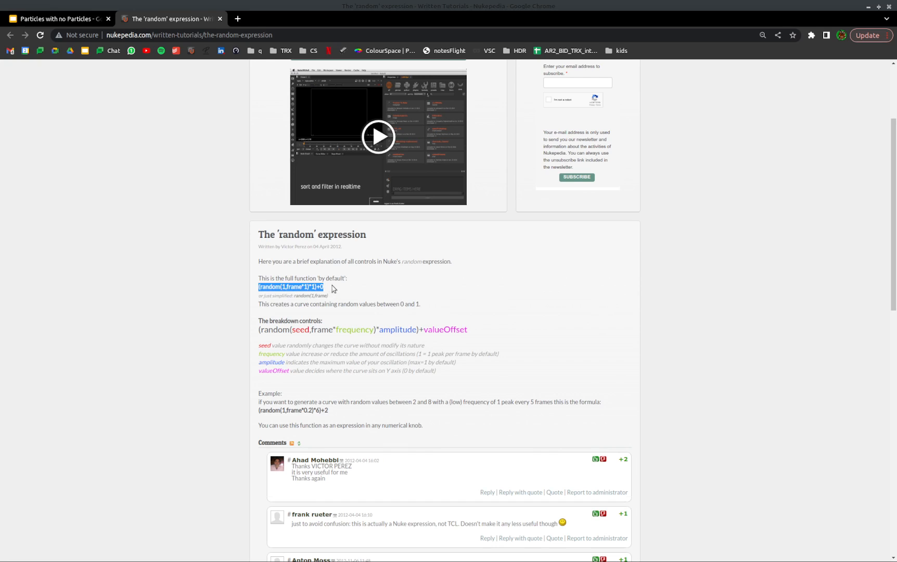
left_click(327, 277)
double_click(266, 289)
left_click(283, 289)
left_click_drag(285, 288, 300, 289)
double_click(283, 288)
Study the formula (random(seed,frame*frequency)*amplitude)+valueOffset, examining its frequency, amplitude and valueOffset controls
left_click_drag(259, 331, 466, 329)
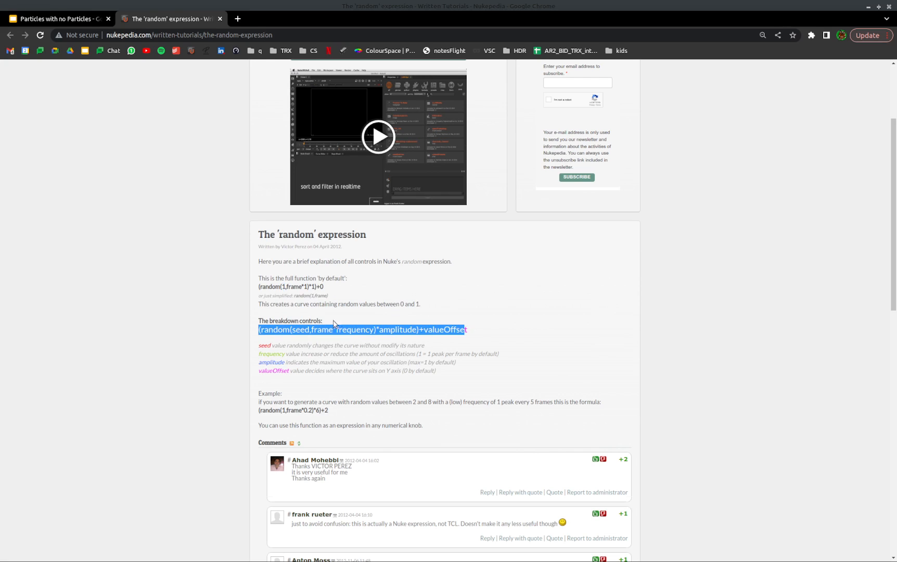
left_click(333, 327)
left_click_drag(334, 331, 468, 330)
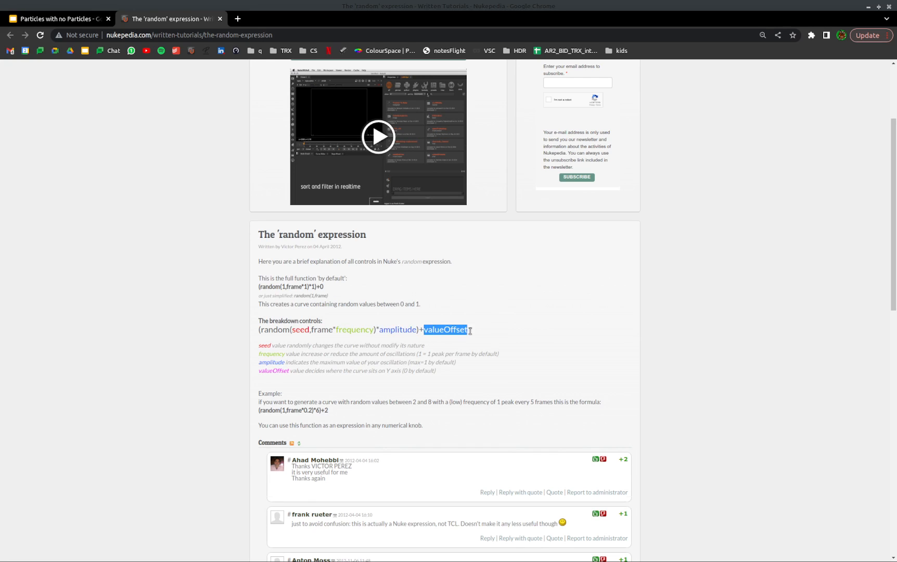
left_click(389, 303)
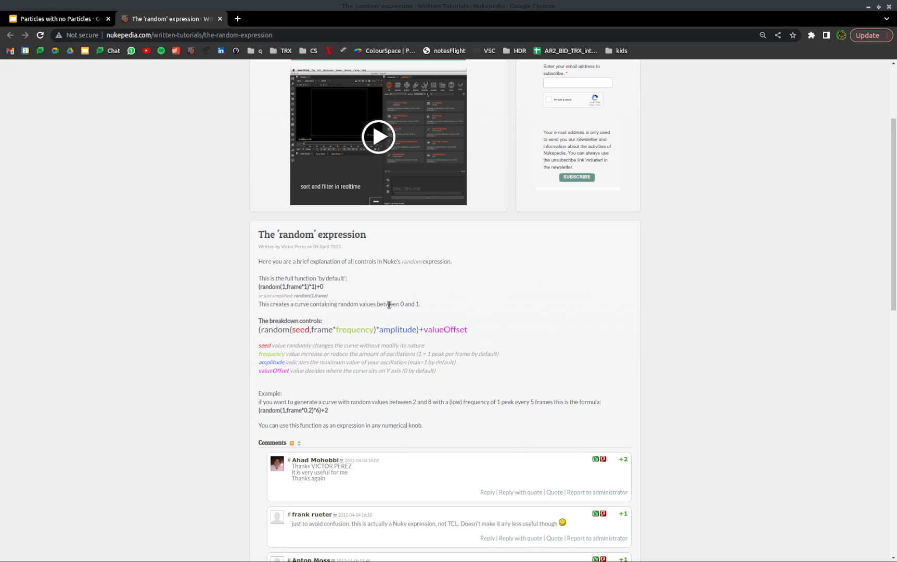
left_click_drag(424, 331, 469, 333)
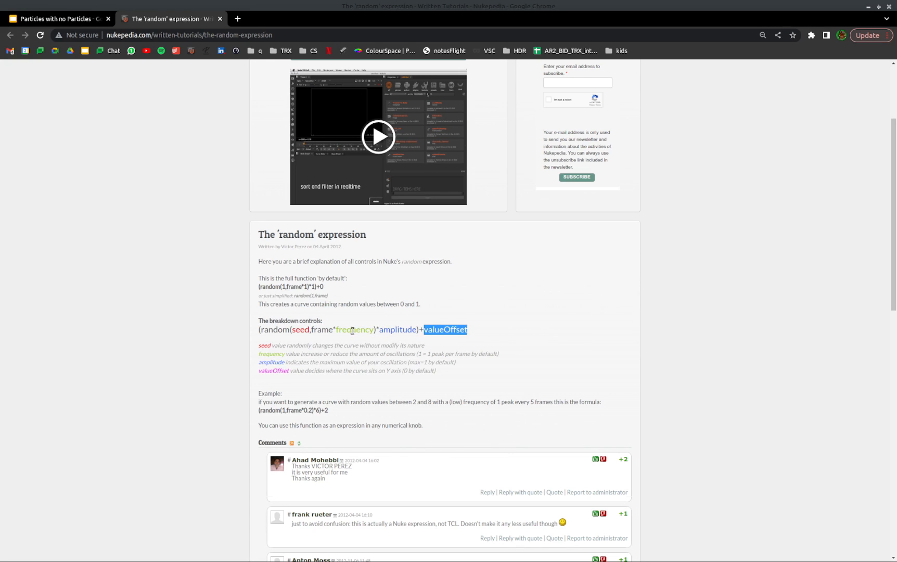
double_click(348, 331)
left_click_drag(383, 331, 419, 331)
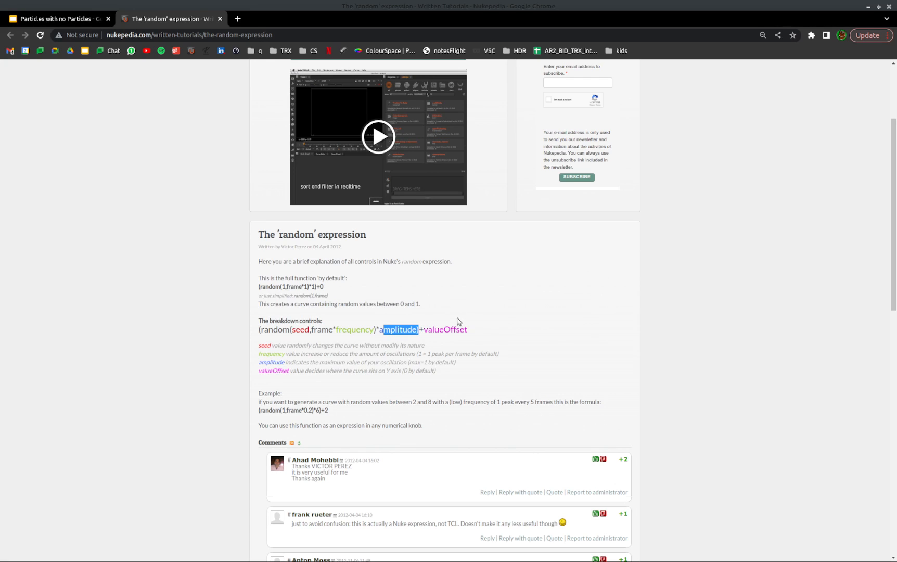
left_click(314, 322)
left_click_drag(258, 331, 470, 331)
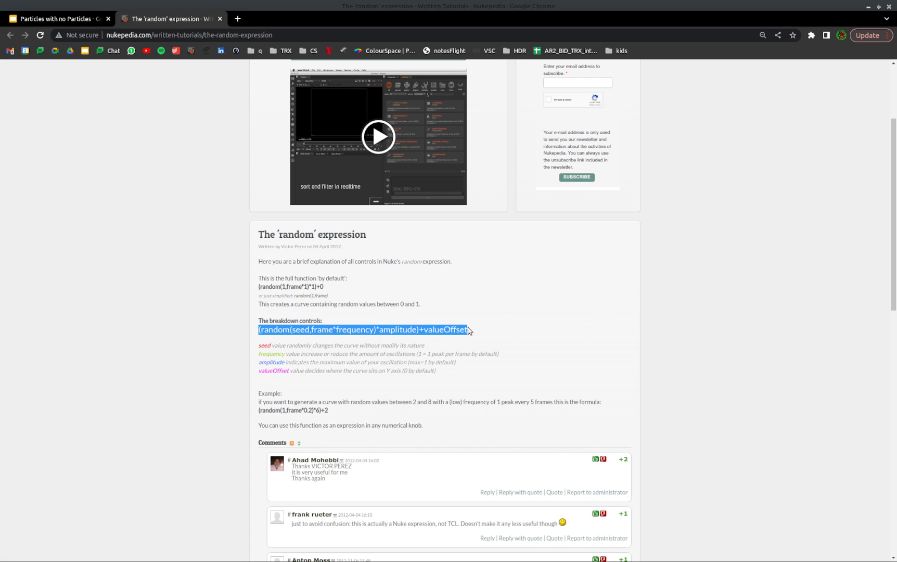
left_click(316, 324)
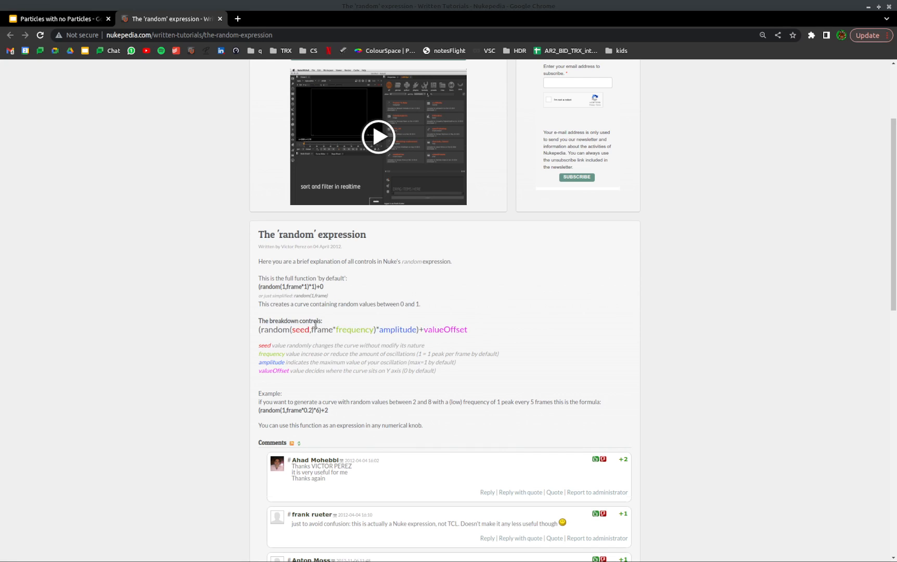
left_click_drag(257, 333, 472, 332)
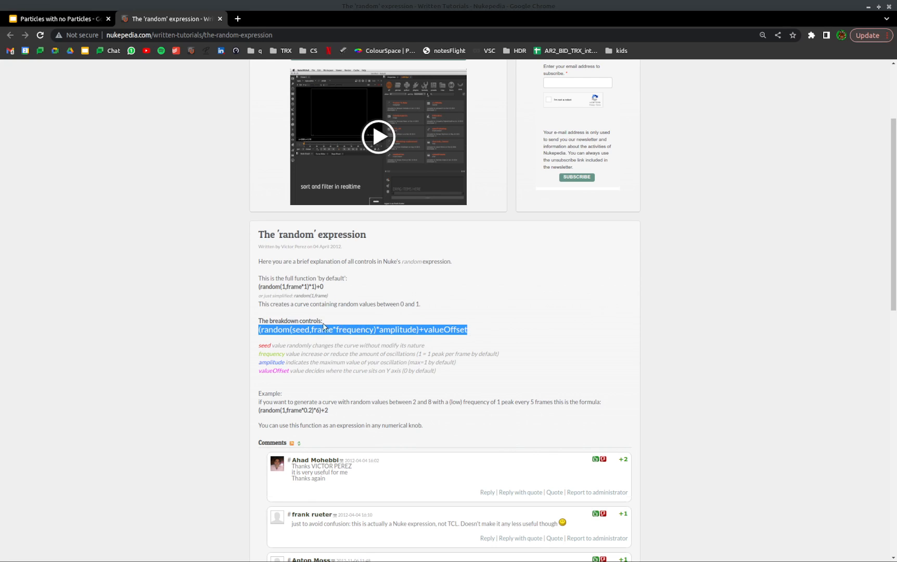
left_click(309, 323)
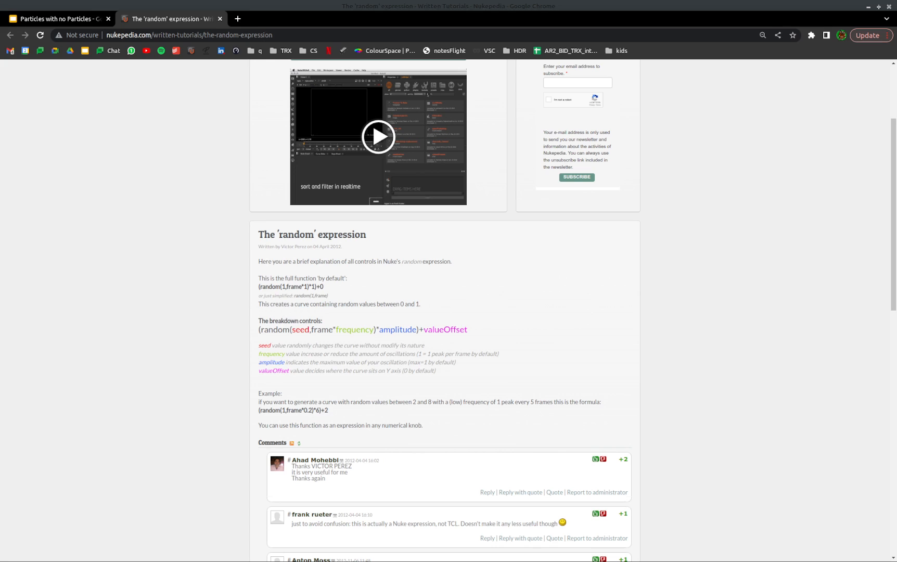
Switch to Nuke, look over the bird setup in the main node graph and open the Bird Node Graph
key("alt+Tab")
left_click(564, 323)
middle_click_drag(565, 323, 528, 501, "alt")
middle_click_drag(627, 359, 606, 457)
middle_click_drag(591, 360, 661, 342, "alt")
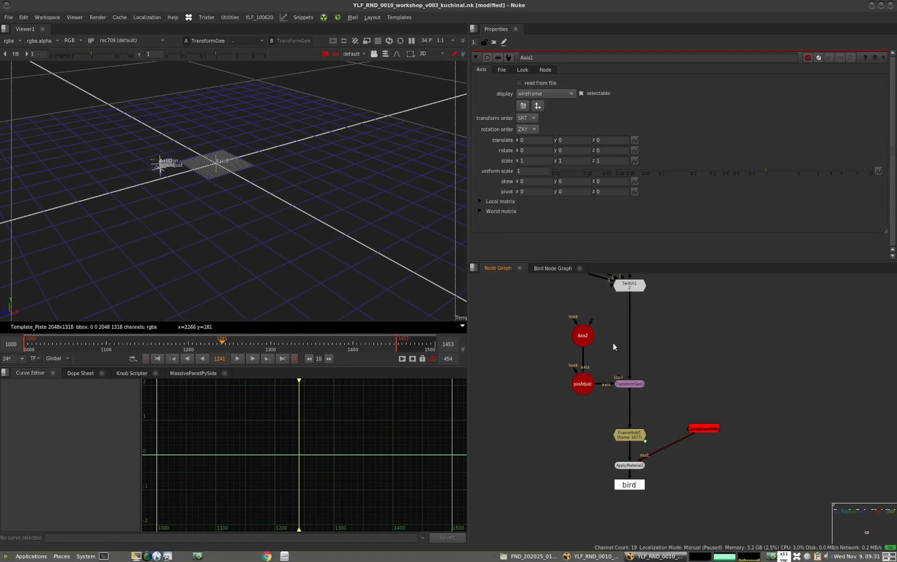
scroll(567, 364, "down", 5)
middle_click_drag(573, 351, 614, 382)
middle_click_drag(631, 424, 607, 372)
left_click(550, 268)
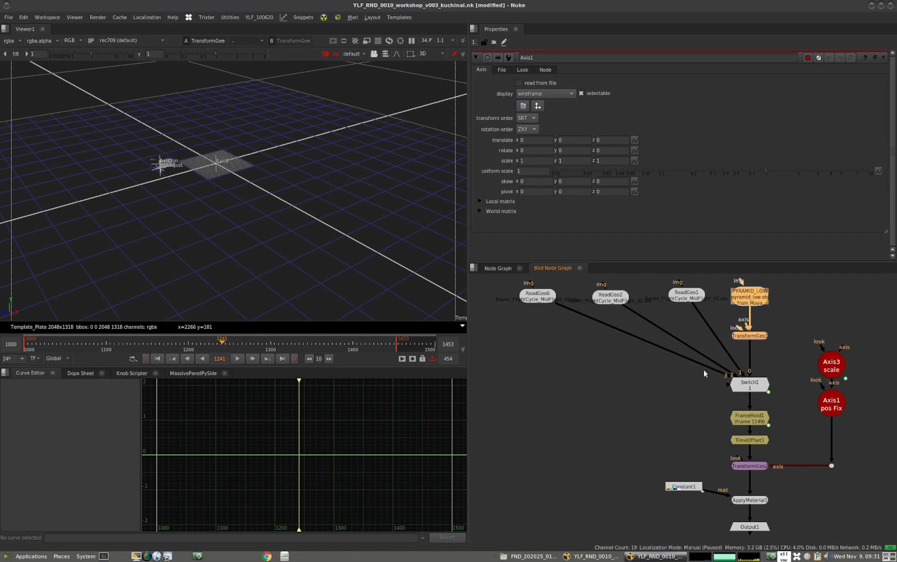
Return to the main node graph, find the FlightBird102 group below the Bird node and open its internal node graph
middle_click_drag(703, 364, 631, 373)
scroll(606, 399, "down", 6)
left_click(502, 268)
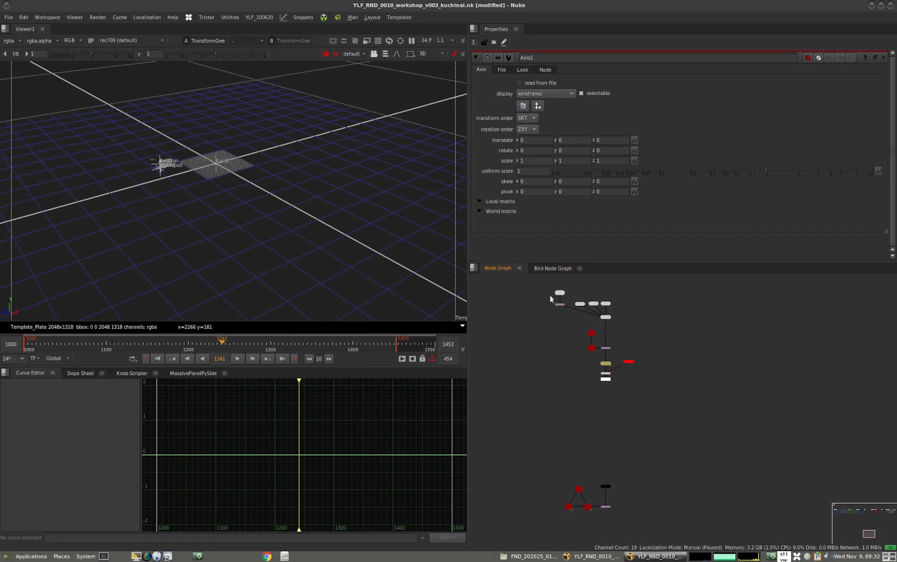
scroll(618, 376, "up", 8)
scroll(606, 373, "down", 6)
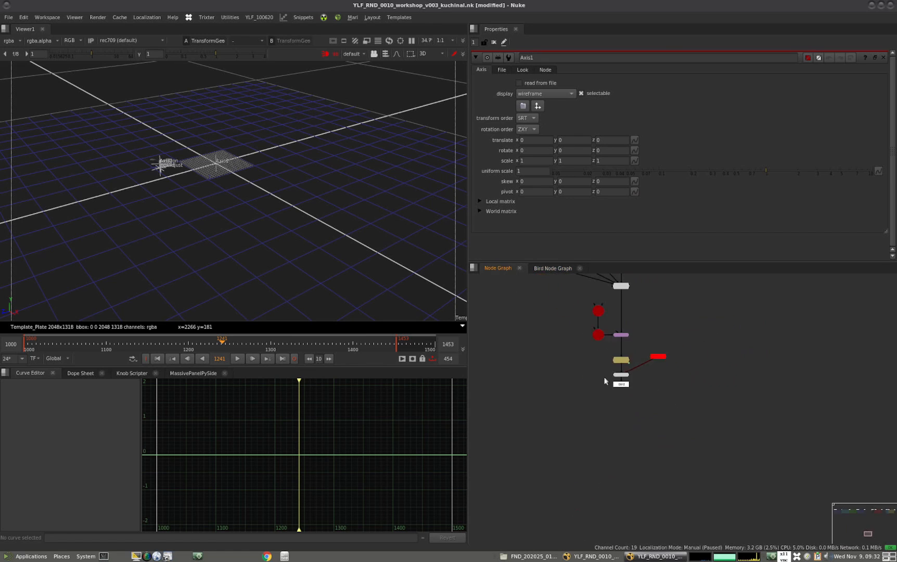
scroll(611, 405, "down", 8)
middle_click_drag(594, 370, 599, 453)
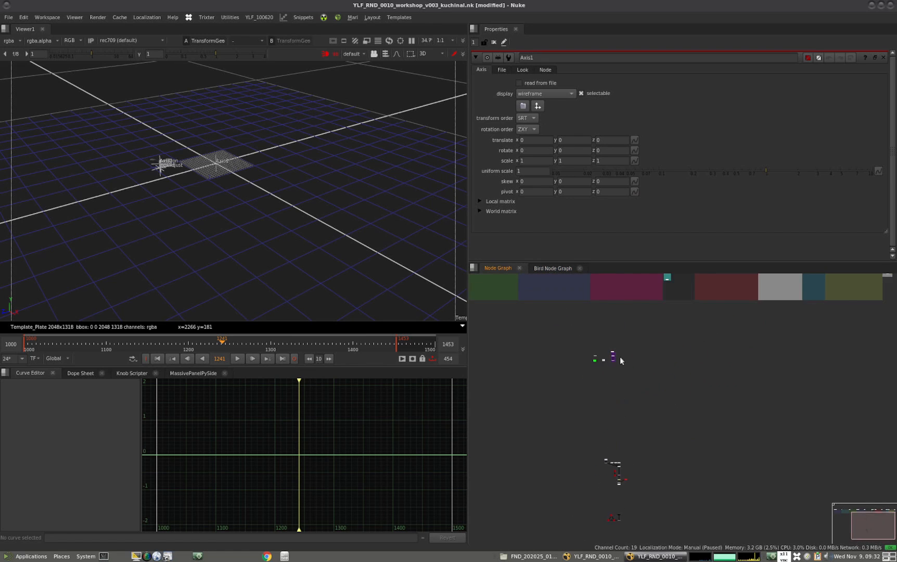
scroll(606, 360, "up", 10)
scroll(689, 360, "up", 3)
left_click(687, 362)
key("ctrl+Return")
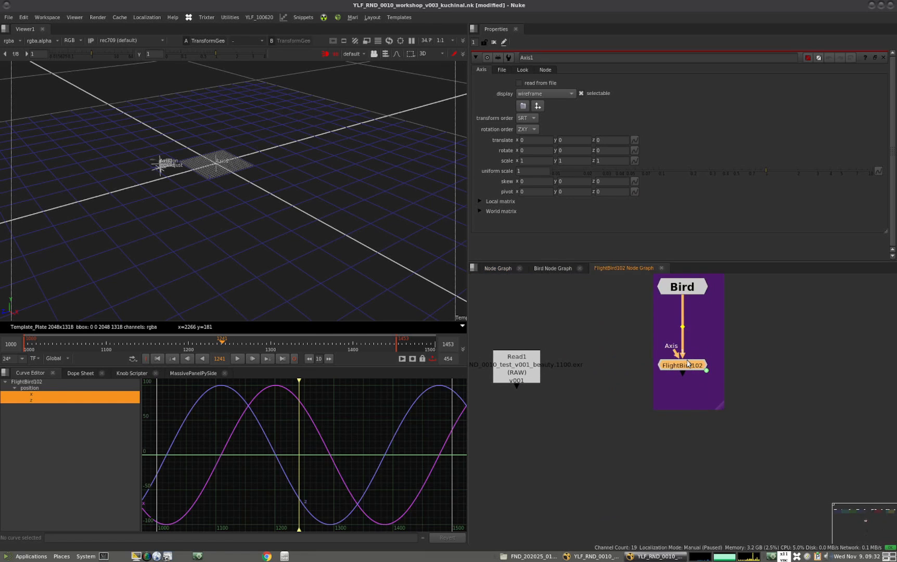
Open the translate expressions of Axis2 inside FlightBird102 and examine the random formula driving x
left_click(715, 443)
double_click(678, 415)
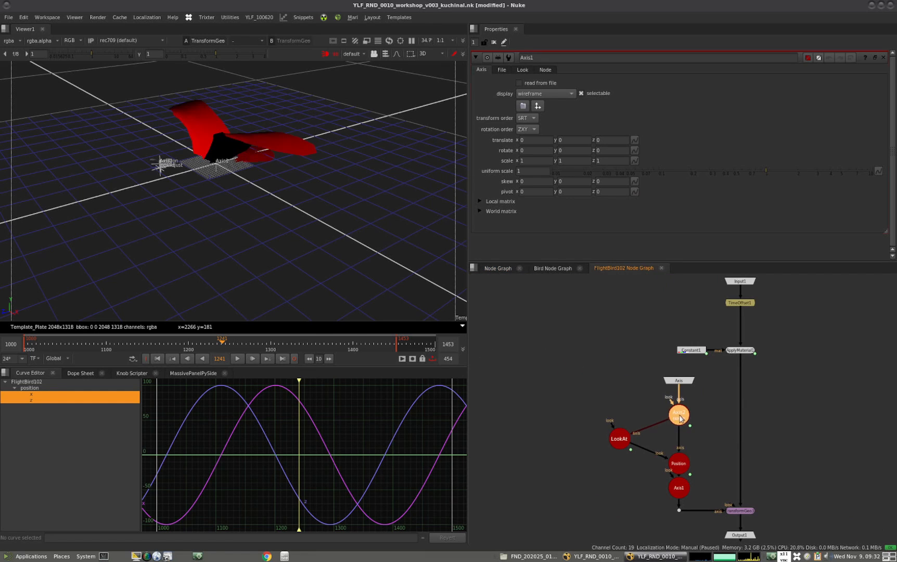
left_click(634, 140)
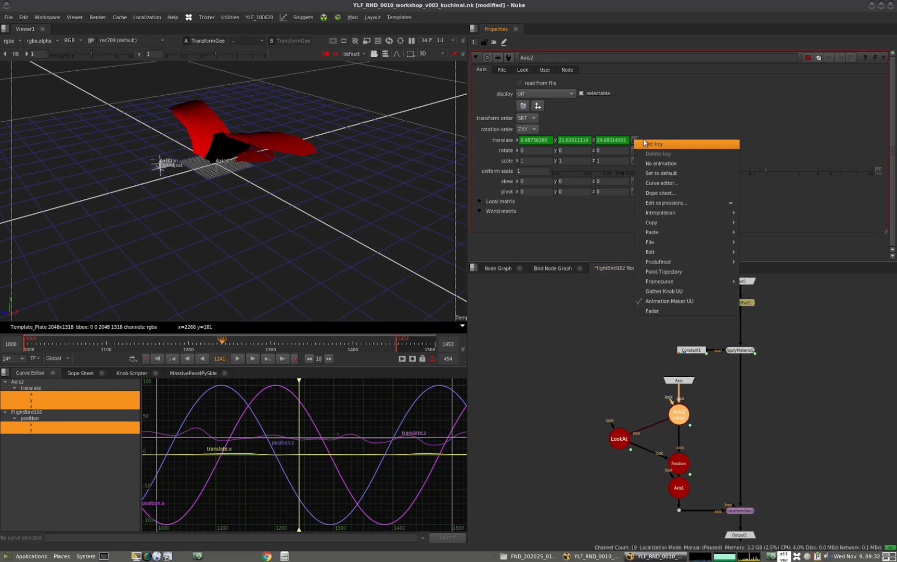
left_click(659, 202)
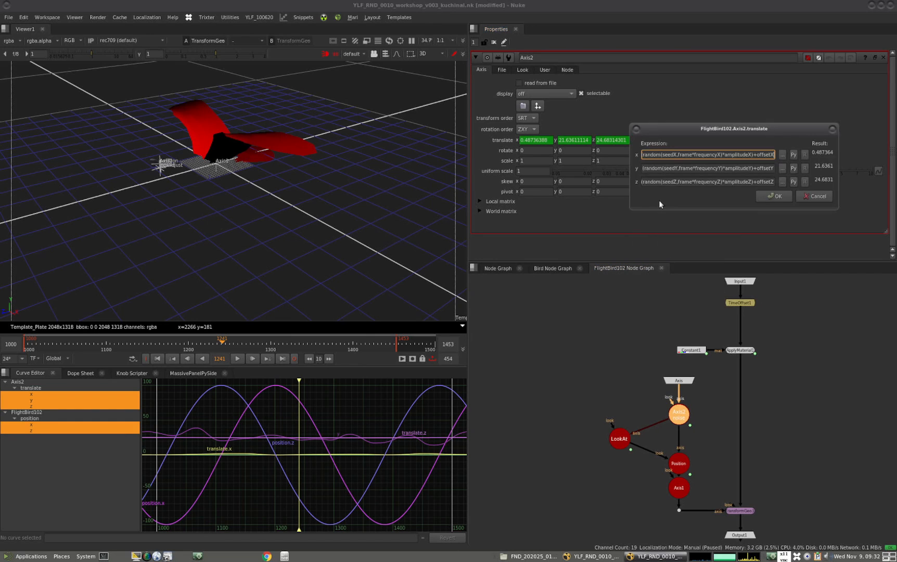
triple_click(721, 155)
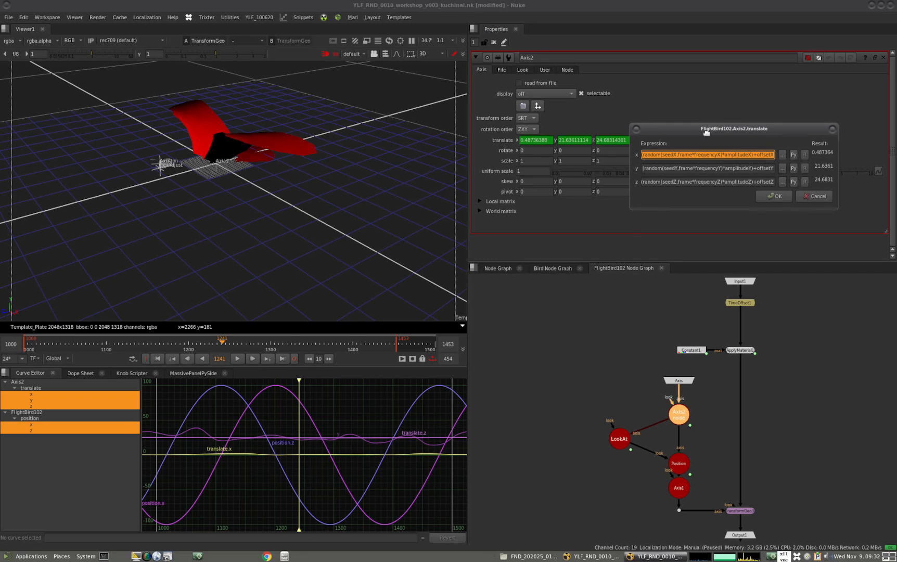
Keep the expression window aside, return to the main node graph and select the top axis of the triangle setup beside the bird
left_click_drag(727, 128, 83, 357)
left_click(497, 268)
scroll(604, 388, "down", 10)
middle_click_drag(658, 534, 600, 294)
scroll(612, 458, "up", 4)
scroll(589, 447, "up", 3)
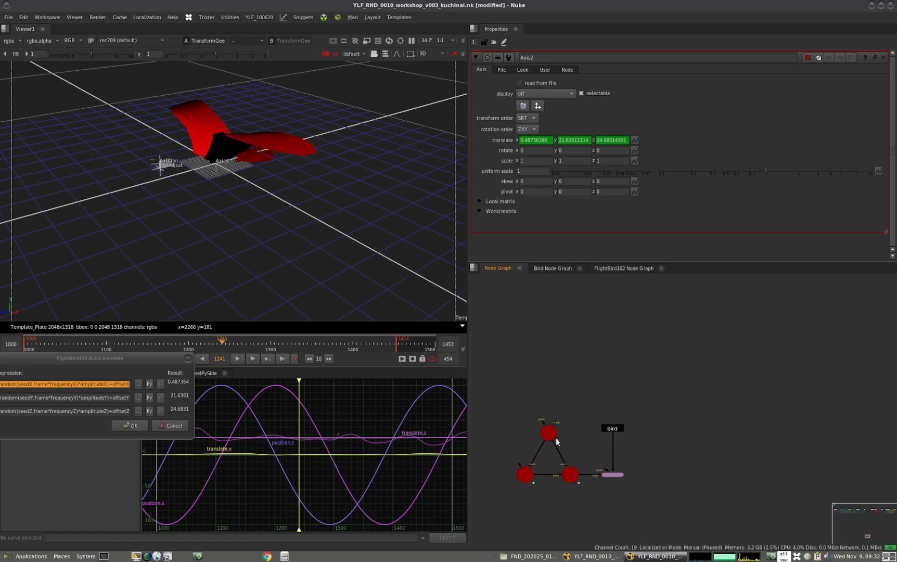
left_click_drag(140, 360, 224, 295)
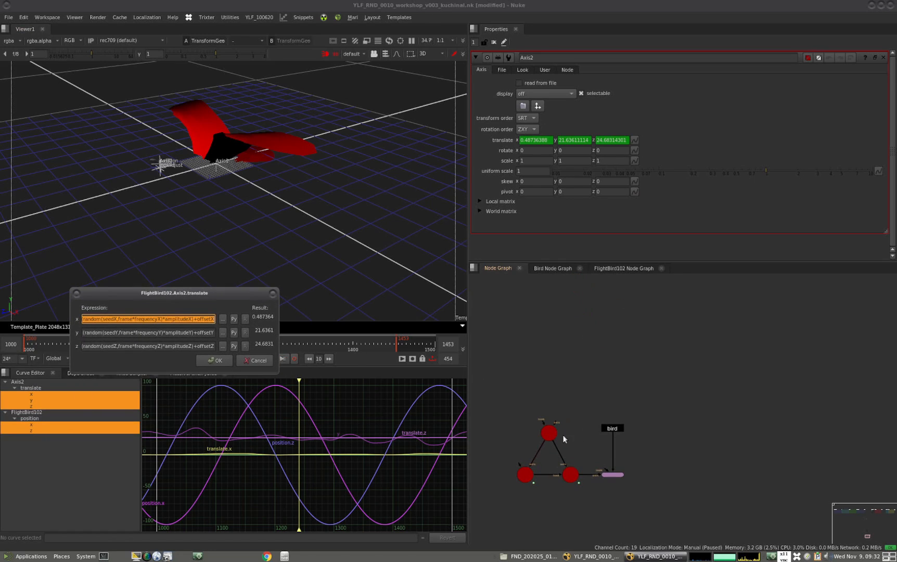
left_click(549, 433)
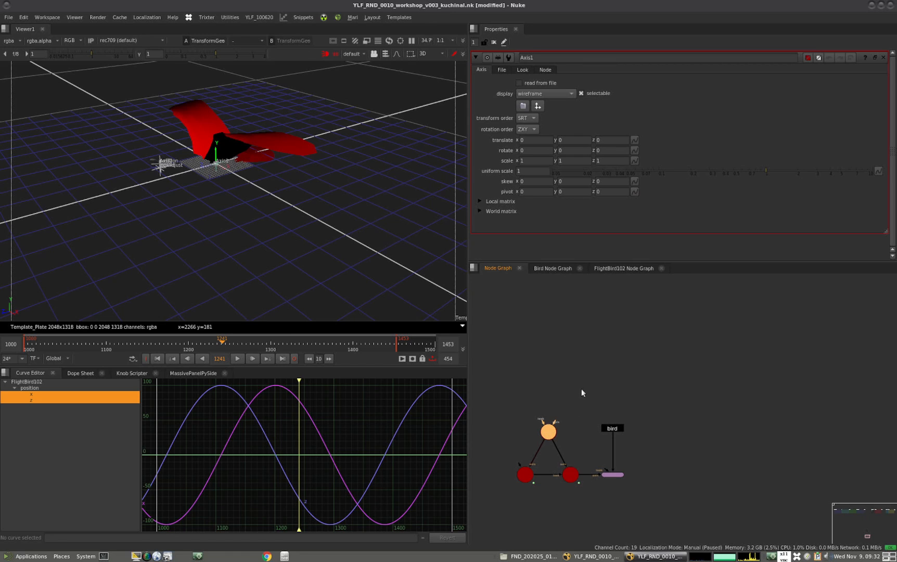
Open Axis2 of FlightBird102 in a floating properties window and show its custom random-movement knobs
left_click(548, 268)
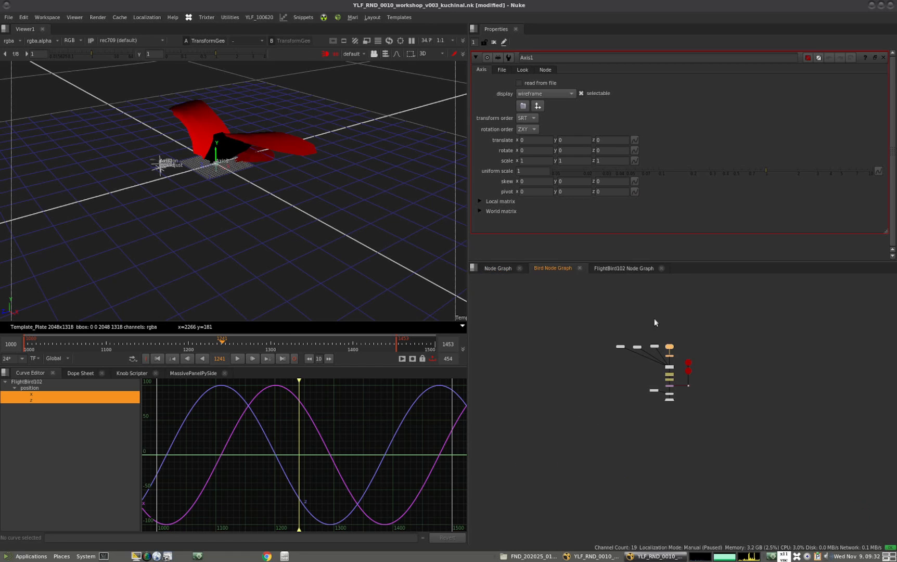
left_click(622, 269)
double_click(678, 415)
left_click_drag(541, 333, 283, 309)
left_click(229, 336)
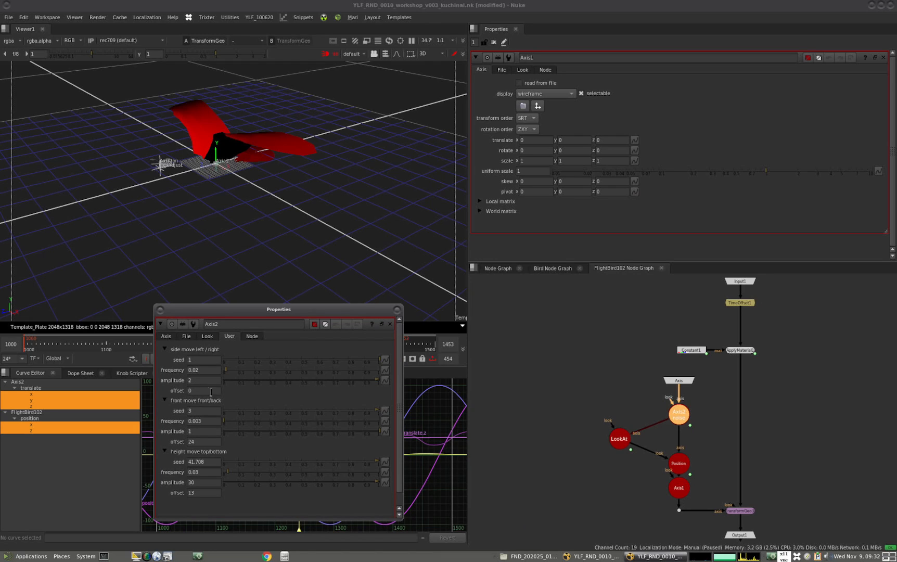
Open the top axis of the main graph's triangle setup in its own floating properties window beside Axis2's
left_click(495, 269)
left_click(692, 400)
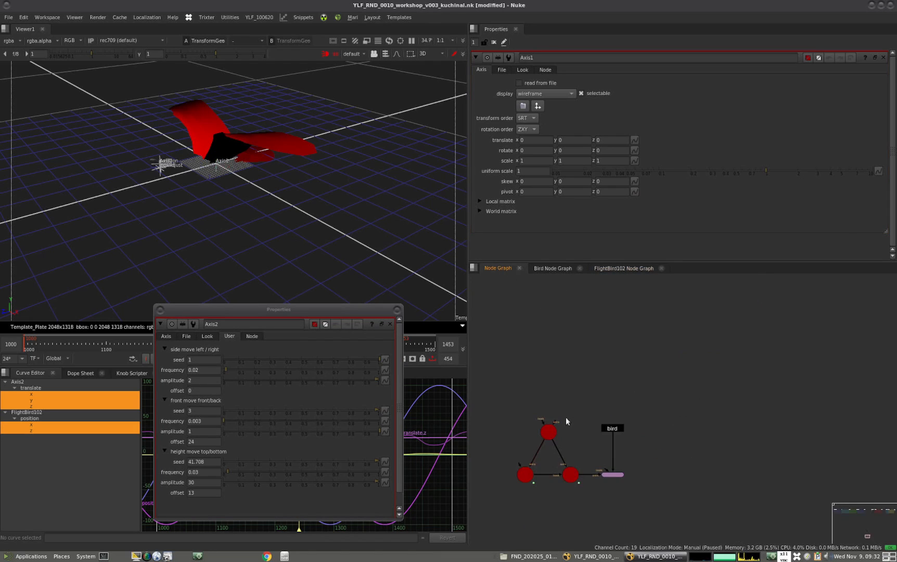
middle_click_drag(555, 416, 574, 417)
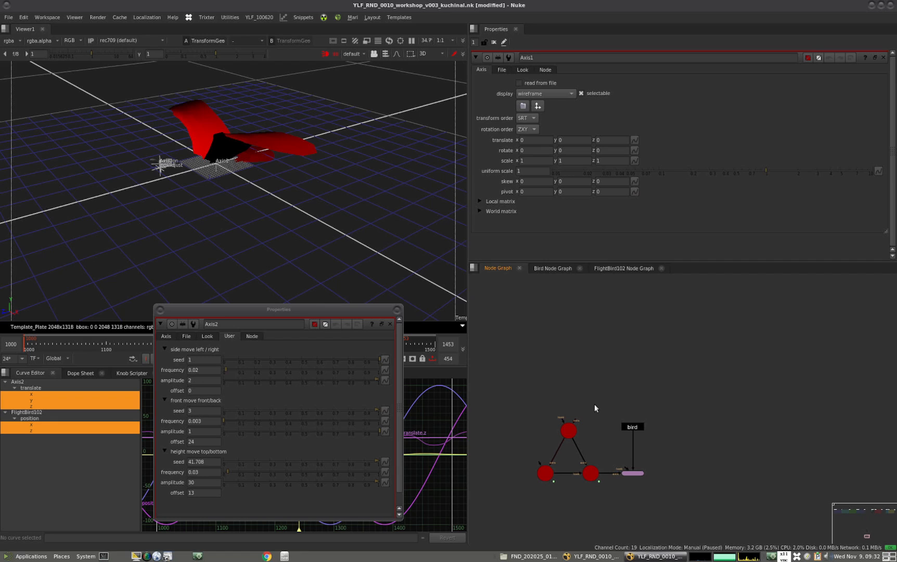
double_click(567, 432, "ctrl")
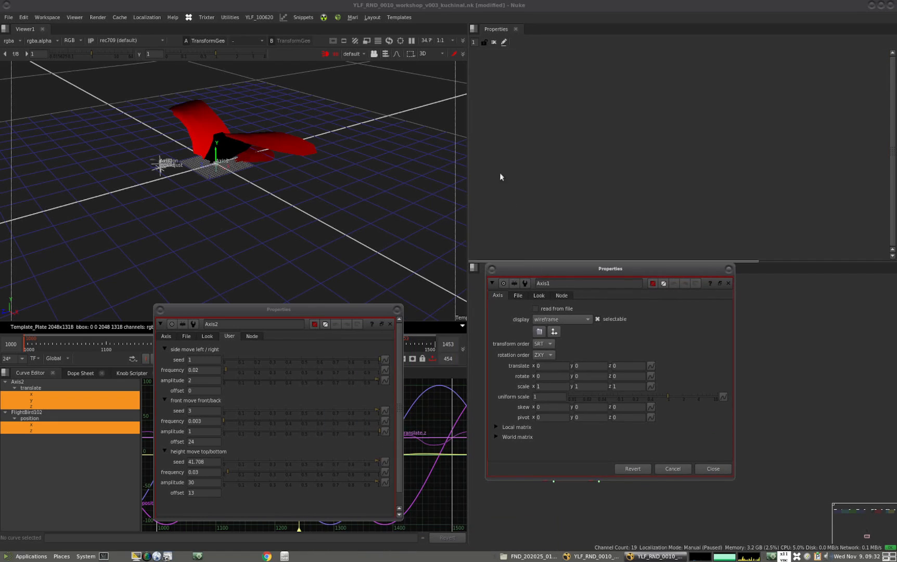
Enable knob editing and add four floating-point knobs to Axis1
left_click(504, 42)
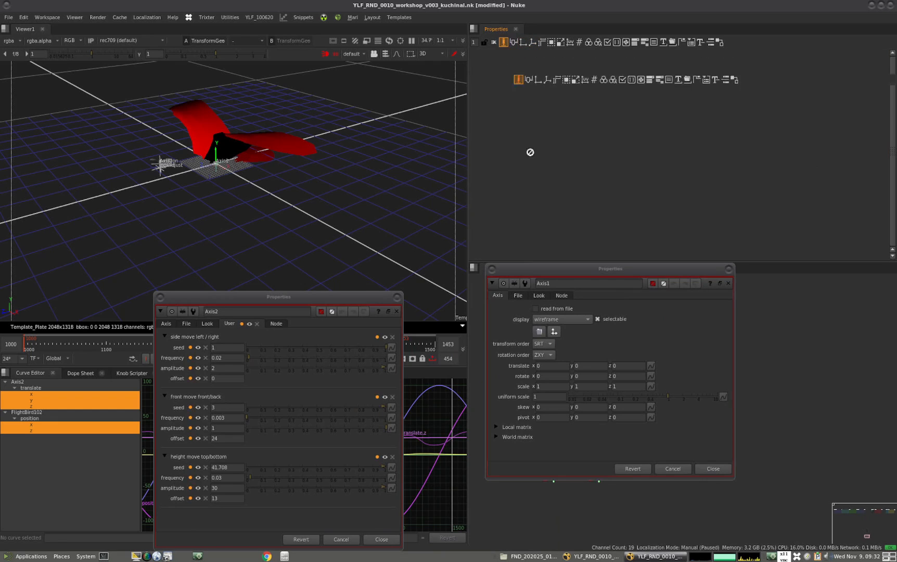
mouse_move(493, 40)
left_mouse_down()
mouse_move(512, 307)
mouse_move(522, 308)
mouse_move(503, 48)
left_mouse_up()
left_click(736, 53)
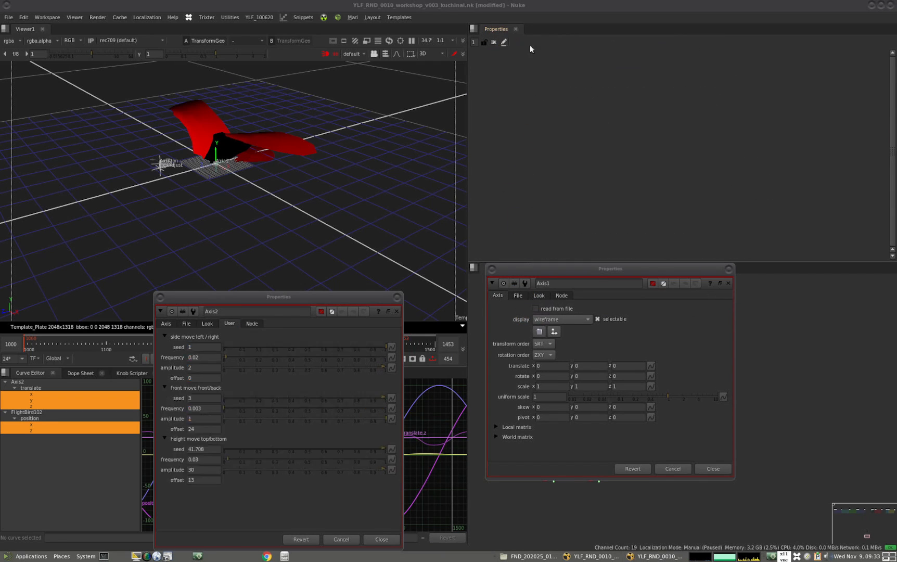
left_click(507, 44)
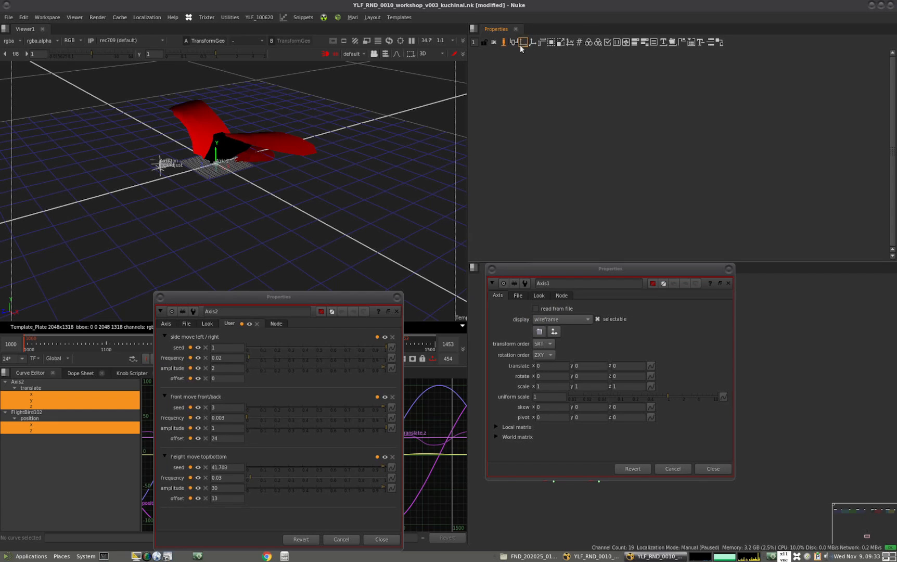
left_click_drag(524, 48, 519, 312)
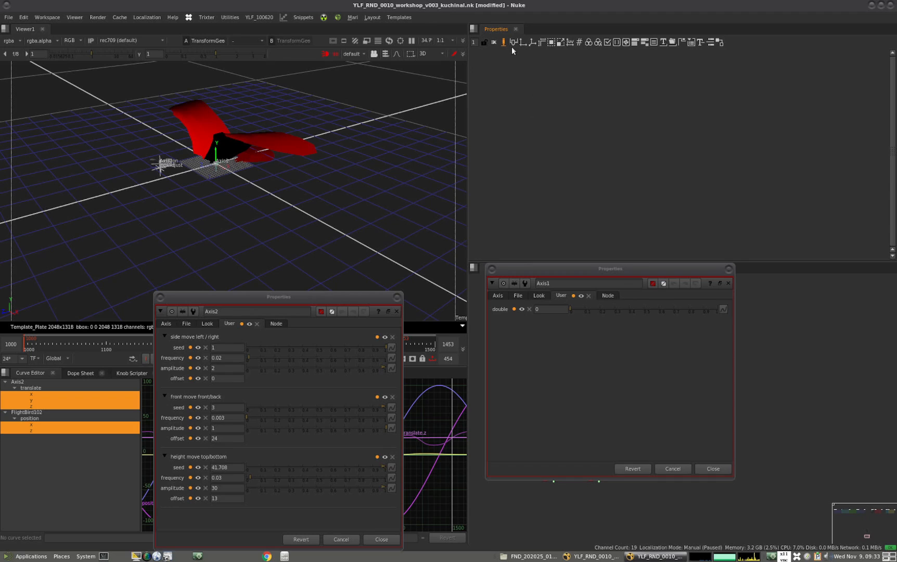
left_click_drag(514, 44, 502, 332)
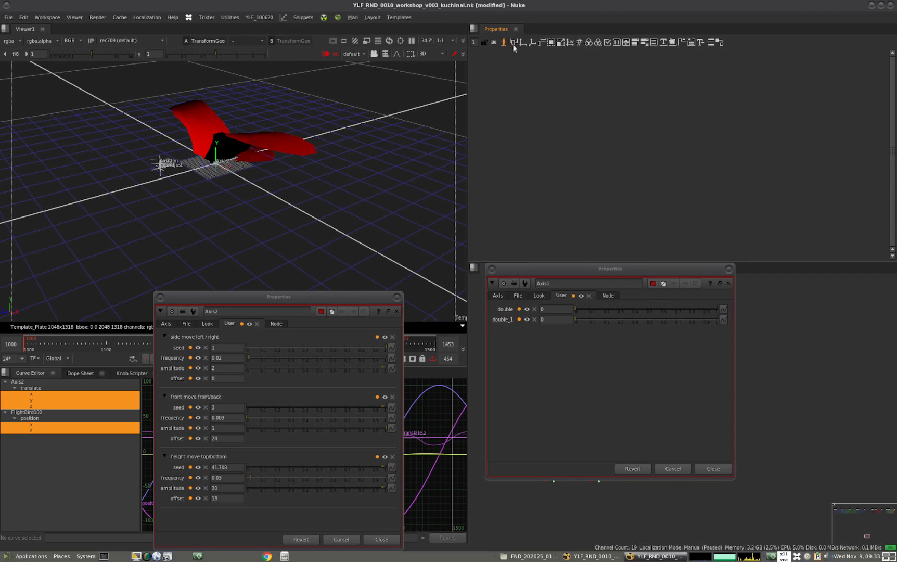
left_click_drag(518, 46, 504, 339)
left_click_drag(515, 46, 531, 350)
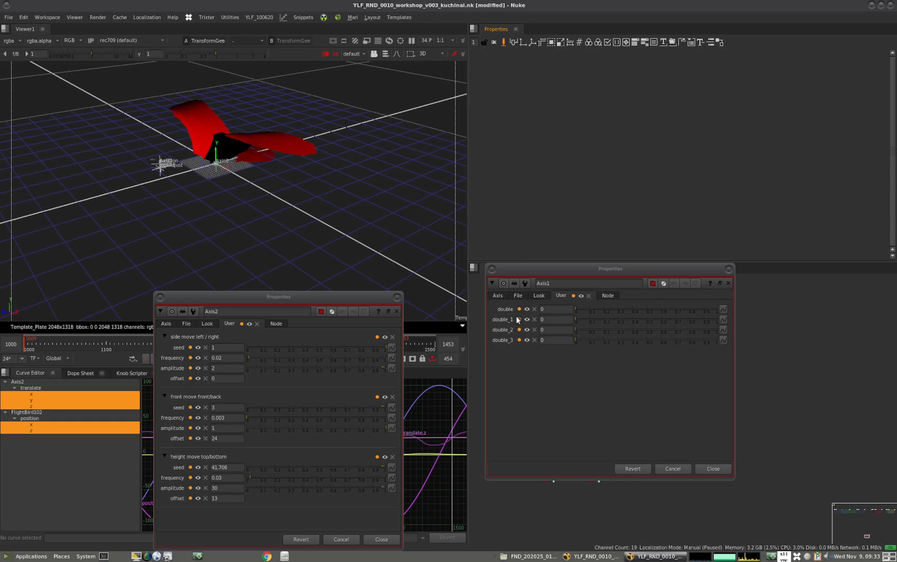
Try to copy the side-move seed, frequency, amplitude and offset knobs from Axis2 into Axis1
left_click_drag(329, 299, 364, 268)
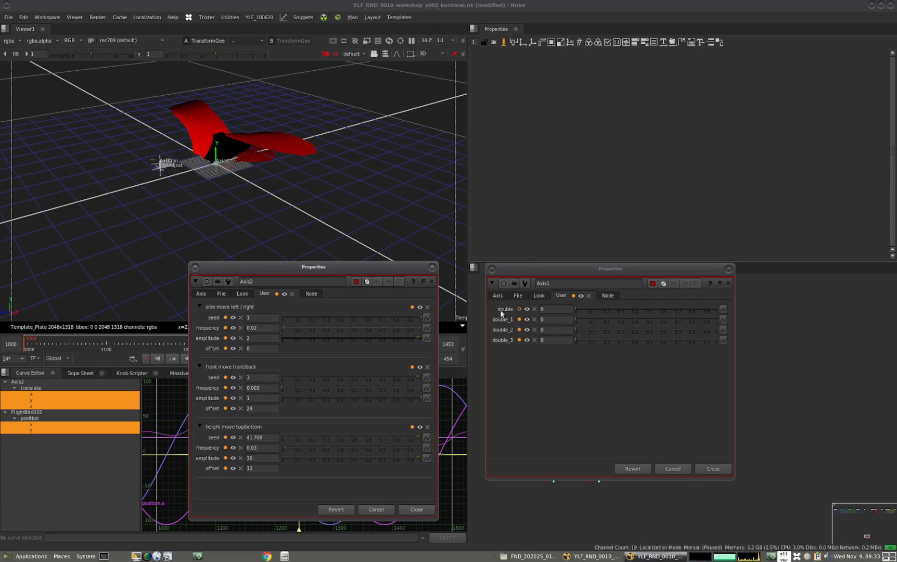
left_click_drag(194, 311, 311, 348)
left_click(565, 396)
left_click_drag(192, 314, 247, 355)
left_click_drag(305, 317, 568, 387)
left_click_drag(223, 319, 519, 360)
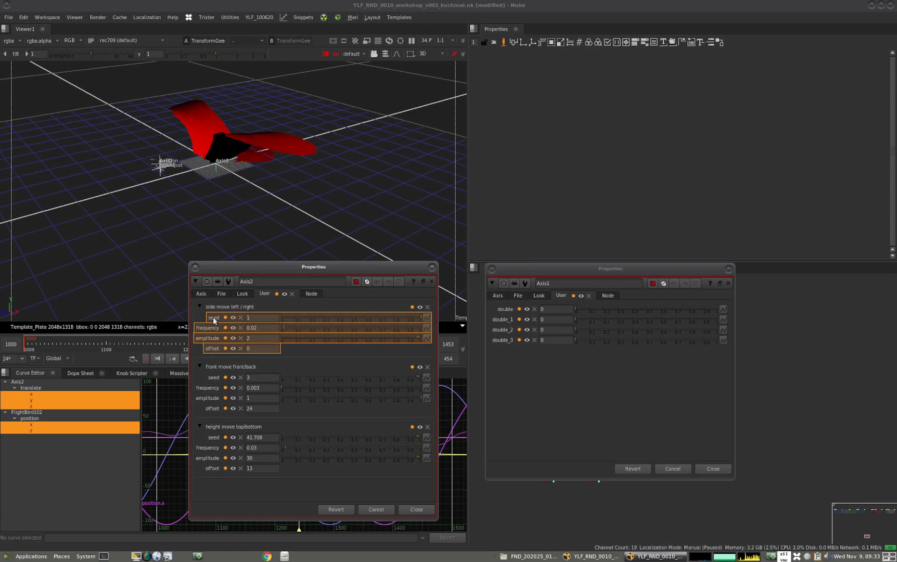
left_click(214, 318, "ctrl")
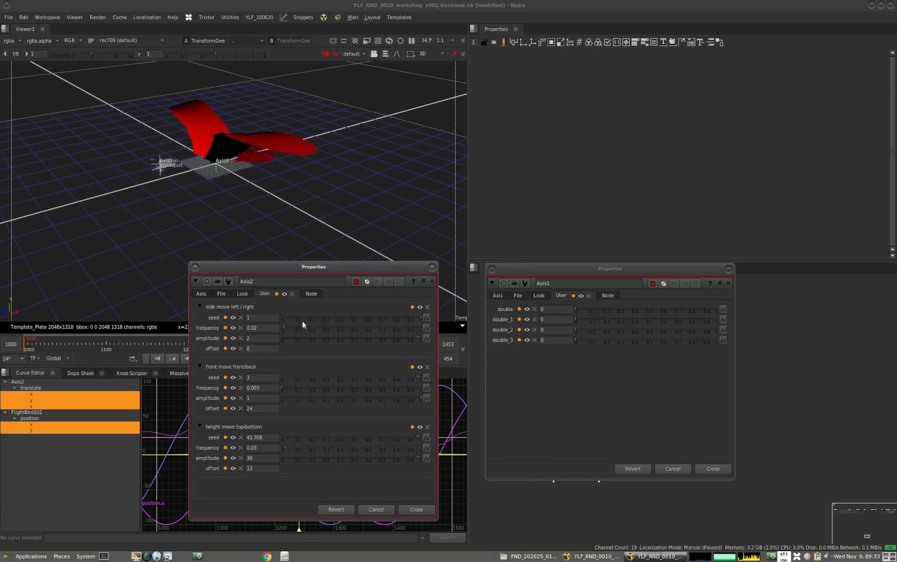
Set both the name and the label of Axis1's first custom knob to seedX
left_click(519, 310)
double_click(498, 337)
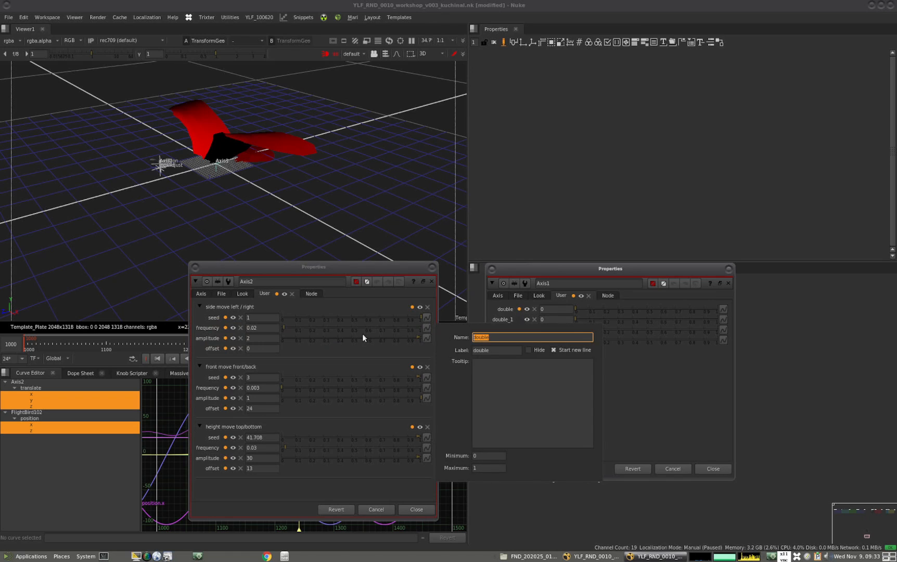
type("seed")
double_click(486, 336)
double_click(493, 349)
key("BackSpace")
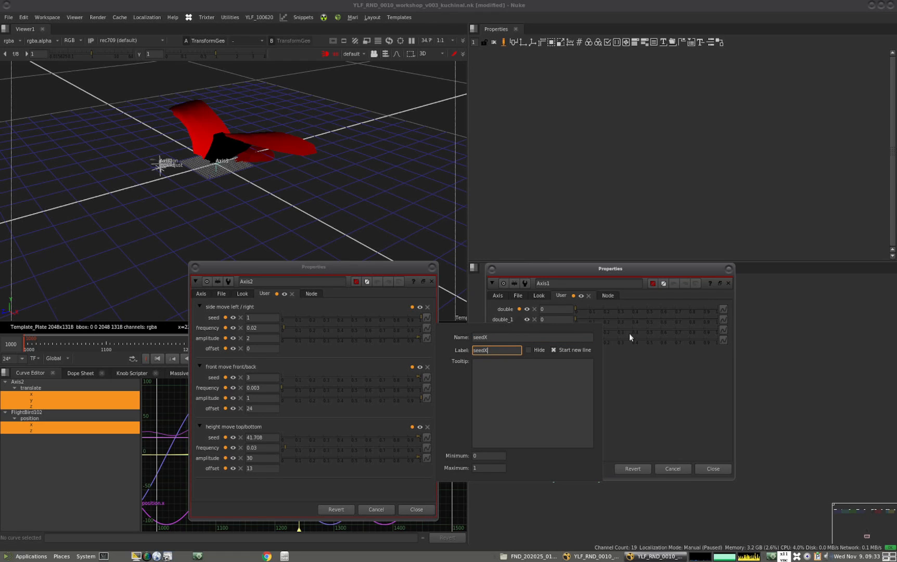
left_click(627, 382)
Set both the name and the label of Axis1's second custom knob to frequencyX
left_click(518, 322)
double_click(502, 348)
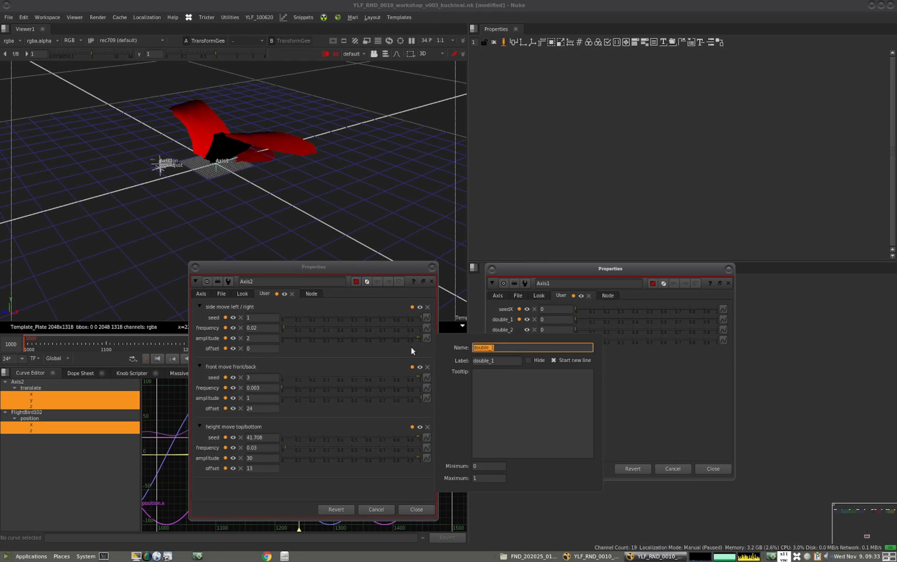
type("frequencyX")
key("ctrl+a")
key("ctrl+c")
left_click_drag(507, 360, 452, 361)
key("ctrl+v")
left_click(628, 380)
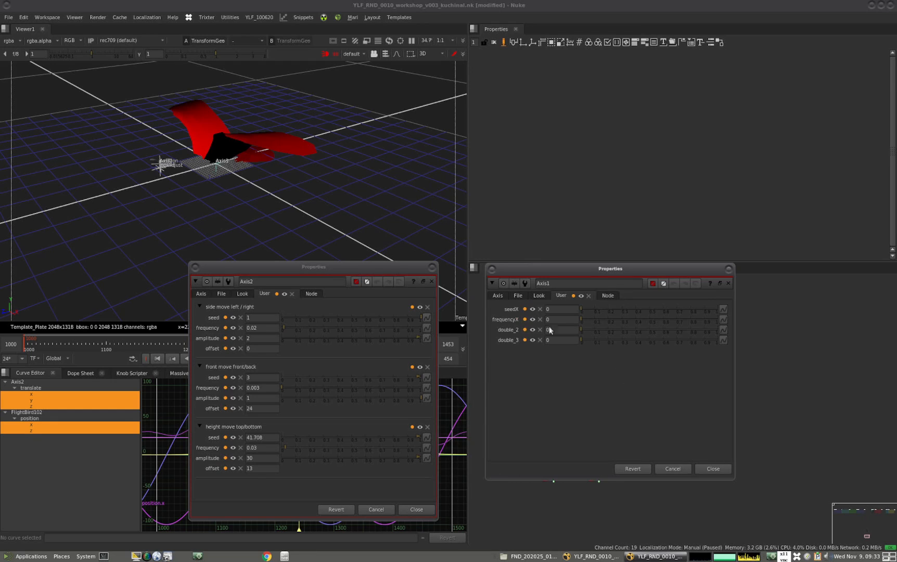
Set both the name and the label of Axis1's third custom knob to amplitudeX
left_click(503, 331)
double_click(514, 360)
type("amplitudeX")
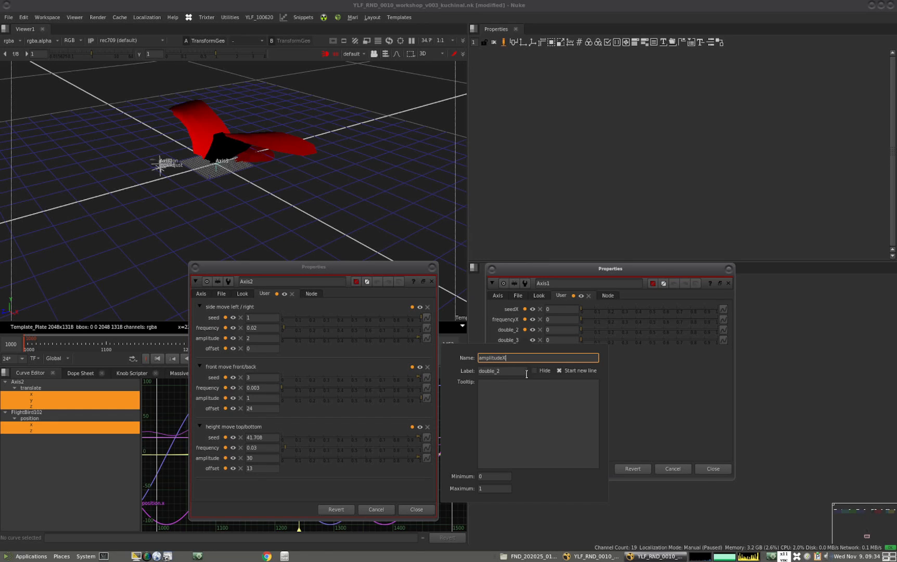
key("ctrl+a")
key("ctrl+c")
double_click(495, 373)
key("ctrl+v")
key("Return")
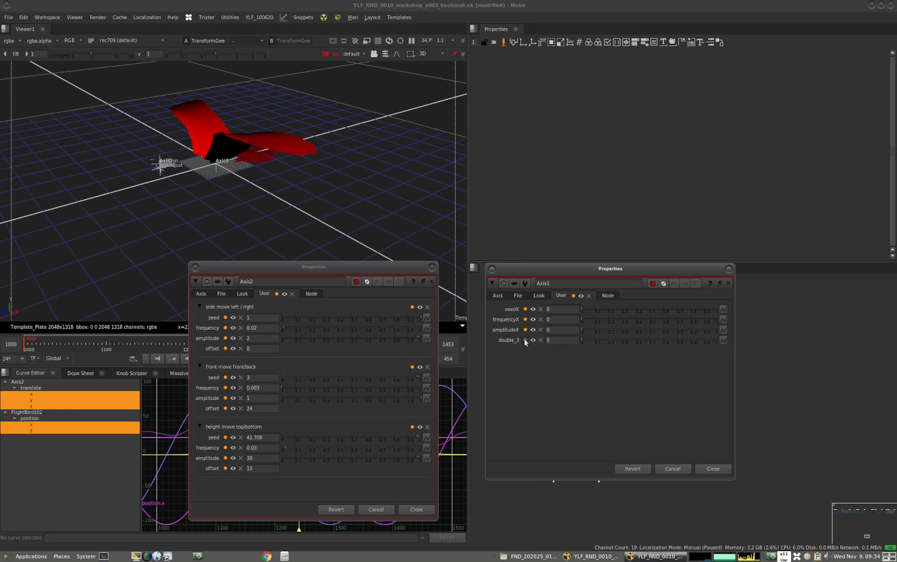
Set both the name and the label of Axis1's fourth custom knob to offsetX
left_click(525, 341)
left_click_drag(506, 368, 356, 370)
type("offset")
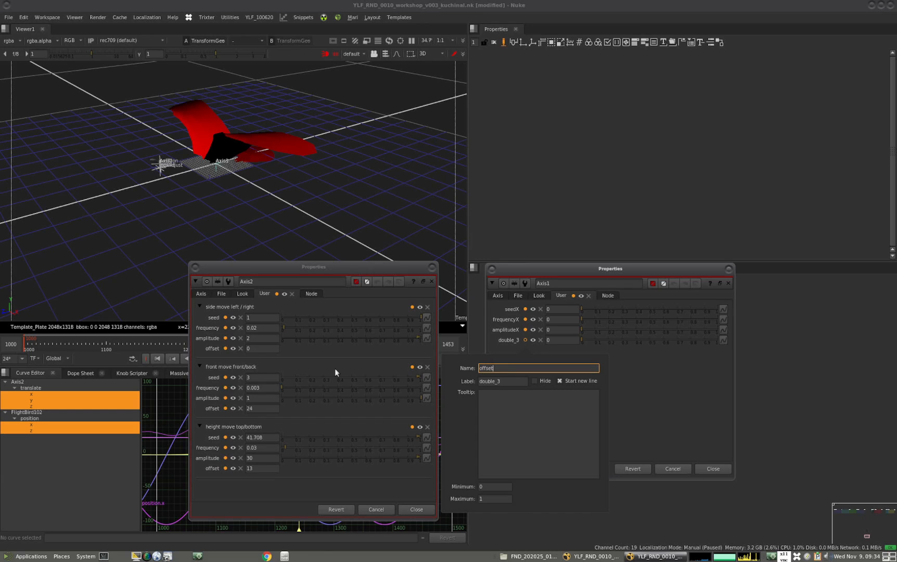
type("X")
left_click_drag(509, 364, 480, 385)
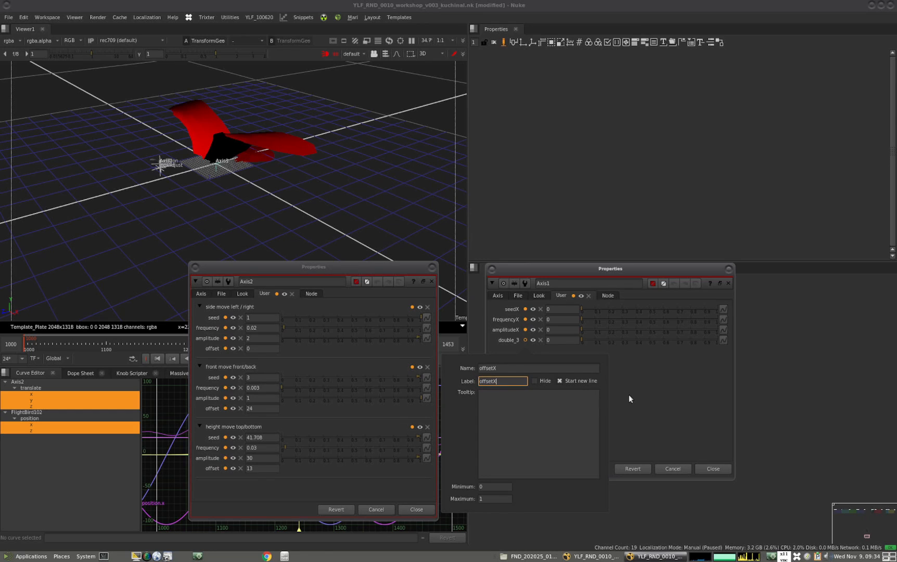
key("Return")
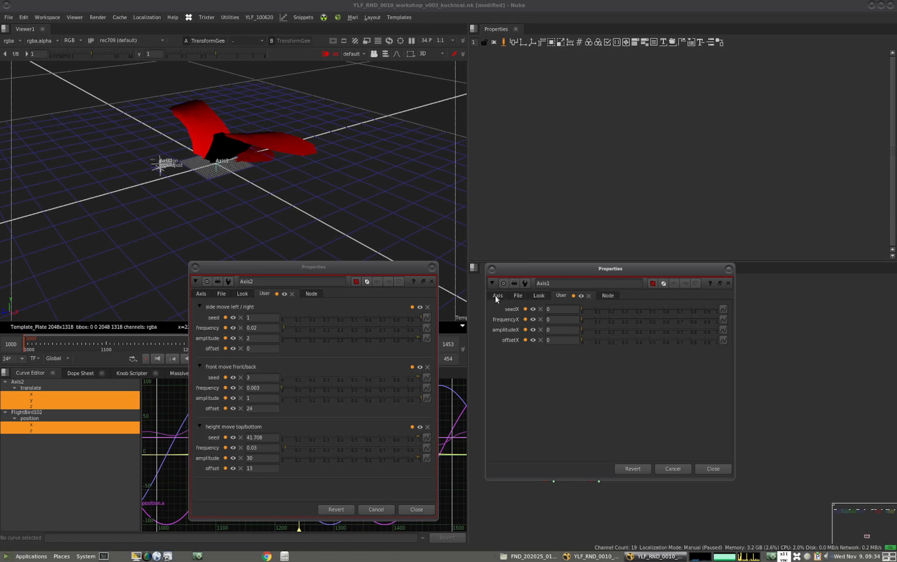
Copy the random expression from Axis2's translate x and bring up Axis1's transform settings beside the node graph
left_click(200, 294)
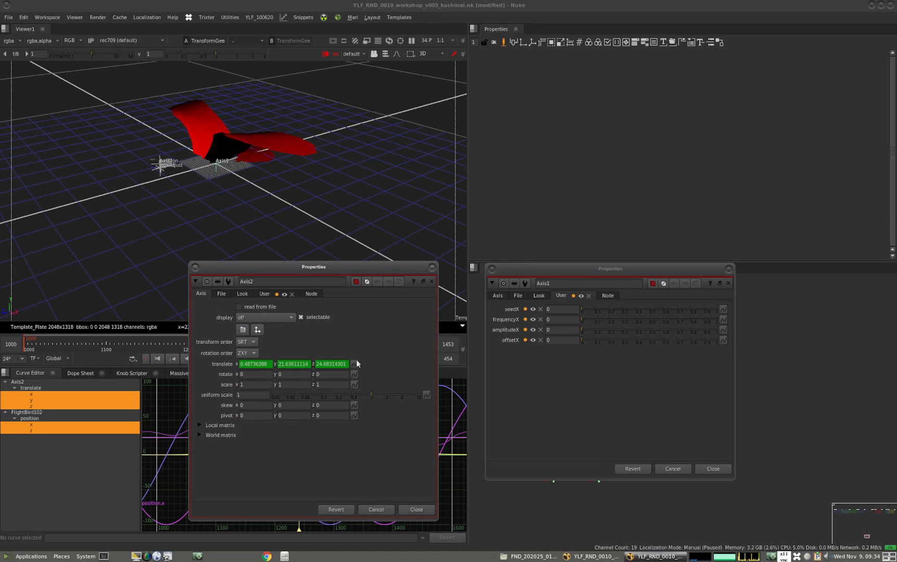
left_click(502, 43)
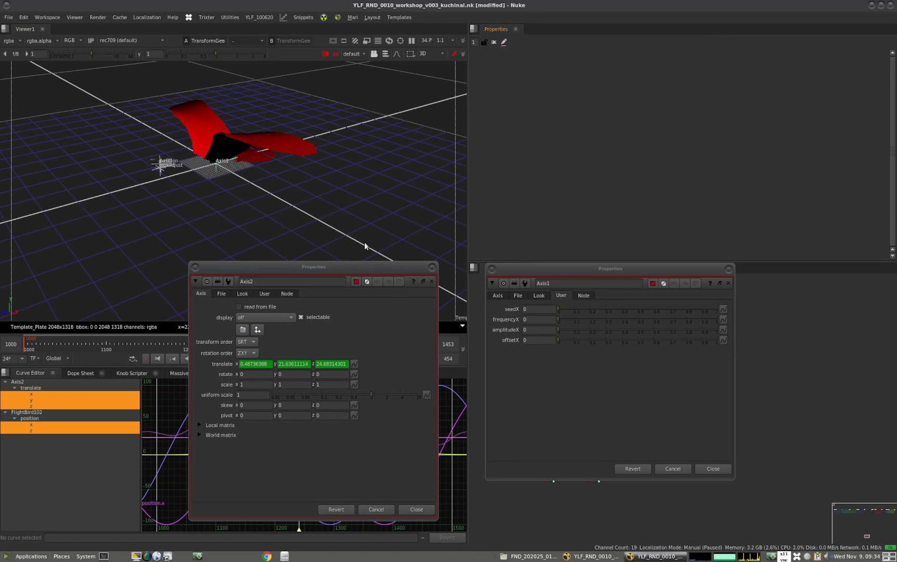
left_click(355, 364)
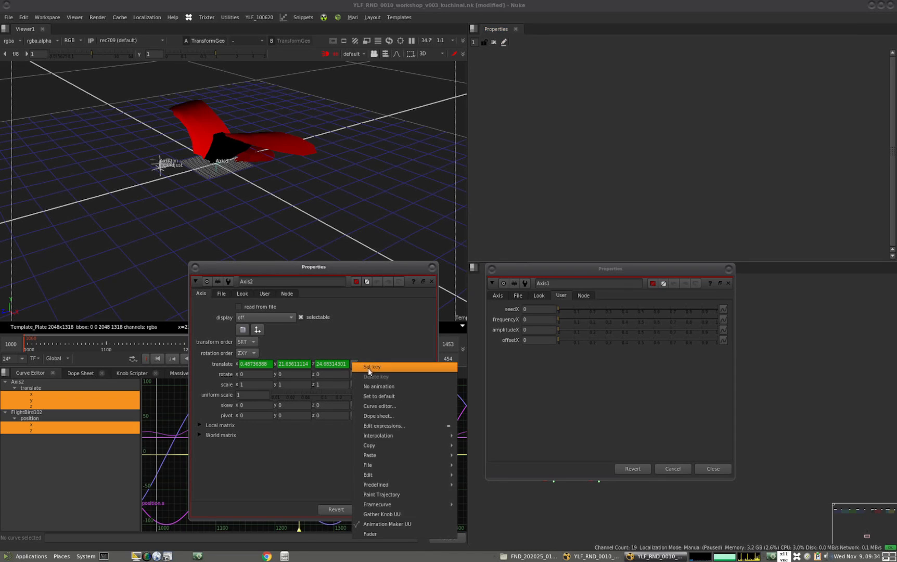
left_click(379, 426)
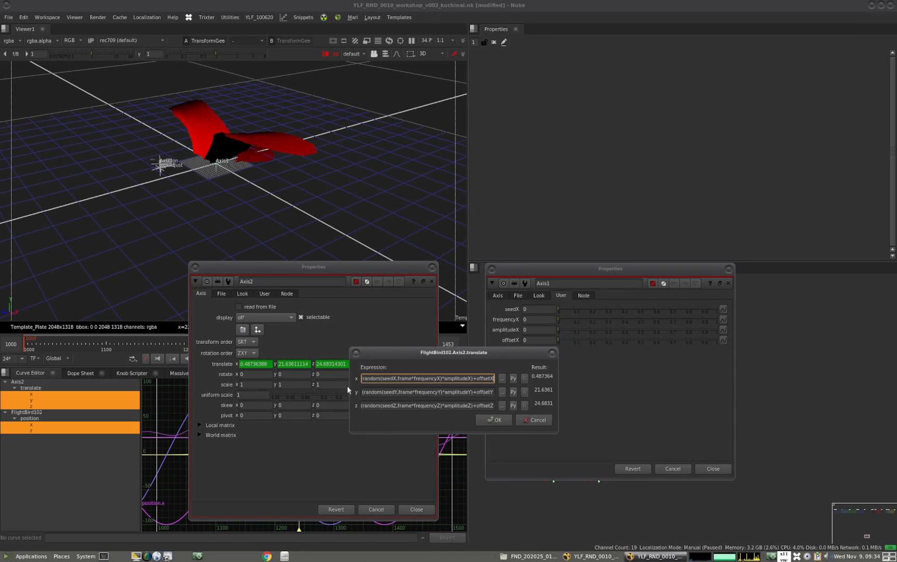
triple_click(392, 382)
key("ctrl+c")
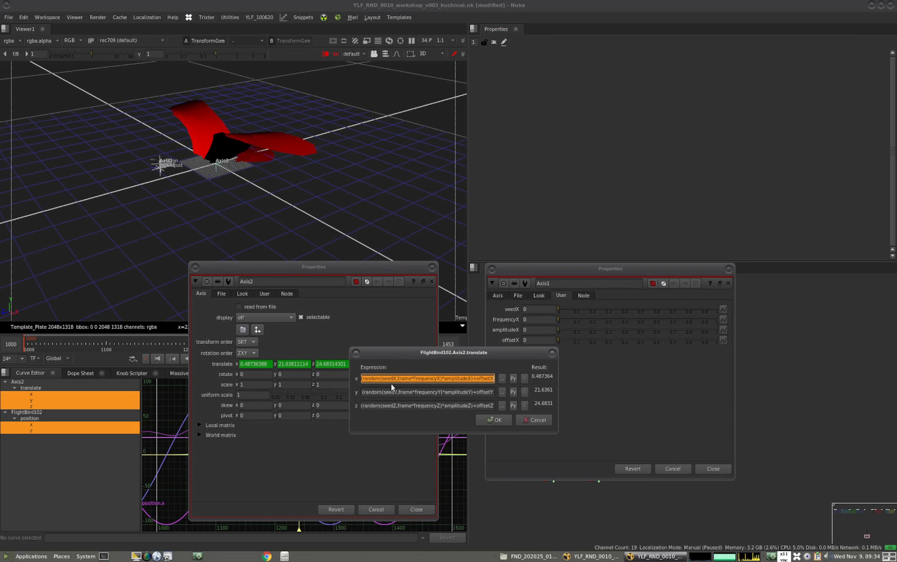
left_click(552, 355)
left_click(497, 294)
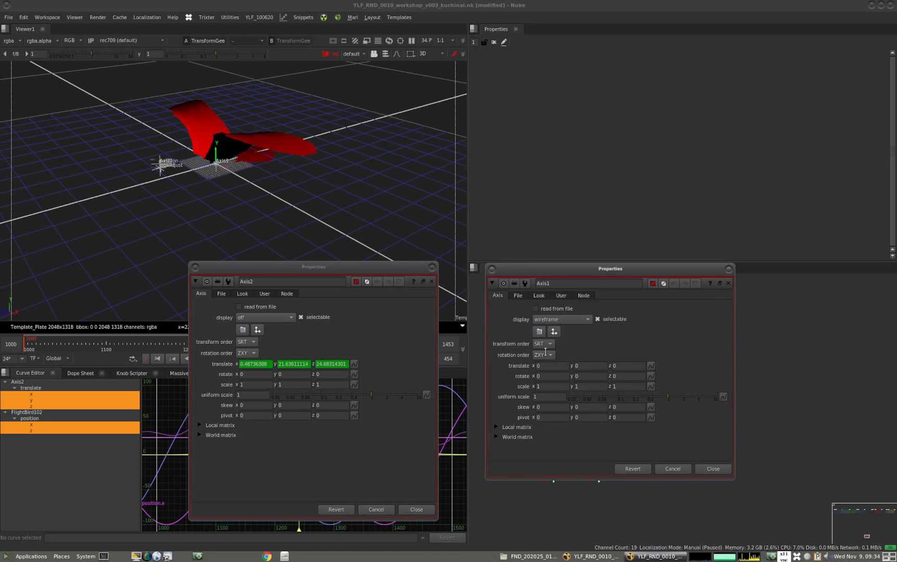
left_click_drag(432, 270, 197, 300)
left_click_drag(572, 269, 283, 115)
scroll(613, 415, "up", 5)
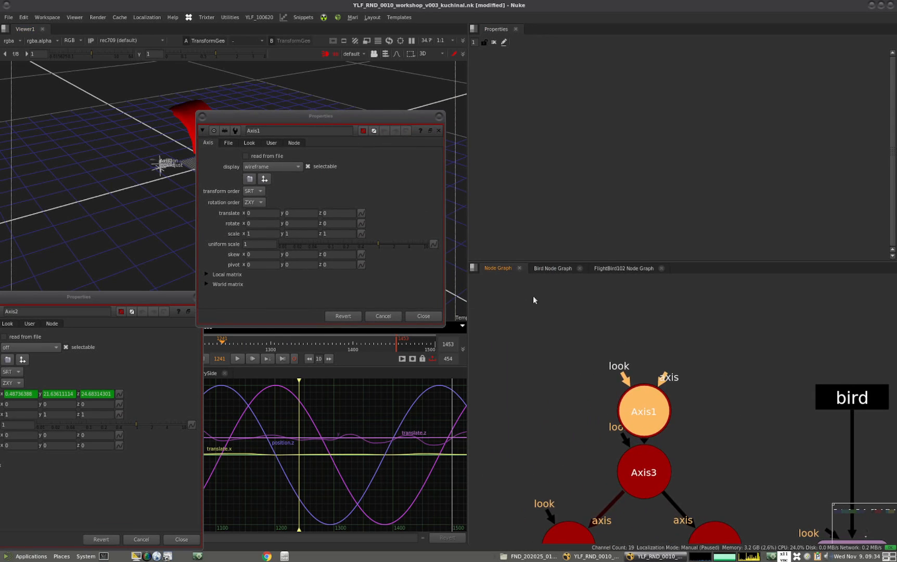
Extract Axis3 from the tree so Axis1 feeds lookAt and position directly, and move Axis3 out of the way
scroll(612, 372, "down", 5)
left_click(674, 378)
middle_click_drag(674, 378, 697, 395, "alt")
middle_click_drag(675, 343, 674, 409)
left_click_drag(623, 388, 631, 371)
left_click_drag(628, 414, 633, 413)
double_click(629, 413)
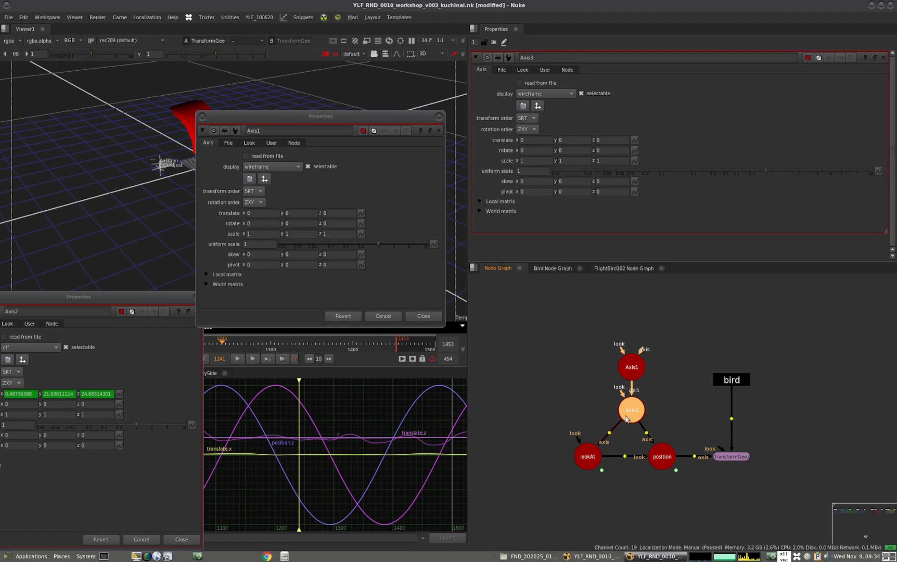
key("ctrl+shift+x")
left_click_drag(663, 405, 528, 385)
scroll(581, 397, "down", 4)
left_click_drag(583, 382, 515, 471)
scroll(638, 386, "up", 7)
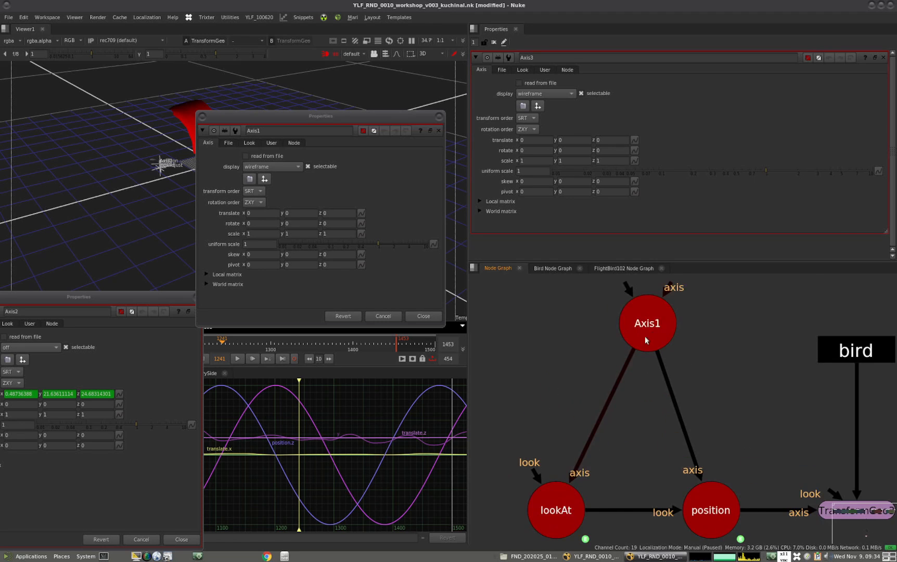
Rename Axis1 to noise and place it above the lookAt and position axes
left_click(651, 333)
key("n")
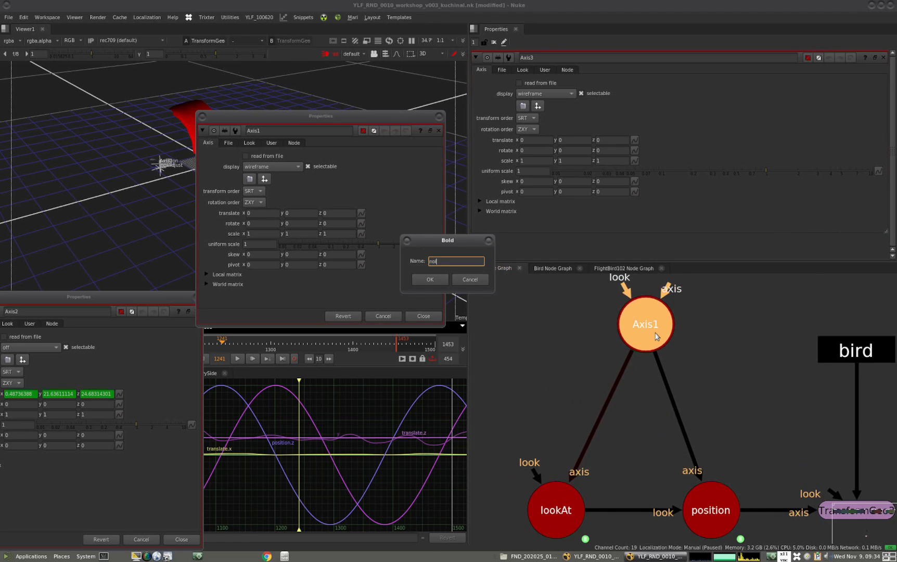
type("noise")
key("Return")
left_click_drag(635, 334, 642, 361)
Enter (random(seedX,frame*frequencyX)*amplitudeX)+offsetX as the expression for the noise axis's translate x and widen the expression window
left_click(271, 143)
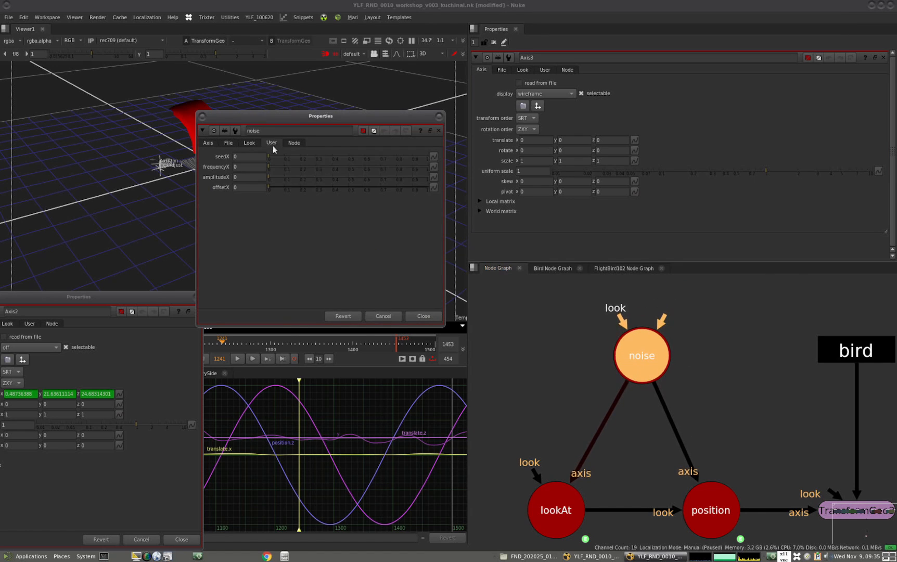
left_click_drag(282, 122, 315, 144)
left_click(240, 165)
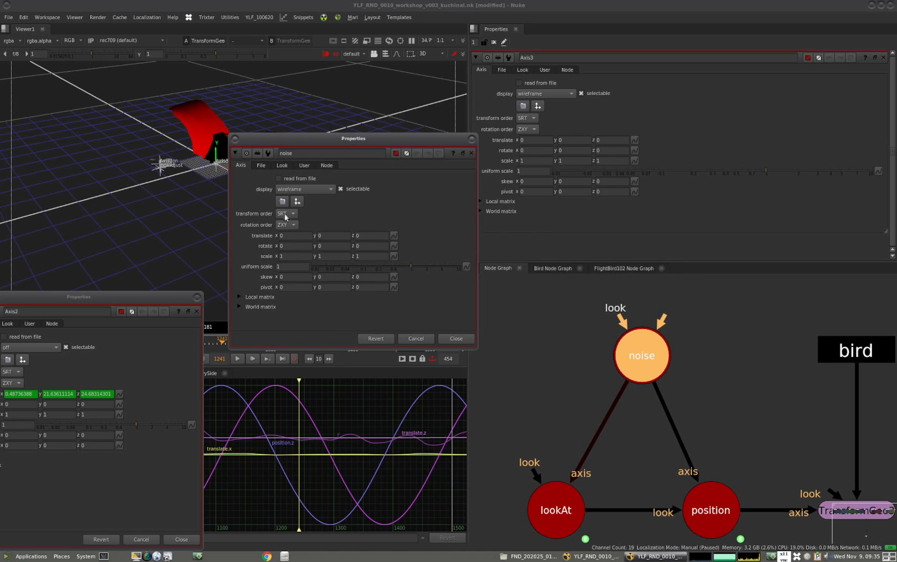
left_click(301, 236)
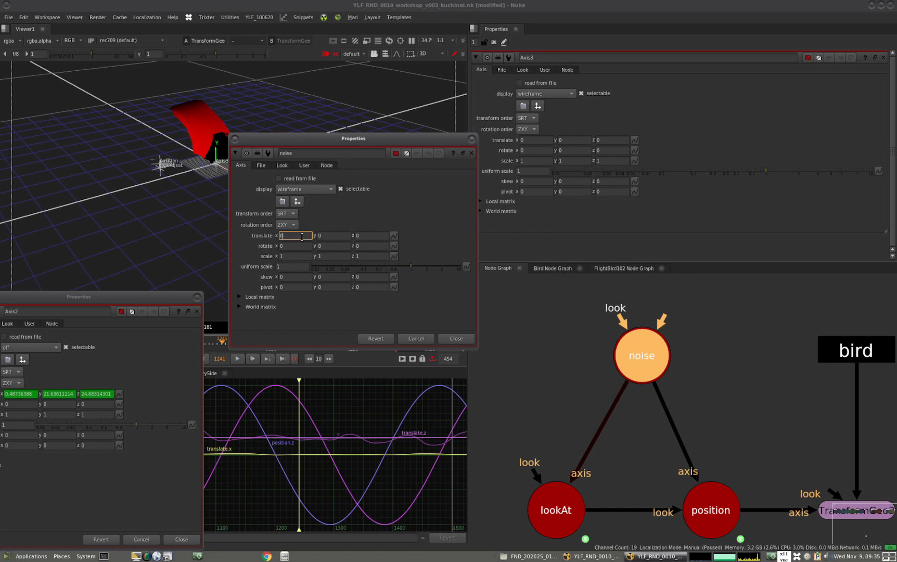
key("equal")
key("ctrl+v")
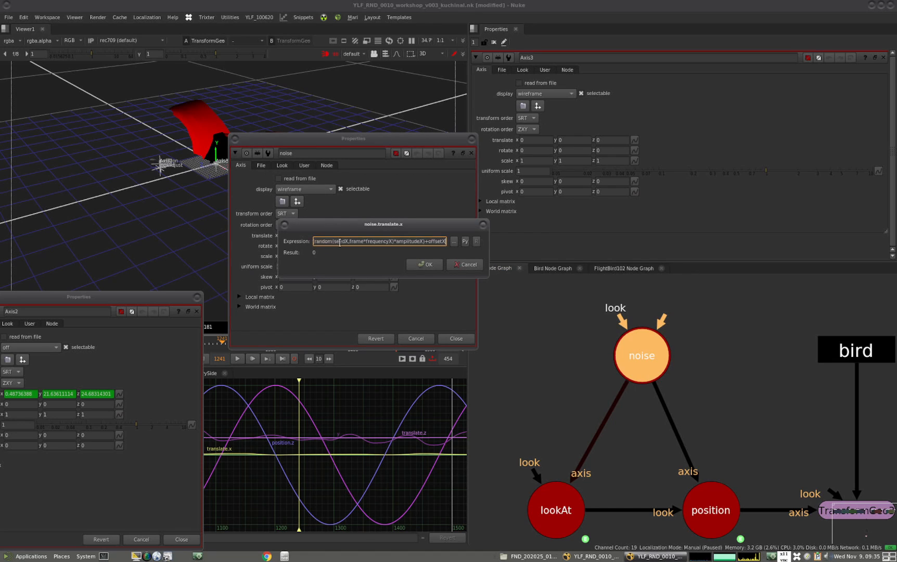
left_click_drag(486, 277, 809, 274)
left_click_drag(512, 225, 516, 242)
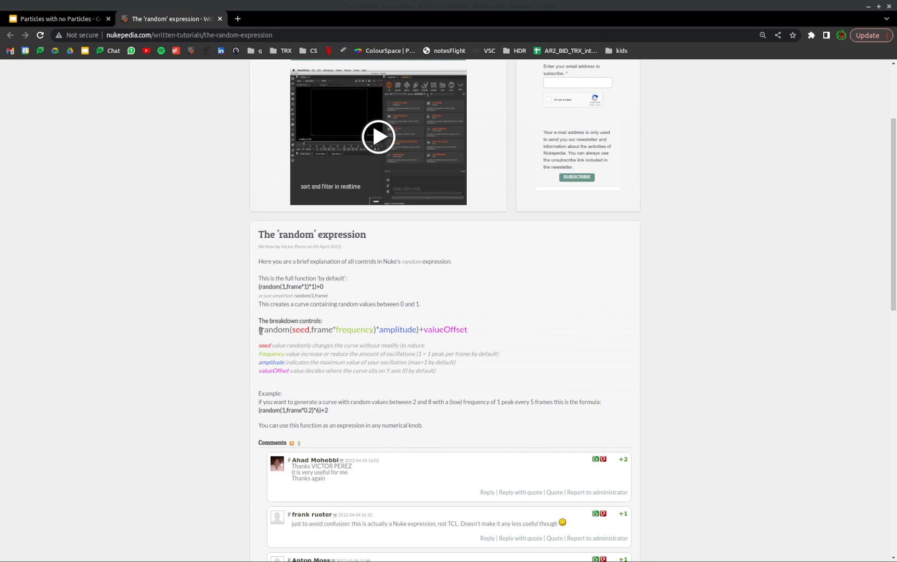
Switch to the browser and examine the seed, frequency, amplitude and valueOffset terms of the random expression on Nukepedia
left_click_drag(259, 330, 356, 329)
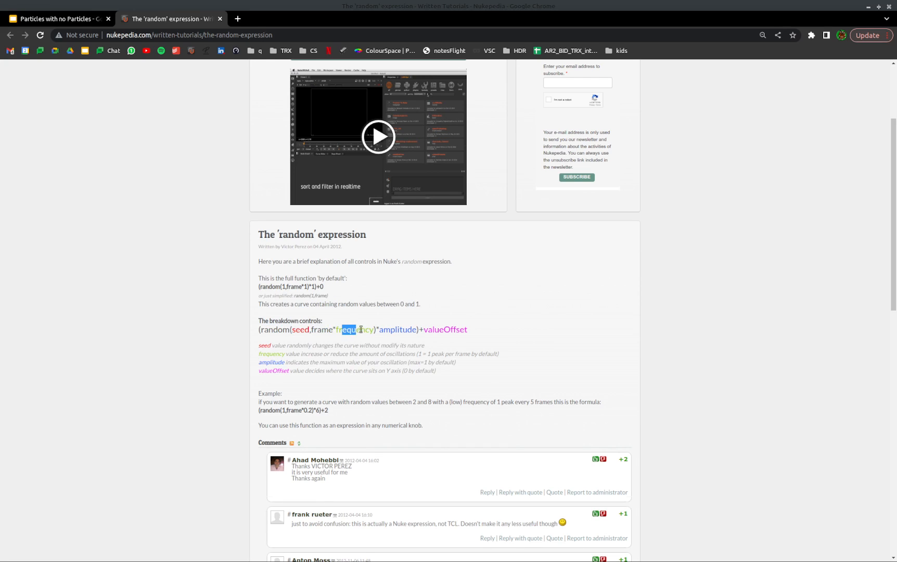
left_click_drag(261, 330, 301, 330)
left_click_drag(433, 331, 464, 330)
left_click_drag(341, 331, 402, 331)
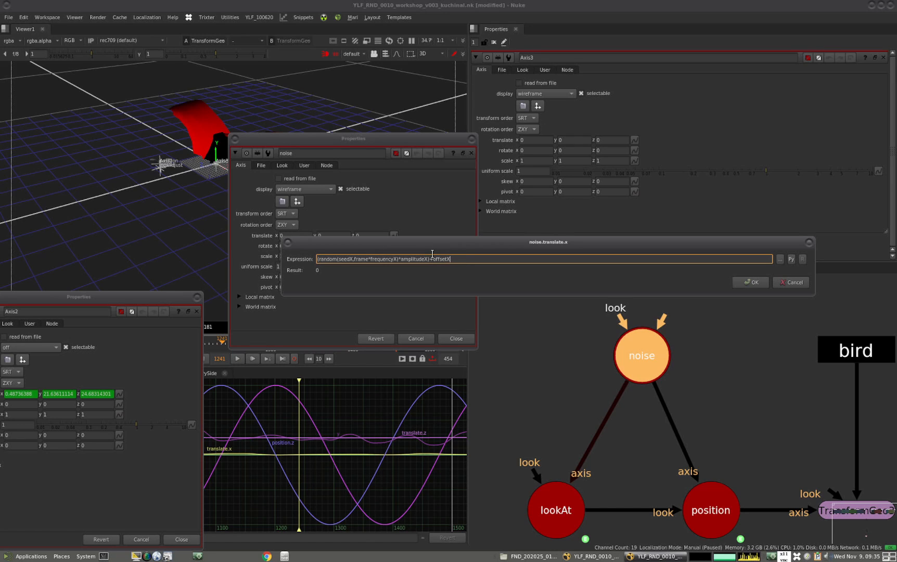
Apply the random expression to the noise axis's translate x
left_click(752, 281)
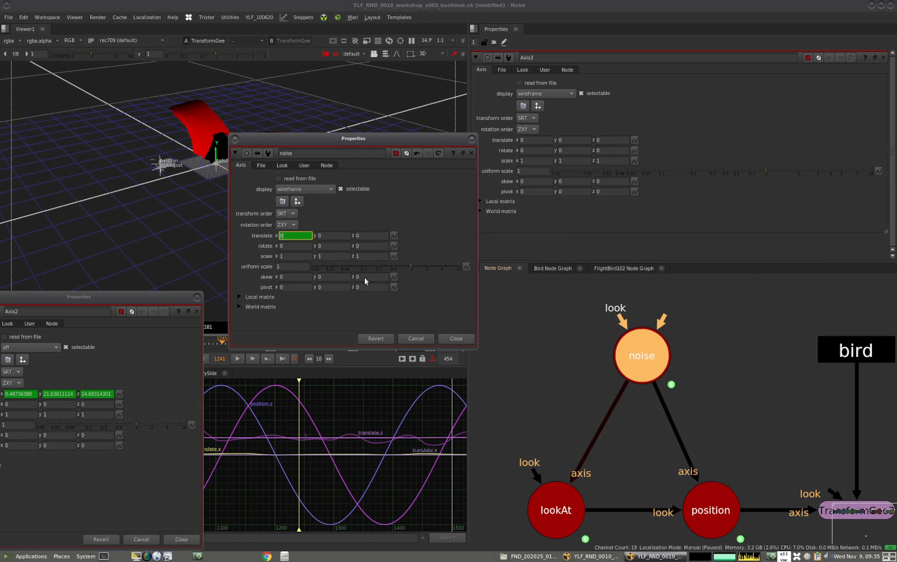
left_click(328, 237)
left_click(372, 236)
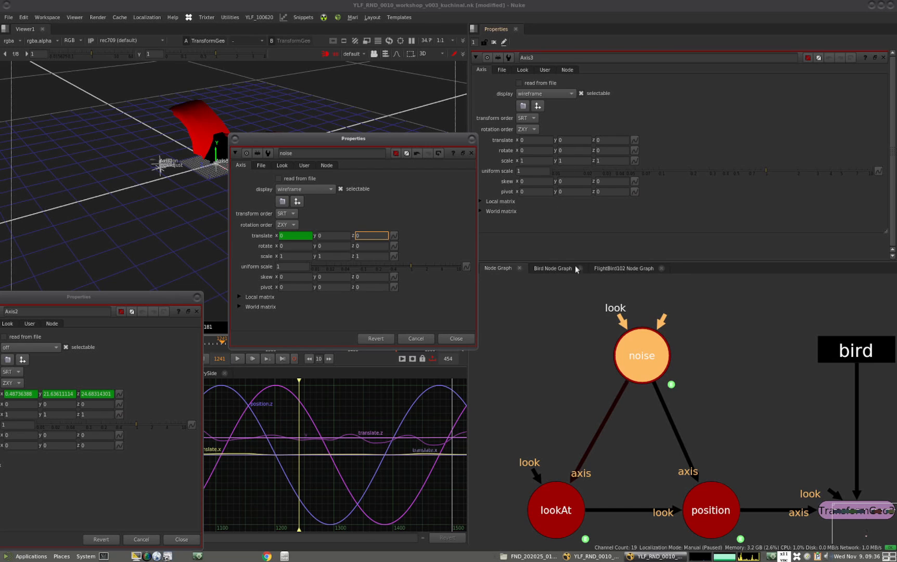
Replace the noise axis with a copy of the Axis2 noise node from the FlightBird102 group
scroll(616, 371, "down", 3)
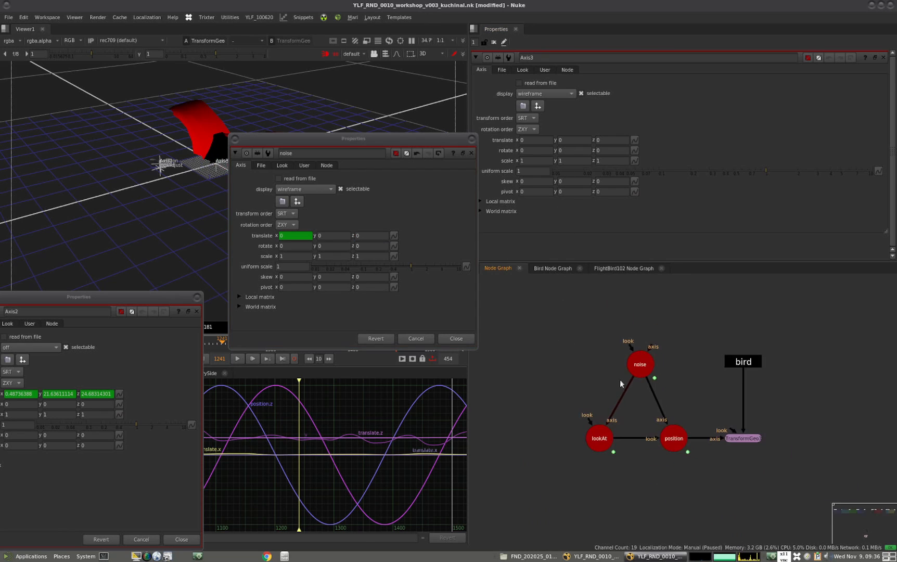
left_click(624, 268)
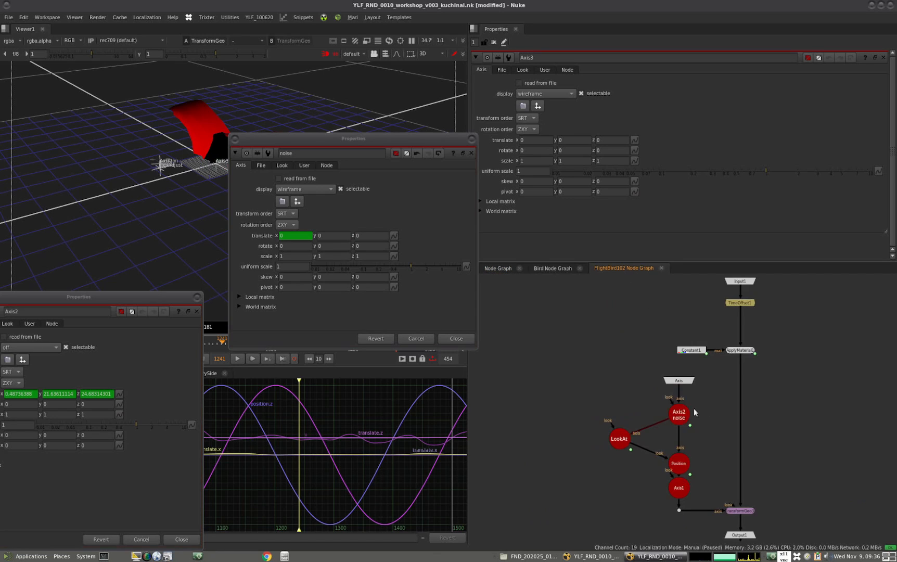
left_click_drag(679, 419, 674, 422)
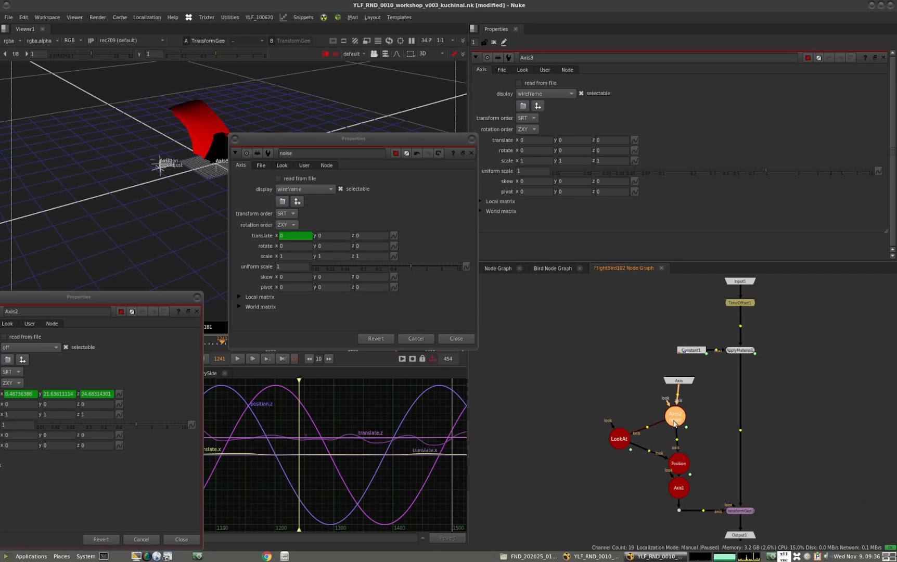
left_click(499, 268)
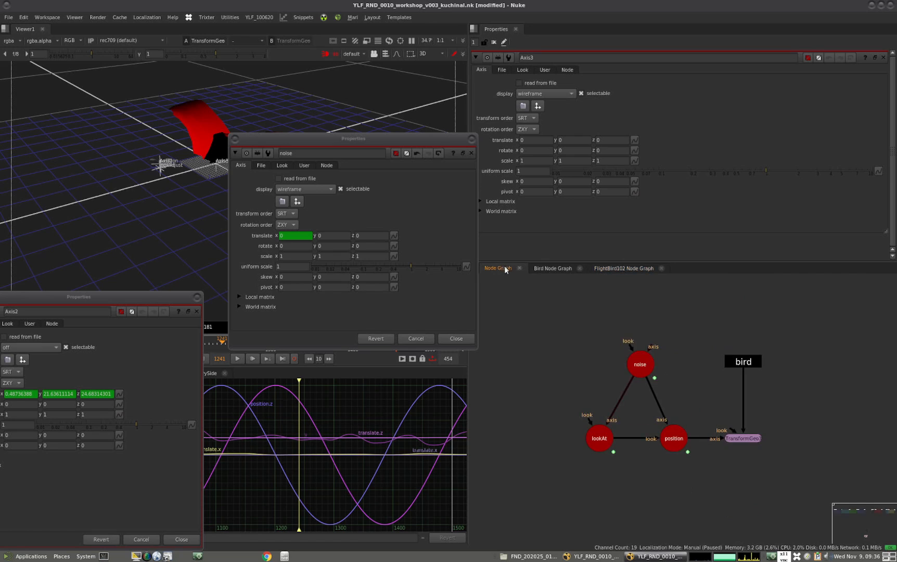
key("ctrl+v")
left_click(624, 370)
left_click(591, 350)
key("Delete")
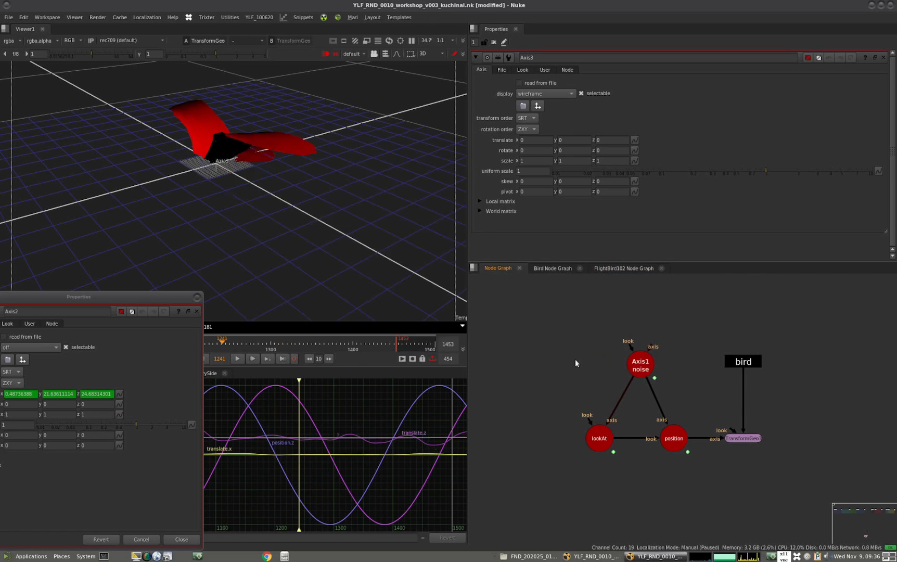
Move the pasted noise axis higher above lookAt and position, and swap the open Axis2 properties for its own
left_click_drag(632, 371, 665, 384)
left_click_drag(674, 420, 625, 353)
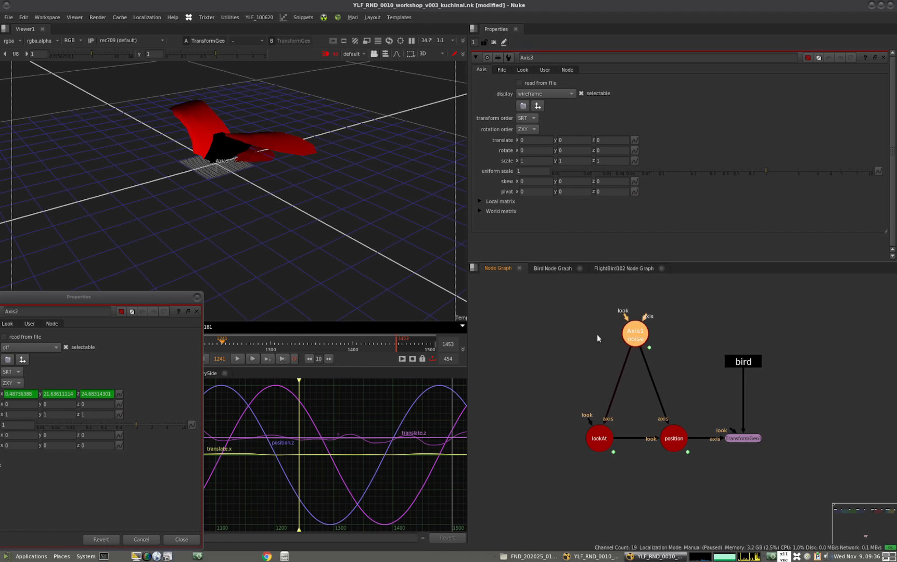
left_click(197, 311)
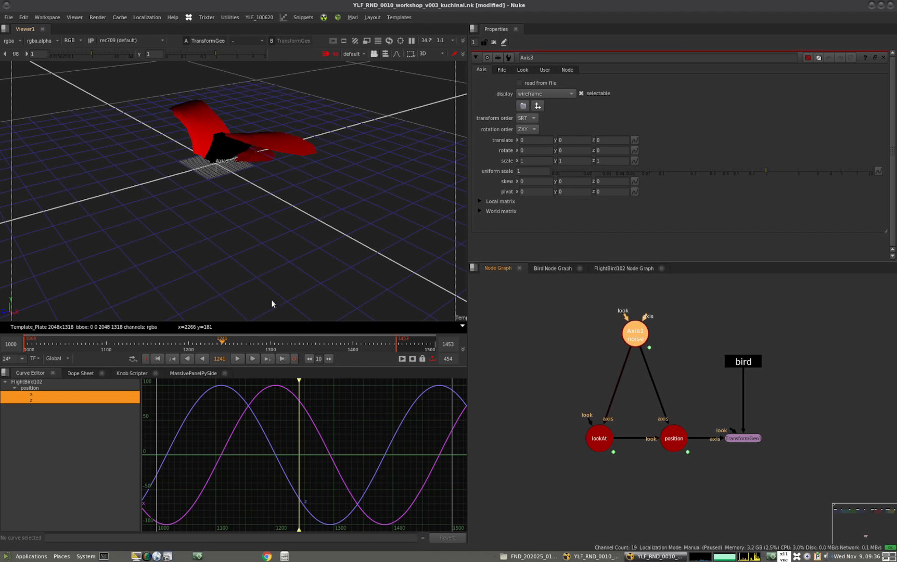
double_click(631, 338)
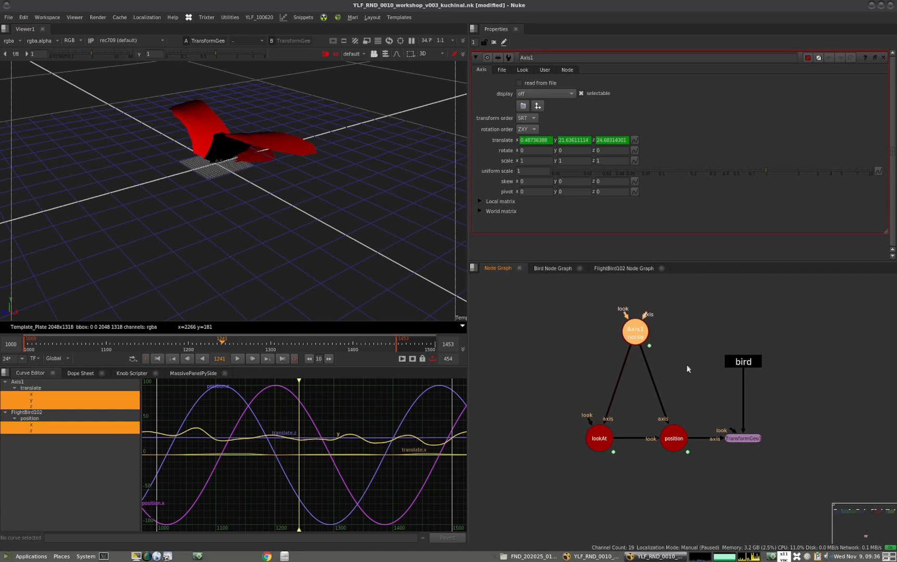
Open the properties of the TransformGeo below the bird node and close the Bird and FlightBird102 node graphs
left_click(743, 438)
middle_click_drag(286, 208, 166, 263, "alt")
left_click_drag(186, 248, 303, 264, "ctrl")
middle_click_drag(302, 264, 283, 267, "alt")
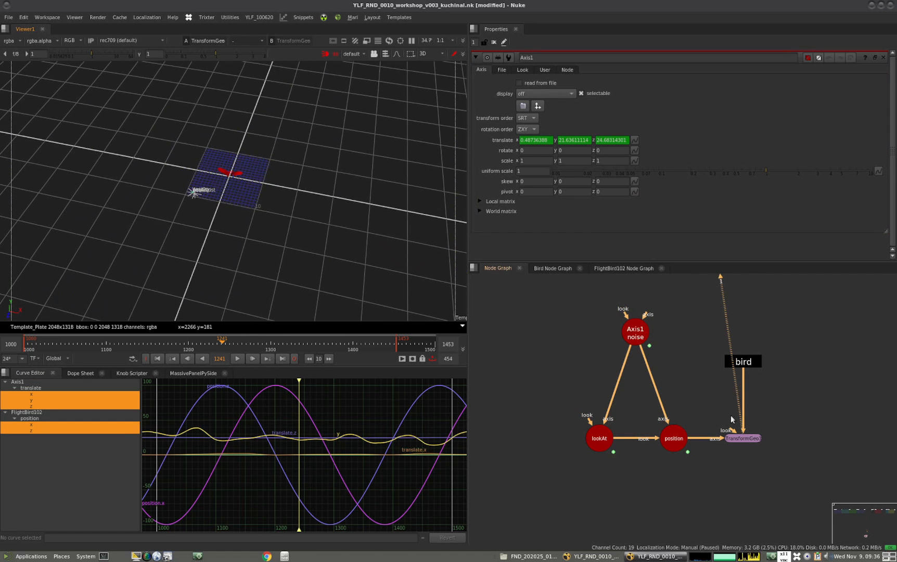
double_click(751, 439)
left_click(579, 269)
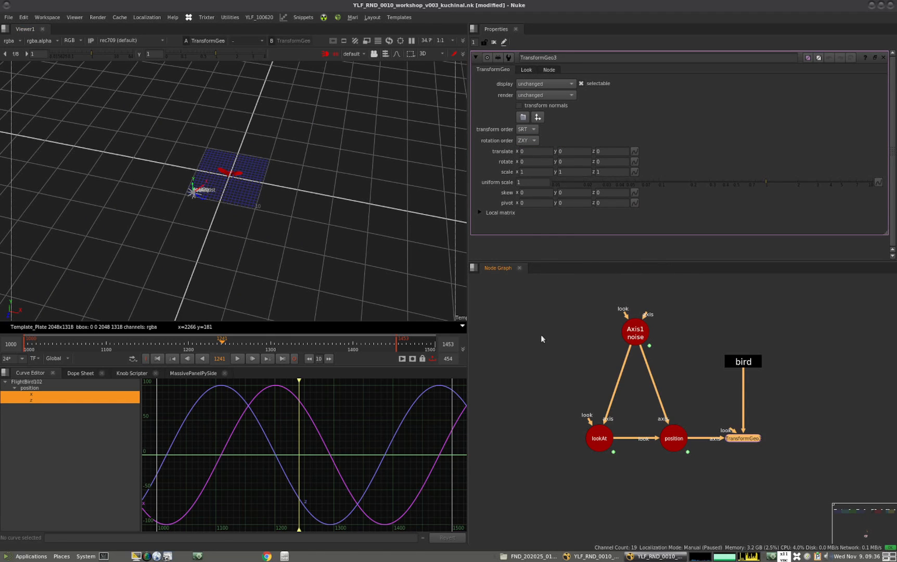
left_click(545, 337)
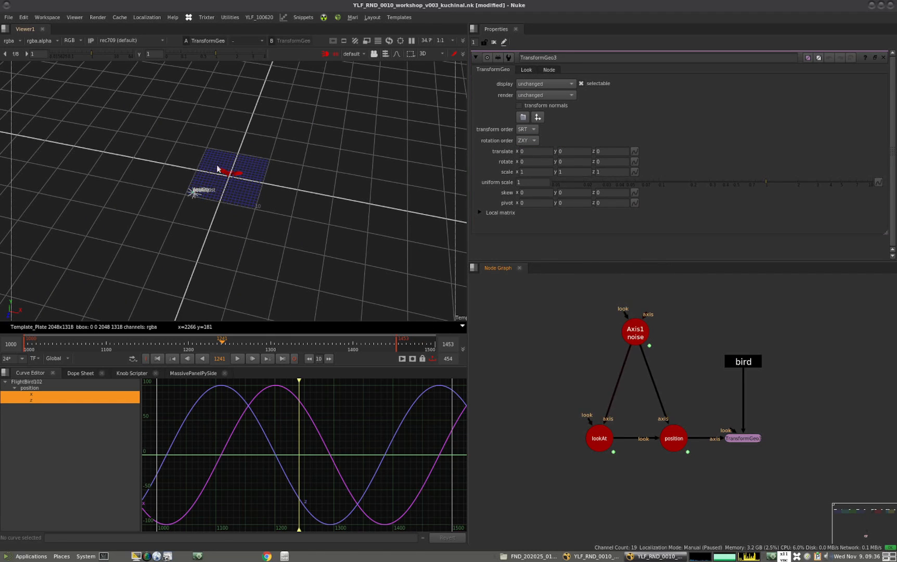
Open the properties of Switch1 and of TransformGeo1 below it to examine their settings
left_click_drag(262, 229, 228, 260, "ctrl")
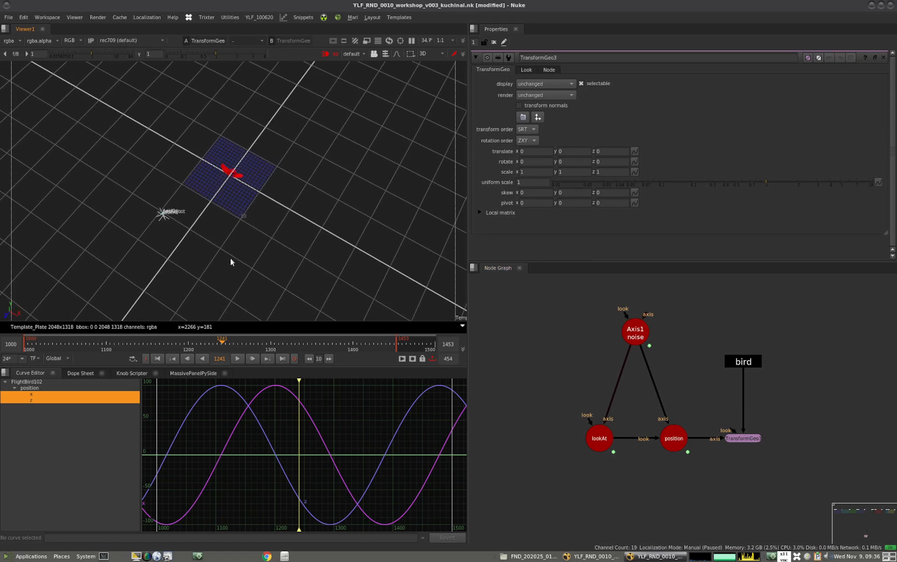
scroll(231, 183, "up", 4)
left_click_drag(231, 183, 278, 169, "alt")
middle_click_drag(613, 348, 566, 410, "alt")
left_click_drag(620, 299, 592, 389, "alt")
middle_click_drag(592, 388, 649, 351, "alt")
double_click(611, 354)
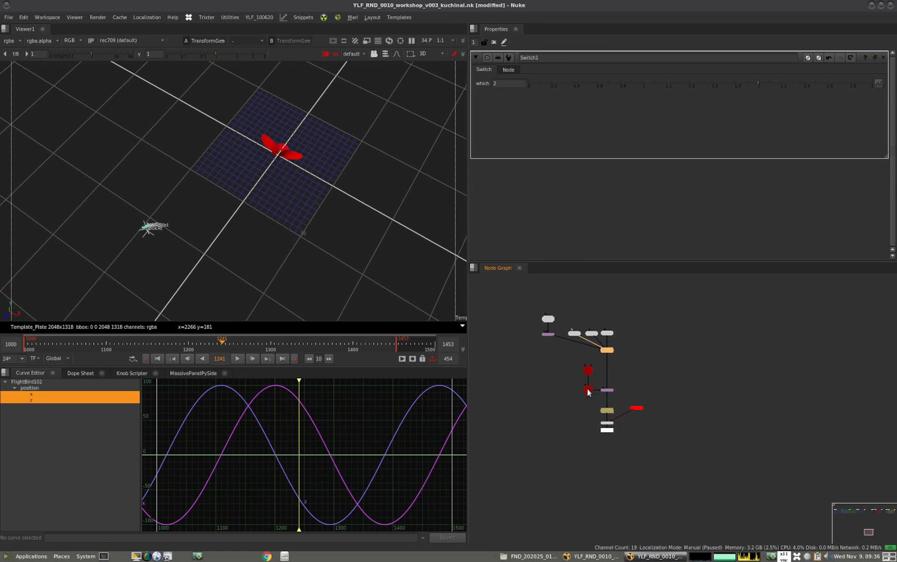
double_click(607, 390)
View the TransformGeo below the bird node, playing its animation with the noise axis's properties open
middle_click_drag(620, 320, 662, 365, "alt")
middle_click_drag(661, 311, 701, 370, "alt")
left_click(664, 371)
key("1")
middle_click_drag(262, 251, 269, 228, "alt")
left_click(236, 358)
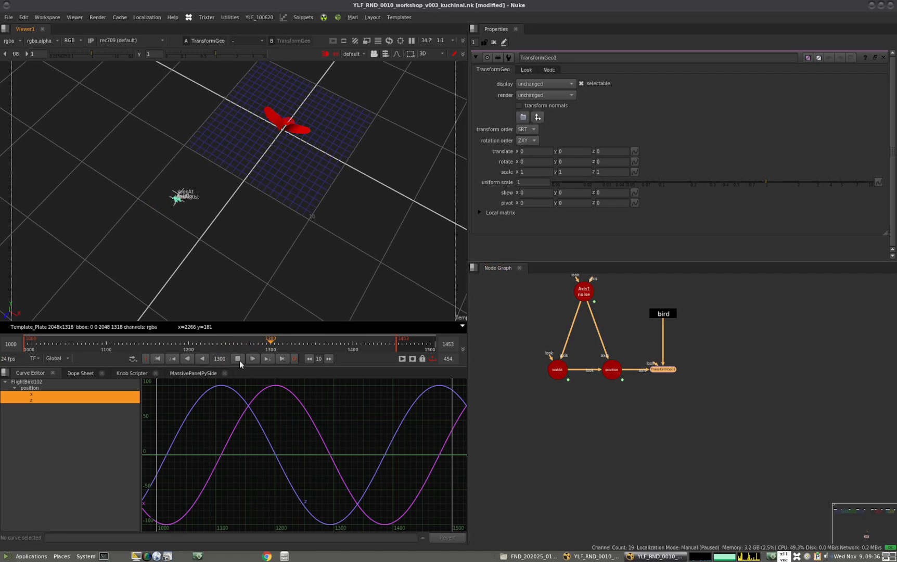
scroll(263, 261, "down", 2)
middle_click_drag(263, 261, 274, 283)
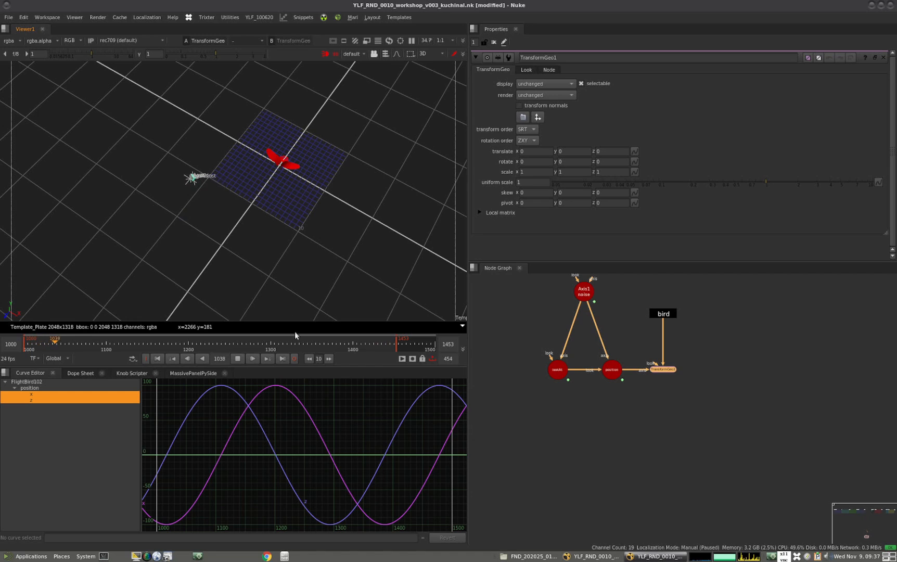
double_click(584, 293)
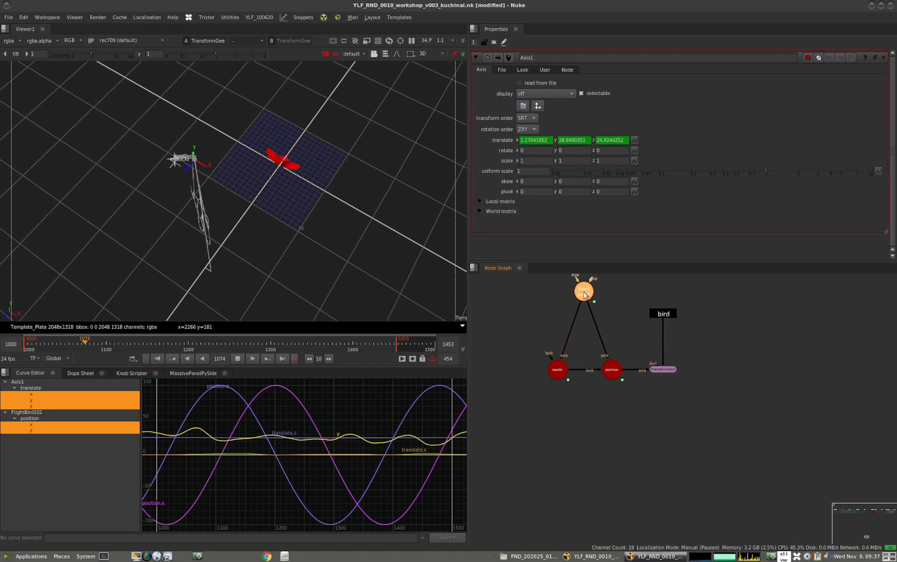
Stop the playback and set the noise axis's side-move and height-move amplitudes to 1
left_click(239, 359)
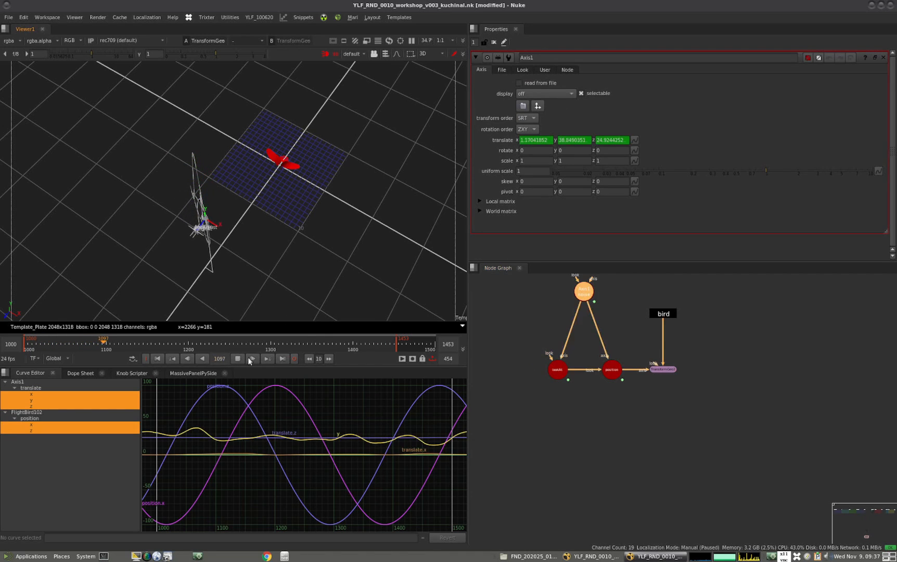
left_click(545, 69)
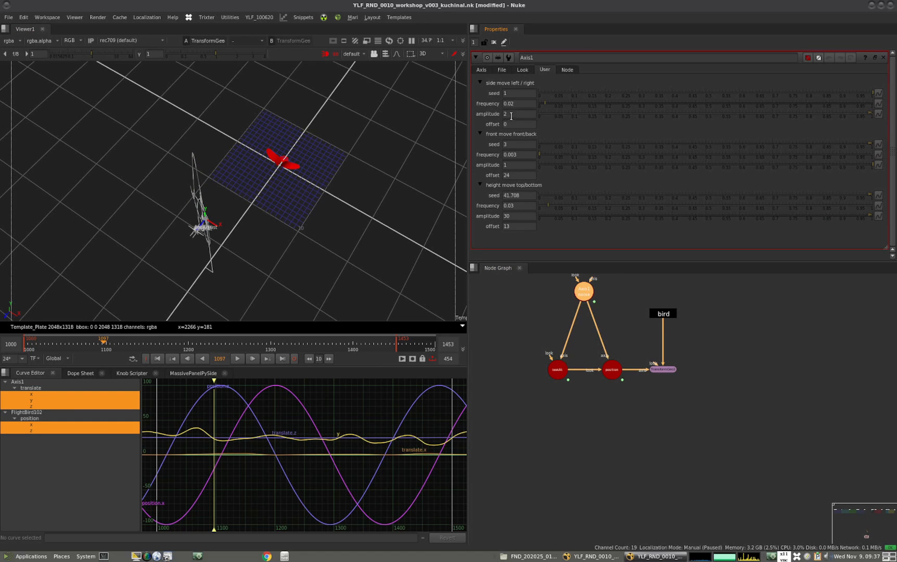
left_click_drag(512, 114, 478, 114)
type("1")
key("Return")
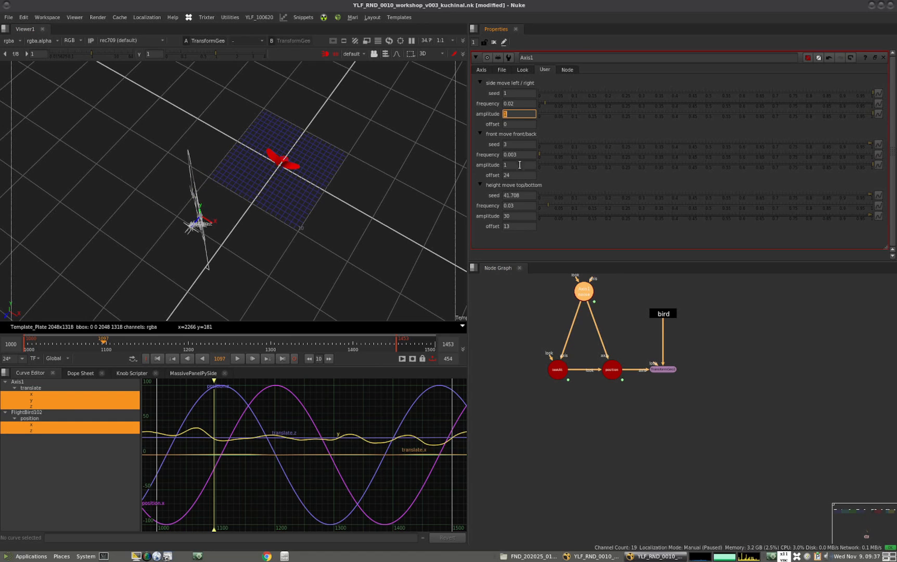
left_click(508, 165)
left_click(518, 216)
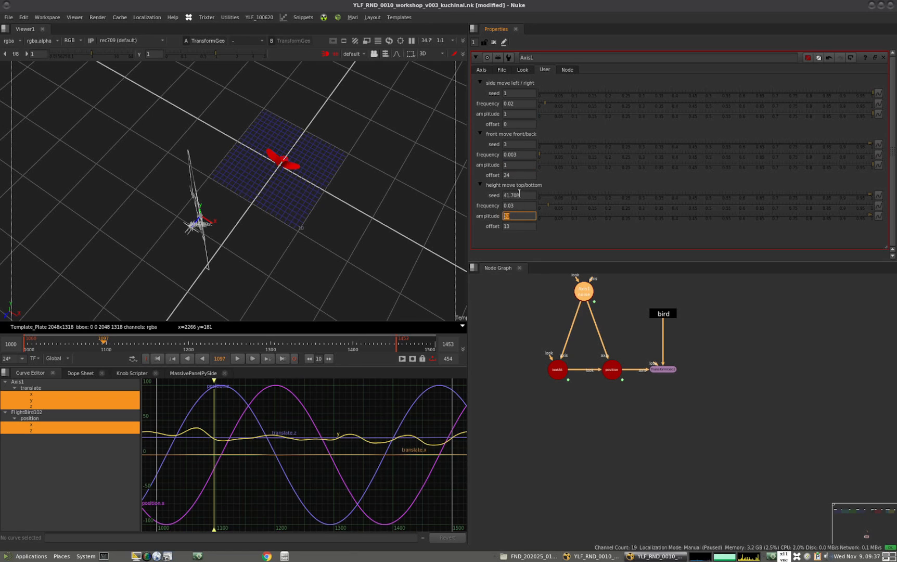
type("1")
key("Return")
Check the bird's motion along the timeline, then set the noise axis's front-move and height-move offsets to 0
left_click_drag(123, 343, 188, 340)
middle_click_drag(194, 262, 261, 197, "alt")
left_click_drag(261, 197, 277, 231, "alt")
left_click_drag(54, 343, 184, 344)
left_click(480, 70)
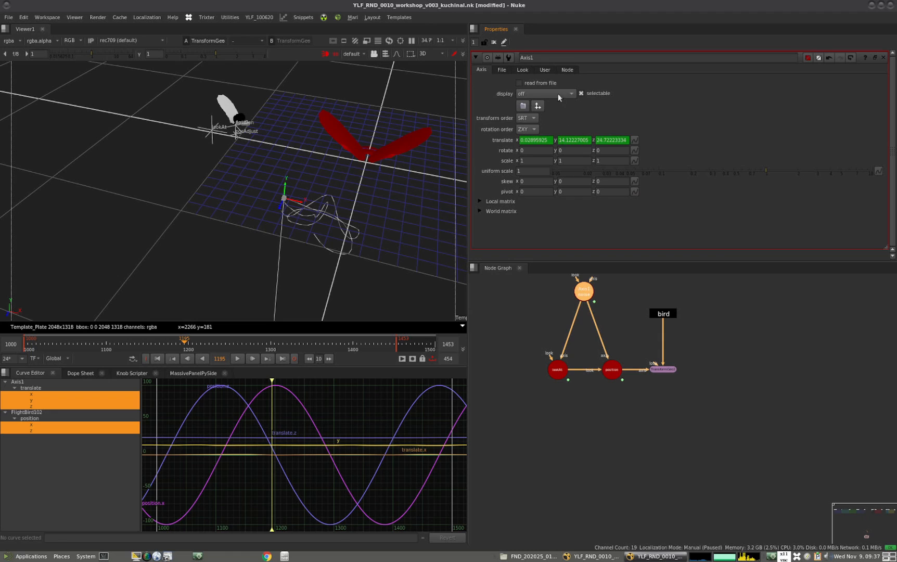
left_click(545, 70)
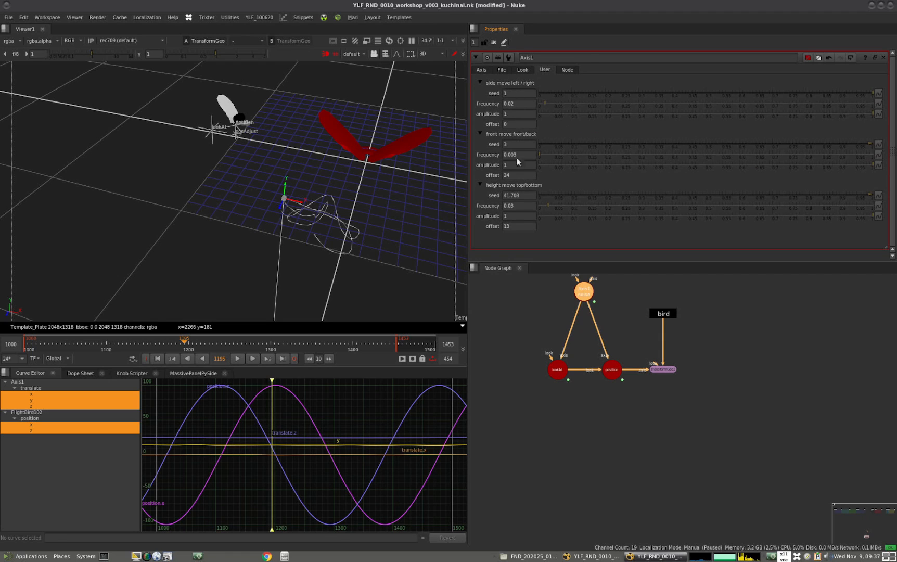
double_click(513, 228)
left_click_drag(515, 176, 494, 177)
type("0")
key("Return")
left_click_drag(516, 227, 498, 227)
type("0")
key("Return")
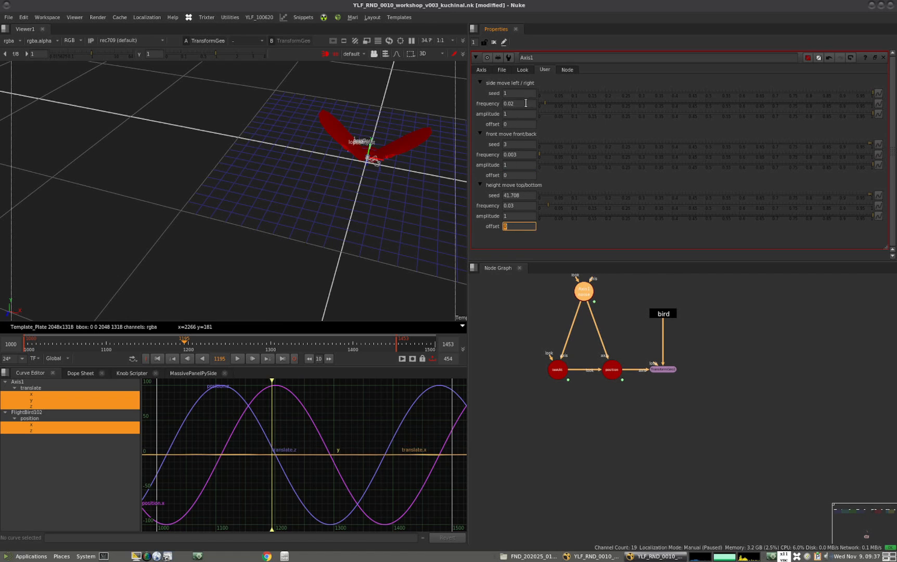
Set the noise frequency to 0 for the side, front and height moves
left_click_drag(518, 104, 492, 111)
type("0")
key("Return")
left_click(521, 155)
type("0")
key("Return")
left_click(507, 205)
type("0")
key("Return")
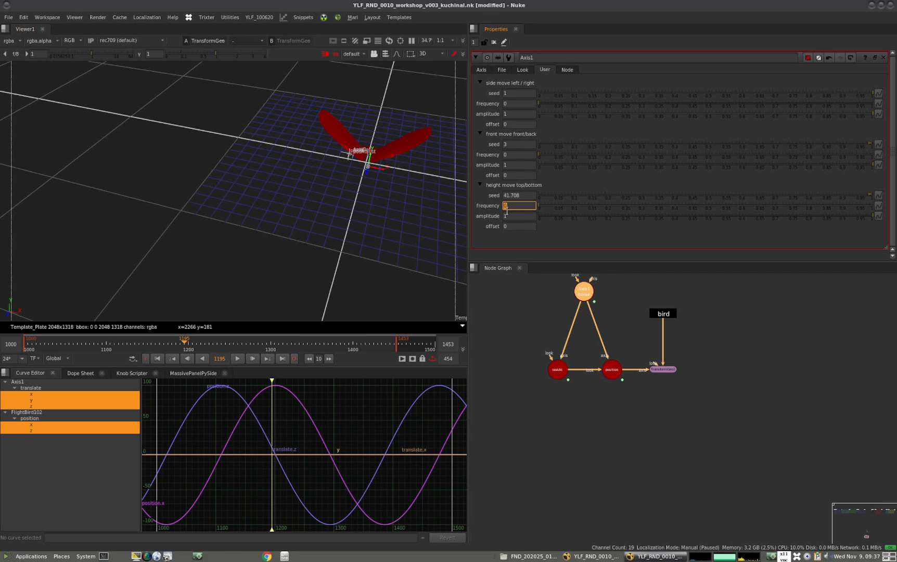
Open the properties of the TransformGeo below the bird node and view the scene around the origin in 3D
left_click(517, 328)
left_click_drag(327, 221, 214, 283, "alt")
middle_click_drag(268, 254, 442, 266, "alt")
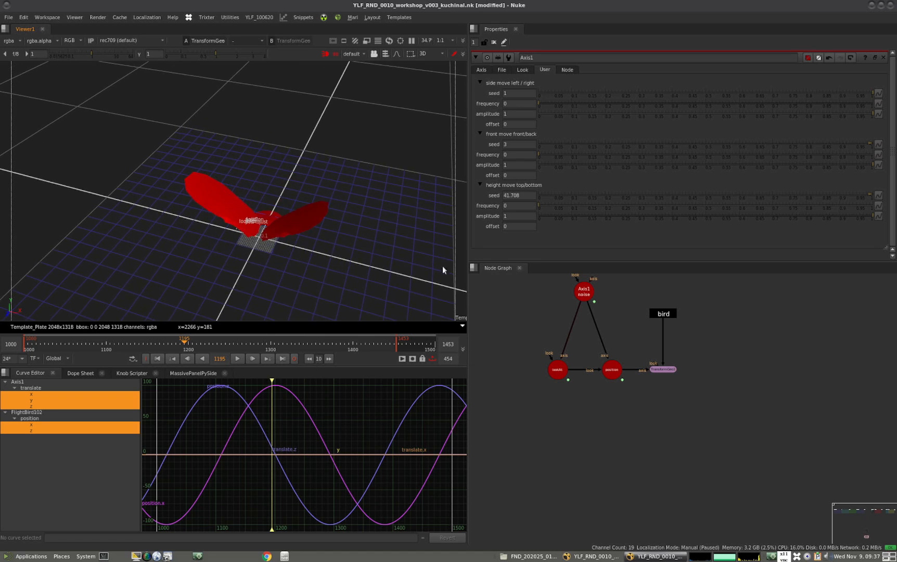
double_click(666, 369)
right_click_drag(300, 292, 325, 219, "alt")
middle_click_drag(229, 258, 292, 262, "alt")
left_click_drag(360, 312, 370, 276, "alt")
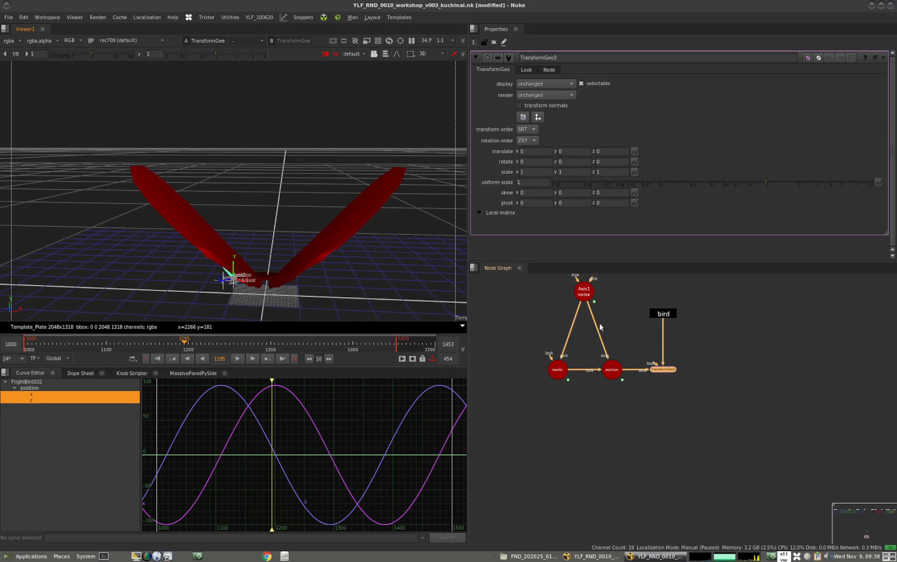
Delete the purple backdrop together with the old Bird and FlightBird102 nodes on it
middle_click_drag(630, 460, 575, 443, "alt")
left_click_drag(575, 443, 566, 452, "alt")
middle_click_drag(636, 363, 617, 354, "alt")
left_click_drag(657, 328, 566, 360)
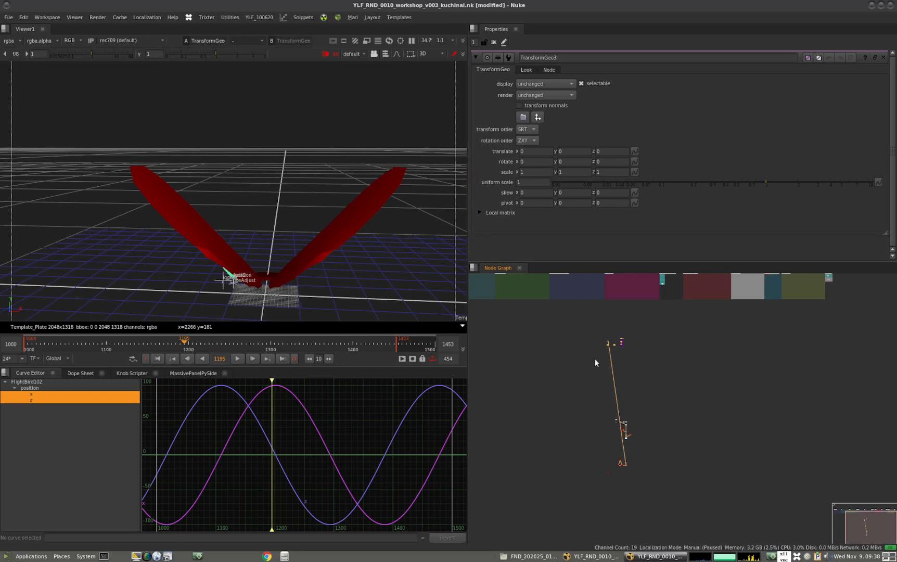
scroll(634, 350, "up", 5)
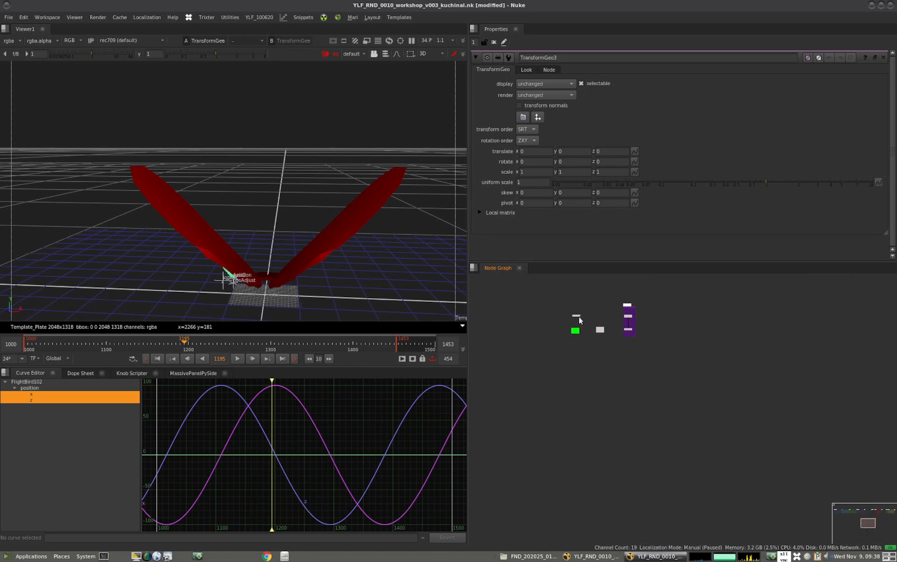
left_click_drag(666, 297, 618, 347)
key("Delete")
Examine the bird's circular flight from several angles while scrubbing through the timeline
middle_click_drag(290, 251, 254, 286, "alt")
left_click_drag(254, 286, 220, 215, "ctrl")
middle_click_drag(221, 215, 349, 180, "alt")
middle_click_drag(242, 232, 267, 213, "alt")
left_click_drag(266, 213, 333, 73, "alt")
mouse_move(223, 265)
left_mouse_down("ctrl")
mouse_move(233, 275)
mouse_move(234, 267)
left_mouse_up("ctrl")
left_click_drag(235, 213, 224, 289, "alt")
mouse_move(48, 347)
left_mouse_down()
mouse_move(213, 348)
mouse_move(189, 347)
left_mouse_up()
middle_click_drag(235, 240, 168, 265, "alt")
left_click_drag(146, 348, 347, 340)
middle_click_drag(304, 237, 232, 301, "alt")
left_click_drag(232, 302, 245, 241, "ctrl")
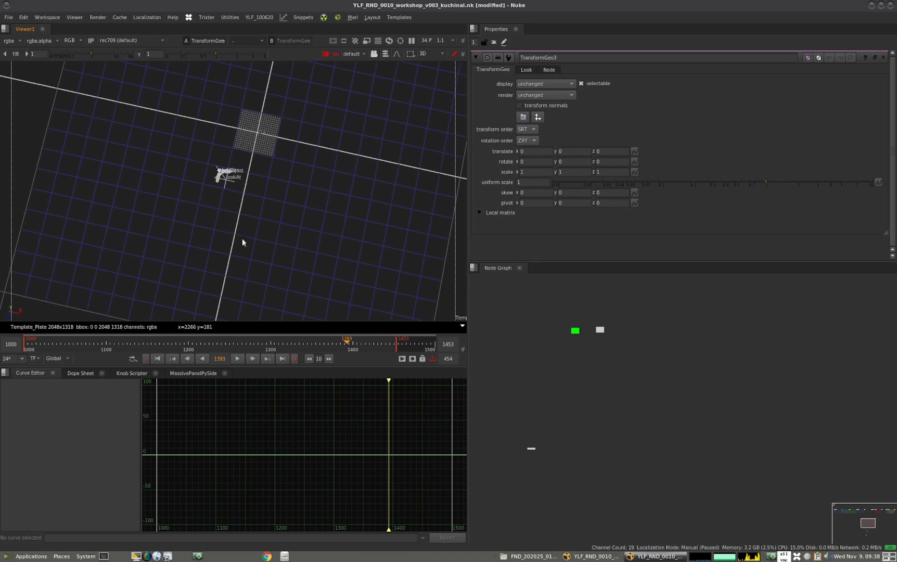
scroll(299, 179, "up", 4)
scroll(286, 195, "down", 1)
middle_click_drag(267, 226, 259, 250)
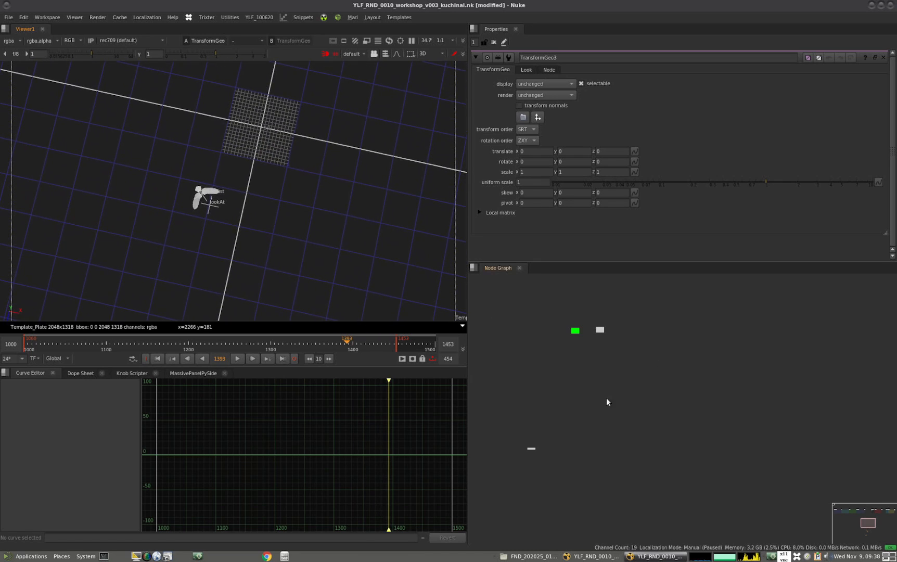
Open the properties of the noise axis above lookAt and position
scroll(647, 382, "down", 6)
scroll(649, 499, "up", 5)
left_click(604, 430)
double_click(603, 430)
left_click_drag(286, 301, 232, 180, "ctrl")
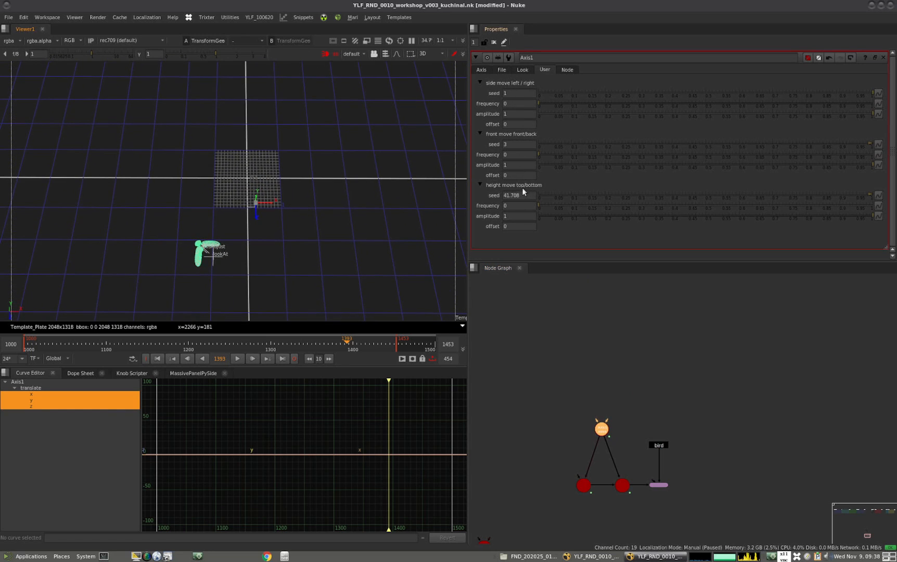
Try a height-move frequency of 0.2 and scrub the timeline to check the bird's vertical motion
left_click(516, 218)
left_click_drag(254, 245, 447, 219, "ctrl")
left_click(524, 207)
type(".2")
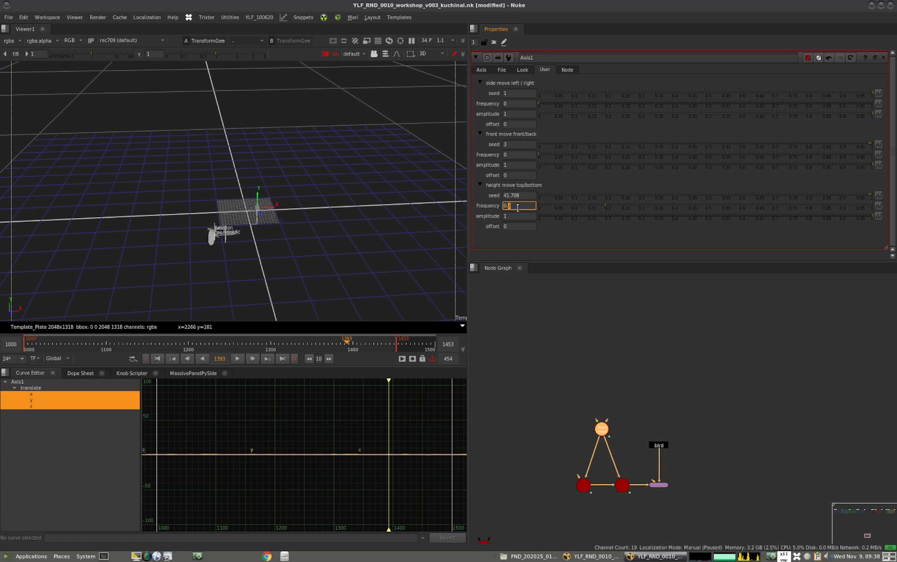
key("Up")
key("Down")
left_click_drag(59, 344, 227, 347)
Set the height-move frequency to 0.02 and check the flight along the timeline
left_click(519, 207)
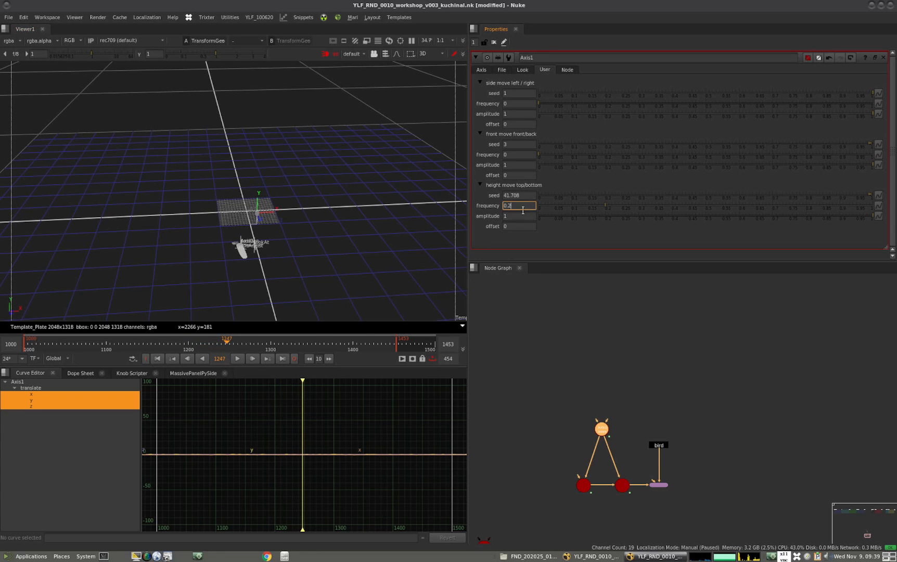
key("Return")
left_click_drag(66, 342, 360, 336)
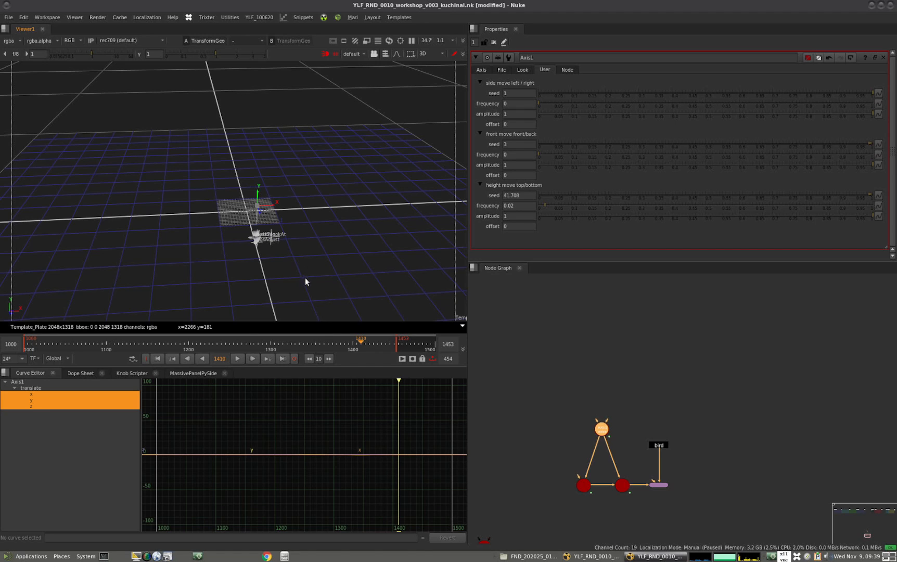
Set the height-move amplitude to 2 after testing higher values, and place the noise axis slightly closer to lookAt and position
left_click(519, 217)
scroll(519, 218, "up", 1)
scroll(520, 215, "up", 2)
left_click_drag(51, 344, 327, 338)
left_click(516, 216)
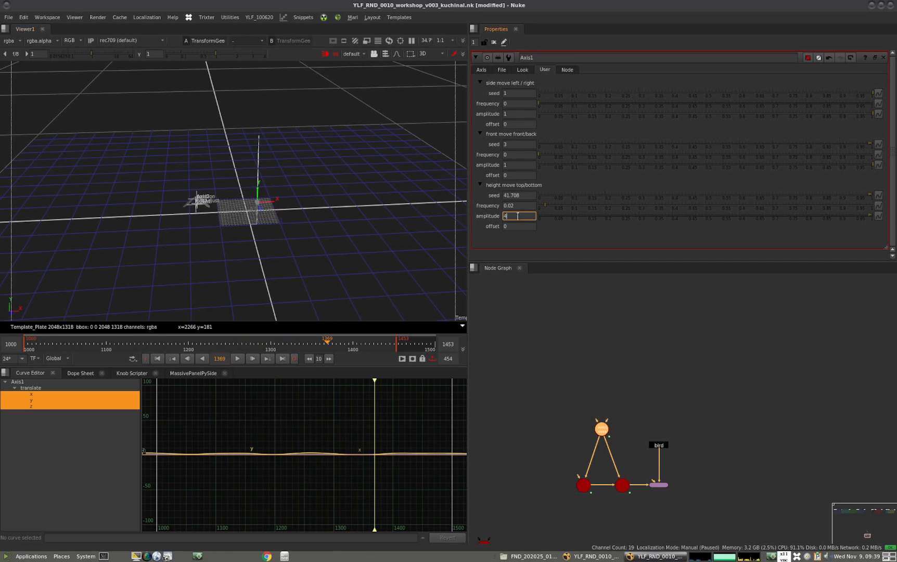
scroll(519, 217, "down", 2)
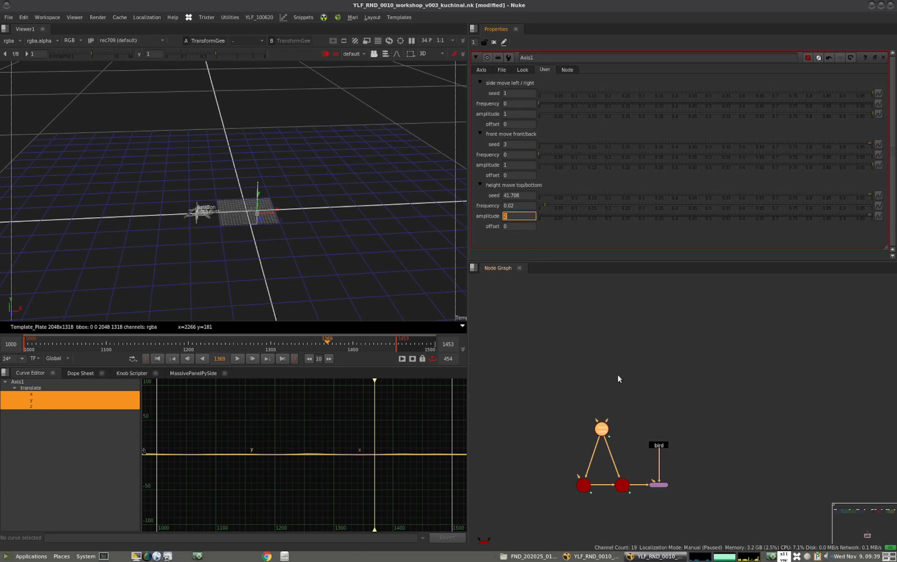
left_click_drag(603, 423, 605, 432)
left_click(478, 388)
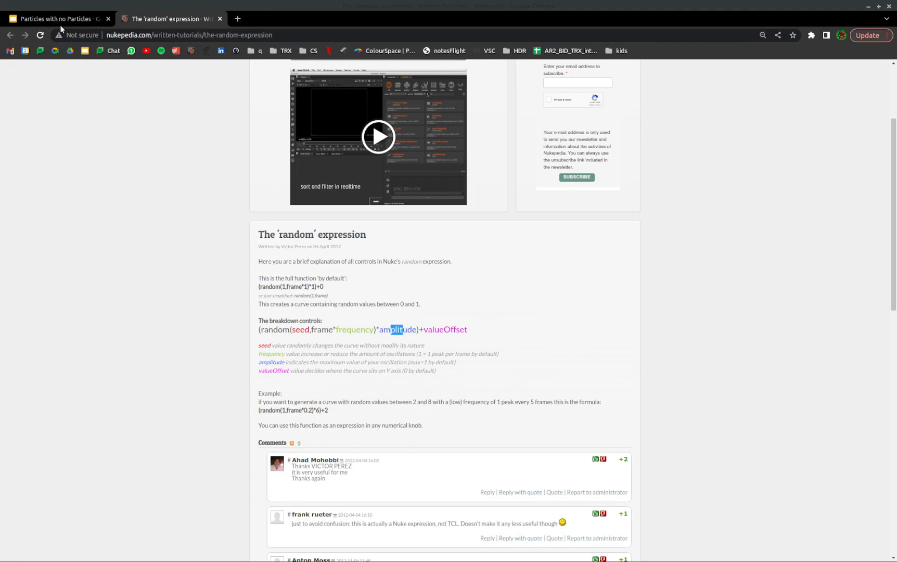
Switch to the Particles with no Particles presentation in Chrome and read the Lets Cleanup slides 14 and 15
left_click(64, 19)
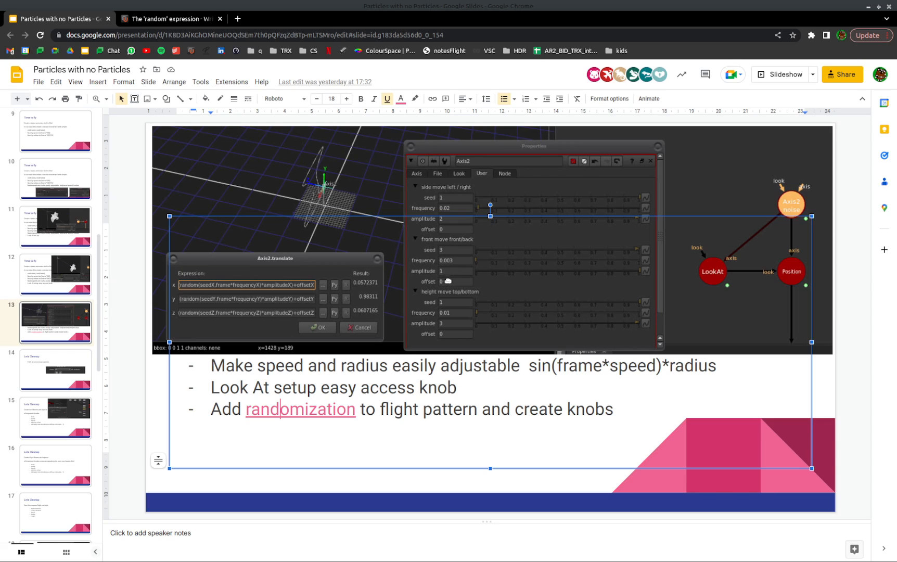
left_click(64, 371)
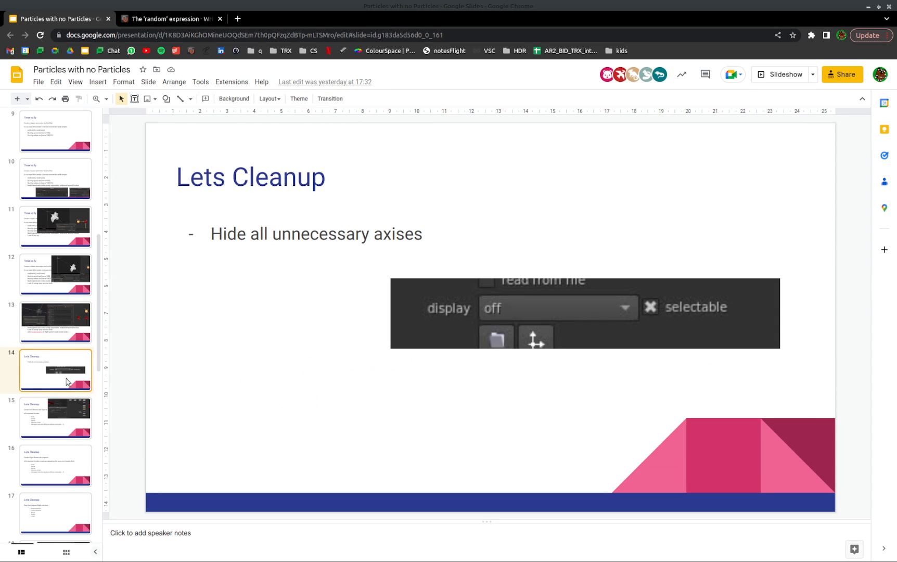
left_click(67, 415)
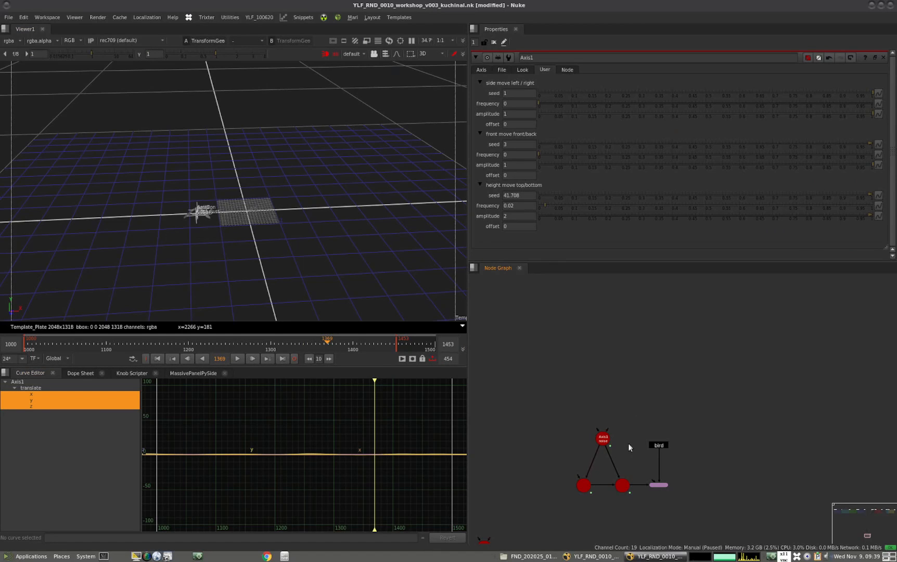
Return to Nuke, move the bird node well above its TransformGeo, and select the TransformGeo with its three axes
scroll(628, 444, "down", 4)
middle_click_drag(632, 468, 669, 407)
scroll(630, 400, "up", 5)
left_click_drag(643, 361, 635, 284)
scroll(657, 384, "down", 3)
left_click_drag(644, 362, 647, 332)
scroll(640, 384, "up", 3)
left_click(687, 463)
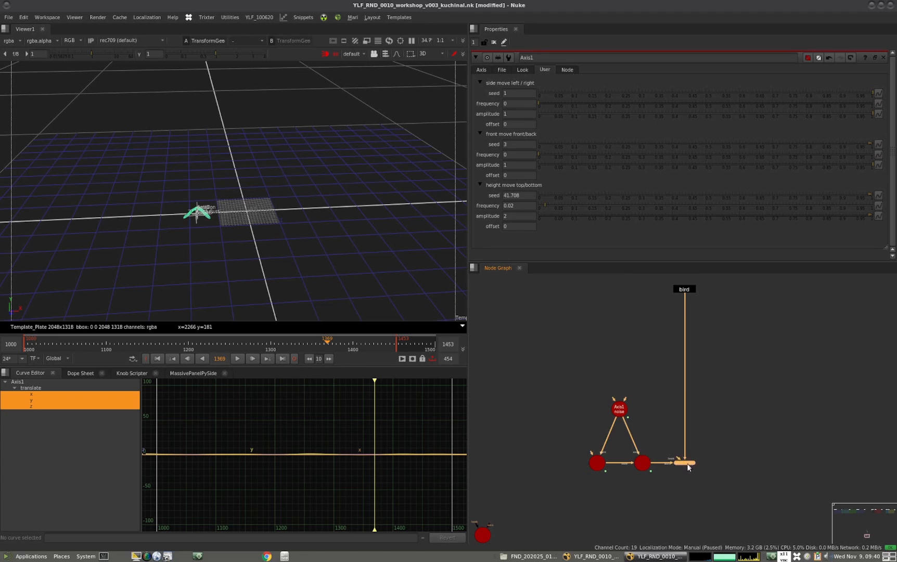
left_click_drag(731, 383, 564, 501)
scroll(622, 471, "down", 4)
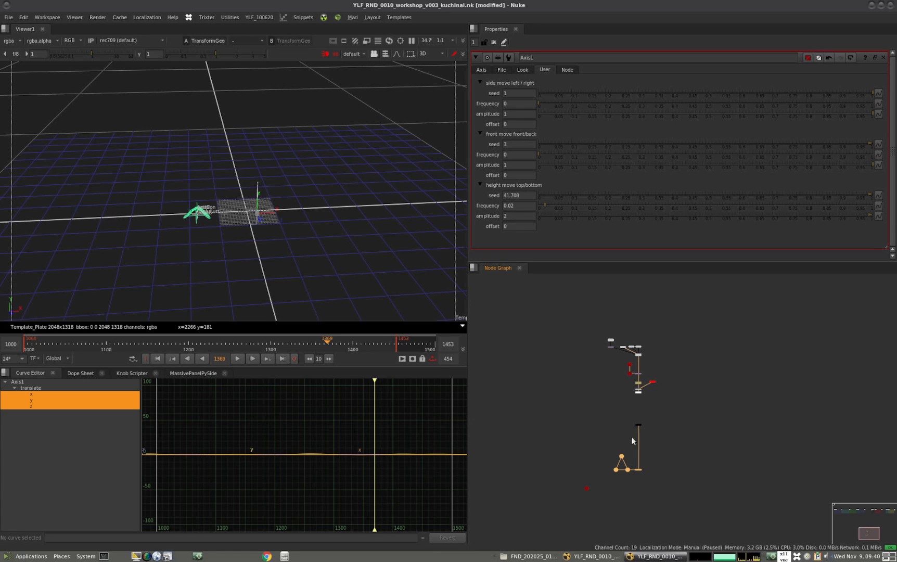
scroll(592, 481, "down", 6)
scroll(595, 402, "up", 5)
middle_click_drag(637, 376, 623, 391)
Switch to the YLF_RND_0010_setupppp_v002 script and copy the Bird node and the node below it from the flying_cycle backdrop
key("alt+Tab")
scroll(598, 442, "down", 6)
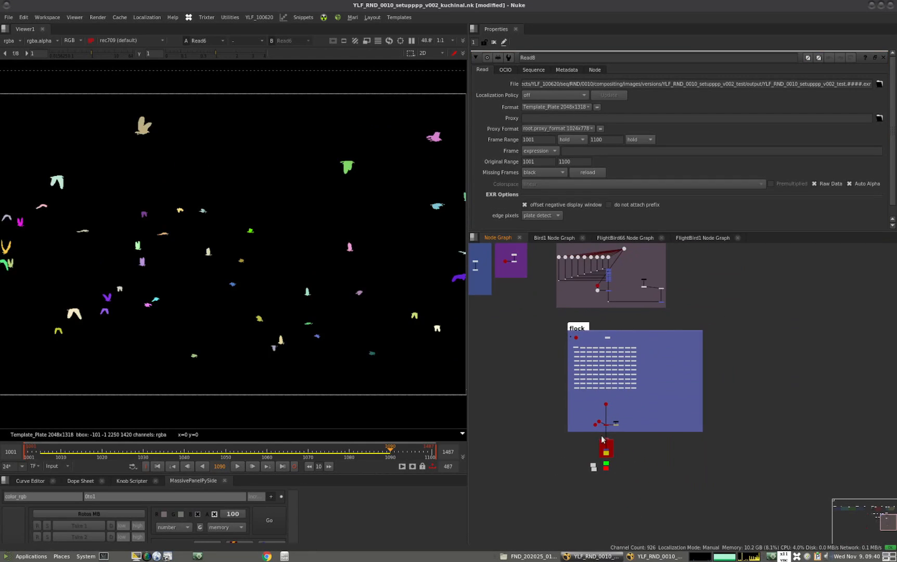
middle_click_drag(614, 347, 603, 428)
middle_click_drag(543, 393, 643, 444)
scroll(613, 399, "up", 8)
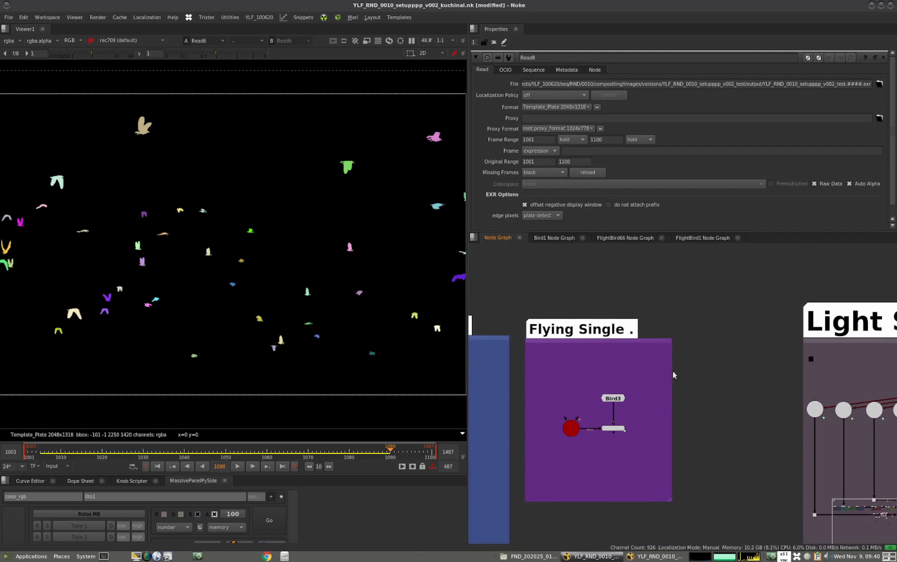
middle_click_drag(608, 388, 749, 389)
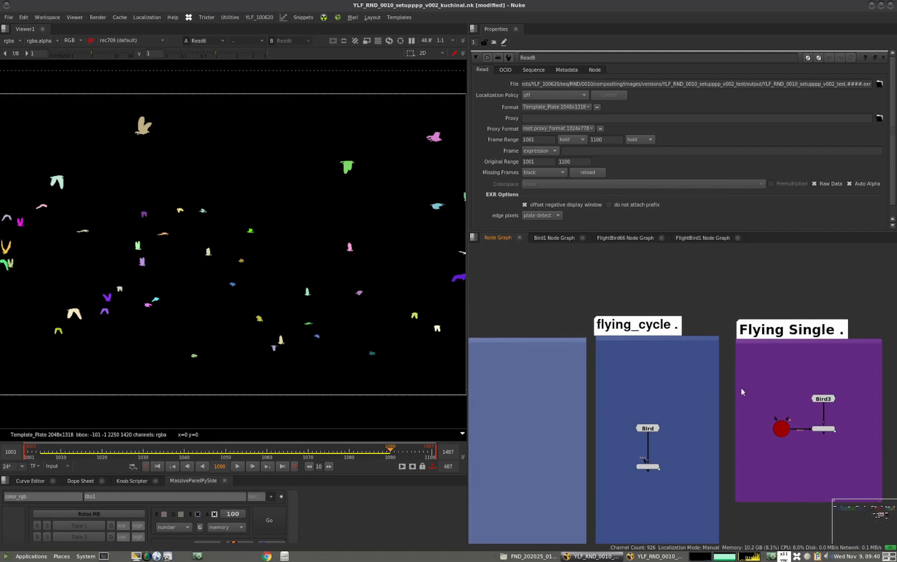
left_click_drag(681, 400, 599, 473)
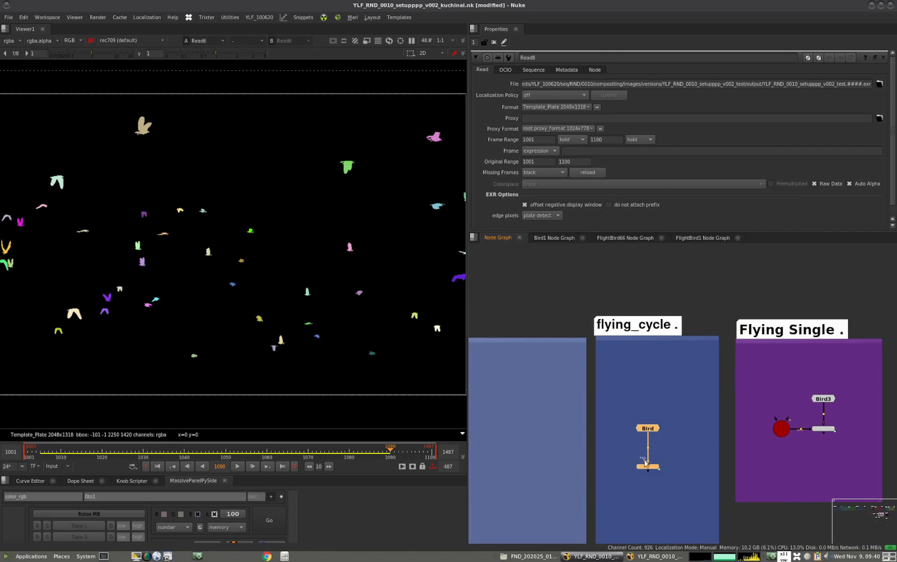
Switch back to the workshop_v003 script and paste the Bird and FlightBird102 nodes into an empty area of its graph
key("alt+Tab")
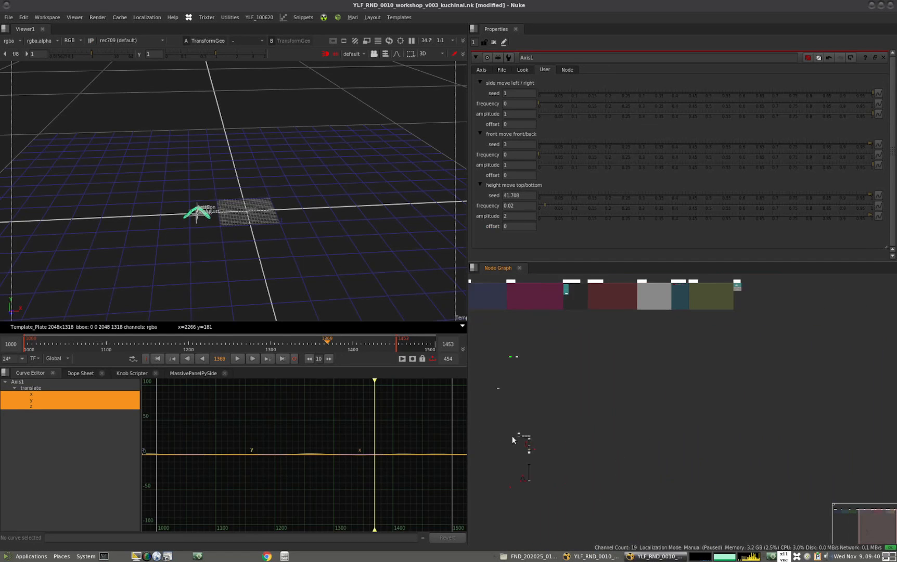
key("ctrl+v")
scroll(590, 468, "up", 9)
middle_click_drag(590, 468, 748, 401)
scroll(637, 429, "up", 2)
middle_click_drag(638, 429, 692, 412)
scroll(654, 407, "up", 5)
left_click(650, 422)
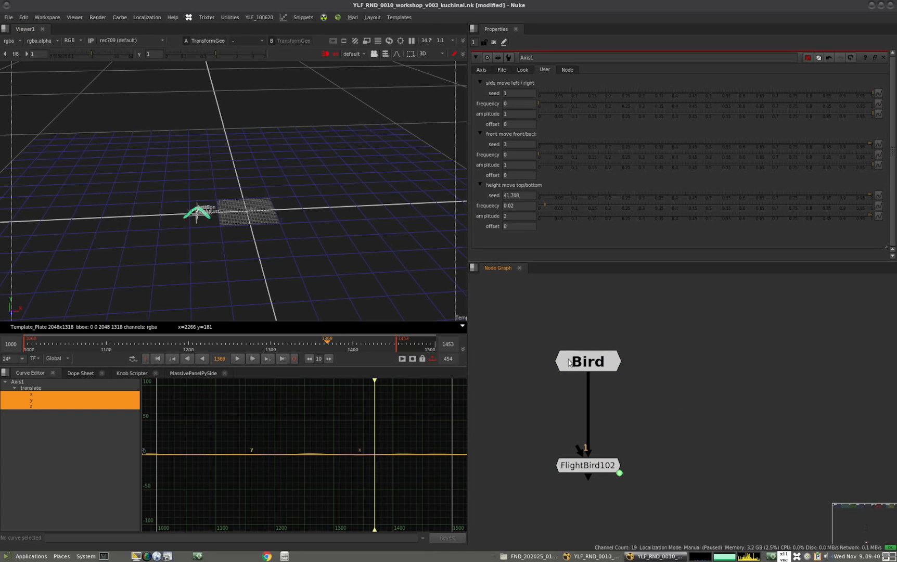
Open the pasted Bird node's properties and display the node in the viewer
left_click(593, 364)
scroll(609, 364, "down", 5)
scroll(575, 424, "down", 4)
scroll(590, 359, "up", 6)
left_click_drag(632, 317, 527, 390)
middle_click_drag(624, 499, 594, 329)
middle_click_drag(612, 437, 600, 343)
middle_click_drag(565, 427, 640, 364)
scroll(640, 364, "up", 7)
double_click(551, 346)
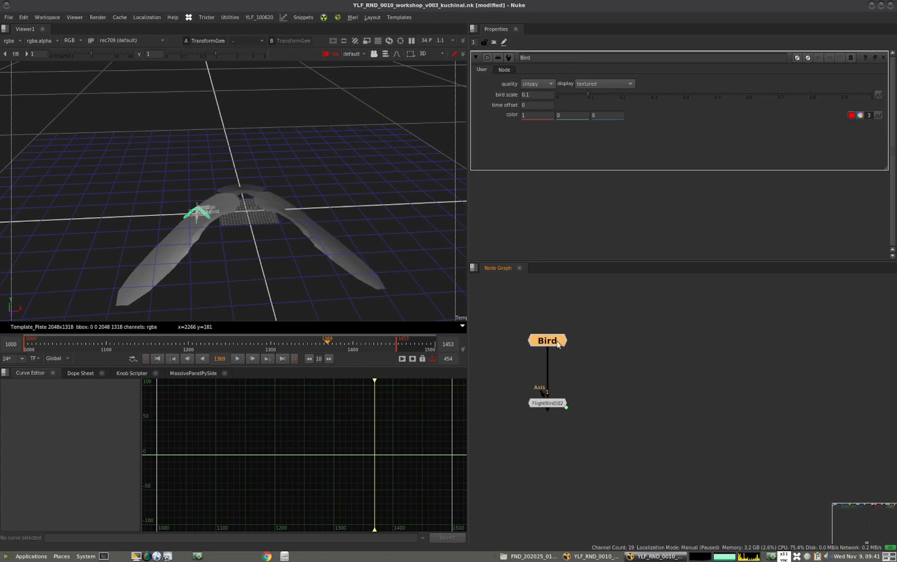
left_click_drag(544, 342, 544, 340)
key("1")
left_click(549, 339)
Examine the pasted Bird gizmo's geometry in the 3D view from above and at different distances
scroll(599, 379, "down", 12)
scroll(604, 402, "up", 12)
left_click_drag(616, 341, 467, 380)
left_click(547, 351)
left_click(545, 360)
left_click_drag(284, 229, 166, 346, "ctrl")
scroll(228, 254, "down", 6)
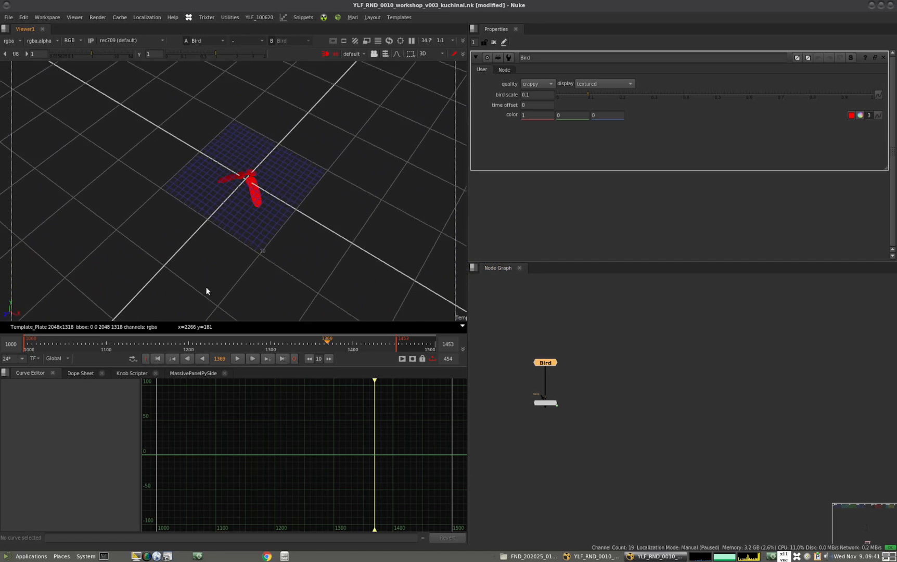
scroll(304, 185, "up", 4)
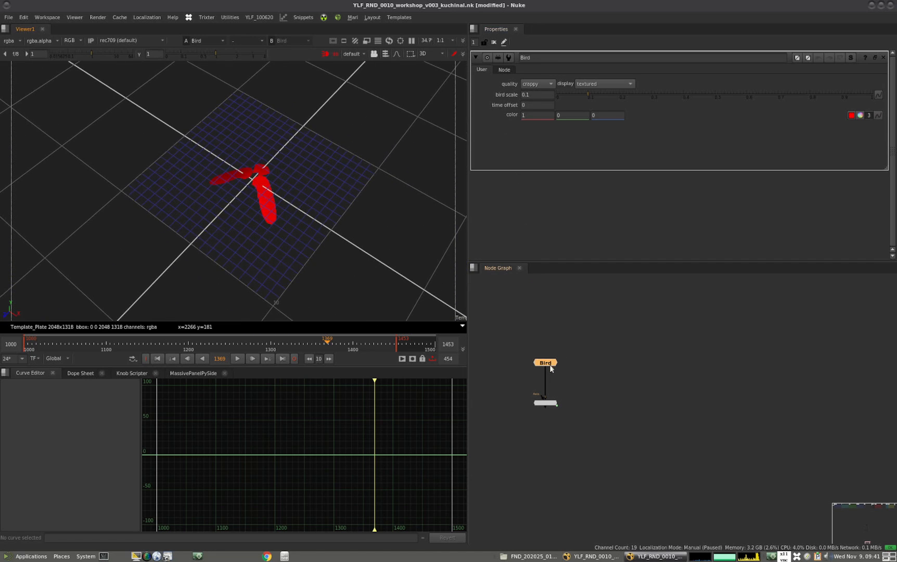
Cycle the Bird gizmo's quality through proxy, crappy, decent and awesome to compare the geometry in the viewer
scroll(328, 192, "up", 3)
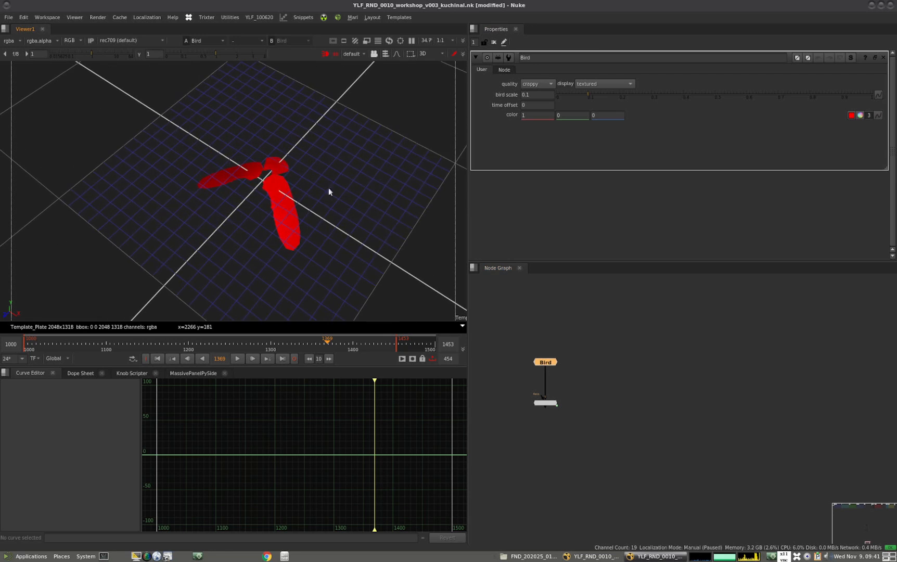
left_click(542, 85)
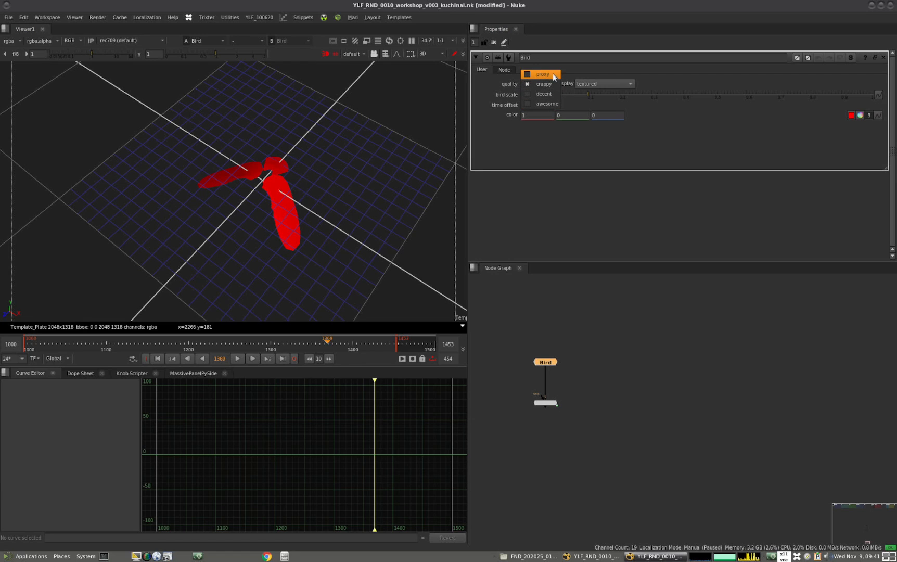
left_click(553, 76)
left_click(542, 85)
left_click(542, 93)
left_click(539, 84)
left_click(541, 94)
left_click(542, 85)
left_click(542, 95)
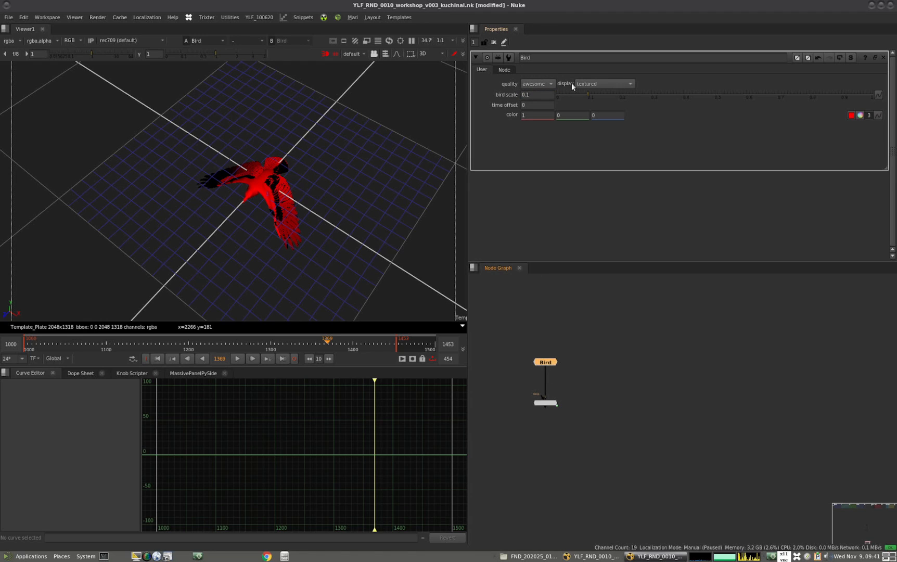
Try the Bird's wireframe display, and set the display mode to solid
left_click(607, 83)
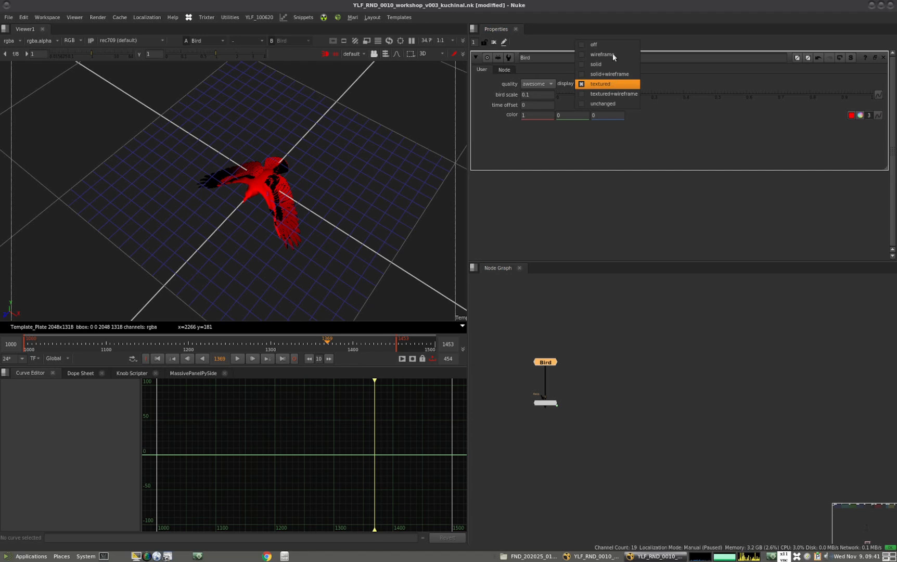
left_click(612, 54)
left_click(605, 82)
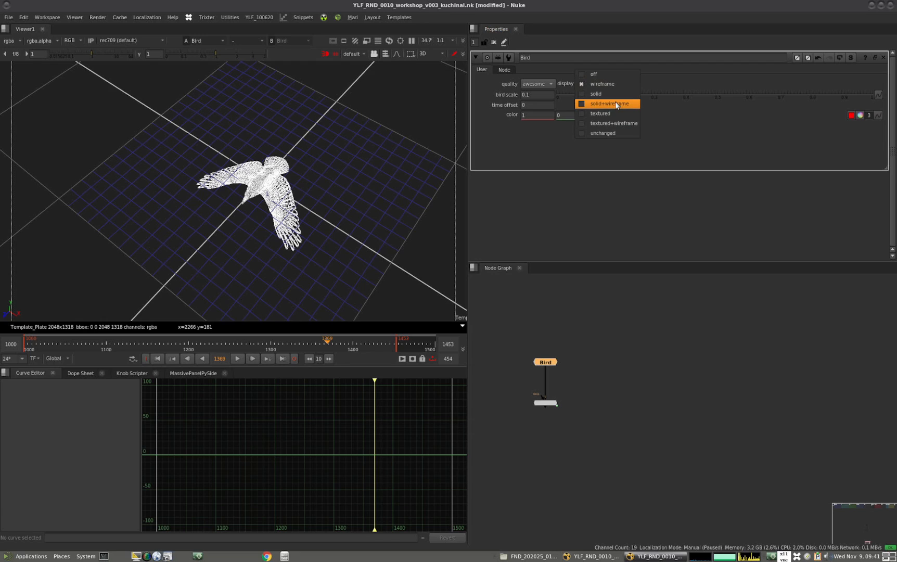
left_click(609, 95)
Set the Bird's quality to crappy, leaving its scale and time offset as they are
left_click(535, 84)
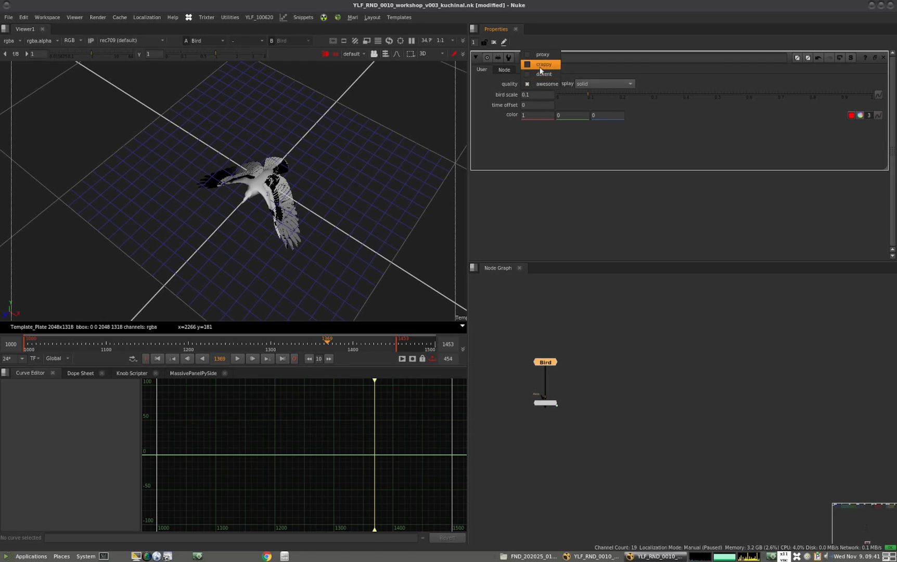
left_click(541, 64)
left_click(531, 95)
double_click(529, 105)
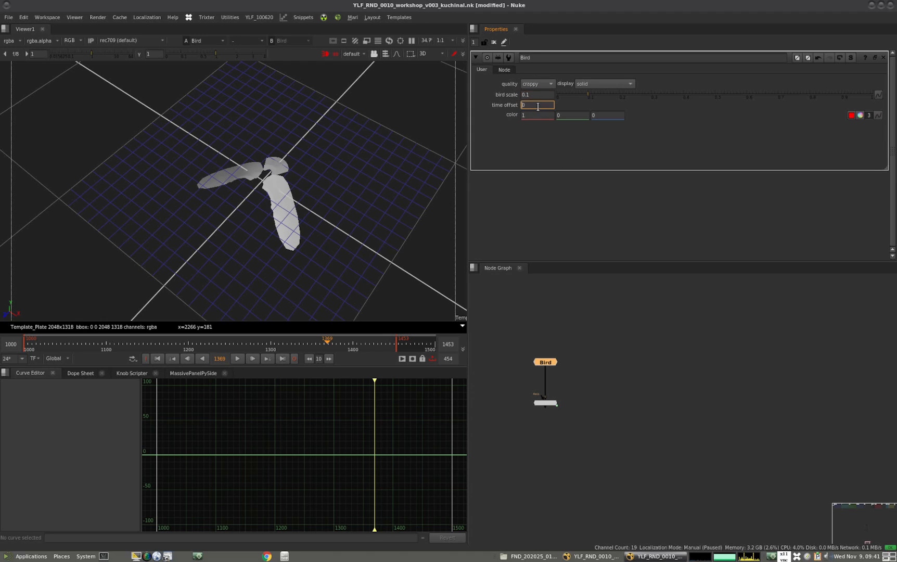
mouse_move(536, 107)
middle_mouse_down()
mouse_move(520, 107)
mouse_move(541, 117)
middle_mouse_up()
Show the Bird node in the viewer with the 3D headlamp shading turned off, seen from a lower angle
left_click(571, 373)
left_click(550, 362)
key("1")
left_click(324, 54)
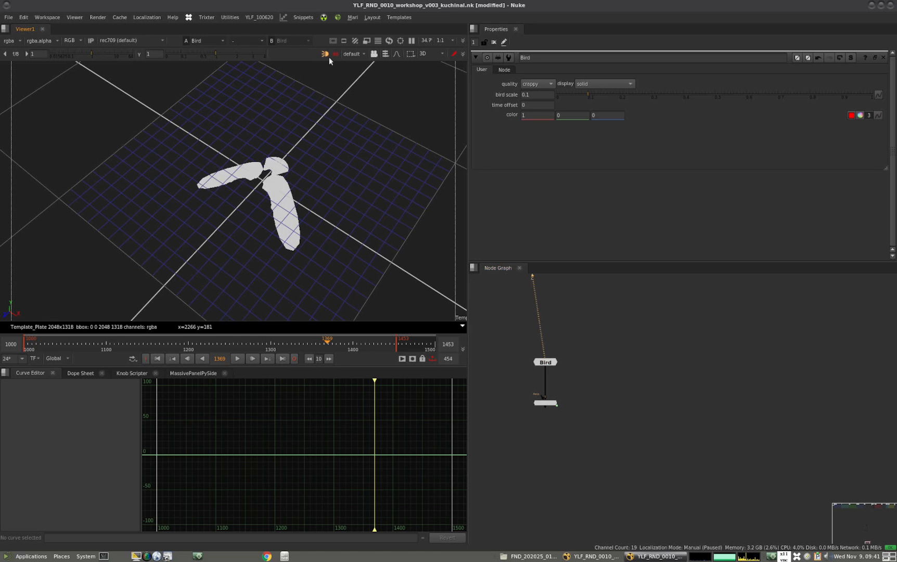
left_click(551, 363)
key("1")
left_click_drag(253, 264, 260, 232, "ctrl")
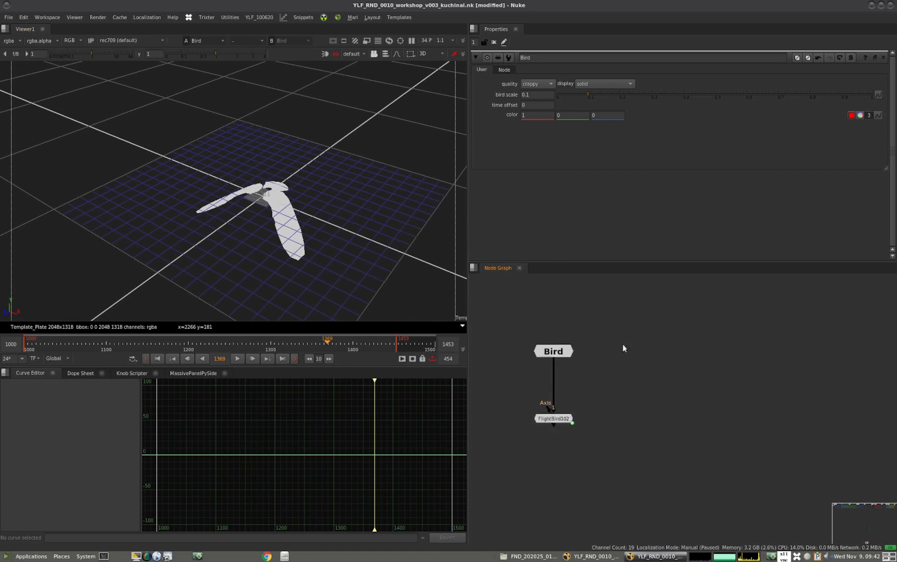
Open the FlightBird102 gizmo's properties and its internal node graph
key("f")
left_click(591, 461)
double_click(590, 460)
middle_click_drag(607, 401, 605, 357)
left_click_drag(593, 414, 589, 453)
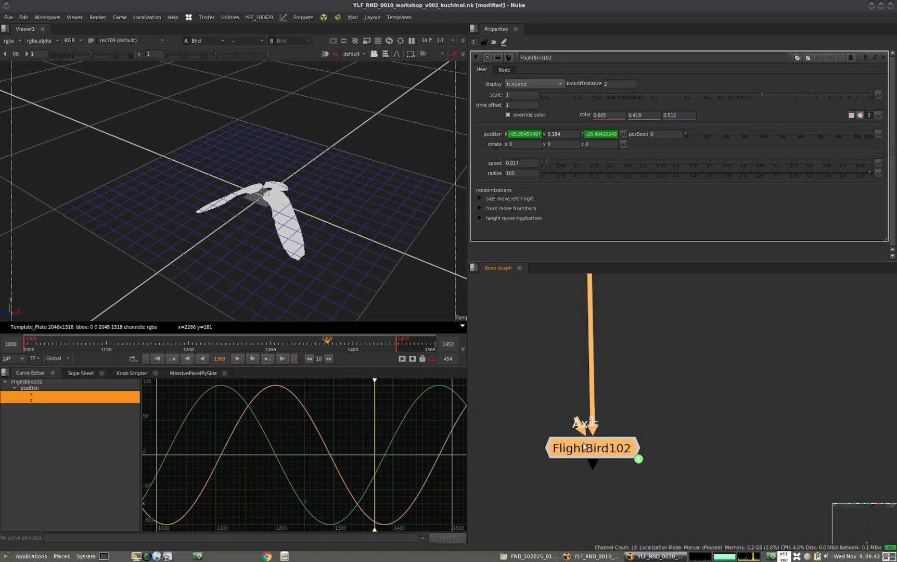
key("ctrl+Return")
middle_click_drag(647, 390, 608, 384)
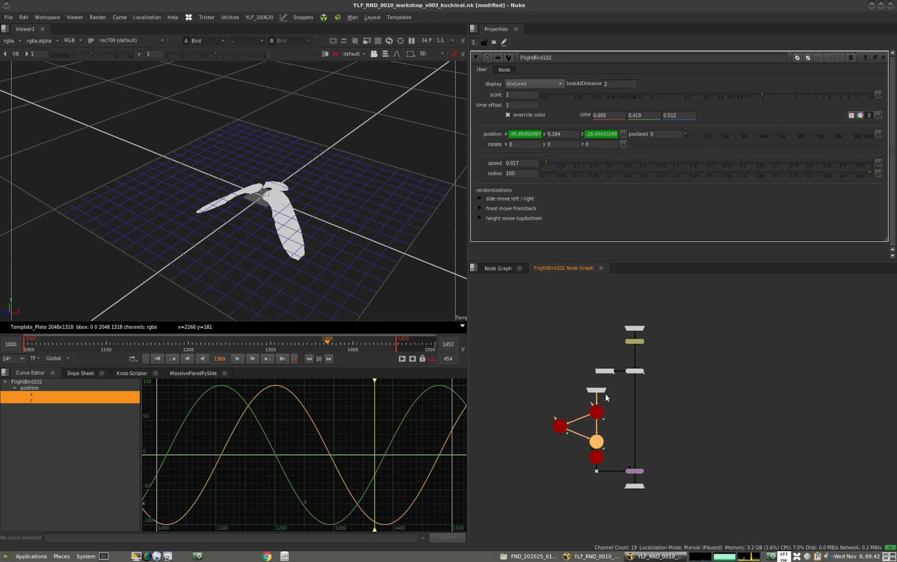
Space out the upper nodes in FlightBird102's graph by lowering the time offset node and raising the Constant1 and ApplyMaterial pair
scroll(645, 395, "up", 3)
scroll(640, 385, "down", 2)
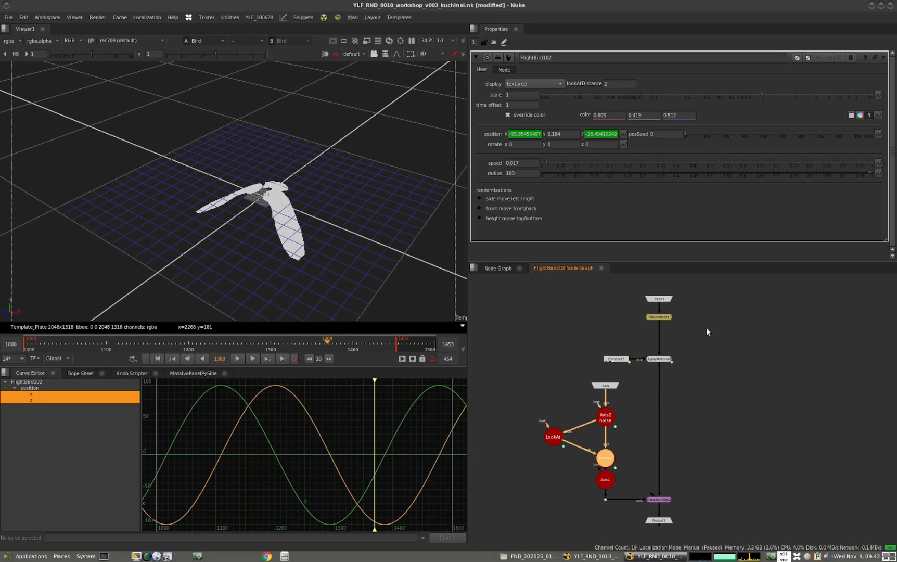
left_click_drag(657, 321, 656, 329)
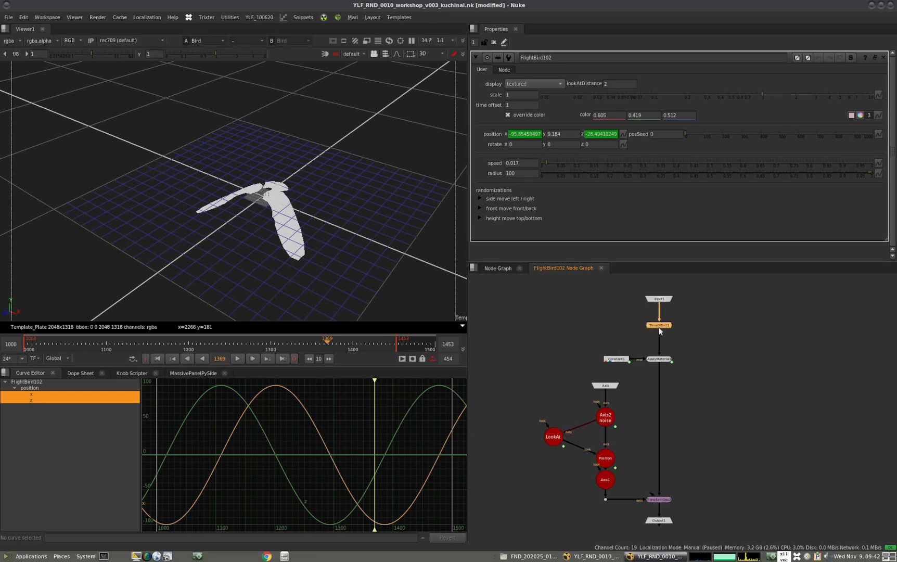
left_click_drag(714, 344, 598, 372)
left_click_drag(659, 359, 660, 357)
Move the Position node closer to Axis2 noise and open Axis1's transform settings
left_click(608, 420)
left_click(547, 439)
left_click_drag(605, 465, 604, 456)
double_click(605, 479)
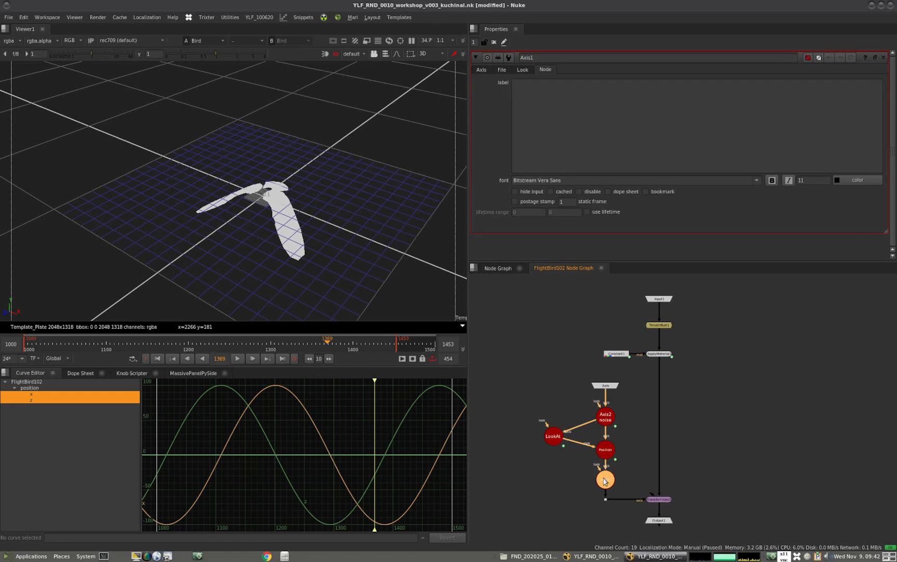
left_click(481, 70)
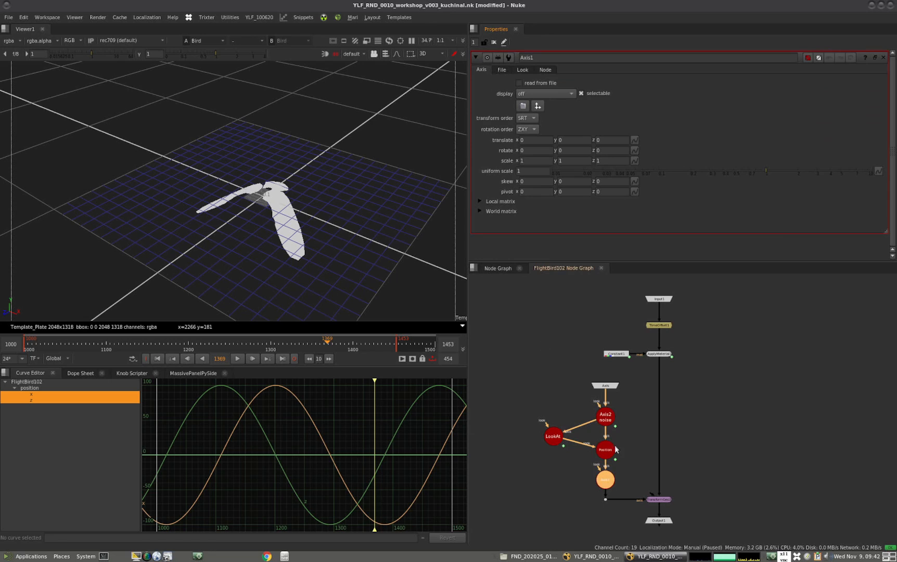
left_click(627, 478)
left_click(605, 484)
Return to the main node graph, reopen FlightBird102's properties and try a scale of 2
left_click(498, 268)
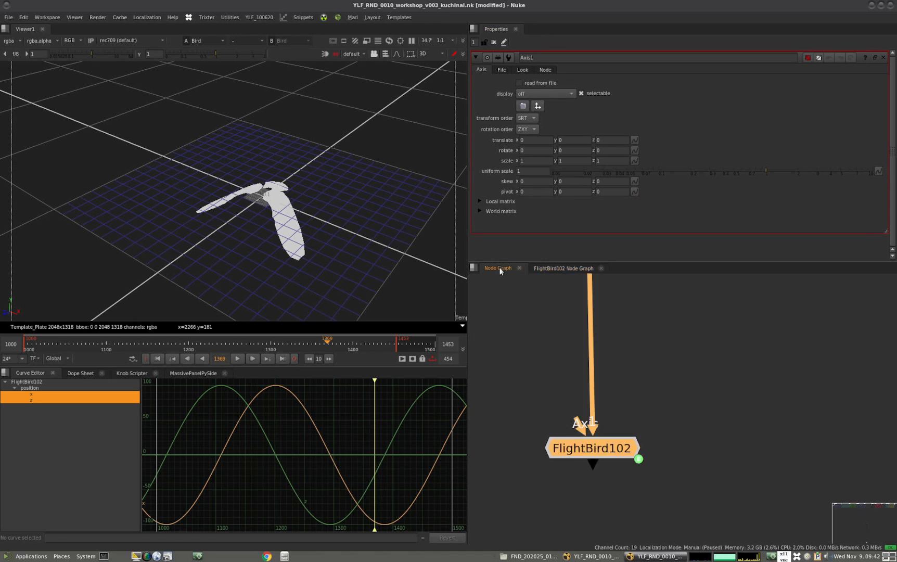
double_click(597, 454)
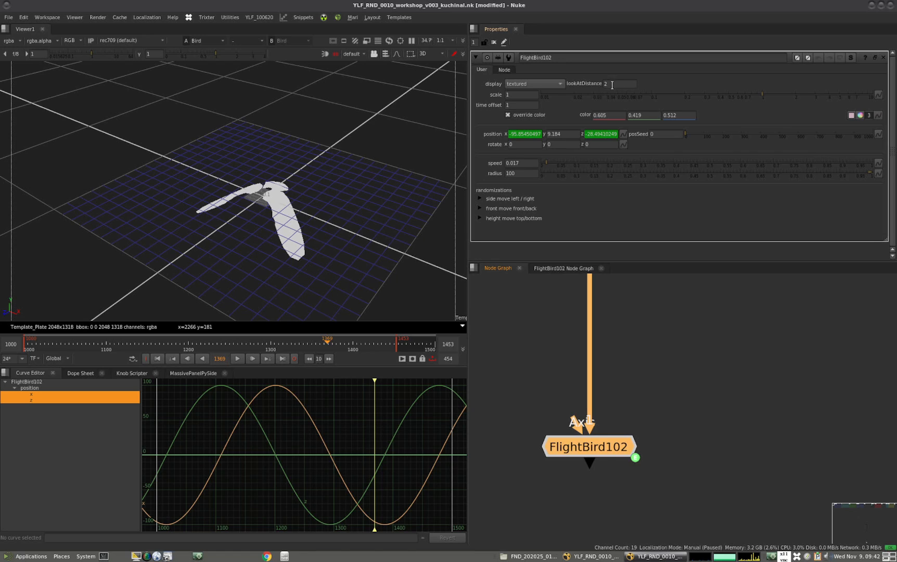
left_click(513, 96)
type("2")
key("Return")
Display FlightBird102 in the viewer and frame the flying bird in the 3D view
left_click(685, 359)
left_click(602, 441)
key("1")
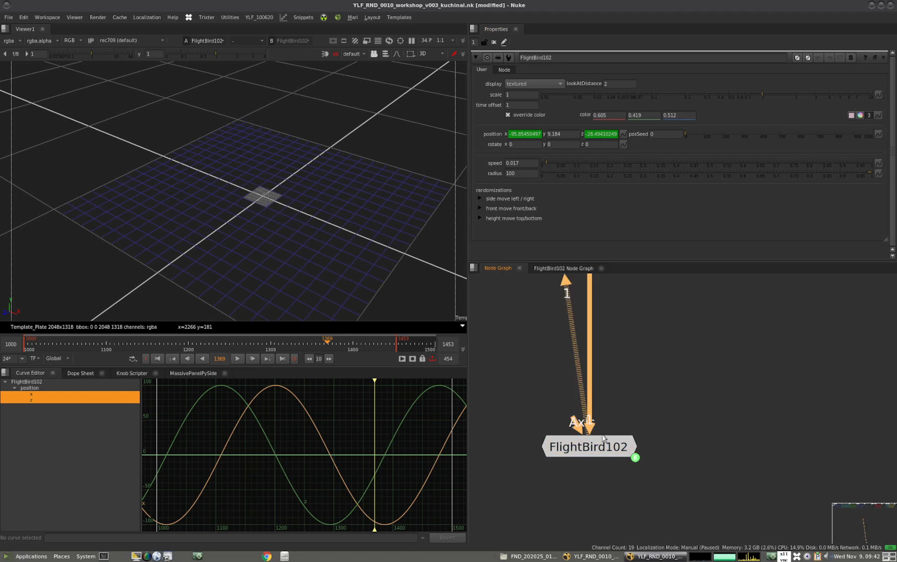
left_click(314, 278)
key("f")
middle_click_drag(354, 242, 304, 253, "alt")
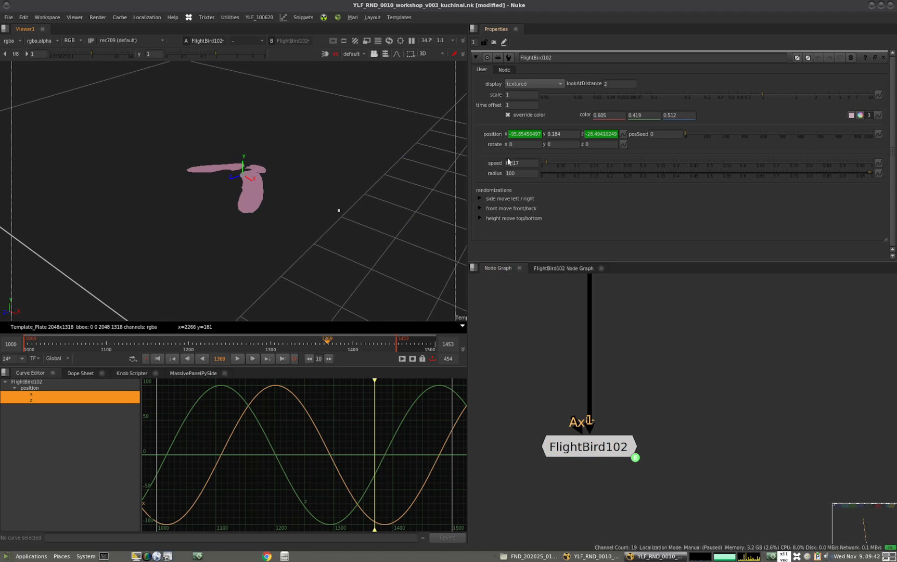
Try FlightBird102's time offset at 2 and back at 1, and toggle its override color off and on
left_click(512, 104)
type("2")
key("Return")
type("1")
key("Return")
left_click(520, 114)
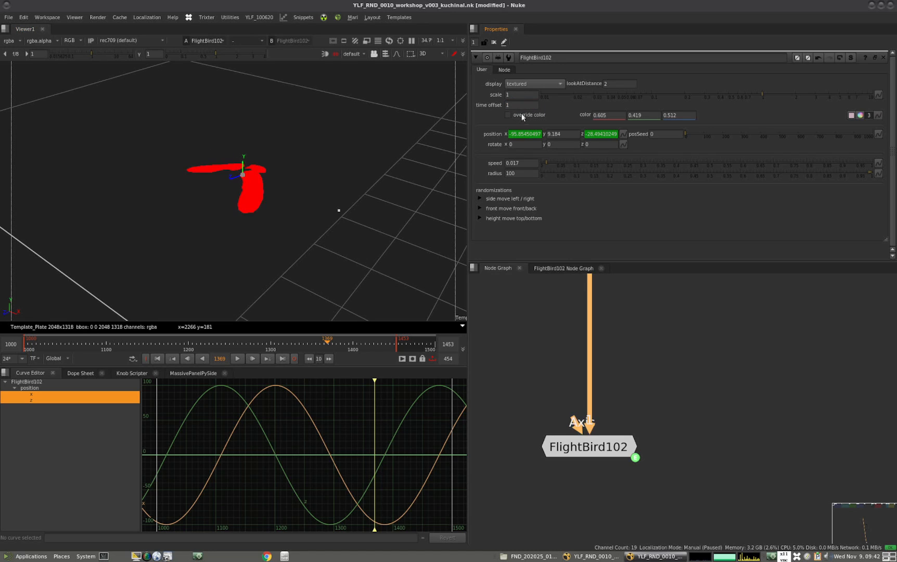
left_click(508, 115)
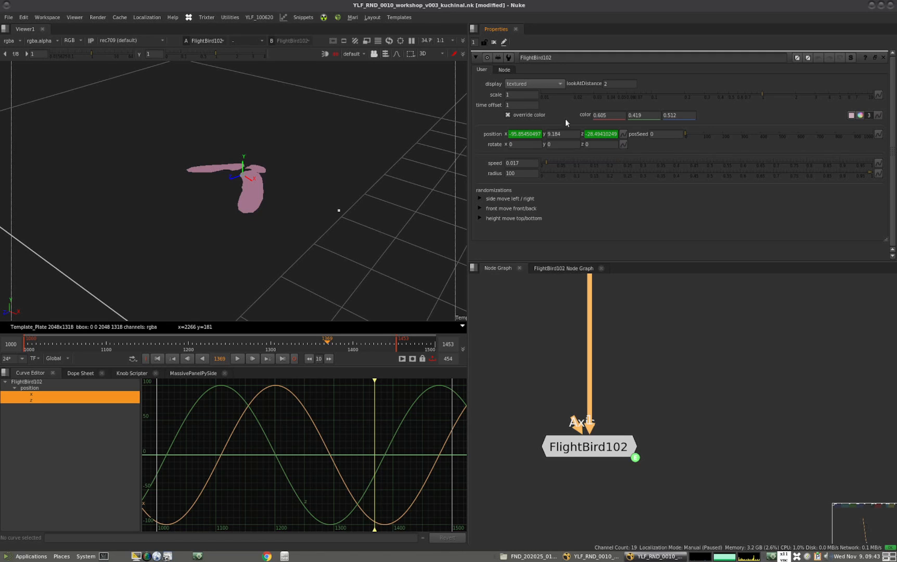
Try nudging FlightBird102's y position up and back down
left_click_drag(573, 135, 551, 134)
key("Left")
key("Up")
key("Down")
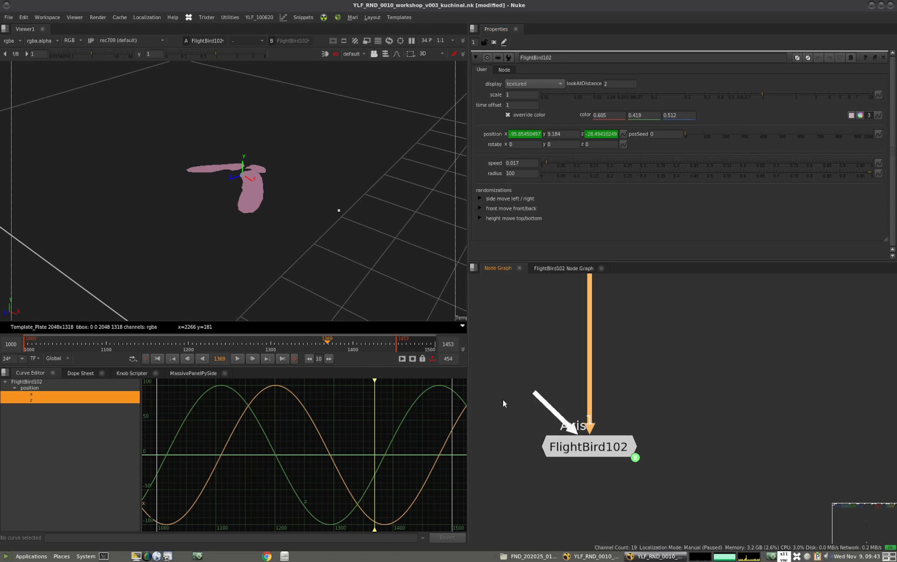
Try out FlightBird102's Axis input with a new Axis node, and delete that node
scroll(552, 384, "down", 2)
middle_click_drag(541, 391, 577, 406)
scroll(579, 410, "up", 2)
left_click_drag(618, 422, 570, 394)
left_click(560, 380)
key("a")
key("Delete")
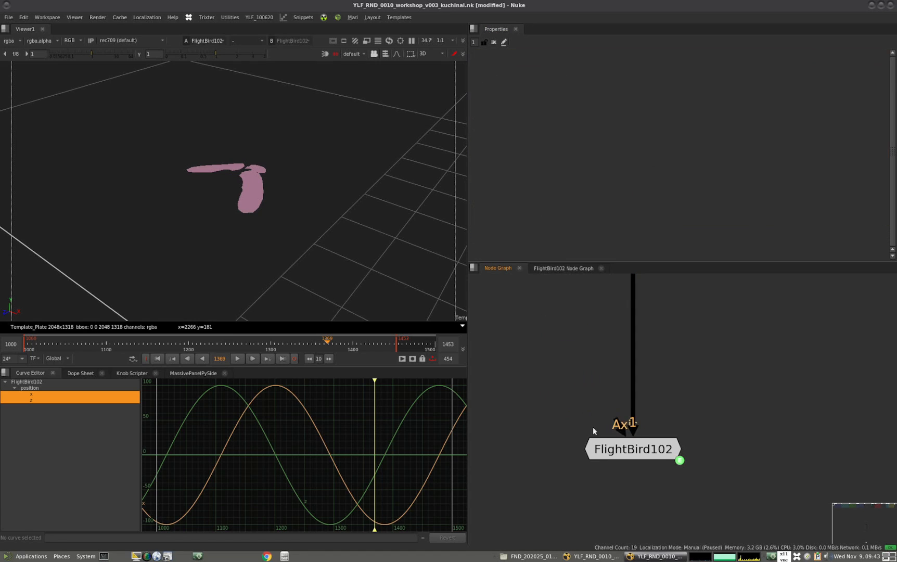
Reopen FlightBird102's properties and examine its speed, radius, and side and front movement randomization groups
double_click(610, 445)
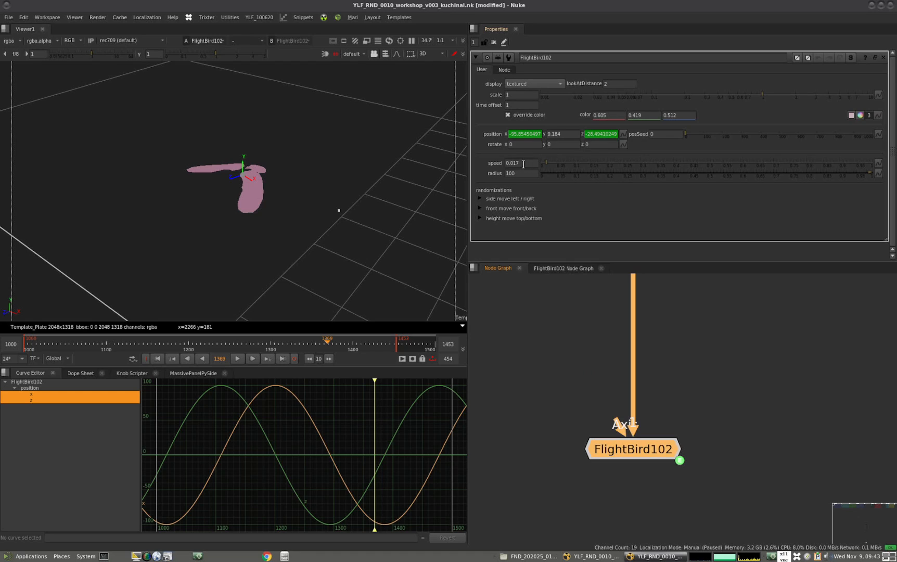
left_click(524, 162)
left_click(522, 172)
left_click(479, 199)
left_click(479, 199)
left_click(480, 208)
left_click(480, 208)
left_click(732, 416)
scroll(606, 421, "down", 5)
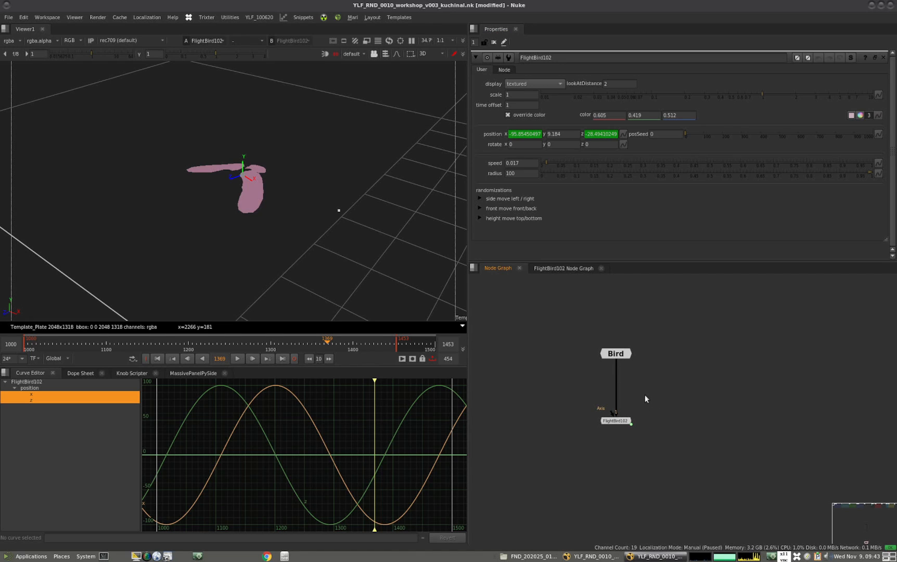
Bring up the MassivePanelPySide panel and center the Bird and FlightBird102 nodes in the graph
left_click(191, 373)
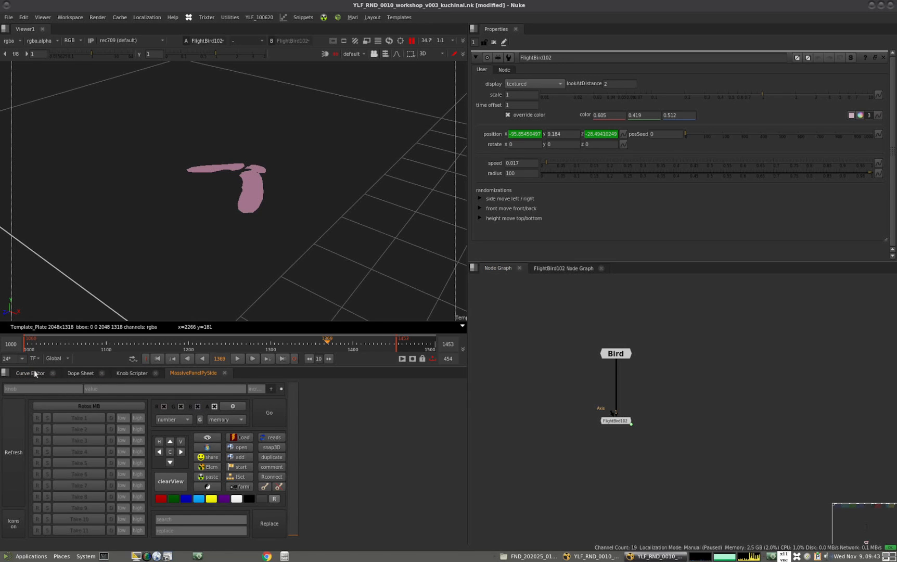
scroll(608, 396, "down", 3)
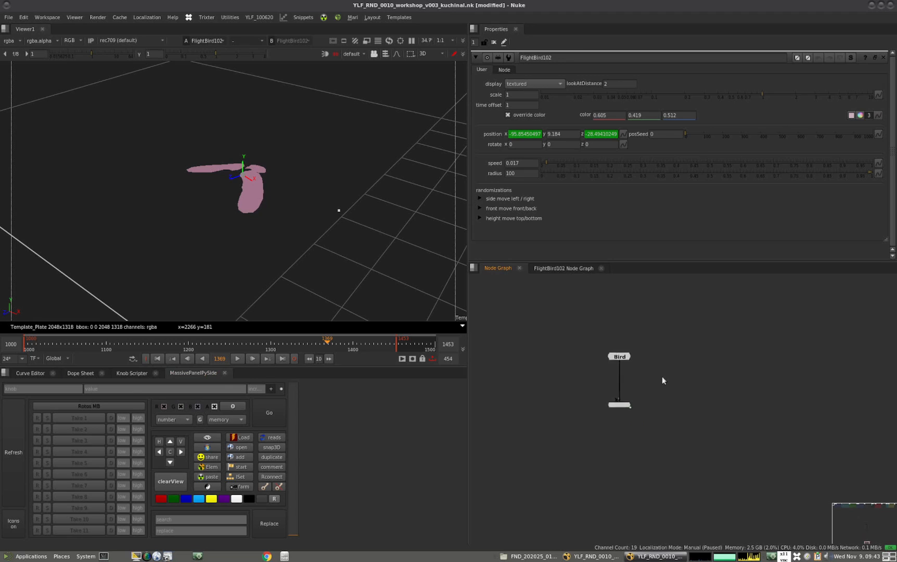
scroll(650, 382, "up", 5)
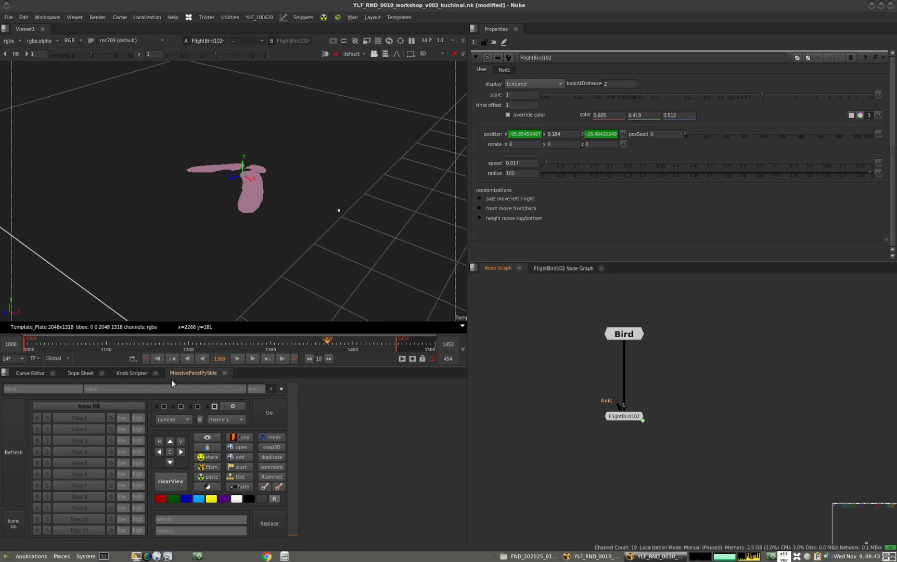
middle_click_drag(665, 400, 636, 400)
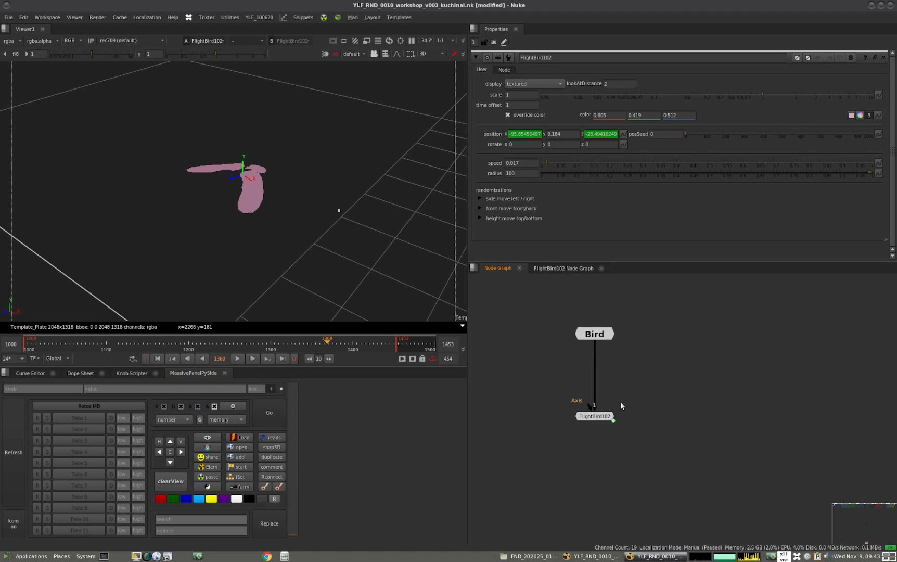
Move FlightBird102 slightly closer to Bird, duplicate it and line up the copies in a row beside it
left_click_drag(661, 390, 554, 431)
left_click_drag(603, 415, 611, 402)
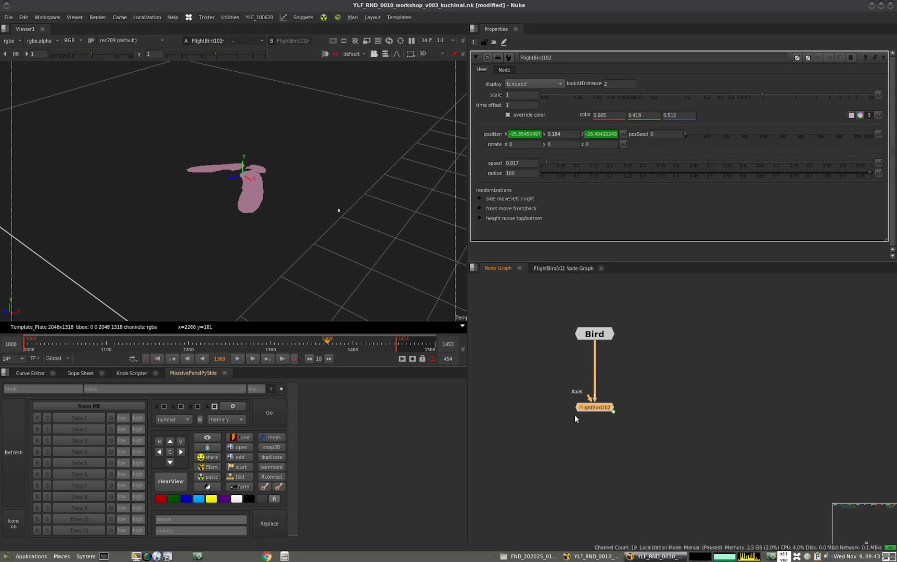
key("alt+c")
left_click_drag(670, 388, 648, 407)
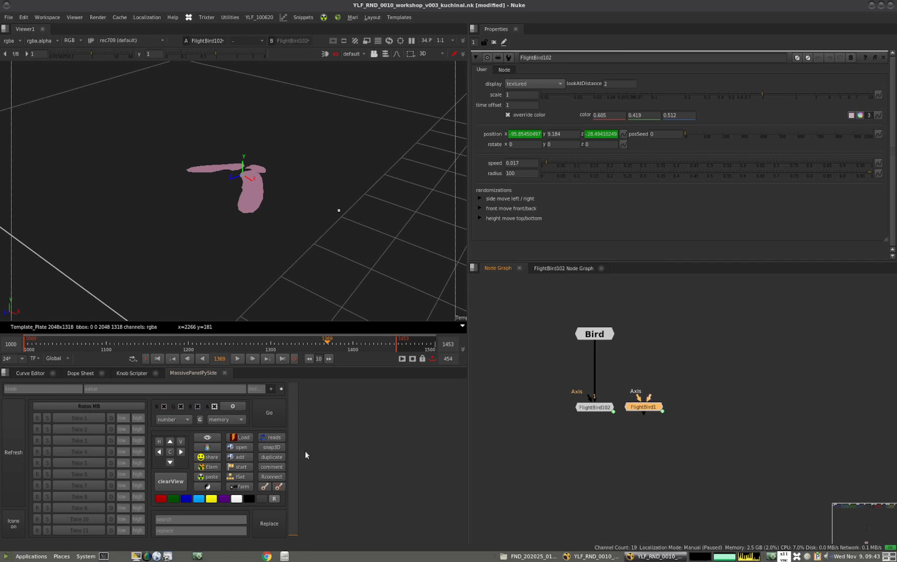
mouse_move(698, 390)
left_mouse_down()
mouse_move(565, 426)
mouse_move(691, 406)
left_mouse_up()
key("alt+c")
Duplicate the group of four FlightBird nodes twice, extending the row to twelve nodes
left_click_drag(798, 390, 571, 422)
key("alt+c")
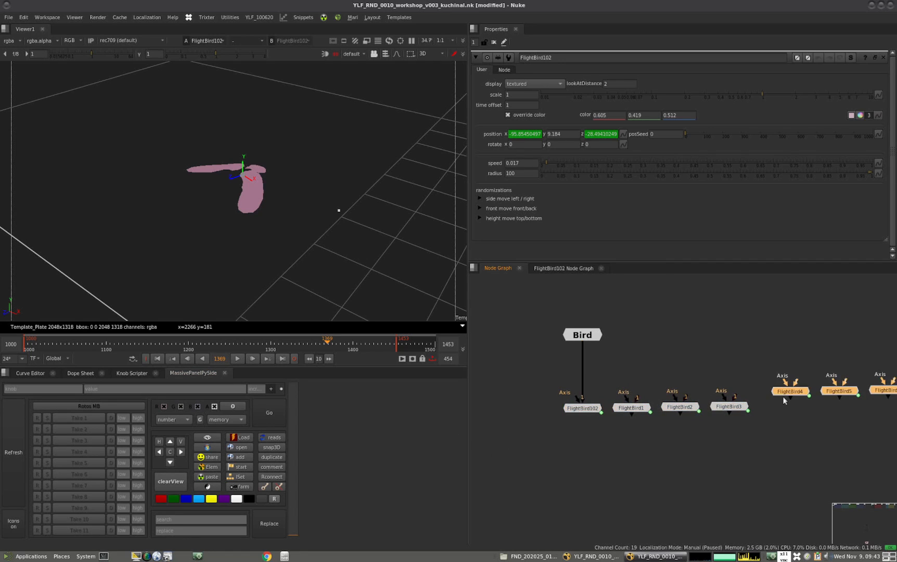
left_click_drag(783, 394, 772, 404)
scroll(713, 389, "down", 3)
middle_click_drag(706, 384, 648, 374)
key("alt+c")
left_click_drag(649, 375, 811, 388)
scroll(826, 387, "down", 3)
middle_click_drag(826, 386, 677, 389)
left_click(629, 423)
Duplicate the whole row of twelve FlightBird nodes and place the copies as a second row
left_click_drag(514, 364, 591, 325)
left_click_drag(781, 363, 414, 432)
key("alt+c")
left_click_drag(783, 364, 520, 408)
left_click(515, 433)
Center the Bird node above the two rows and connect all the FlightBird nodes to it
left_click_drag(574, 339, 604, 311)
left_click_drag(489, 358, 751, 420)
left_click_drag(676, 298, 577, 323)
left_click_drag(486, 350, 797, 433, "shift")
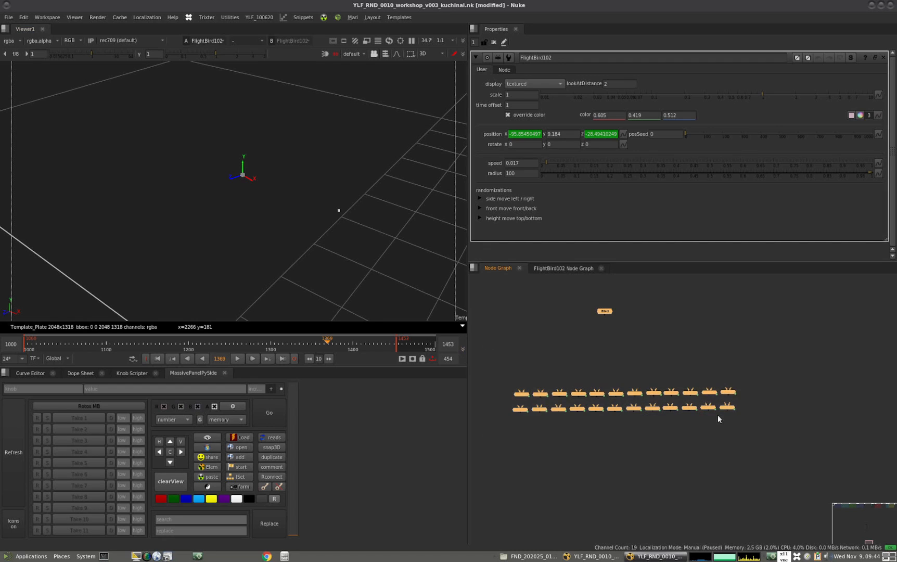
key("y")
left_click(603, 445)
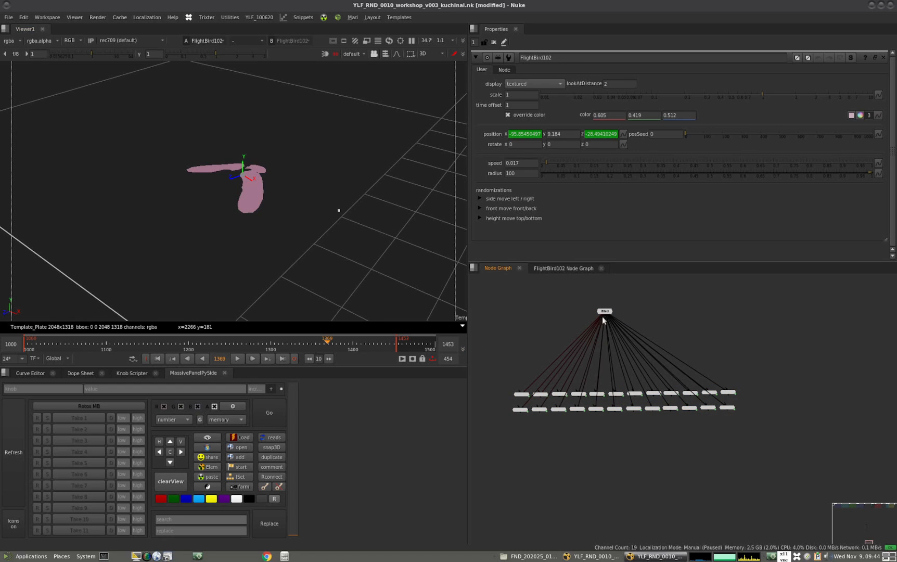
Add a Scene node centered below the two rows, connect all the FlightBird nodes to it and view it
key("Tab")
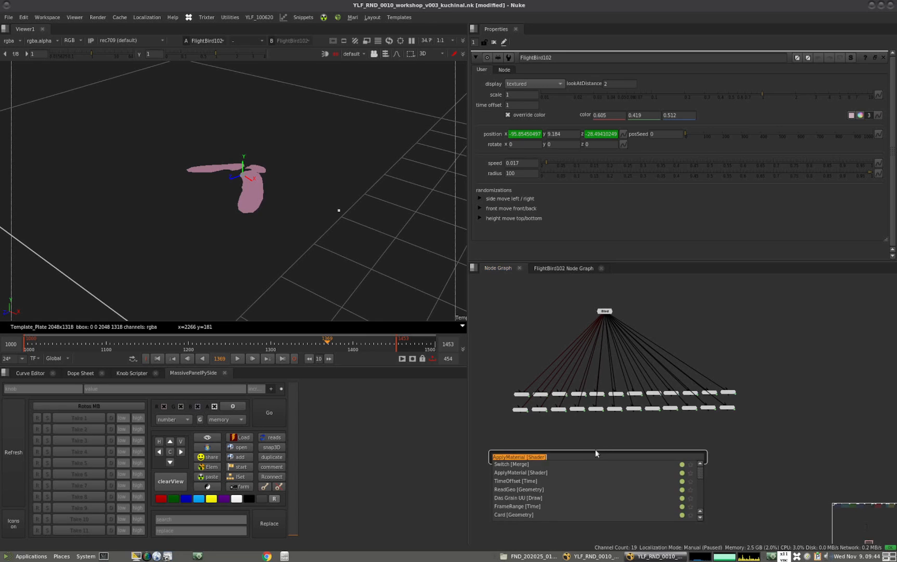
type("scene")
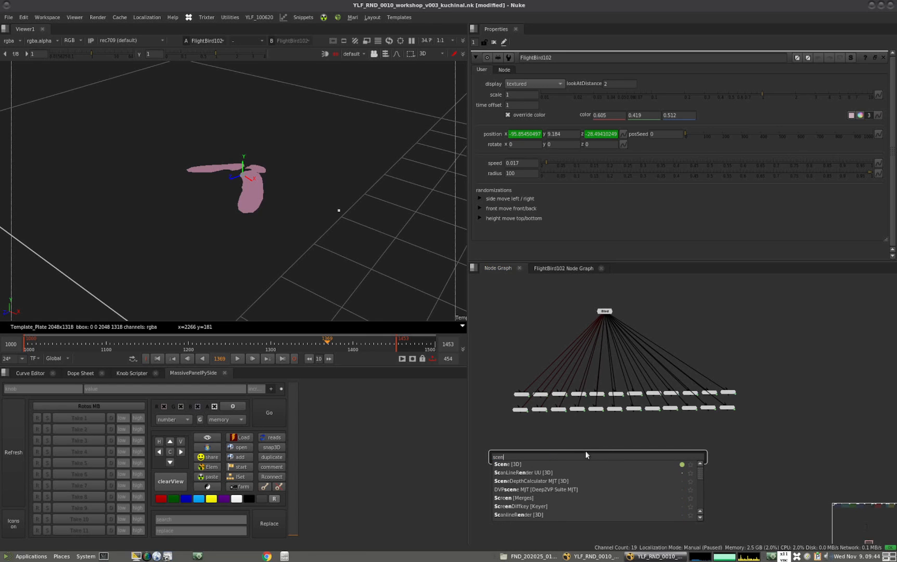
key("Return")
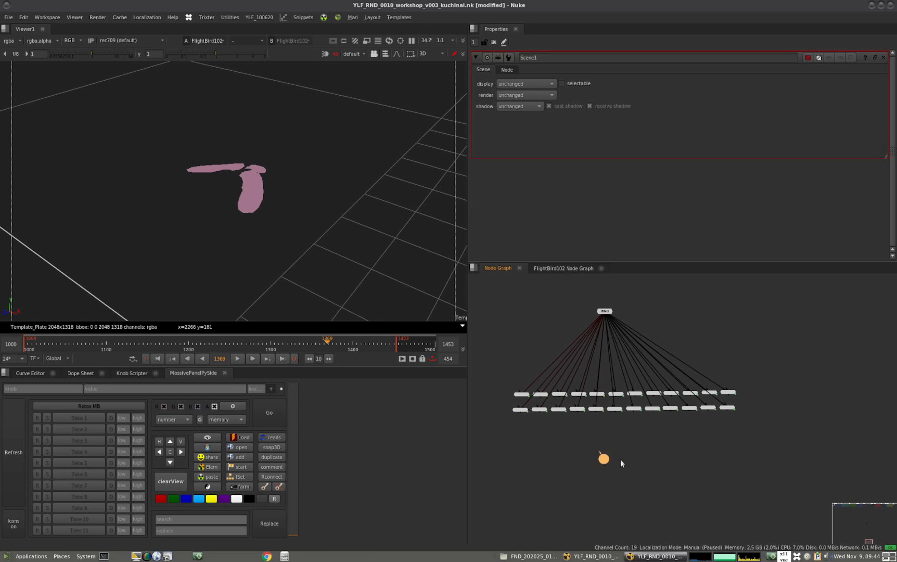
left_click_drag(836, 374, 463, 443, "shift")
key("y")
left_click(561, 475)
left_click_drag(639, 464, 652, 462)
key("1")
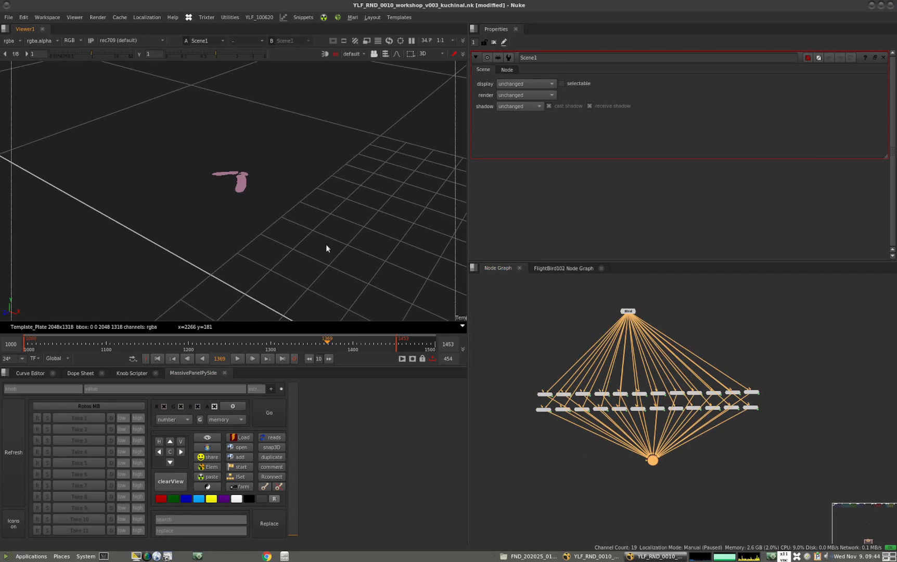
Scrub the timeline and examine how the birds from the Scene fly across the 3D grid
scroll(299, 239, "up", 3)
left_click_drag(53, 343, 80, 341)
middle_click_drag(275, 272, 115, 277, "alt")
left_click_drag(229, 257, 273, 251, "ctrl")
middle_click_drag(273, 251, 341, 248, "alt")
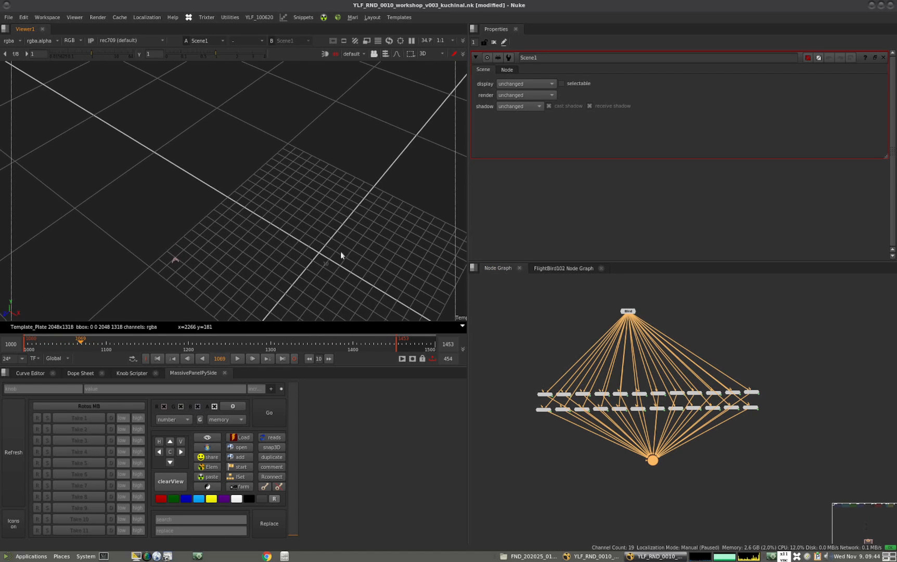
mouse_move(292, 268)
left_mouse_down("alt")
mouse_move(162, 311)
mouse_move(236, 340)
mouse_move(300, 340)
mouse_move(232, 341)
left_mouse_up("alt")
left_click(631, 312)
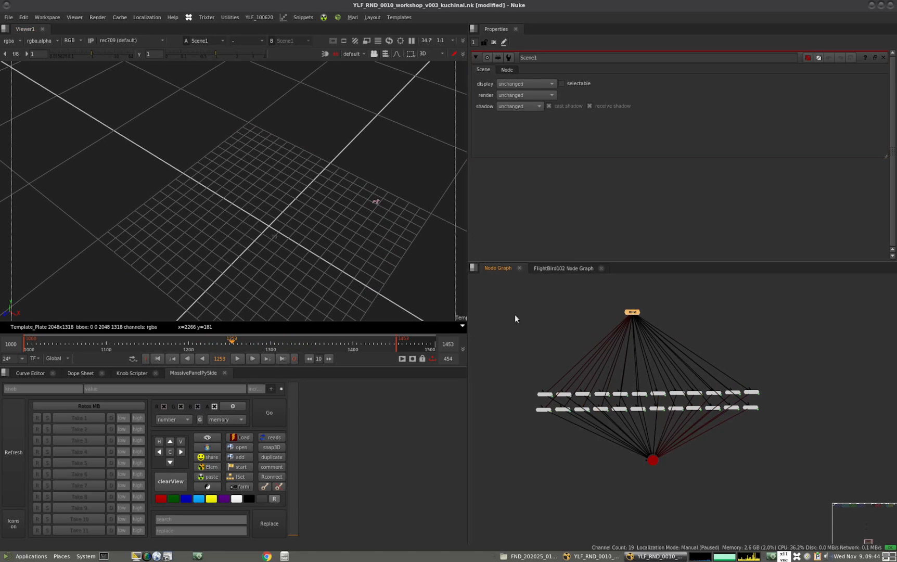
Show the Knob Scripter, clear its old script and enlarge the empty code area
left_click(135, 373)
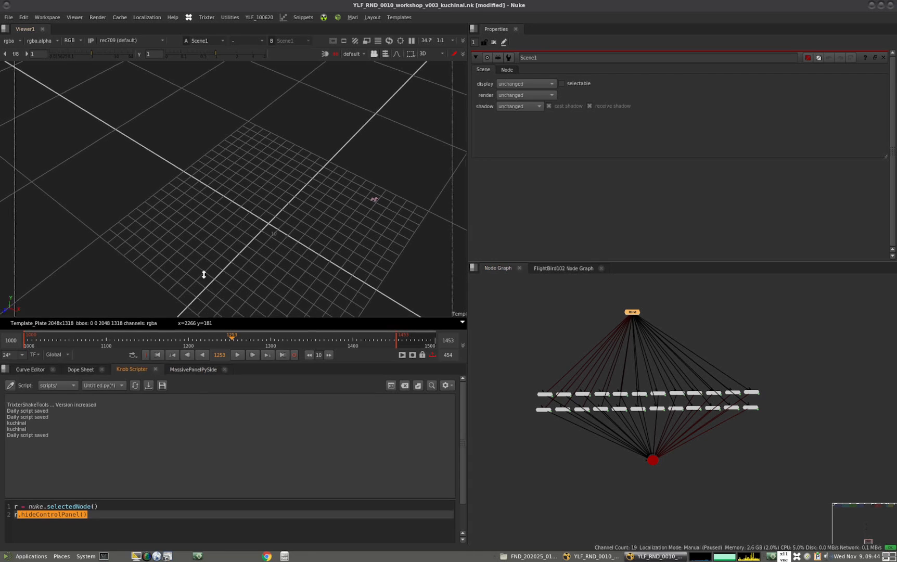
left_click_drag(196, 287, 195, 227)
left_click(111, 456)
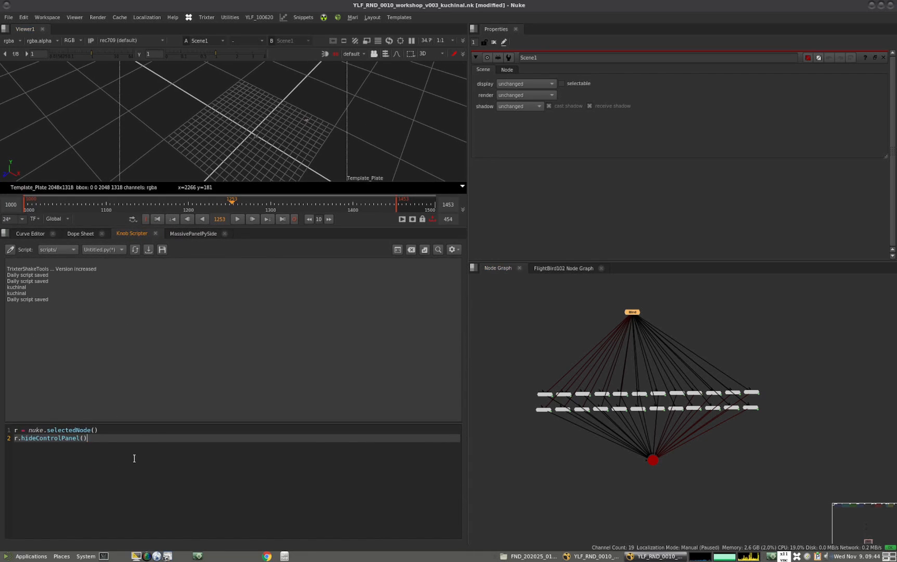
key("ctrl+a")
key("Delete")
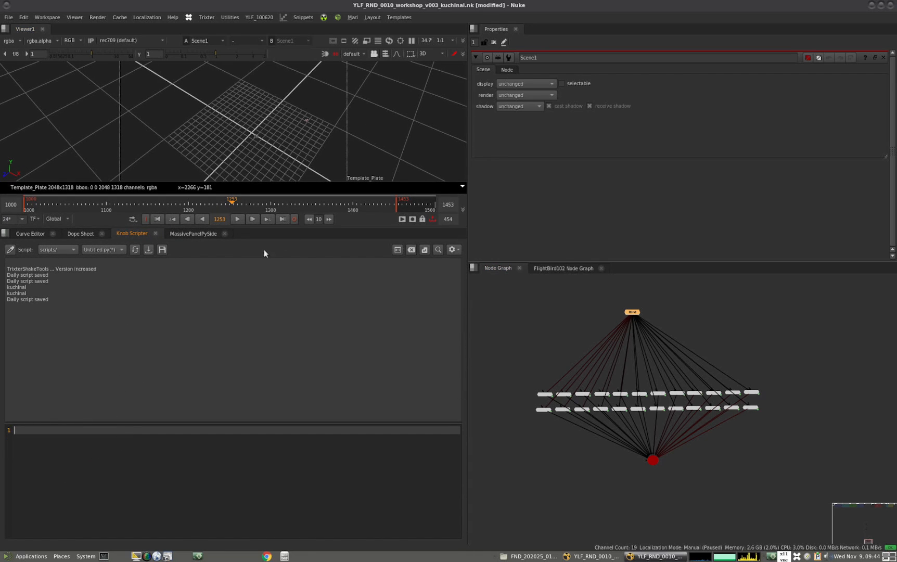
left_click_drag(289, 227, 285, 377)
middle_click_drag(291, 306, 246, 265)
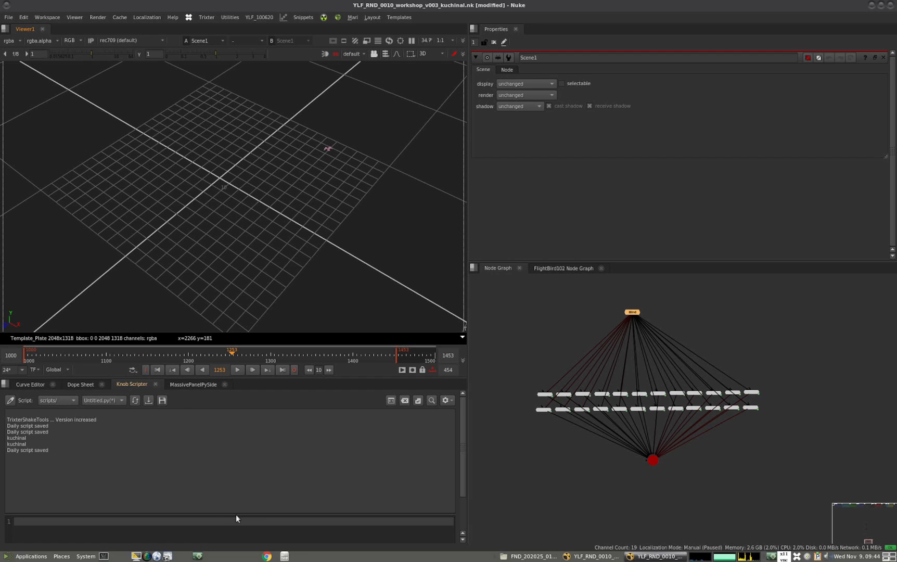
left_click_drag(241, 514, 243, 483)
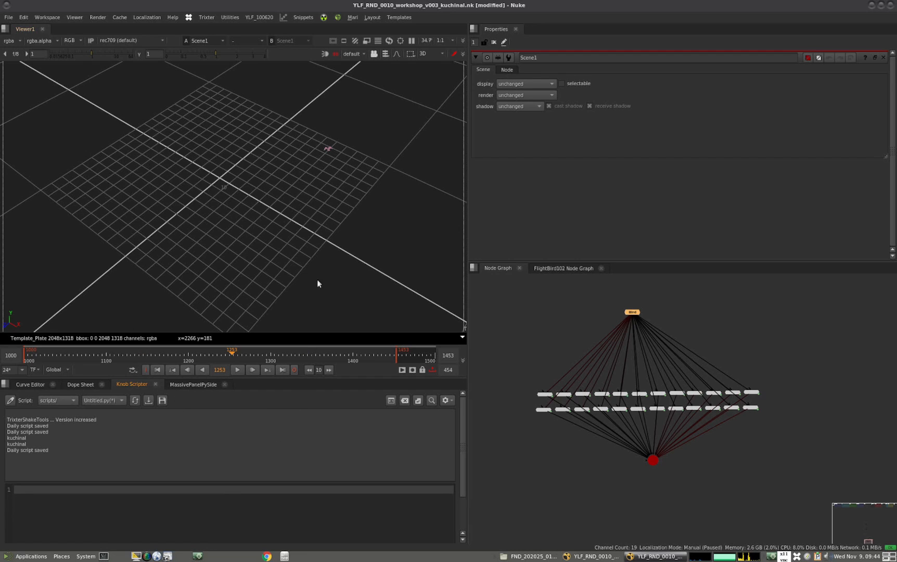
Open FlightBird102's properties, select all FlightBird nodes in both rows, and write the script line sn = nuke.selectedNodes()
double_click(544, 394)
left_click_drag(496, 349, 799, 429)
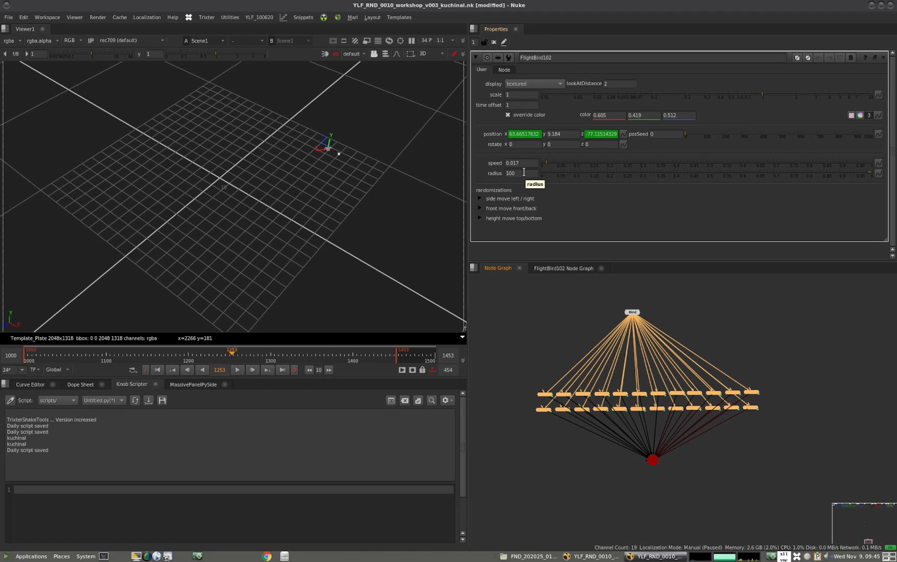
left_click(69, 490)
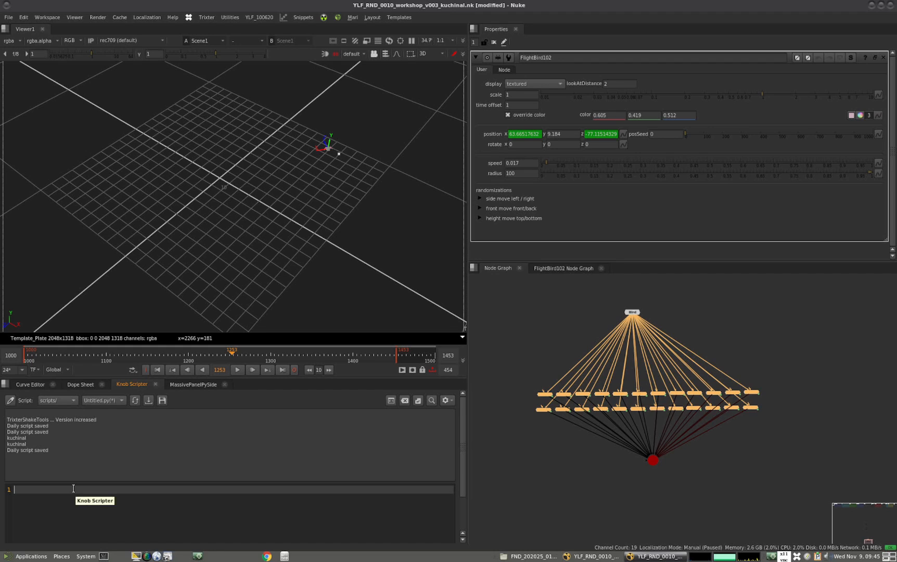
type("nuke.")
type("selectedNo")
type("des")
type("()")
type("sn =")
key("End")
key("Return")
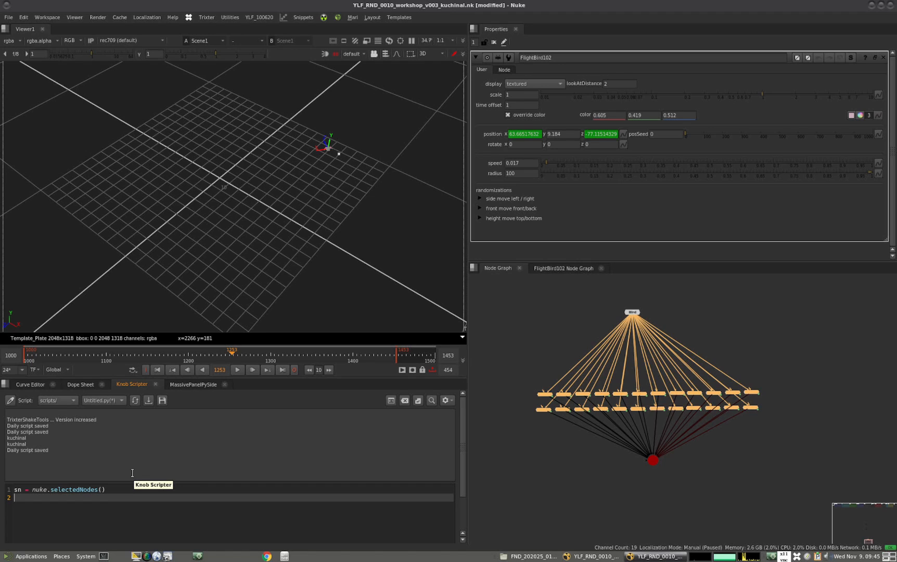
Add the loop for bird in sn: with the body fird['radius'].setValue(50) and try to run the whole script
type("for bird in sn:")
key("Return")
type("fi")
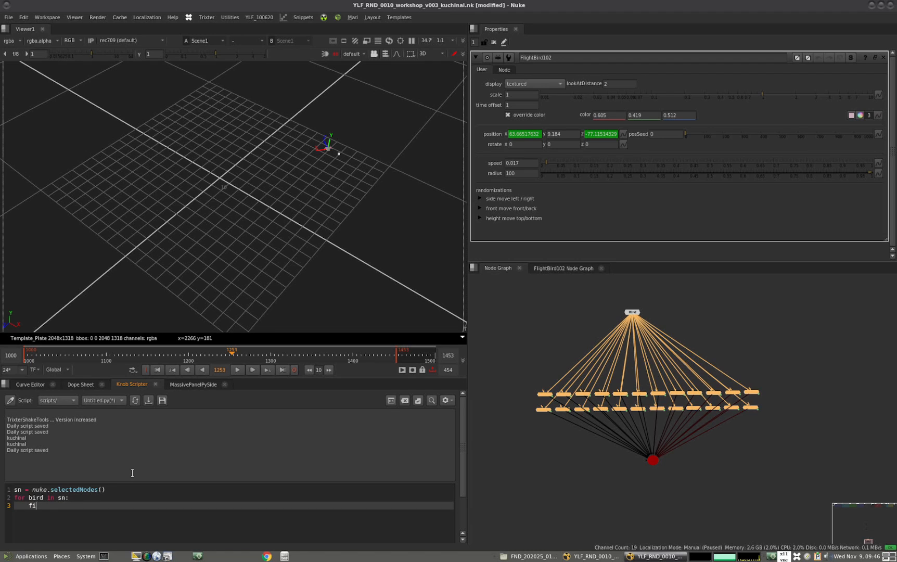
type("rd['")
type("radius'].setValue(")
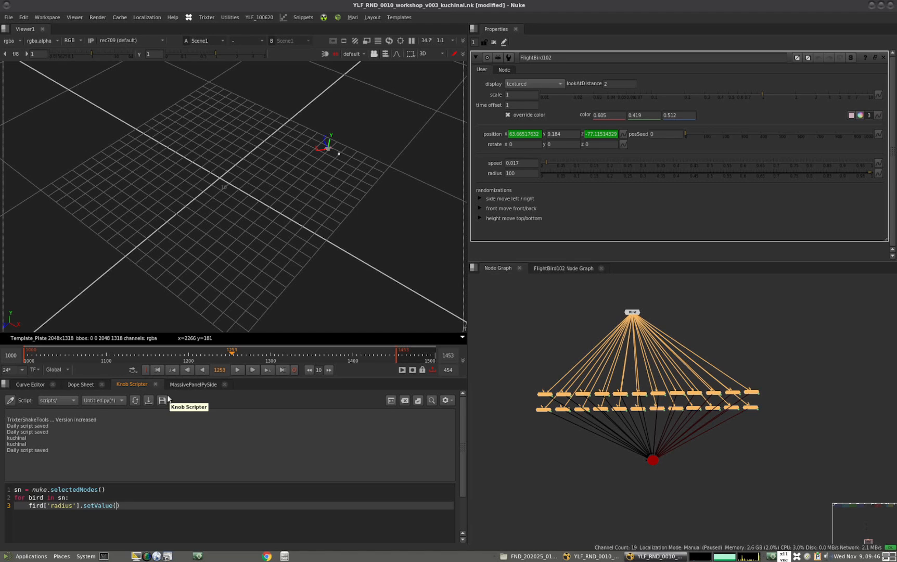
type("50")
left_click_drag(128, 505, 14, 491)
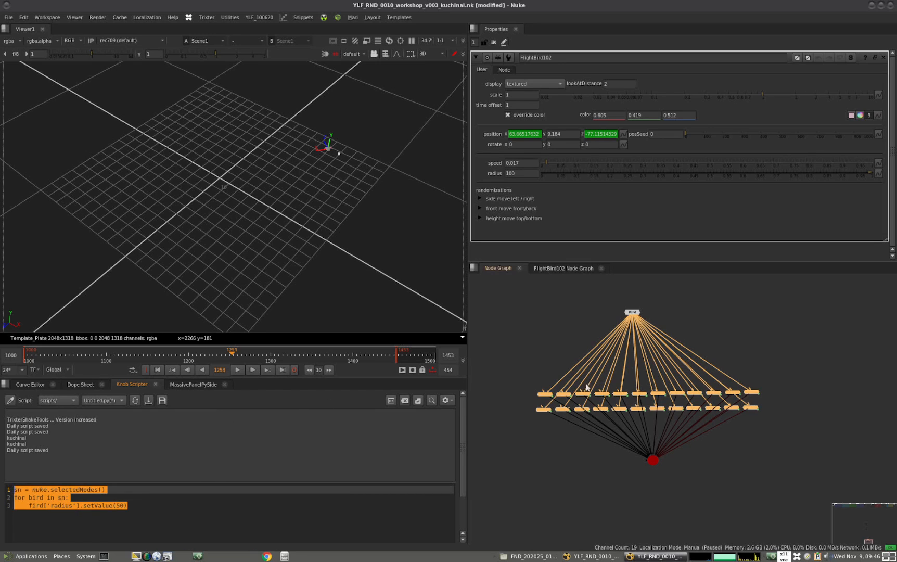
key("ctrl+Return")
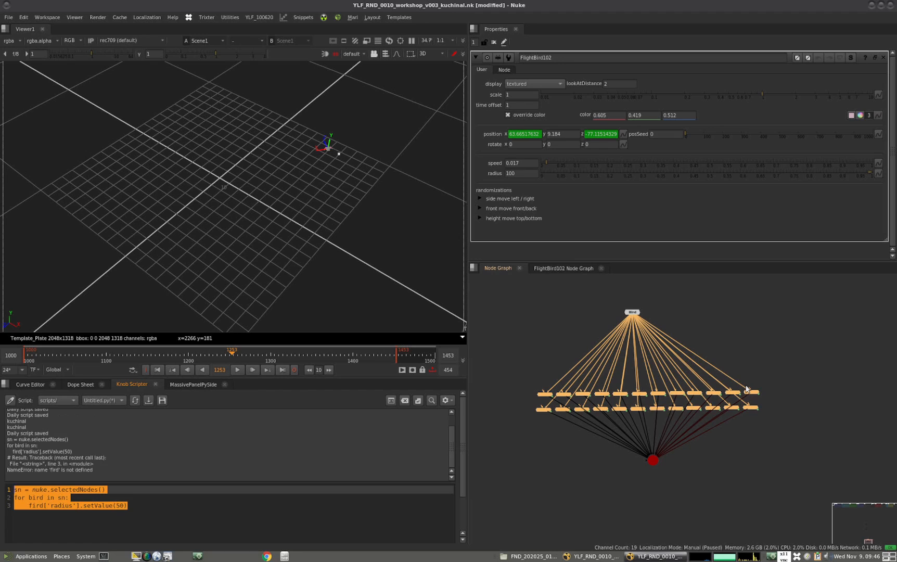
Correct fird to bird in the radius line and run the whole script on the selected FlightBird nodes
left_click(52, 505)
left_click(31, 506)
key("BackSpace")
type("b")
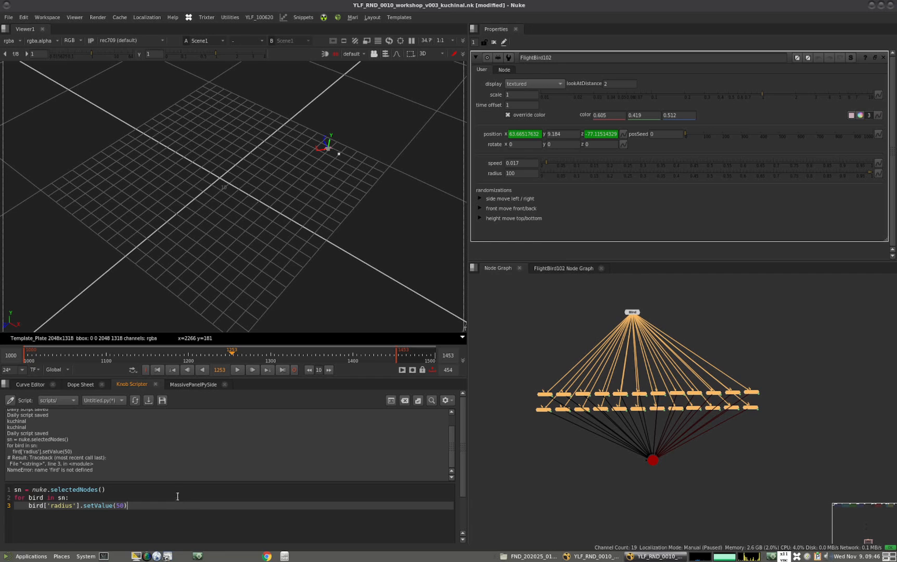
key("ctrl+a")
key("ctrl+Return")
left_click_drag(214, 212, 202, 268, "ctrl")
scroll(244, 210, "up", 3)
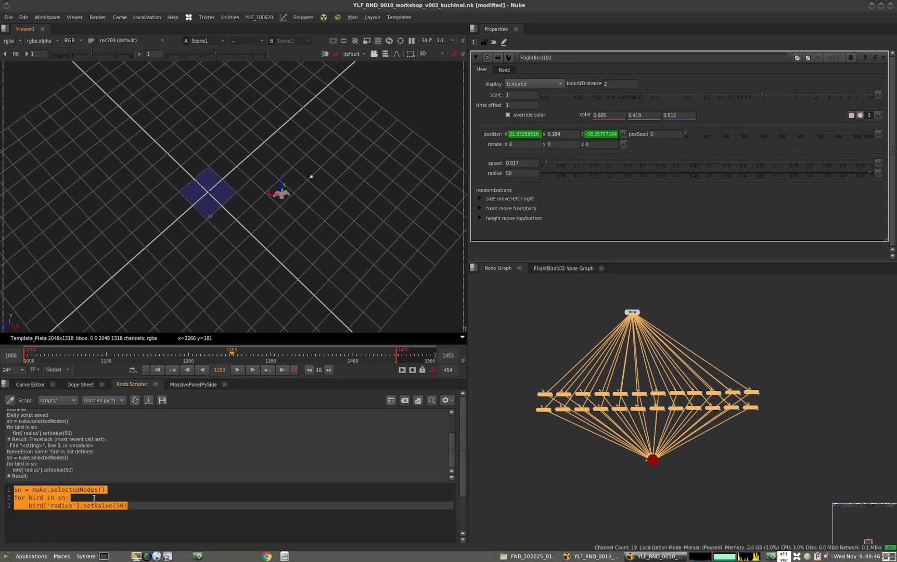
Change the script's radius value to 200 and run it on all selected FlightBird nodes
left_click(112, 505)
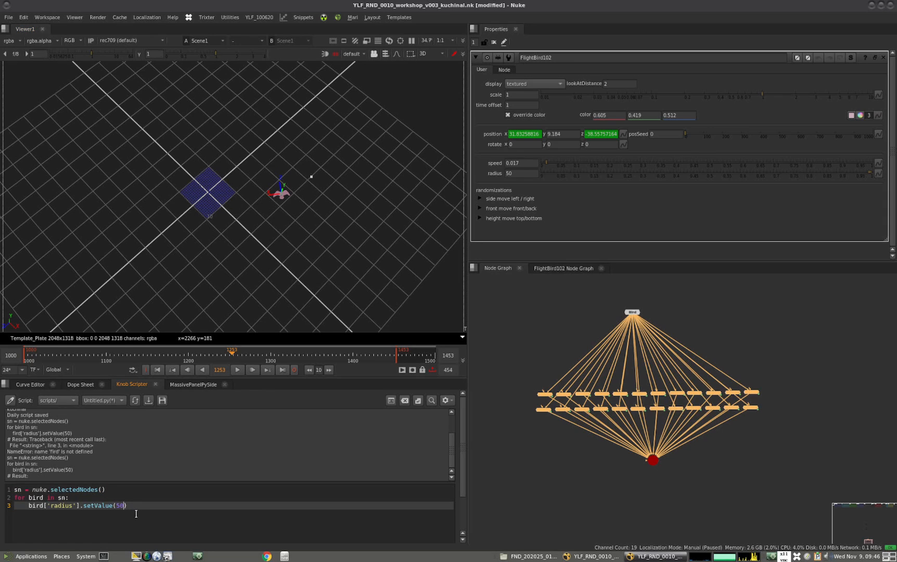
key("Delete")
key("Delete")
type("200")
left_click_drag(136, 505, 8, 489)
key("ctrl+Return")
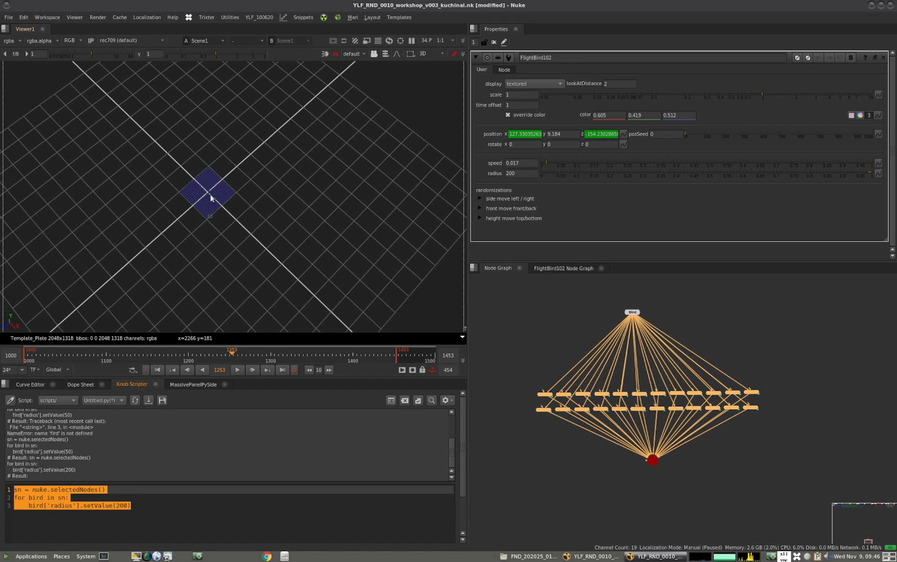
scroll(264, 216, "up", 6)
left_click_drag(269, 230, 257, 221, "ctrl")
mouse_move(240, 379)
left_mouse_down()
mouse_move(245, 352)
mouse_move(245, 361)
left_mouse_up()
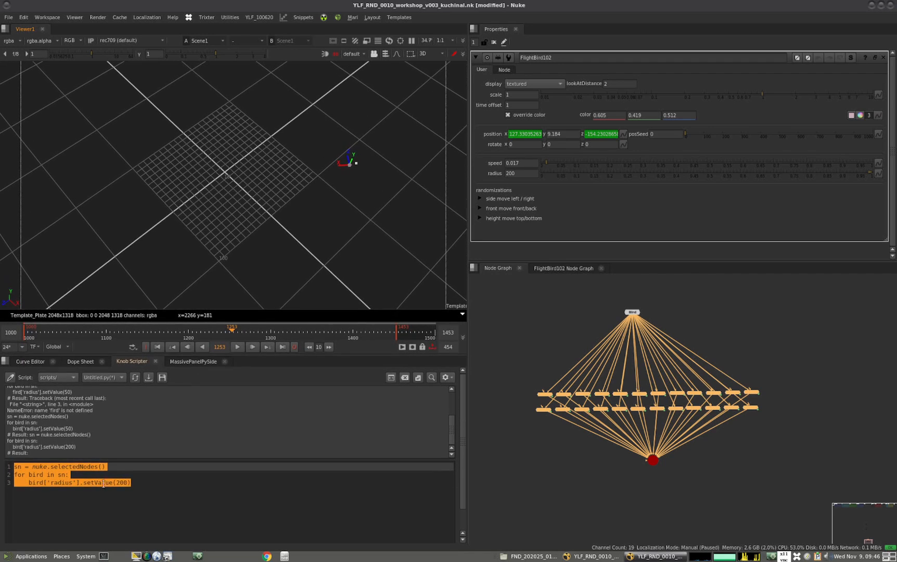
Duplicate the three-line radius script below the existing code, separated by blank lines
left_click(141, 481)
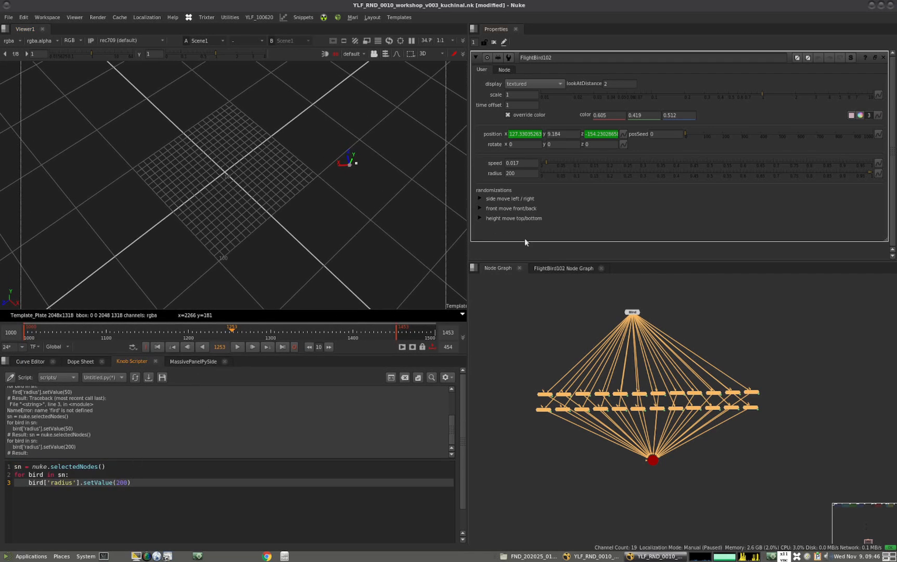
key("shift+Home")
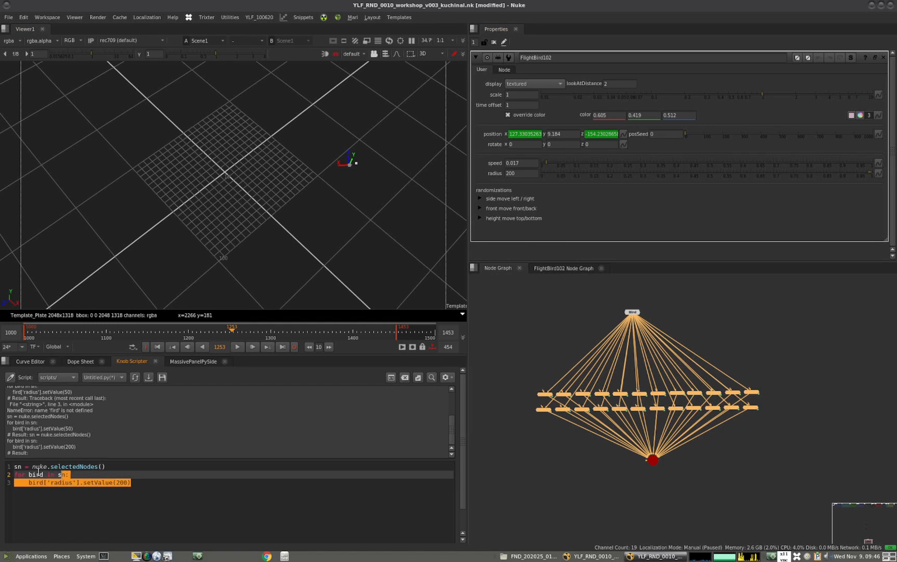
key("shift+Up")
key("shift+Up")
key("ctrl+c")
left_click(35, 502)
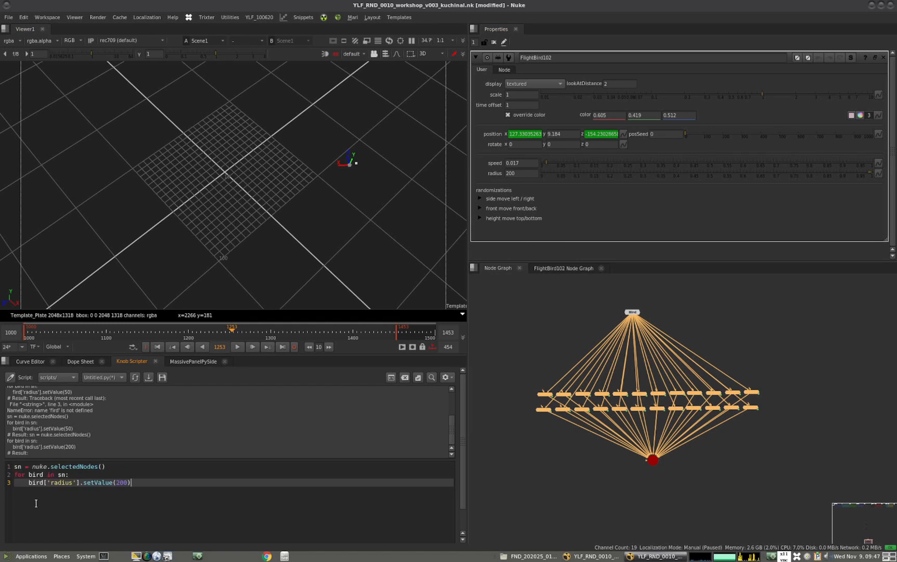
key("Return")
key("Return")
key("Return")
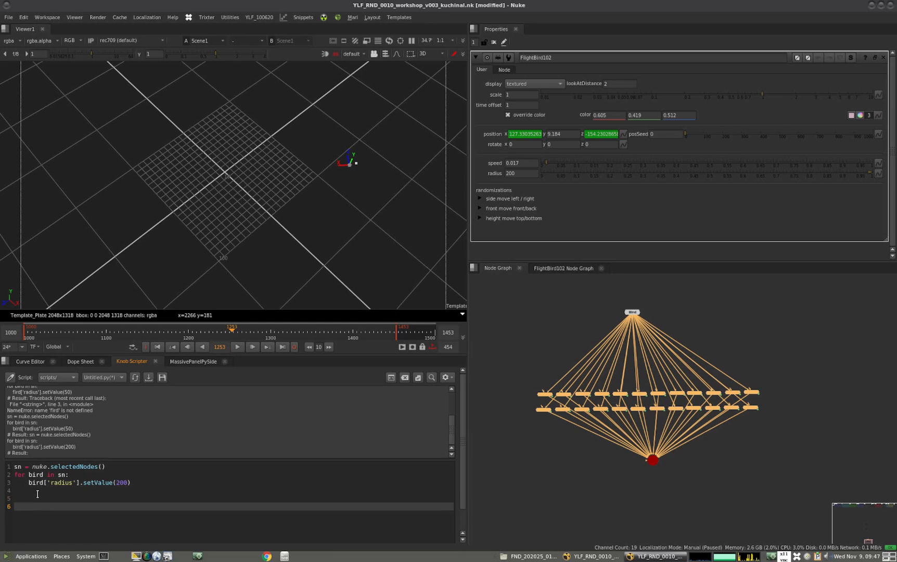
key("ctrl+v")
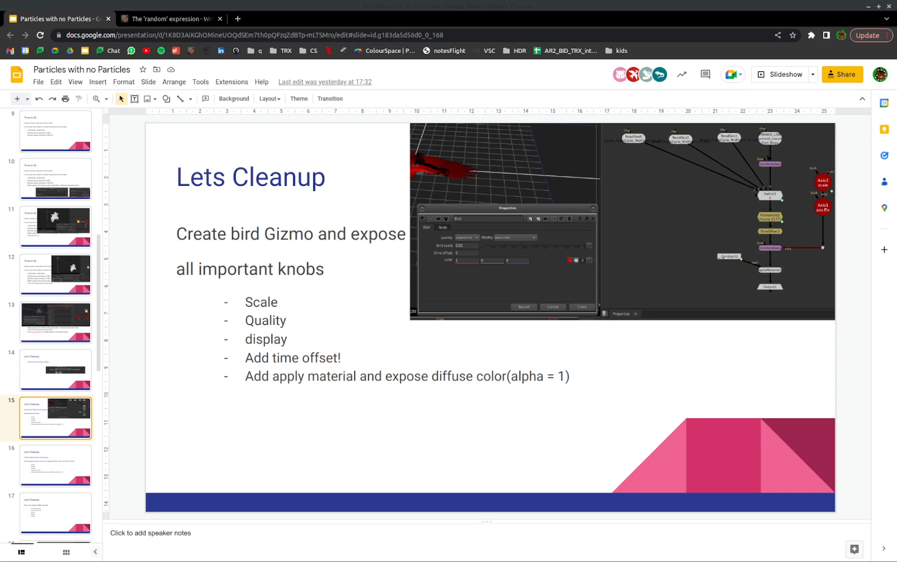
In the Google Slides presentation, go through slides 16 to 22, from the flight gizmo cleanup to the Python speed randomisation
left_click(43, 485)
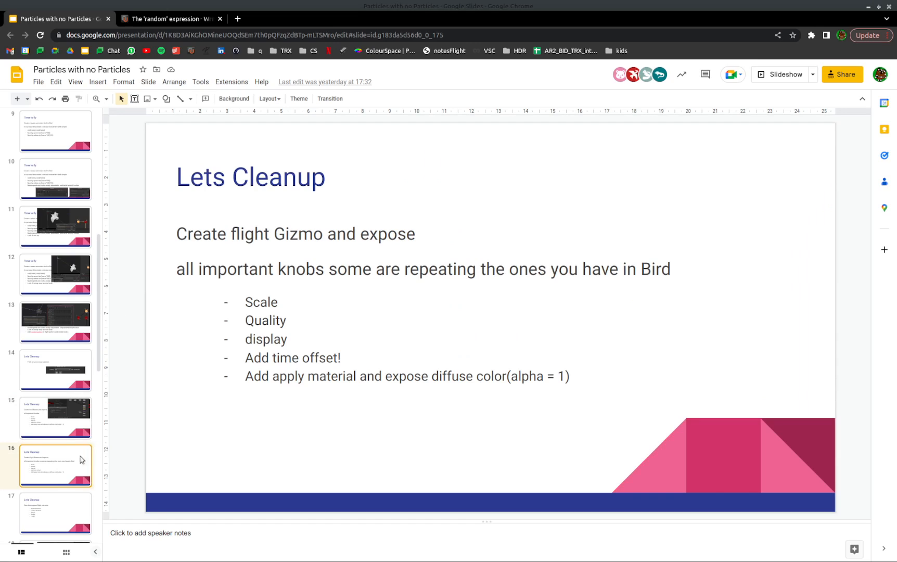
left_click(44, 509)
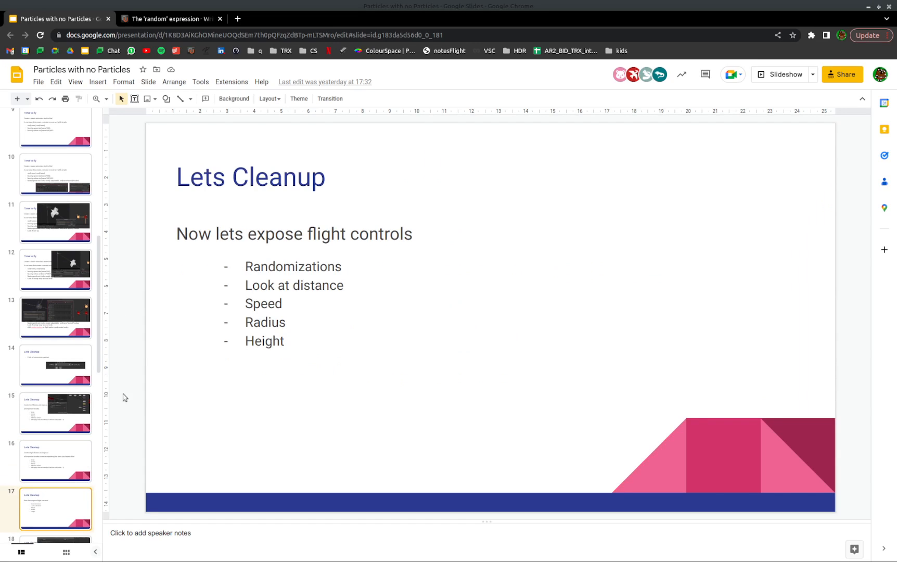
left_click(63, 538)
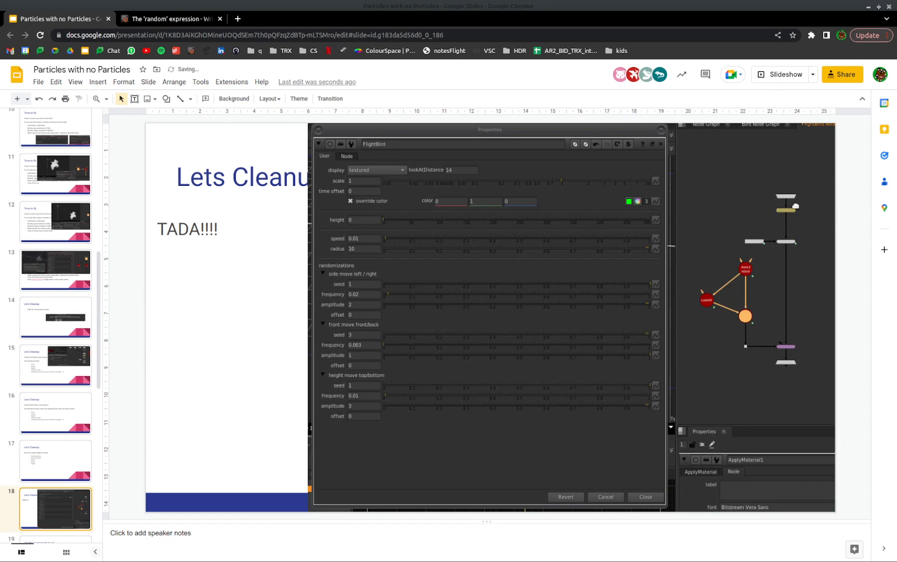
scroll(78, 364, "down", 4)
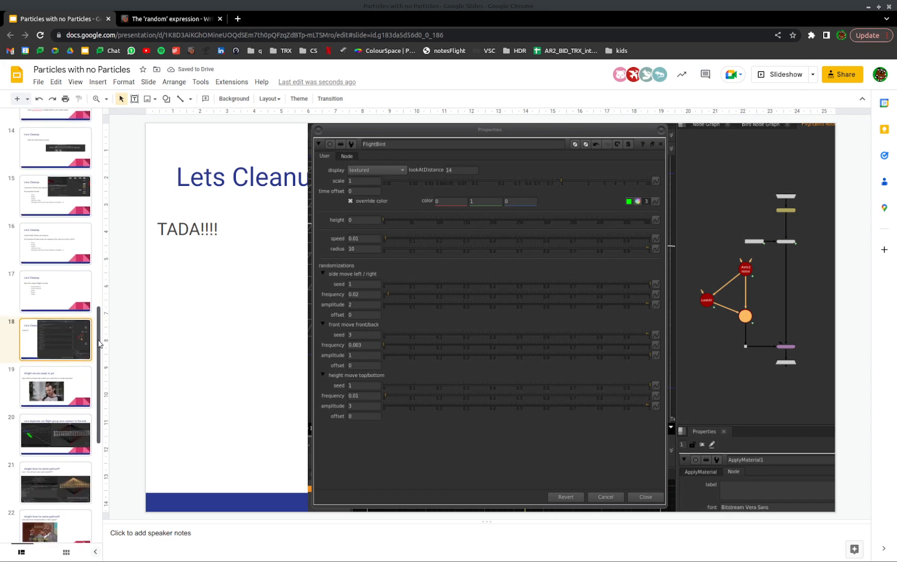
left_click(74, 373)
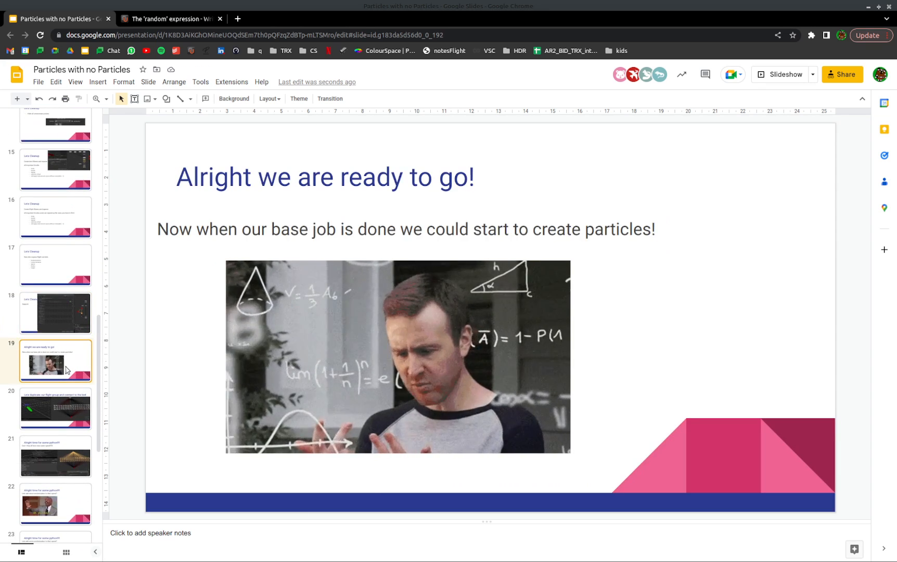
left_click(68, 408)
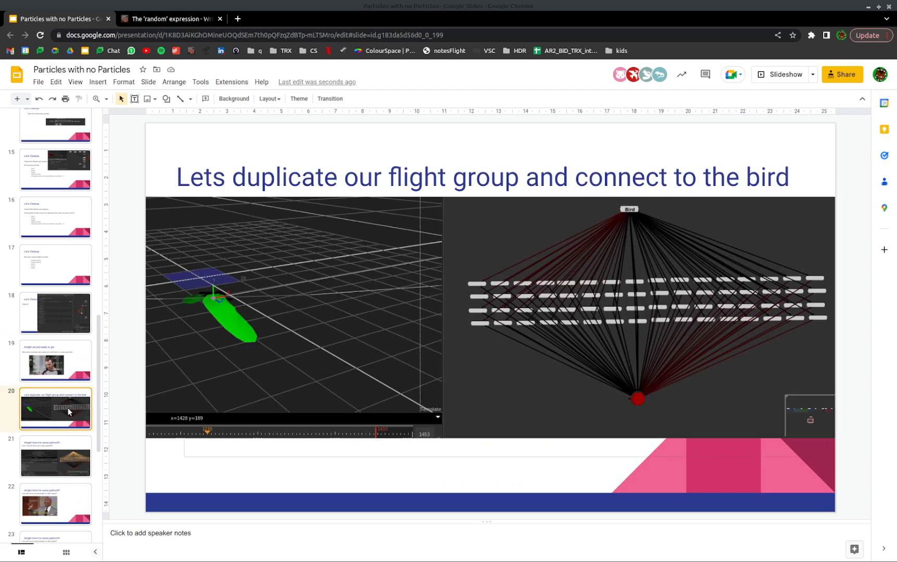
left_click(68, 449)
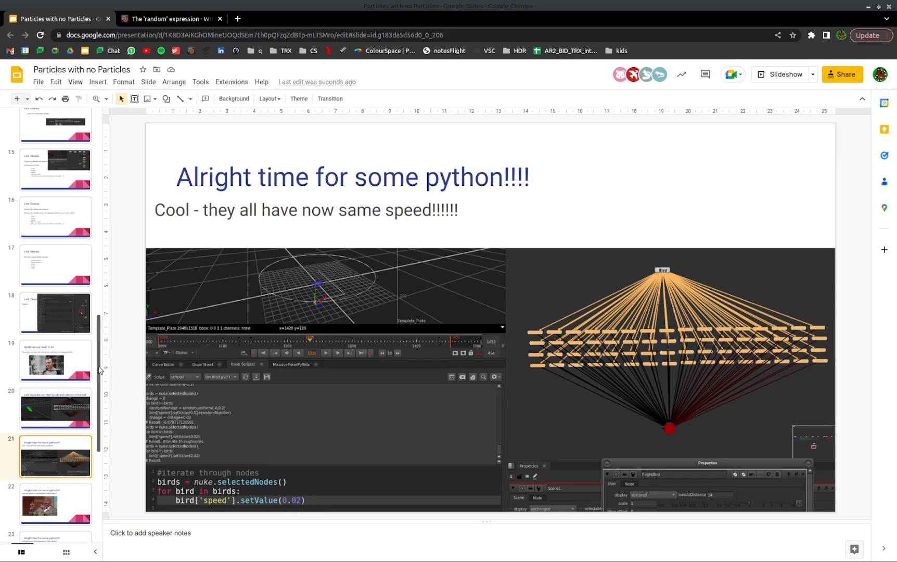
scroll(100, 405, "down", 2)
scroll(100, 405, "down", 3)
left_click(67, 364)
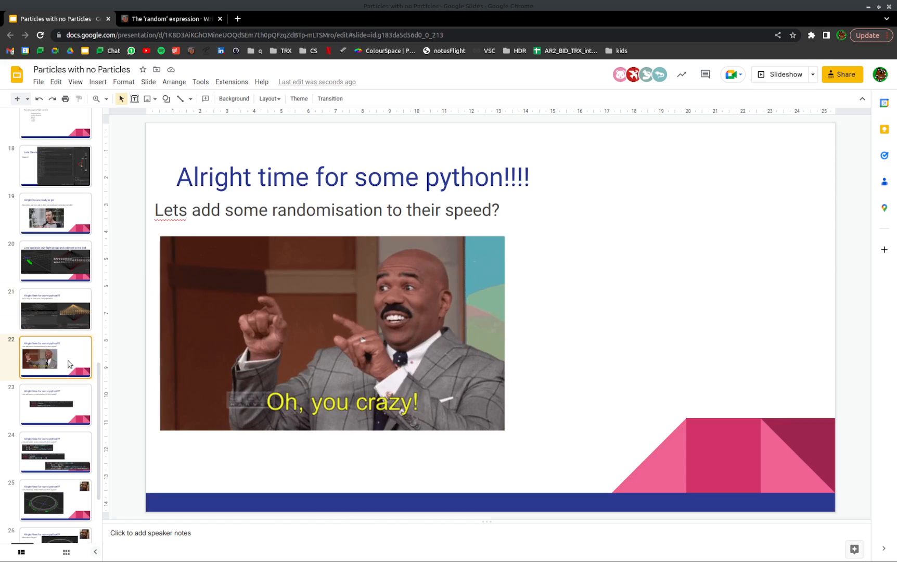
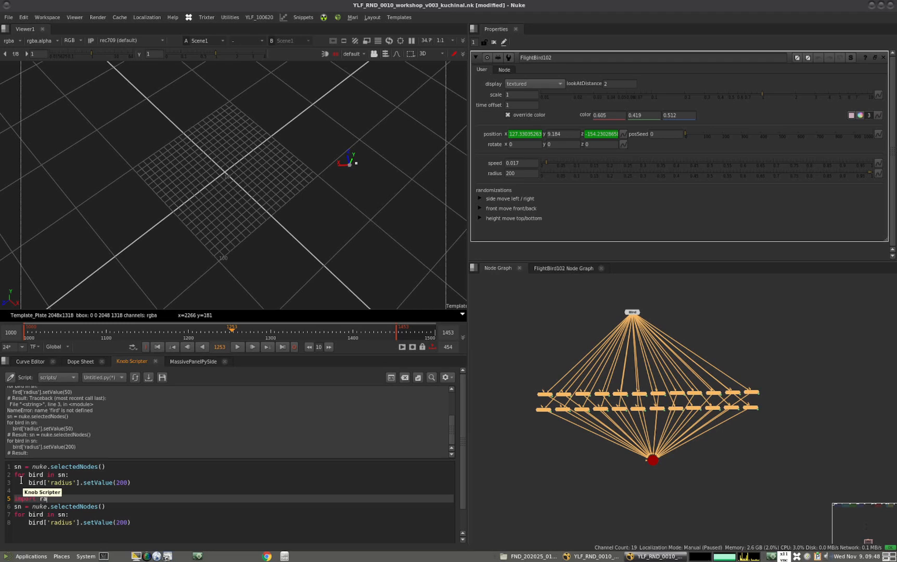
Complete the import random line above the second script and define randVal = random.uniform(-5,5) inside its for loop
type("ndom")
left_click(19, 491)
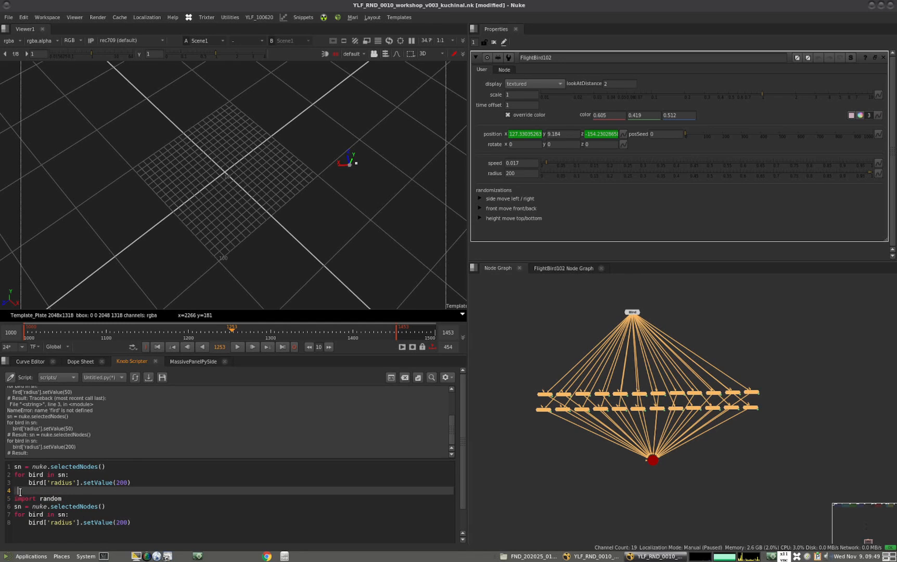
left_click(69, 515)
key("Return")
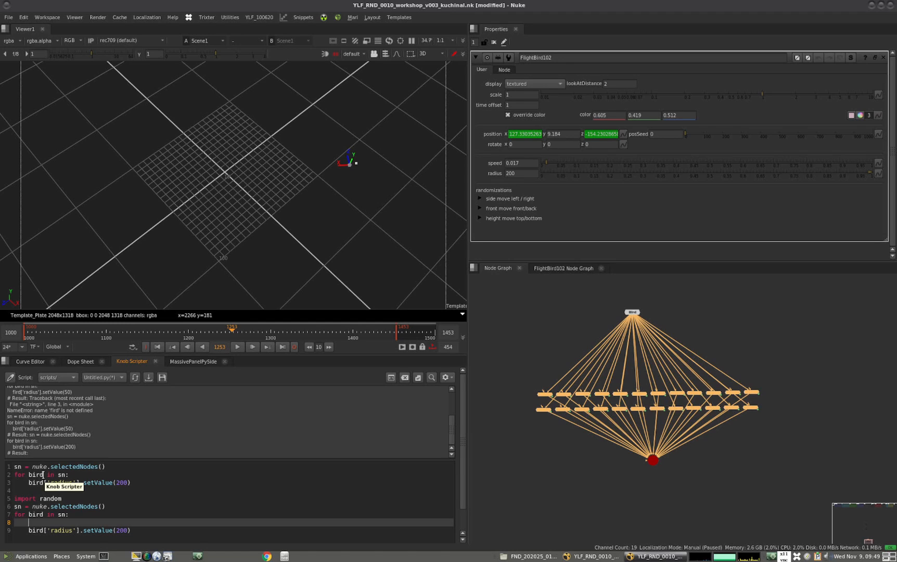
type("randVal = random.")
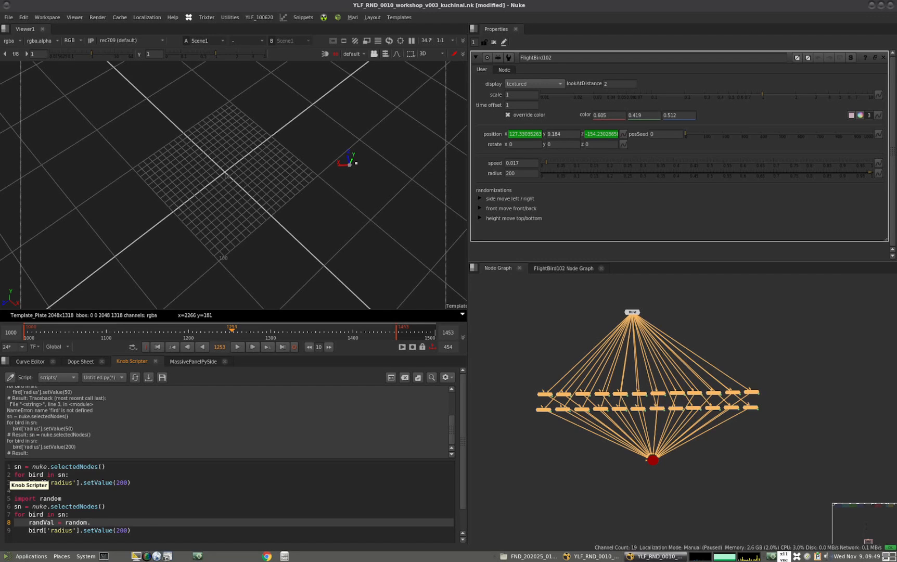
type("un")
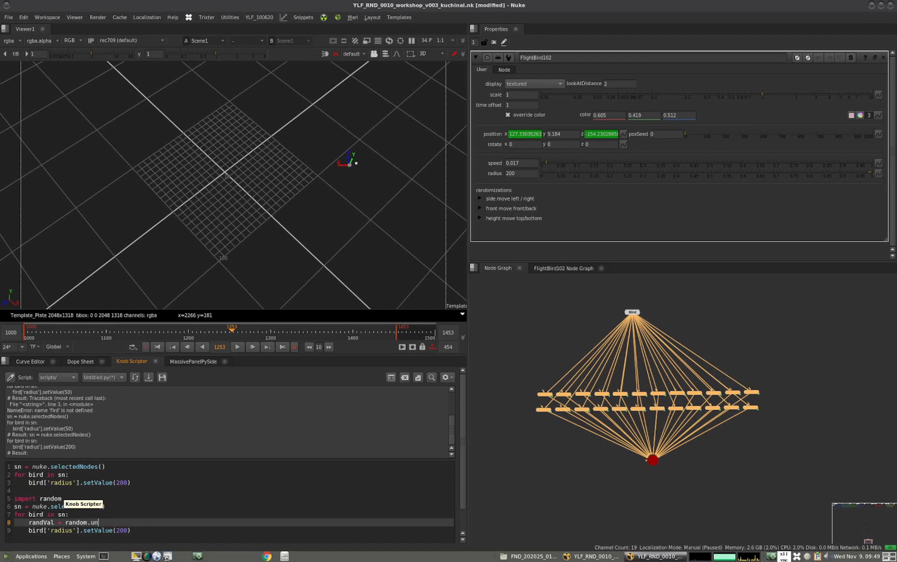
type("iform( -5,5")
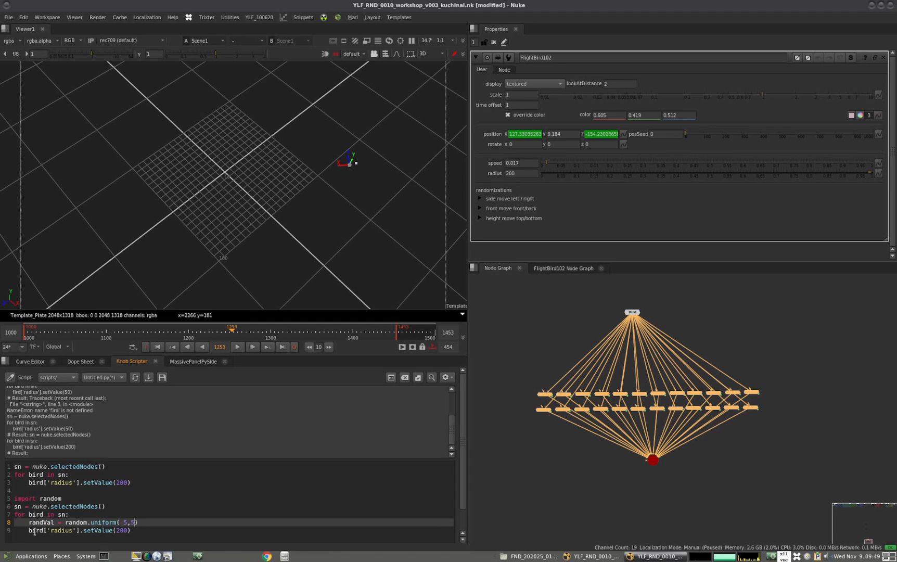
Change the second script's radius value to 200+randVal and run that block on the selected FlightBird nodes
left_click(127, 530)
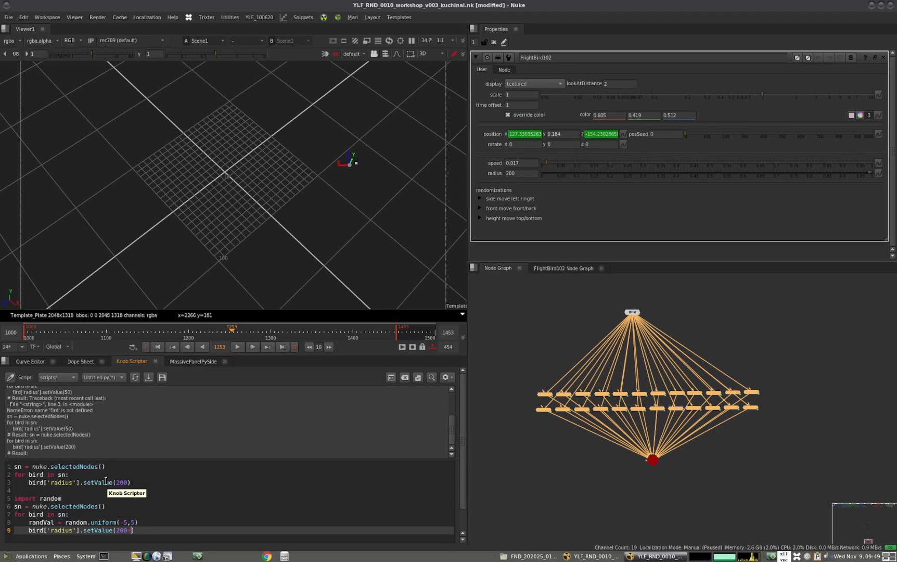
type("+rqand")
key("BackSpace")
key("BackSpace")
key("BackSpace")
key("BackSpace")
type("andVal")
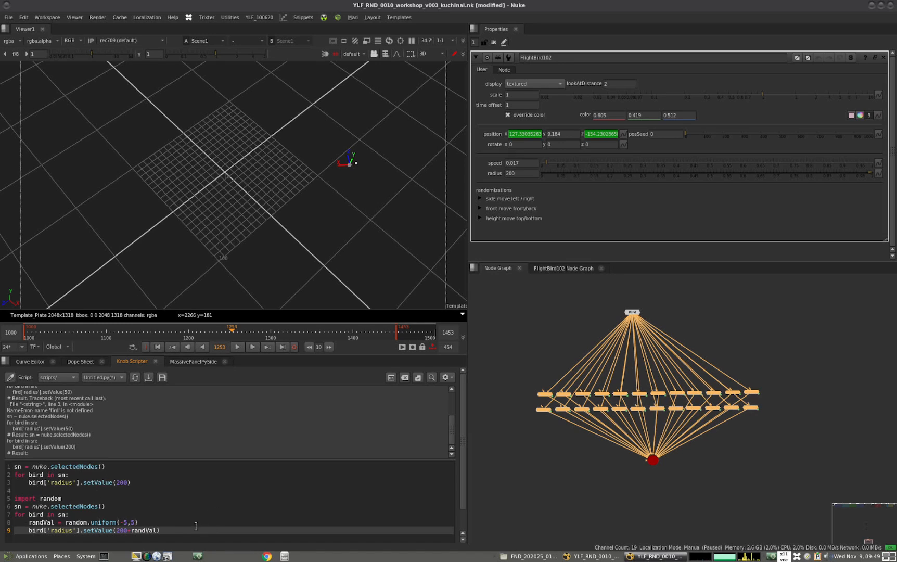
left_click_drag(160, 530, 8, 498)
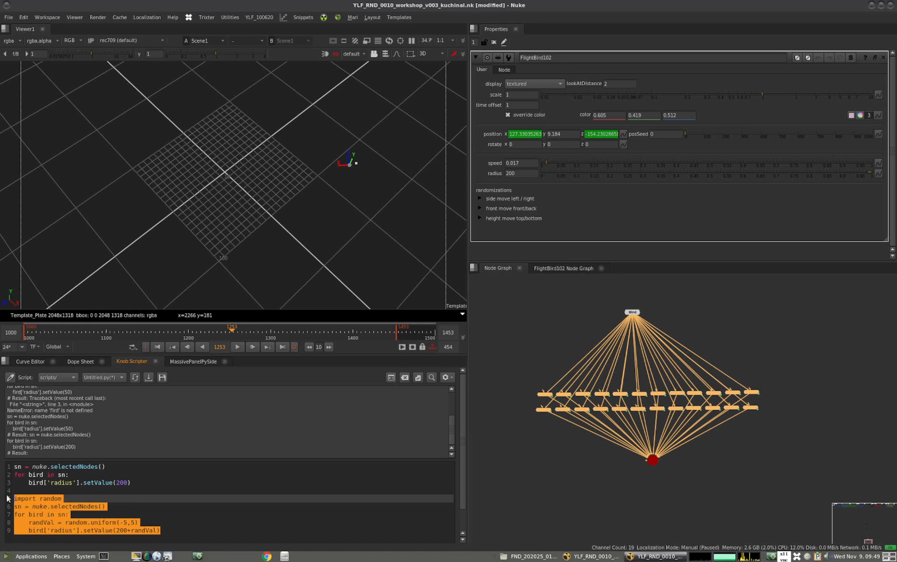
key("ctrl+Return")
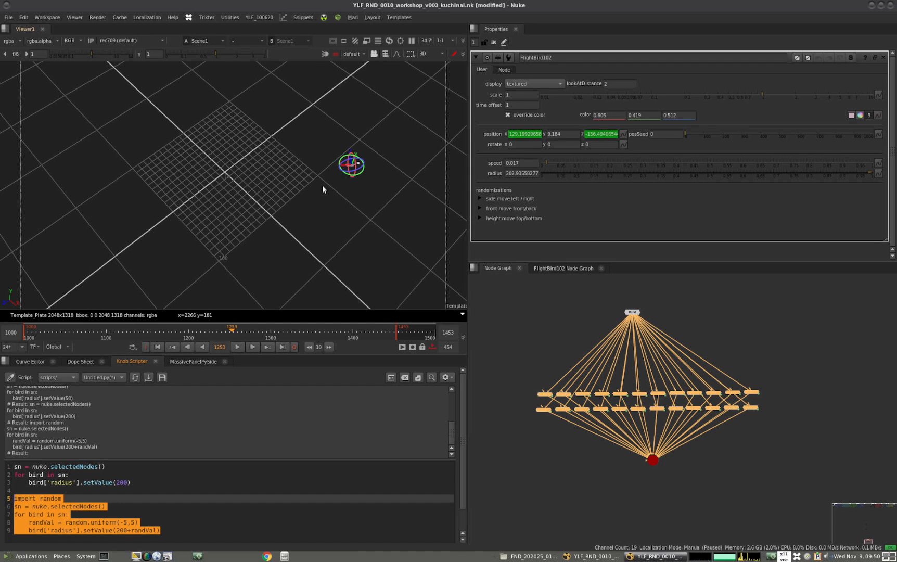
scroll(323, 185, "up", 3)
scroll(258, 199, "up", 10)
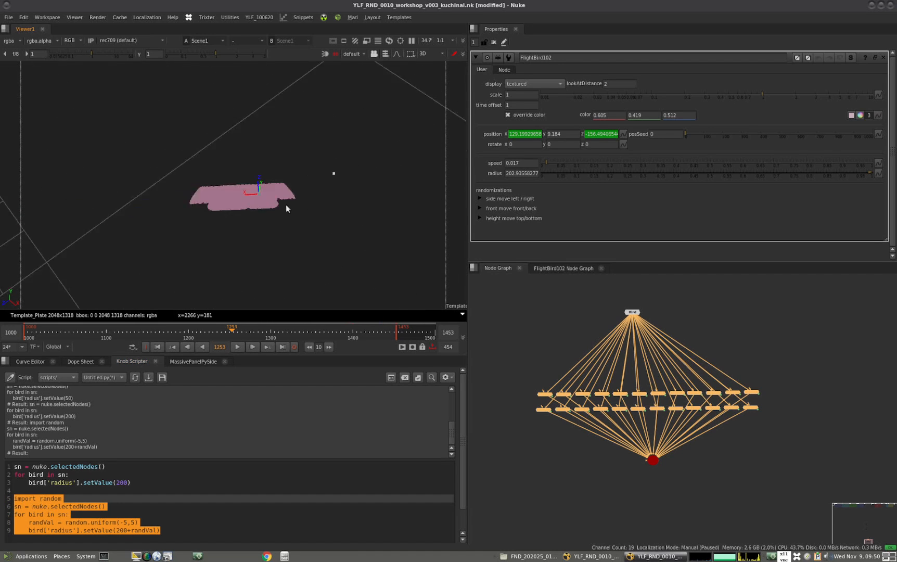
Widen the radius randomisation range to -50,50 and run the block again on the selected FlightBird nodes
left_click(123, 522)
type("0,")
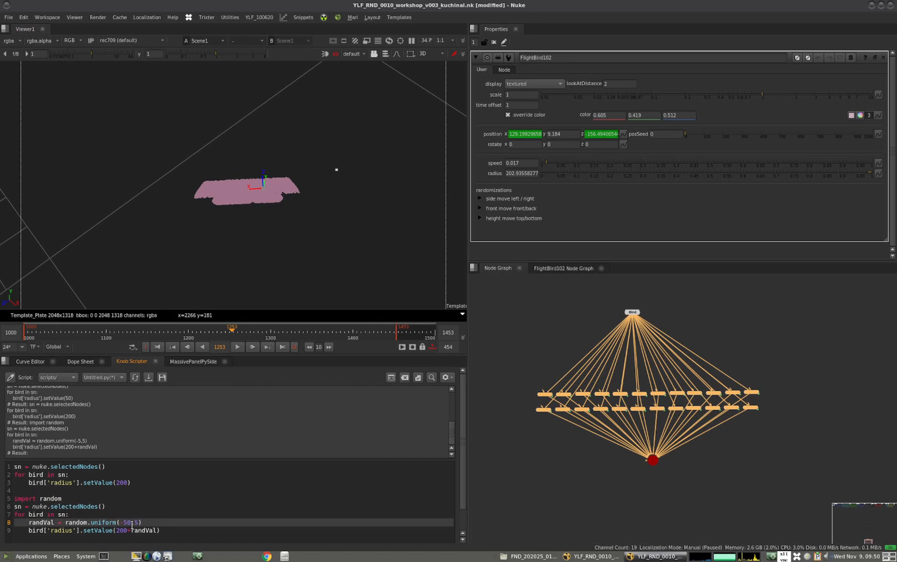
type("50")
left_click_drag(171, 530, 14, 498)
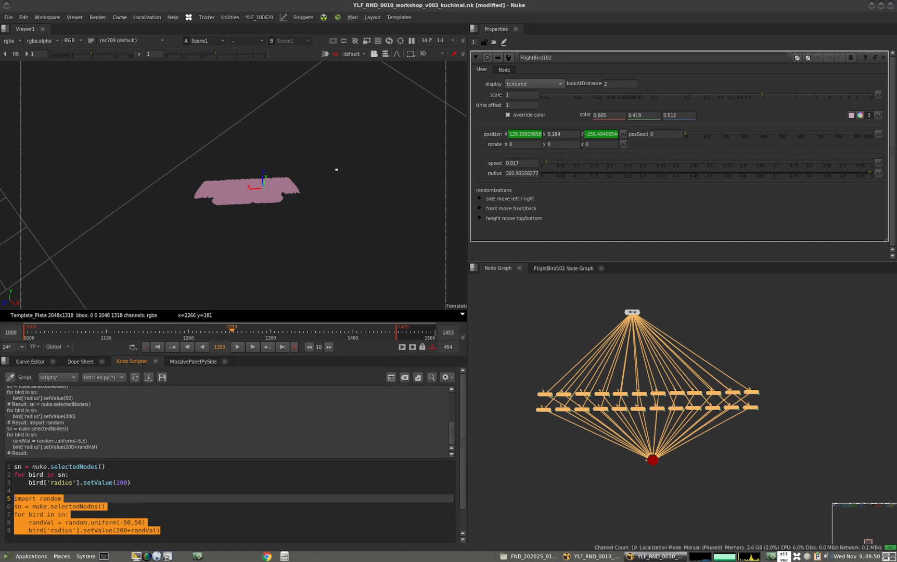
key("ctrl+Return")
scroll(314, 211, "down", 5)
scroll(229, 224, "up", 2)
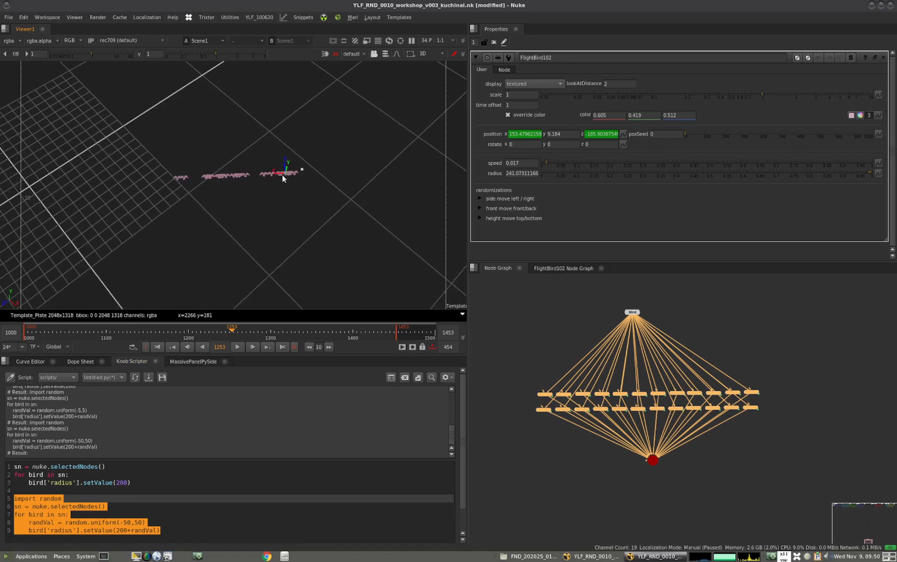
scroll(282, 175, "up", 4)
scroll(249, 188, "down", 1)
left_click_drag(177, 245, 204, 245, "ctrl")
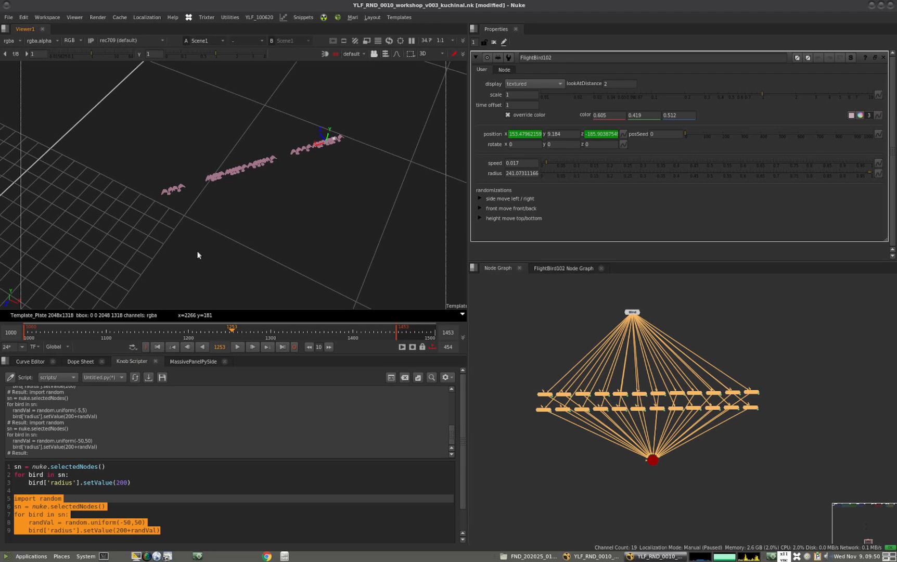
Duplicate the five-line random radius script below the existing code, separated by a blank line
left_click_drag(131, 482, 14, 466)
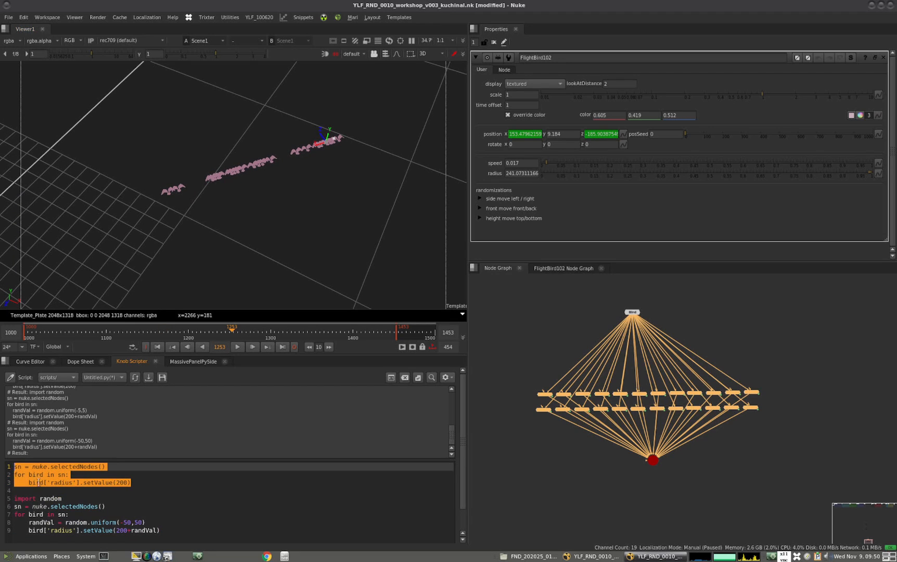
left_click_drag(162, 530, 30, 495)
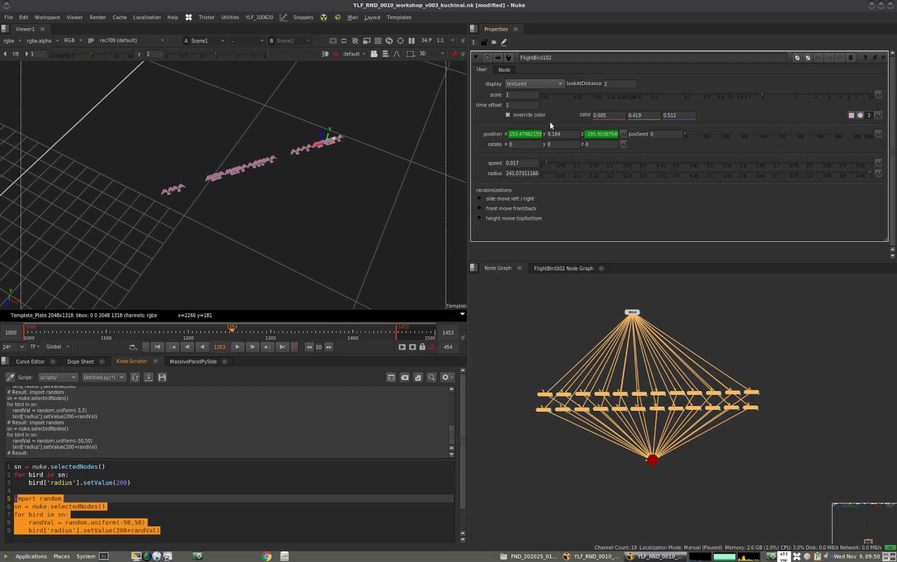
left_click_drag(165, 530, 15, 498)
key("ctrl+c")
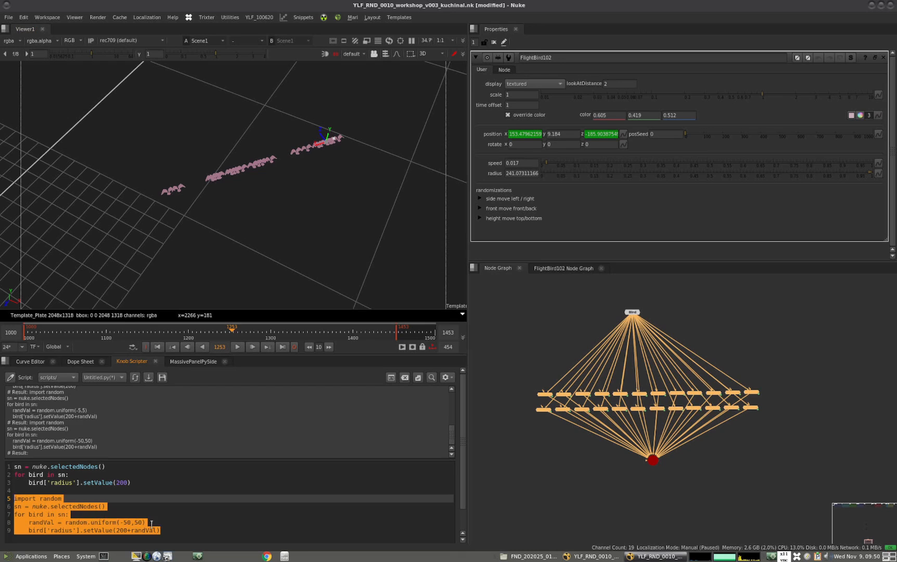
left_click(181, 528)
key("Return")
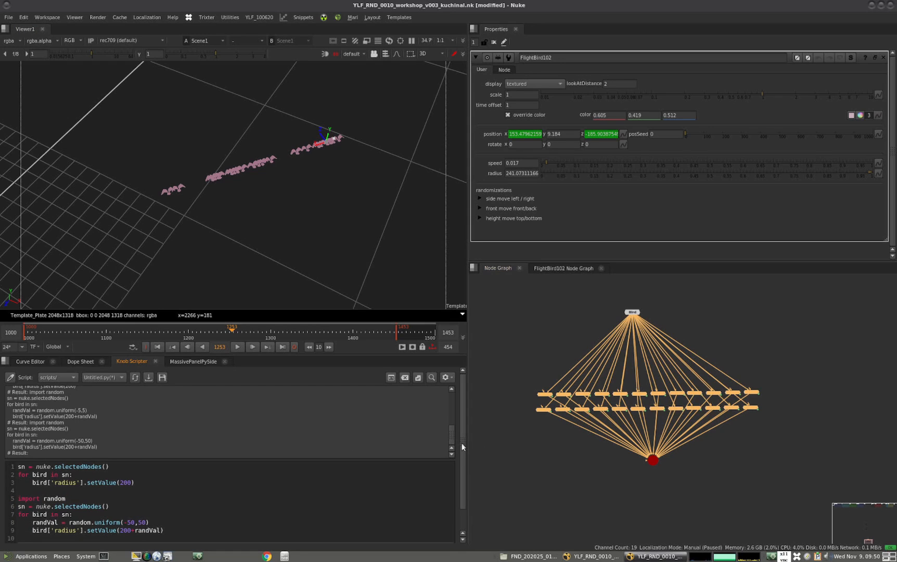
key("Return")
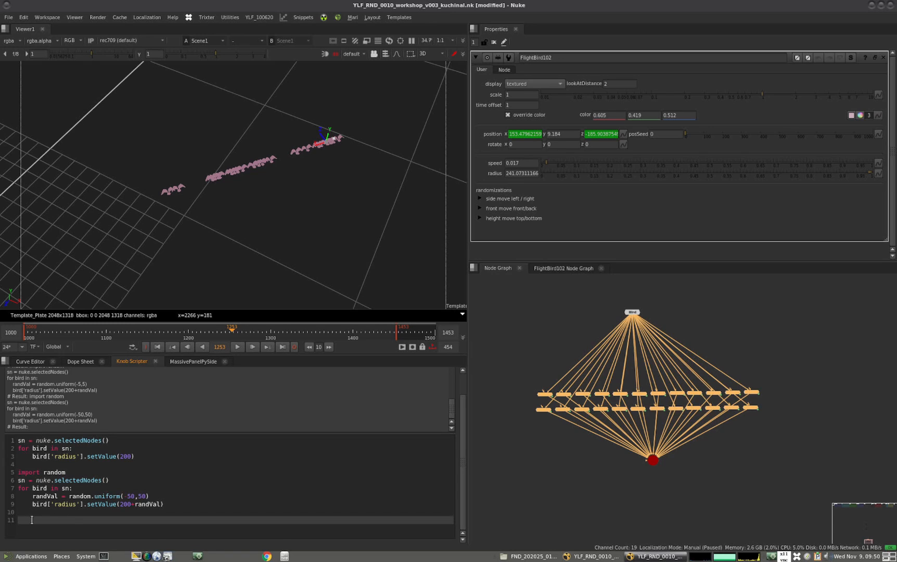
key("ctrl+v")
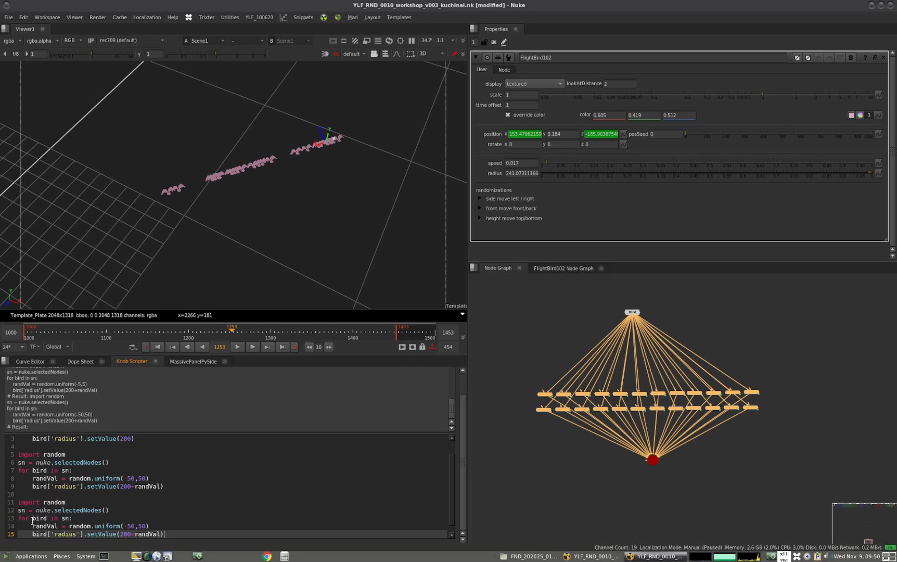
In the duplicated script, replace the radius knob with speed and the base value with the FlightBird's speed of 0.017
double_click(68, 534)
type("speed")
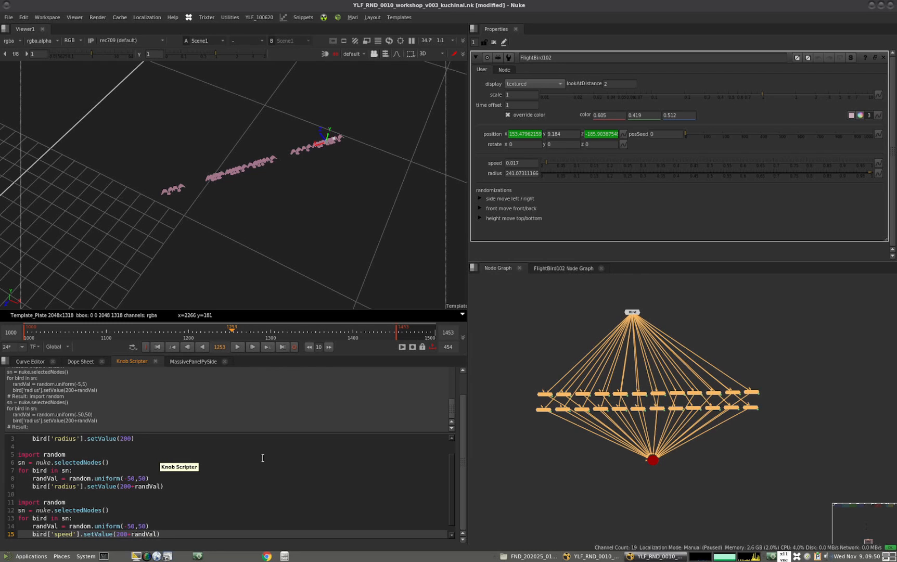
double_click(522, 164)
key("ctrl+c")
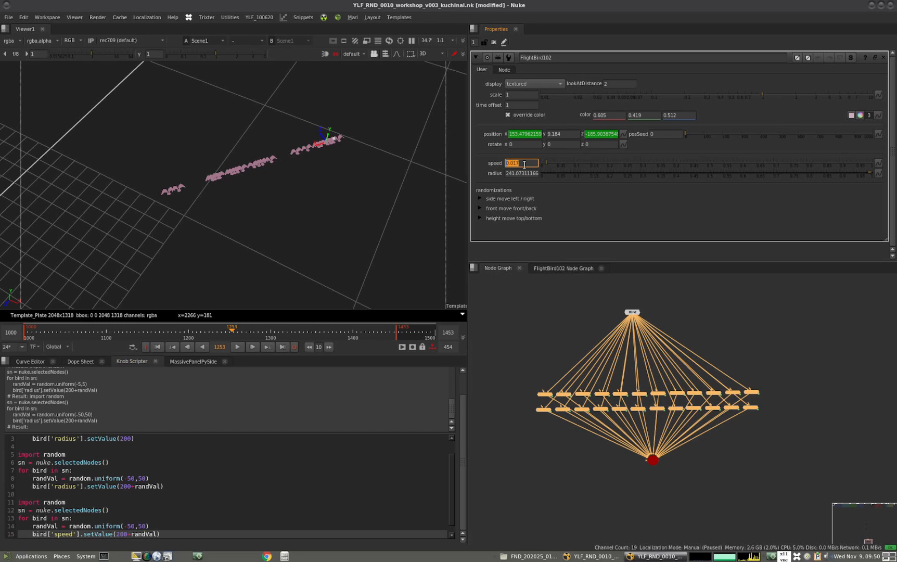
left_click(130, 534)
left_click_drag(131, 534, 116, 534)
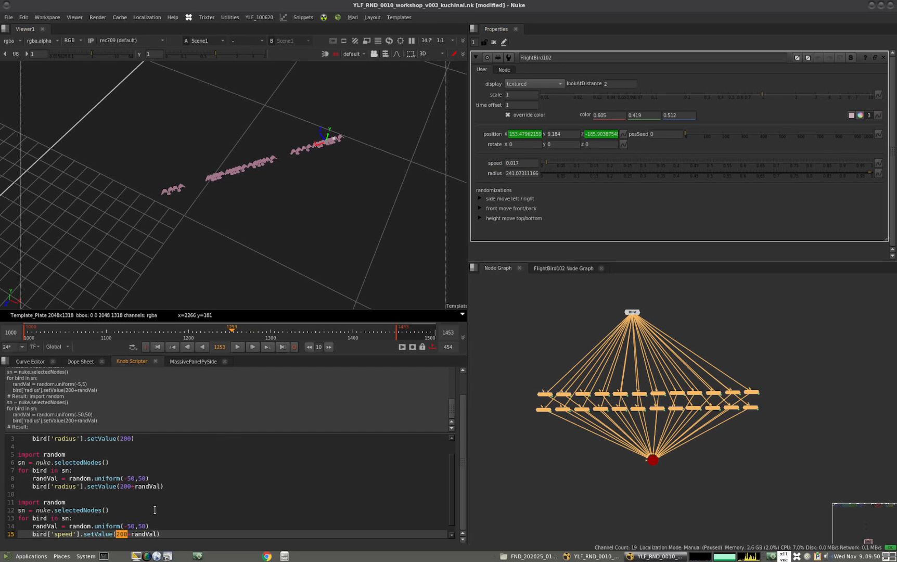
key("ctrl+v")
Set the speed script's random range to 0,0.1 and run the block on the selected FlightBird nodes
left_click_drag(134, 526, 130, 526)
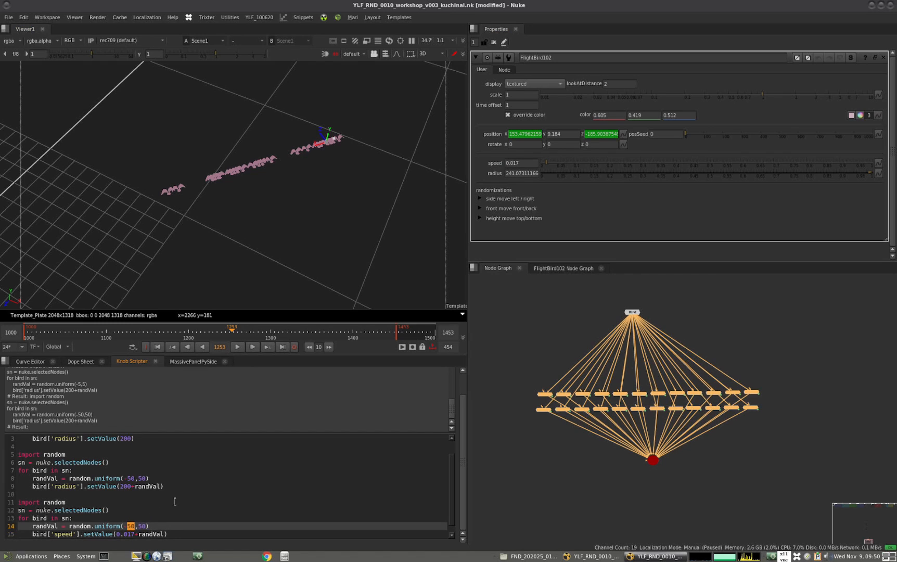
type("0")
key("BackSpace")
left_click_drag(131, 527, 137, 526)
type("0.1")
left_click_drag(135, 534, 7, 500)
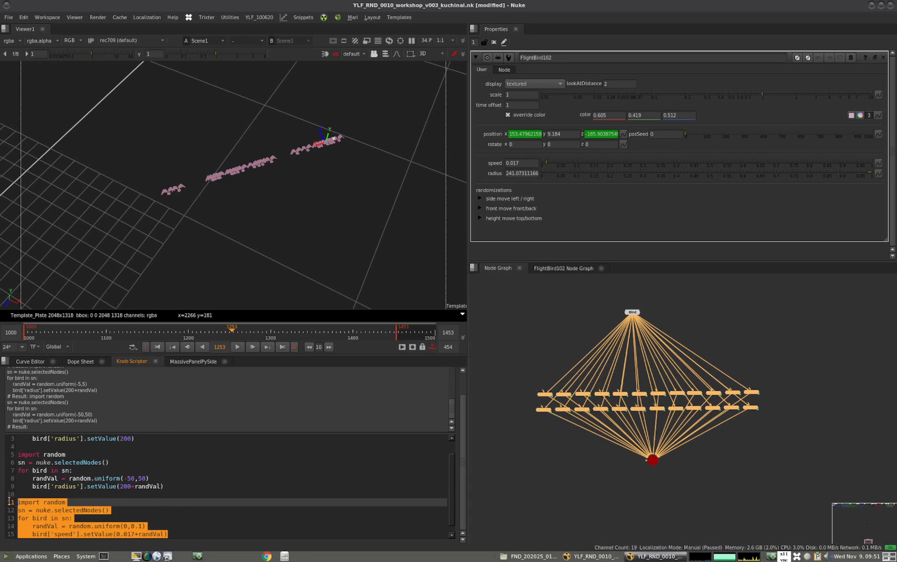
key("ctrl+Return")
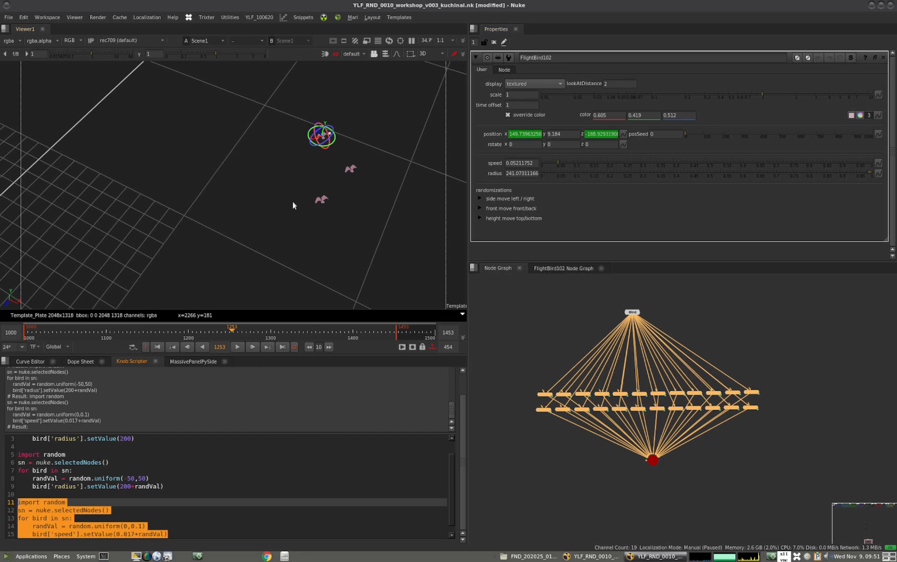
Examine how the birds are distributed around the 3D grid, scrubbing the timeline to frame 1194
scroll(183, 220, "down", 10)
scroll(197, 212, "up", 2)
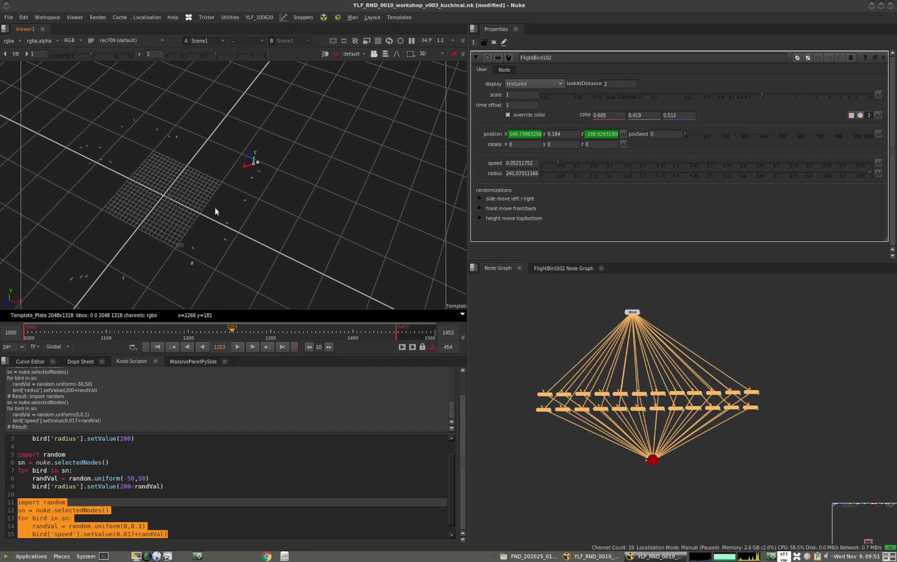
middle_click_drag(214, 207, 229, 205)
left_click_drag(96, 333, 183, 331)
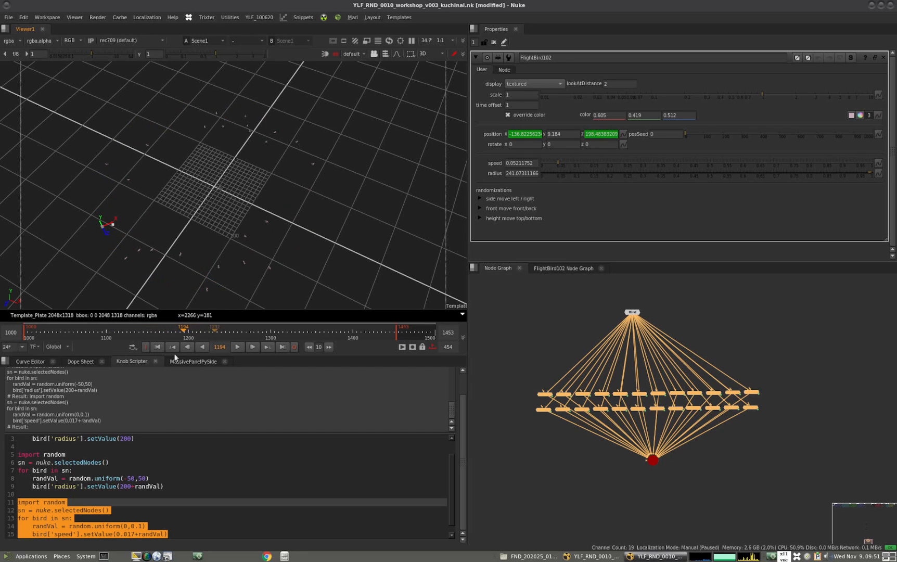
left_click(156, 494)
left_click_drag(162, 531, 41, 495)
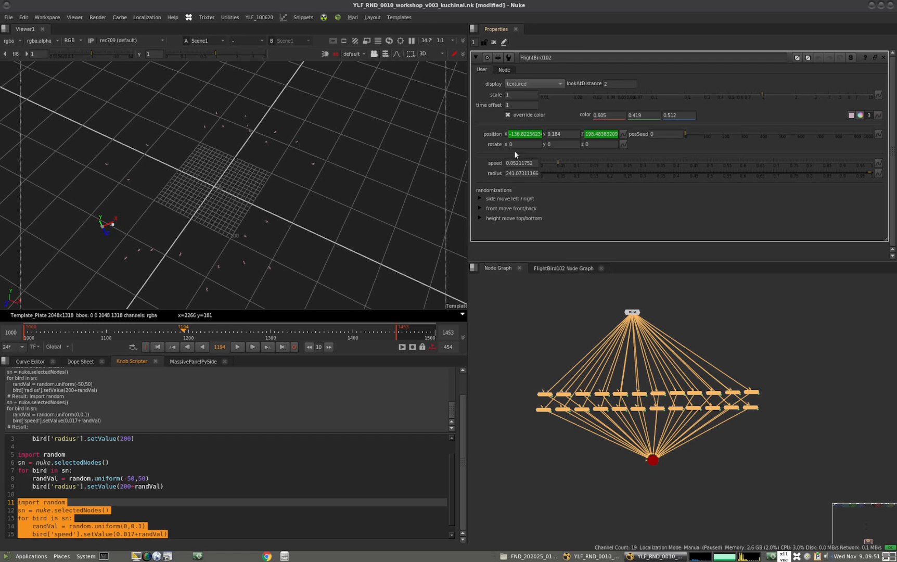
left_click(76, 501)
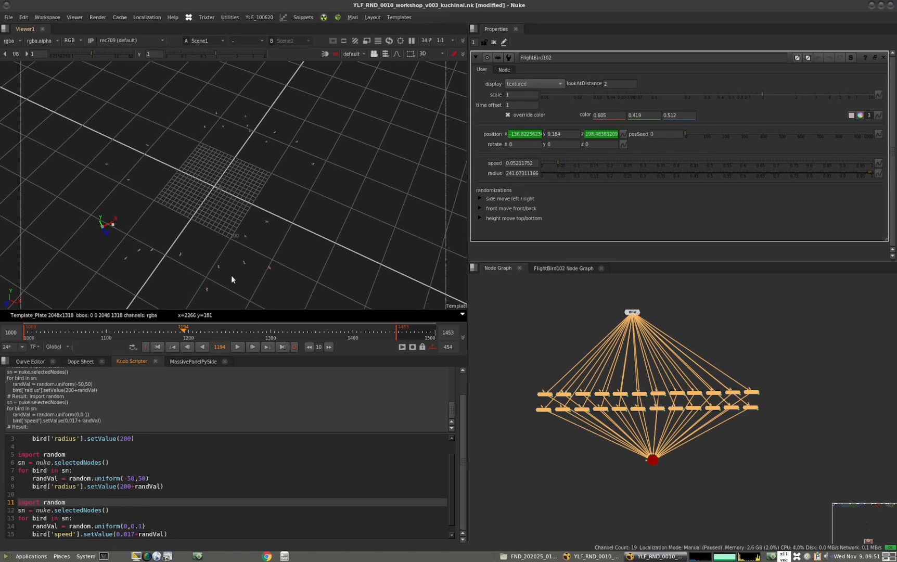
left_click_drag(231, 275, 337, 232, "ctrl")
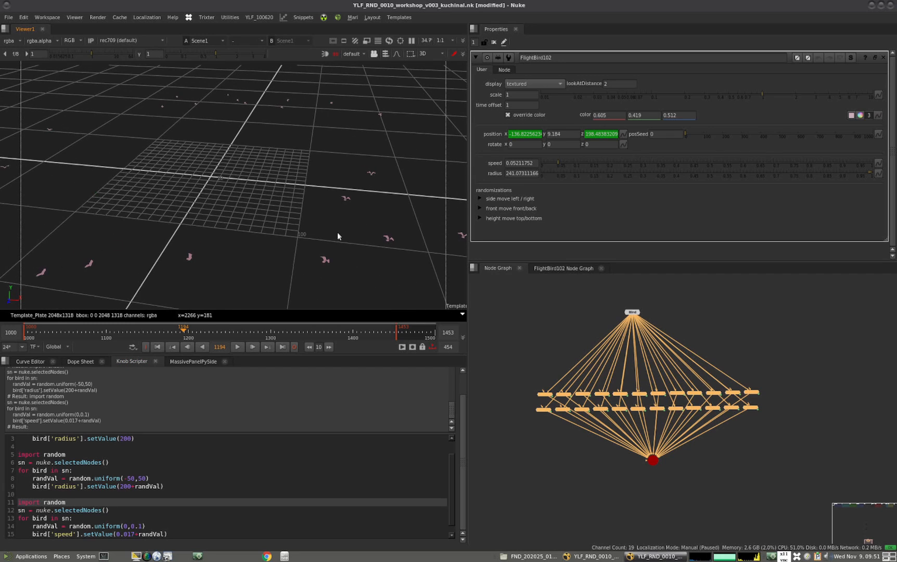
Change the speed script's base value to 0.001 and its random range to 0,0.01, and rerun it on the selected birds
left_click(136, 533)
key("BackSpace")
key("BackSpace")
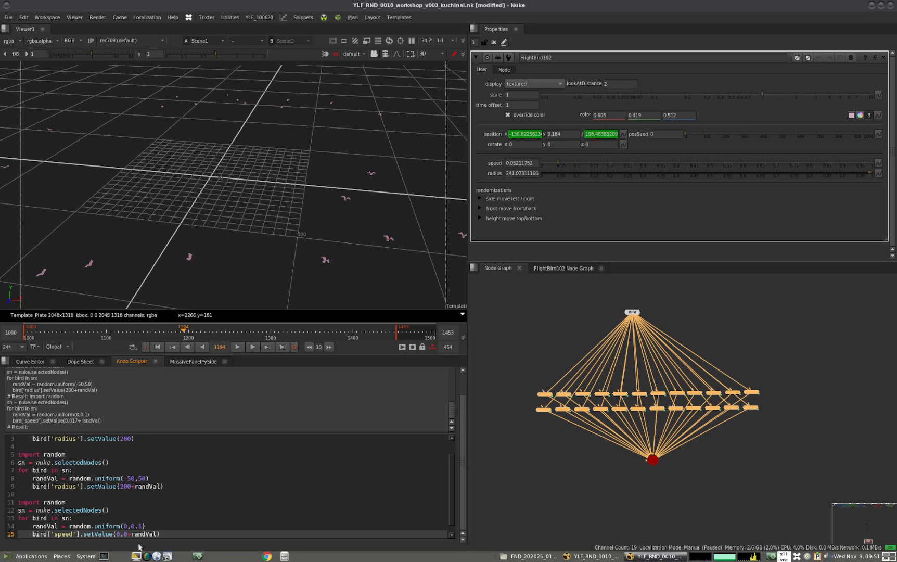
type("01")
key("Up")
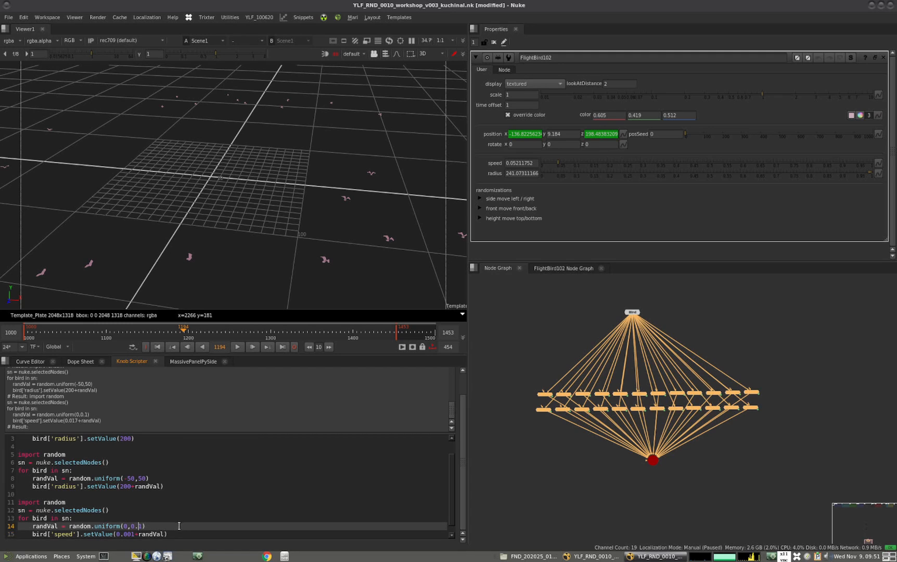
type("0")
left_click_drag(176, 534, 9, 503)
key("ctrl+Return")
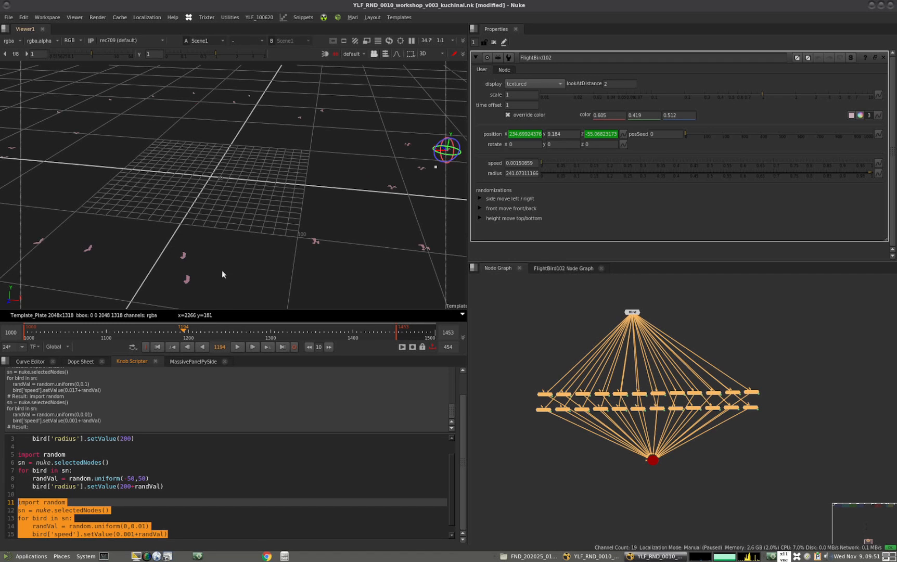
left_click_drag(221, 270, 196, 201, "alt")
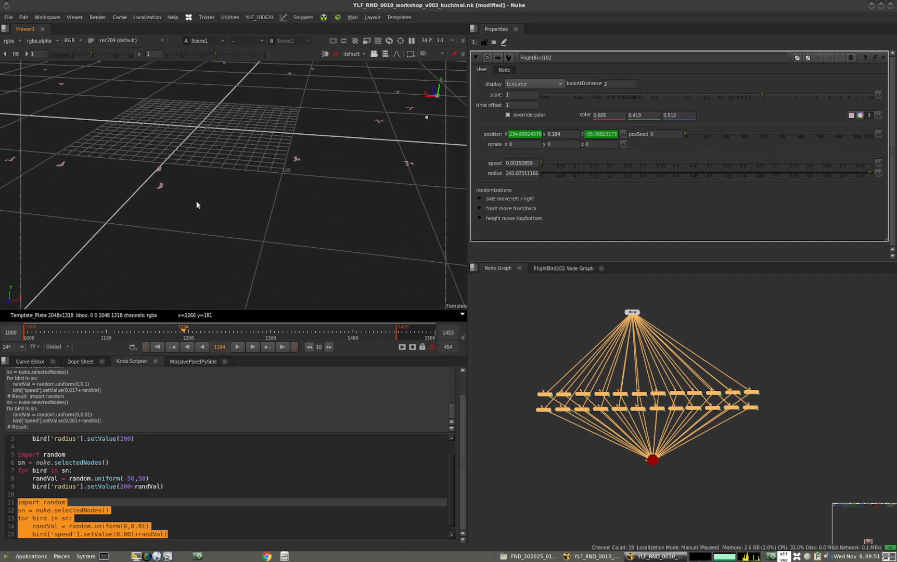
Play the animation briefly to check how the birds fly with the randomised speed, stopping at frame 1249
scroll(197, 201, "up", 3)
left_click(239, 347)
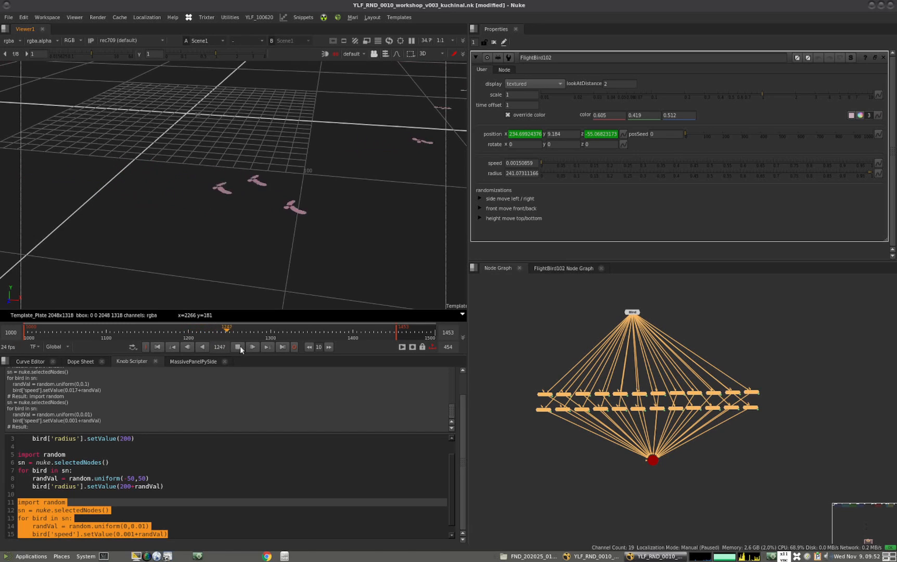
left_click(240, 346)
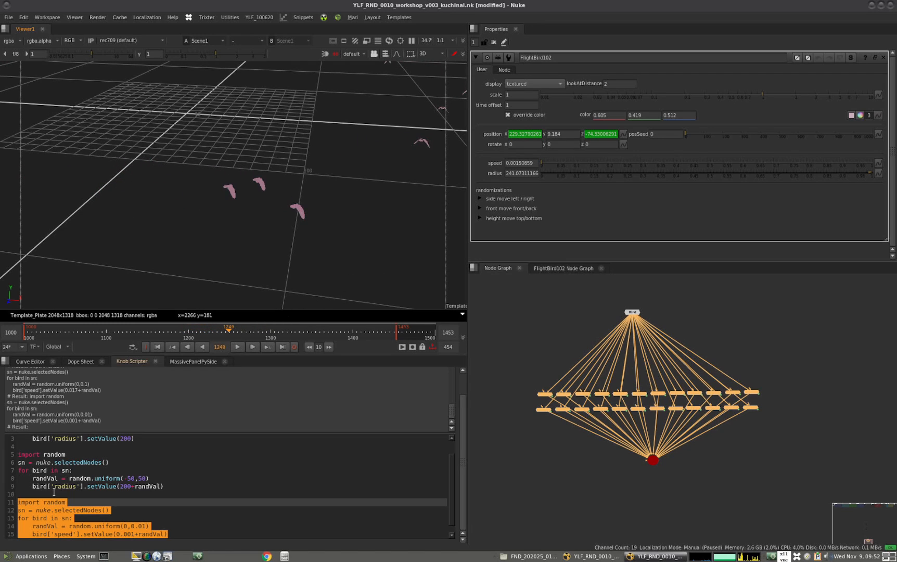
Duplicate the speed randomisation block underneath the original in the script
left_click_drag(168, 534, 9, 502)
key("ctrl+c")
left_click(177, 534)
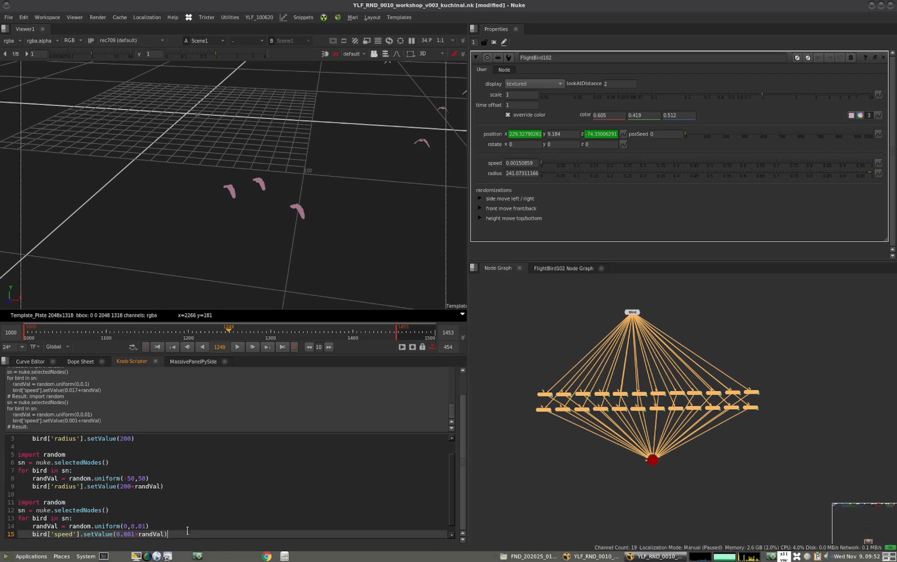
key("Return")
key("ctrl+v")
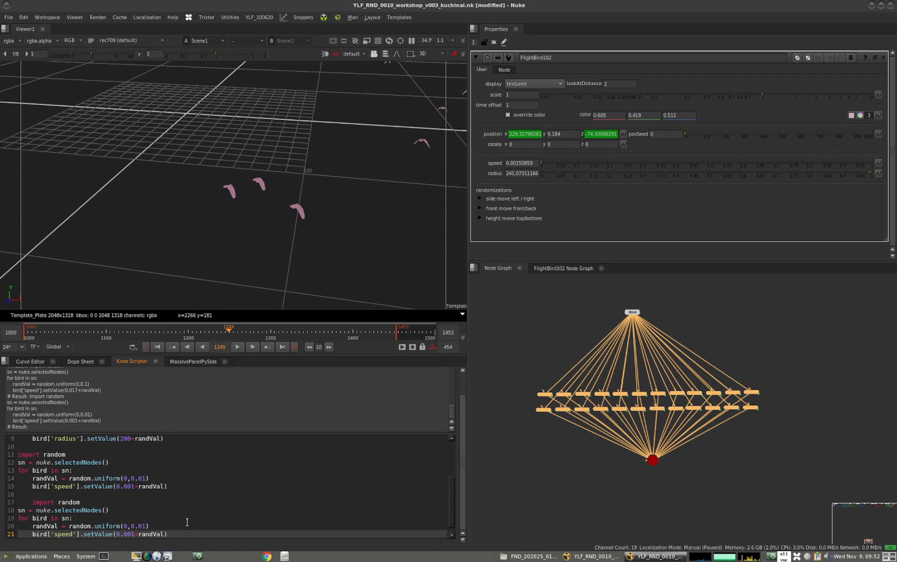
Remove the indentation from the duplicated block's import random line, keeping one blank line above it
triple_click(36, 502)
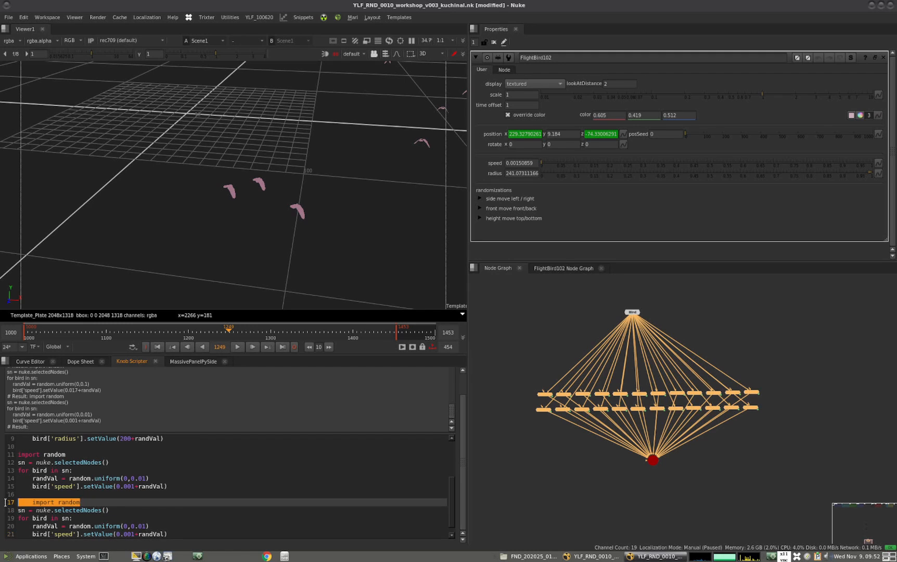
left_click(34, 502)
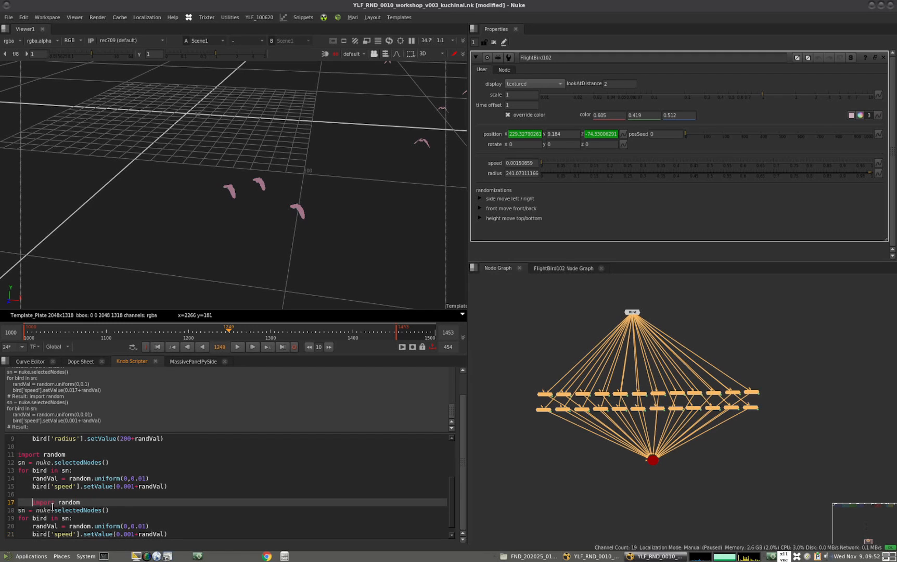
key("BackSpace")
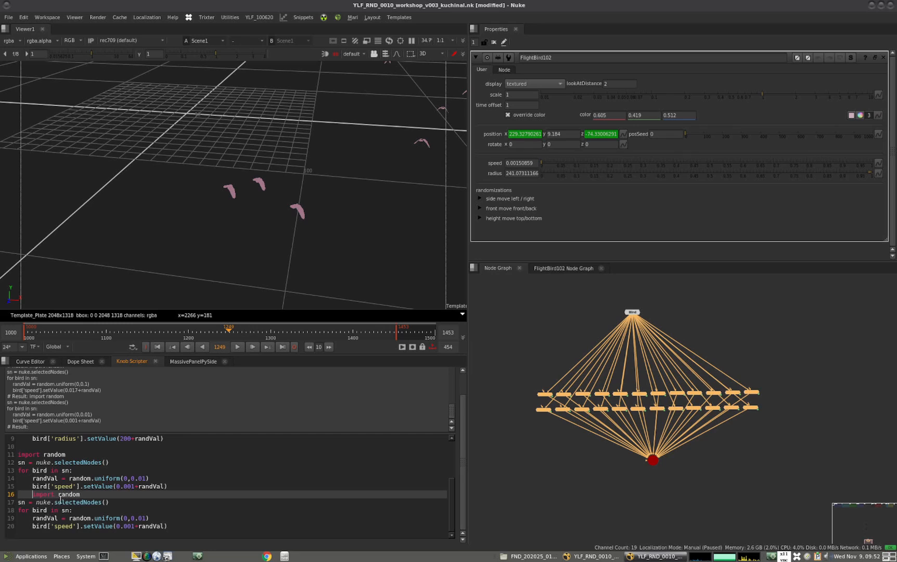
key("Return")
key("shift+Tab")
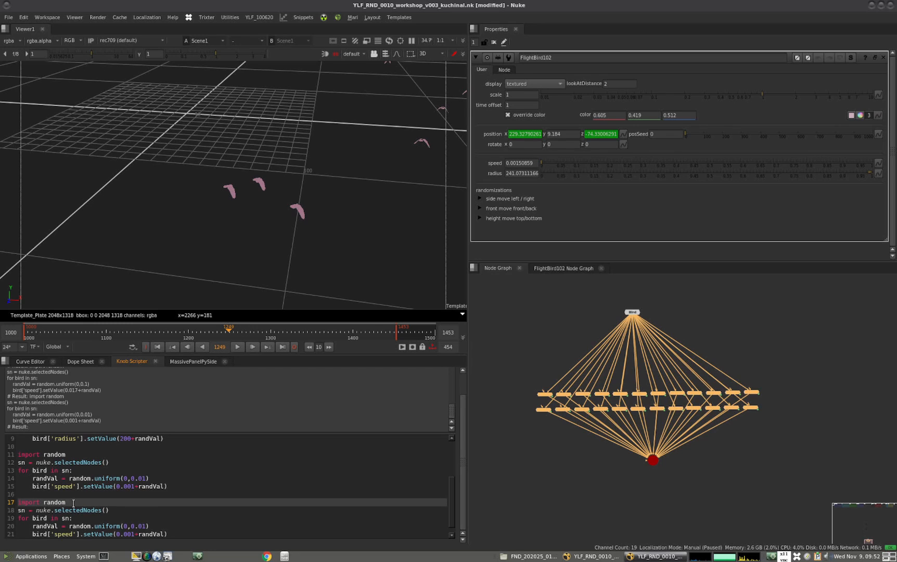
In the duplicated block, replace the speed knob name with time_offset
left_click_drag(453, 489, 449, 501)
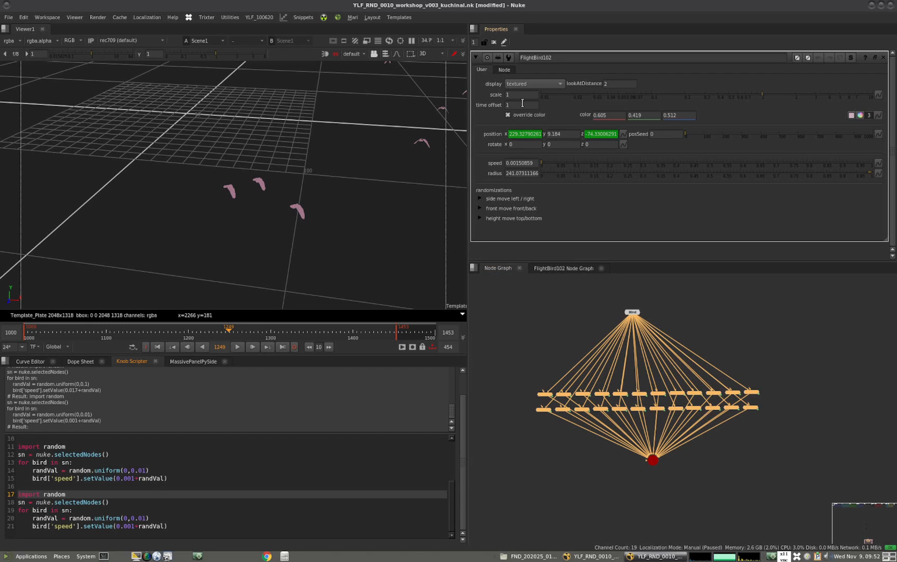
double_click(71, 526)
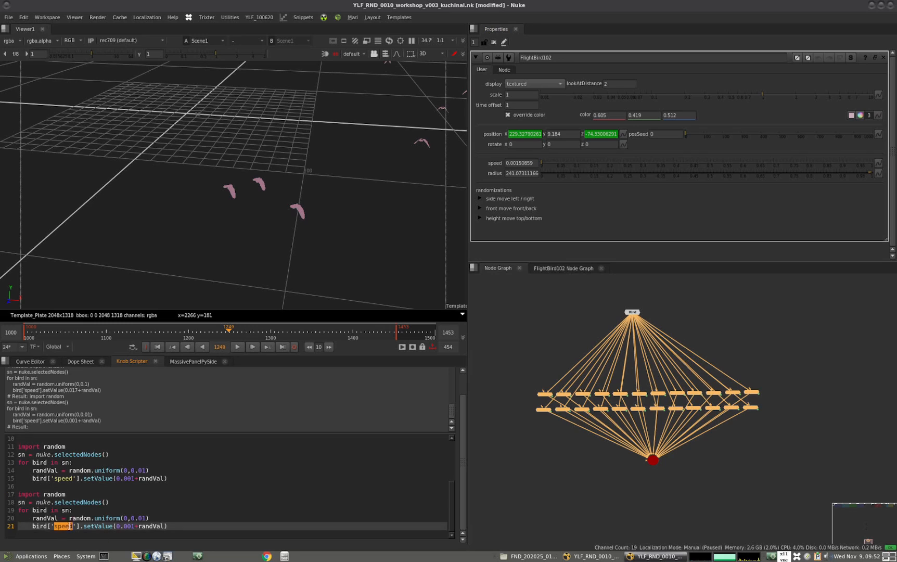
type("time_")
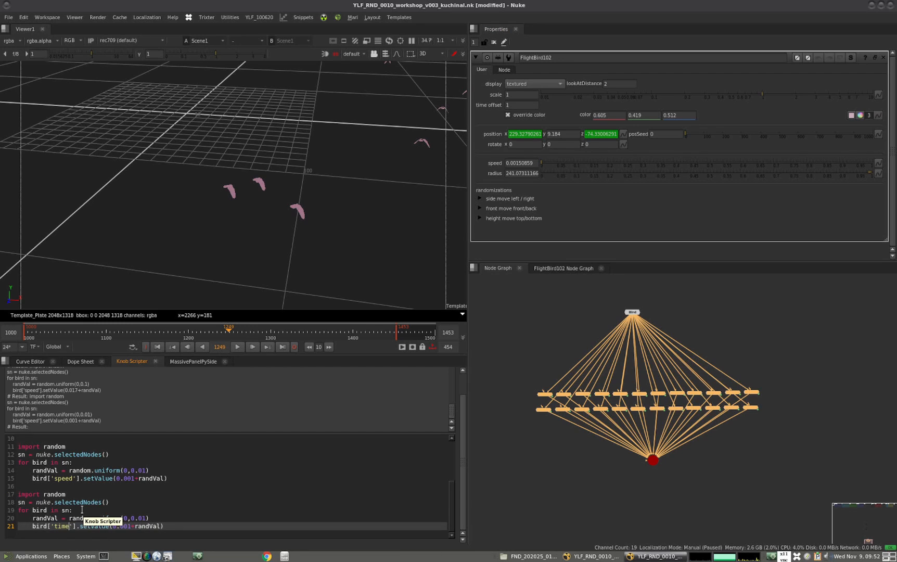
type("offset")
Set the time_offset block's random range to 0,1000 and remove the 0.001 base value so only randVal is passed
left_click(134, 517)
key("BackSpace")
key("BackSpace")
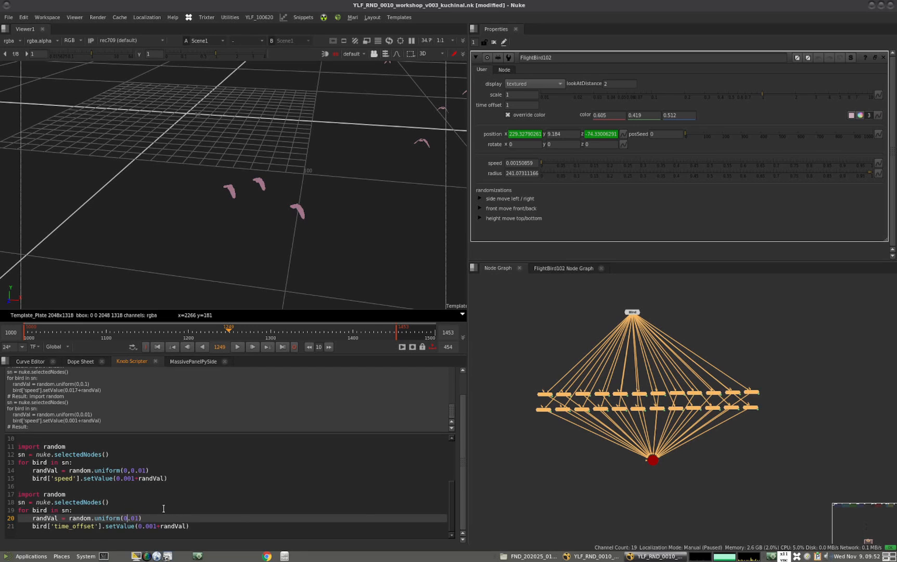
key("BackSpace")
type("0")
key("BackSpace")
key("BackSpace")
key("BackSpace")
Run only the time_offset block on the selected FlightBird nodes
left_click_drag(161, 527, 8, 496)
key("BackSpace")
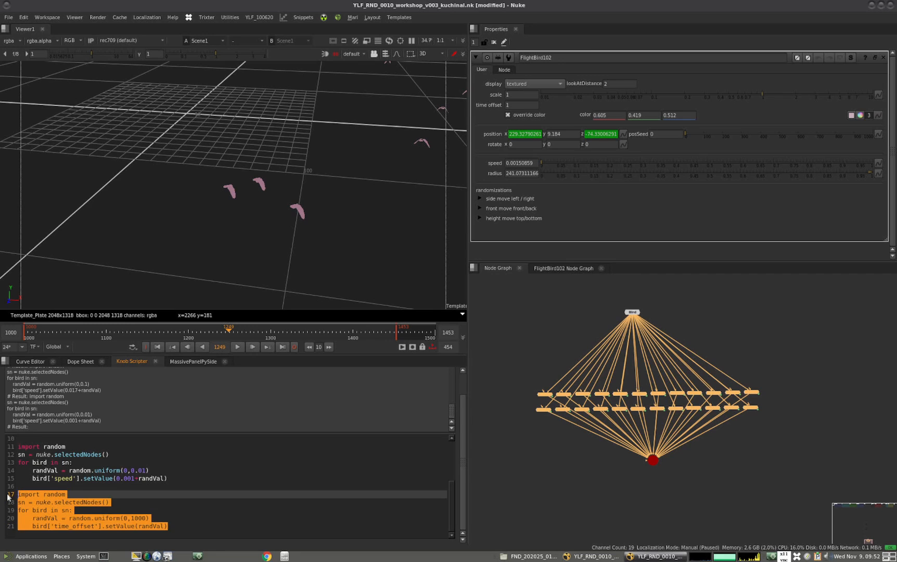
key("ctrl+Return")
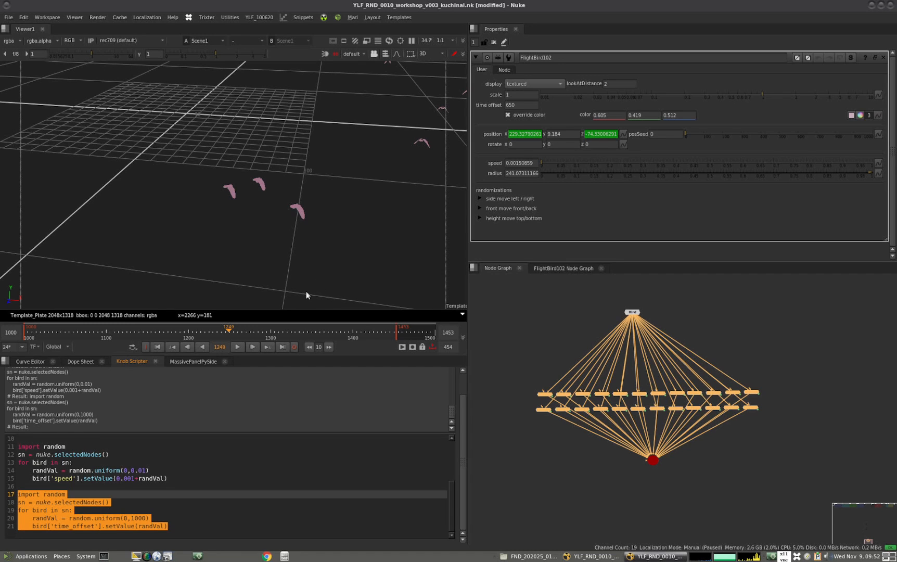
Examine the birds' offset wing flapping around the 3D grid from several angles and during playback, stopping at frame 1291
mouse_move(323, 274)
left_mouse_down("ctrl")
mouse_move(329, 263)
mouse_move(320, 268)
left_mouse_up("ctrl")
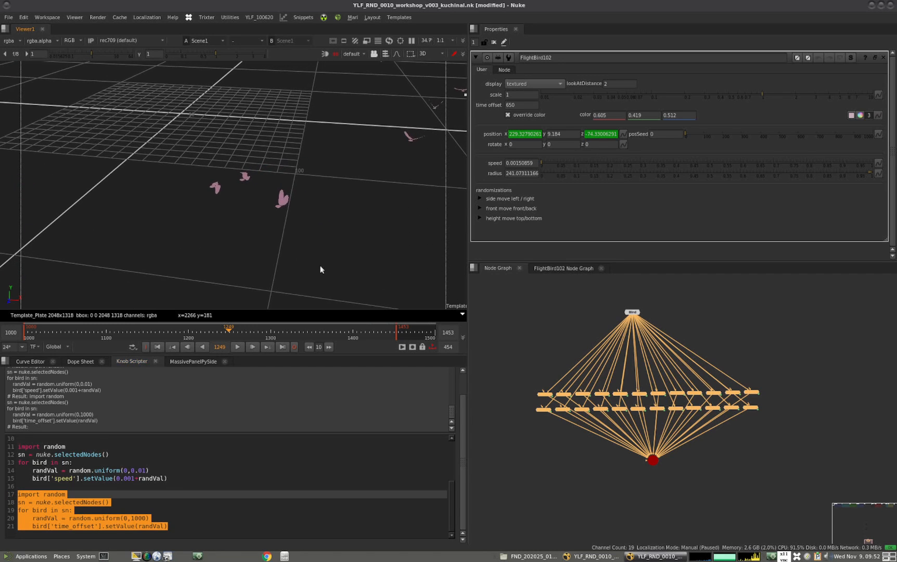
scroll(289, 266, "down", 5)
left_click_drag(201, 263, 256, 262, "ctrl")
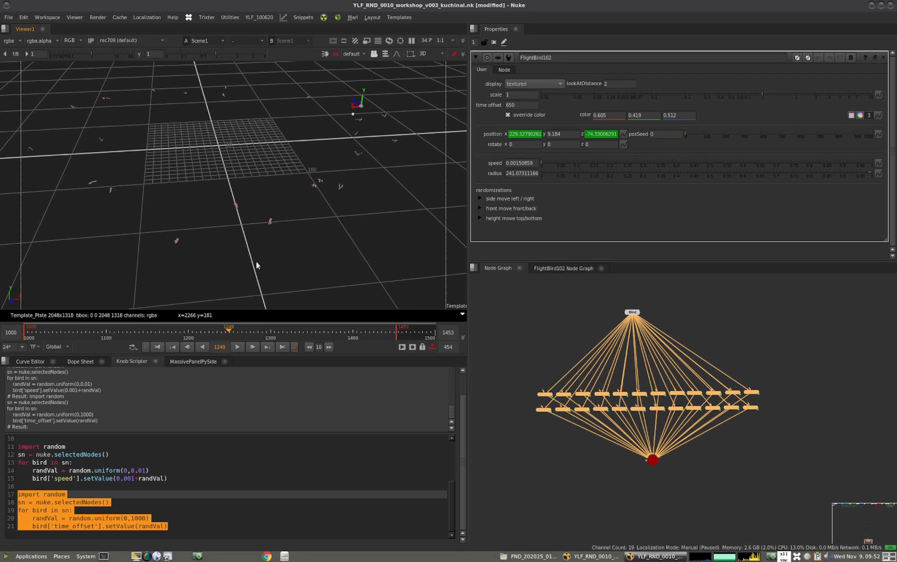
middle_click_drag(276, 252, 318, 224, "alt")
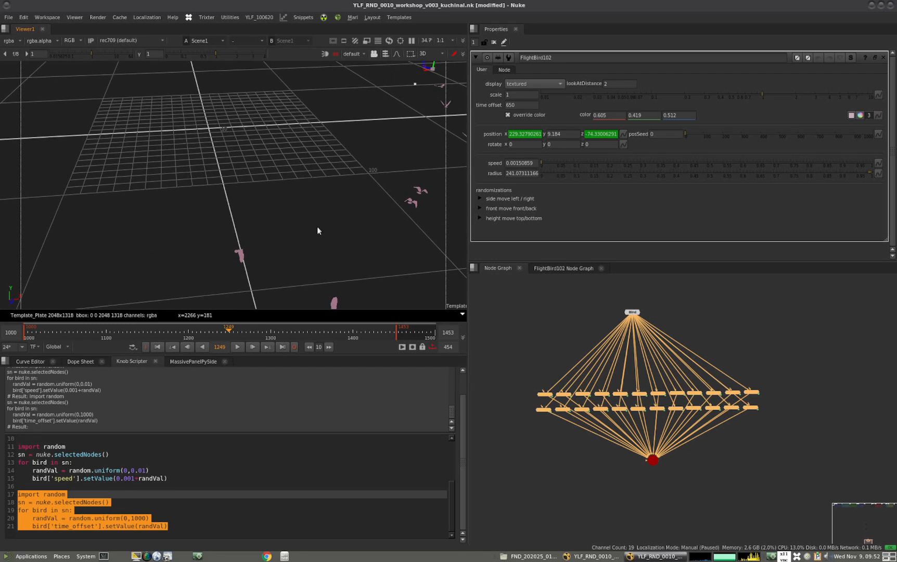
middle_click_drag(234, 190, 208, 205, "alt")
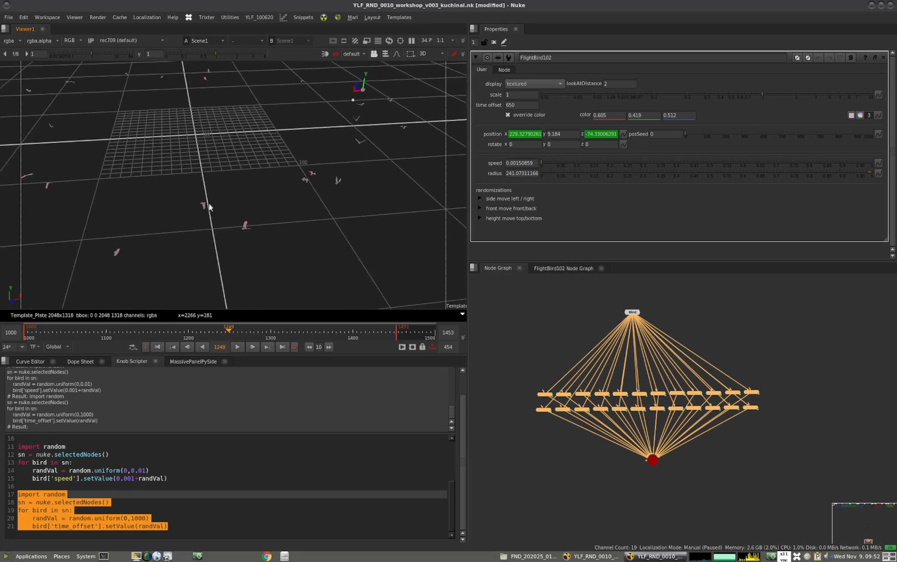
left_click_drag(208, 205, 182, 207, "alt")
left_click(237, 346)
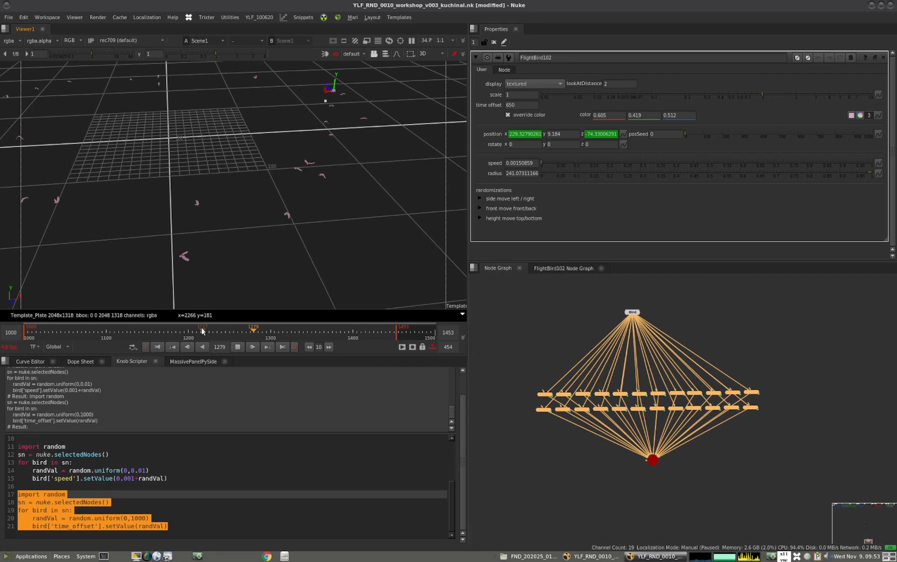
left_click(238, 347)
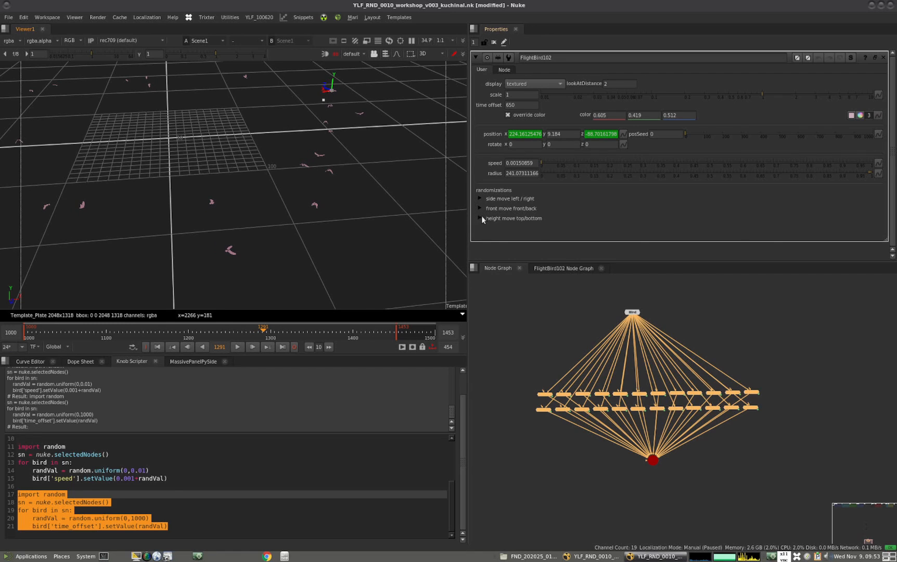
Expand the FlightBird's height move top/bottom settings and replace the script's time_offset knob name with amplitudeY
left_click(480, 218)
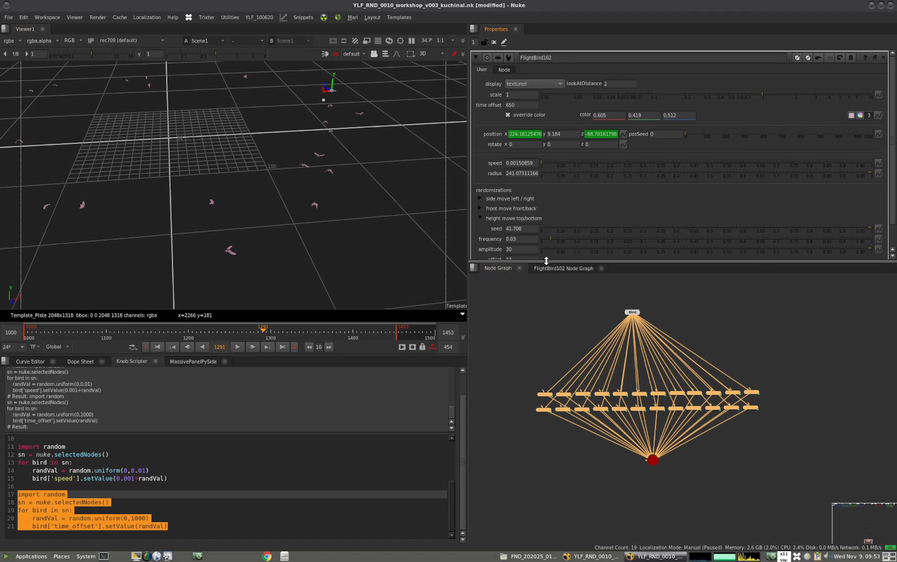
left_click_drag(542, 261, 542, 299)
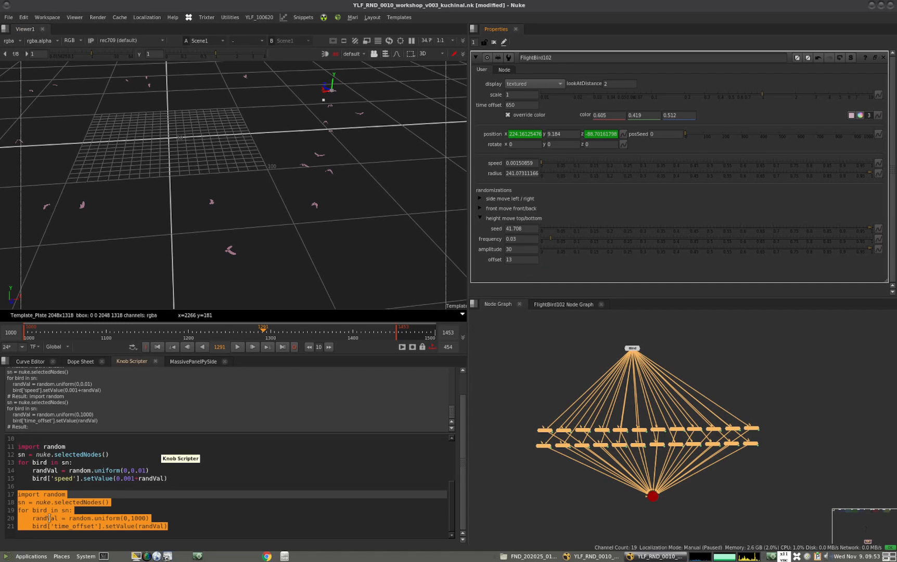
left_click(128, 518)
double_click(73, 526)
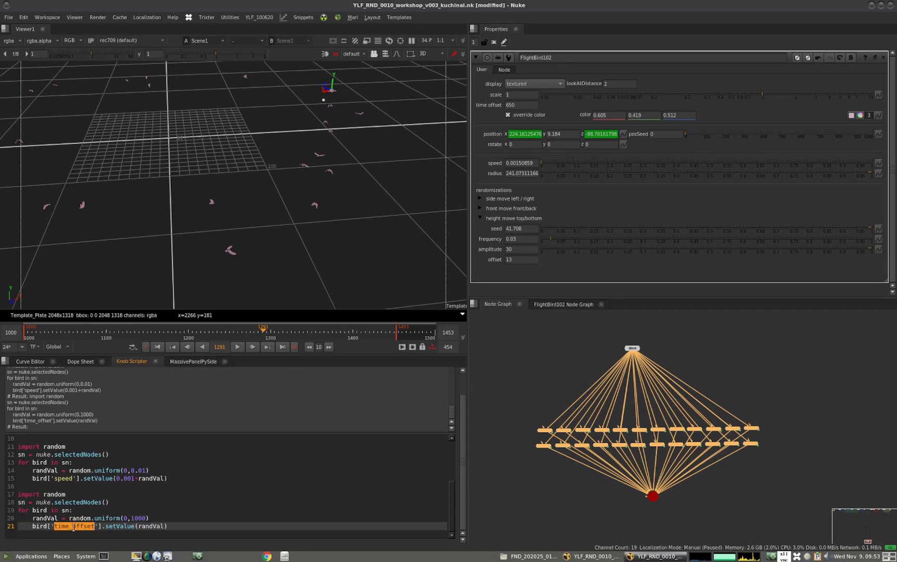
type("amplitude")
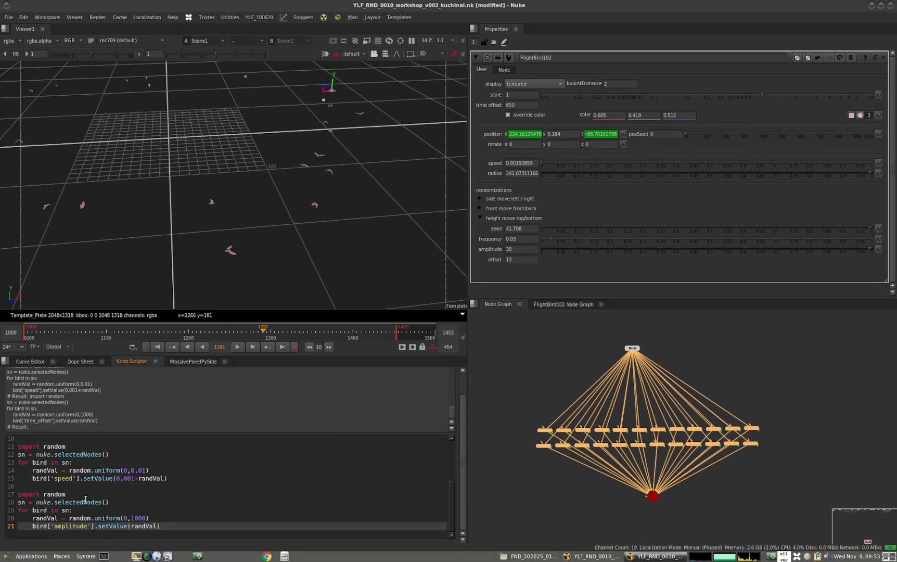
type("Y")
Set the amplitudeY block's random range to 20,40 and run it on the selected FlightBird nodes
double_click(125, 519)
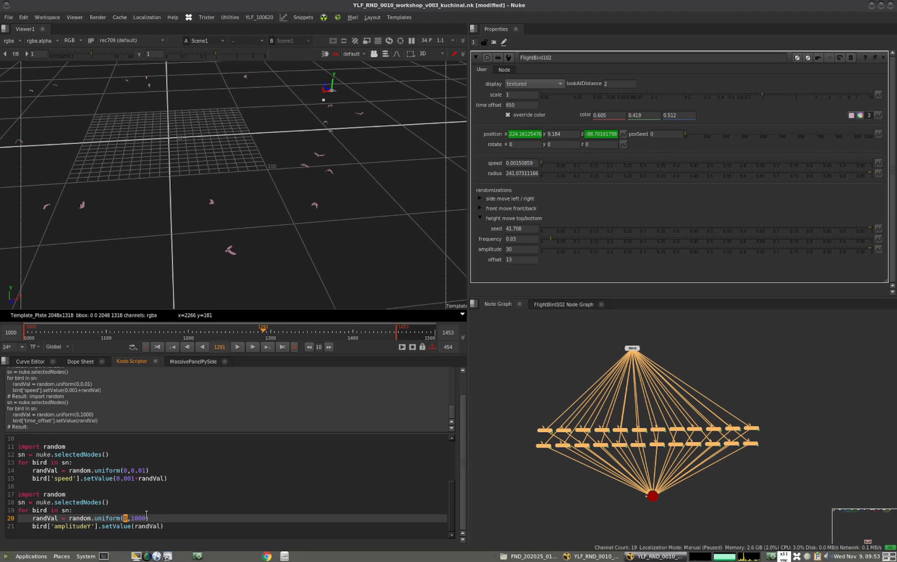
type("20")
left_click_drag(137, 518, 152, 518)
type("40")
left_click(167, 526)
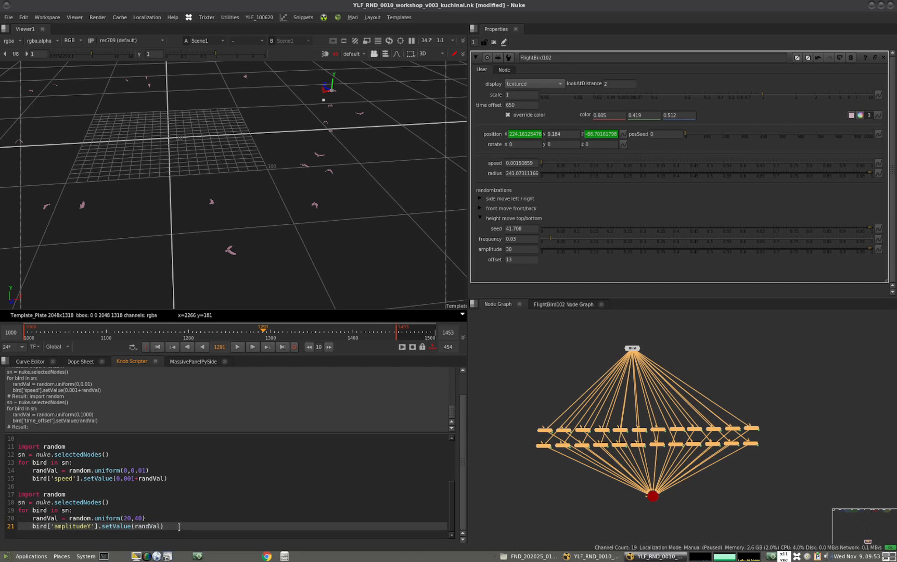
left_click_drag(169, 526, 4, 494)
key("ctrl+Return")
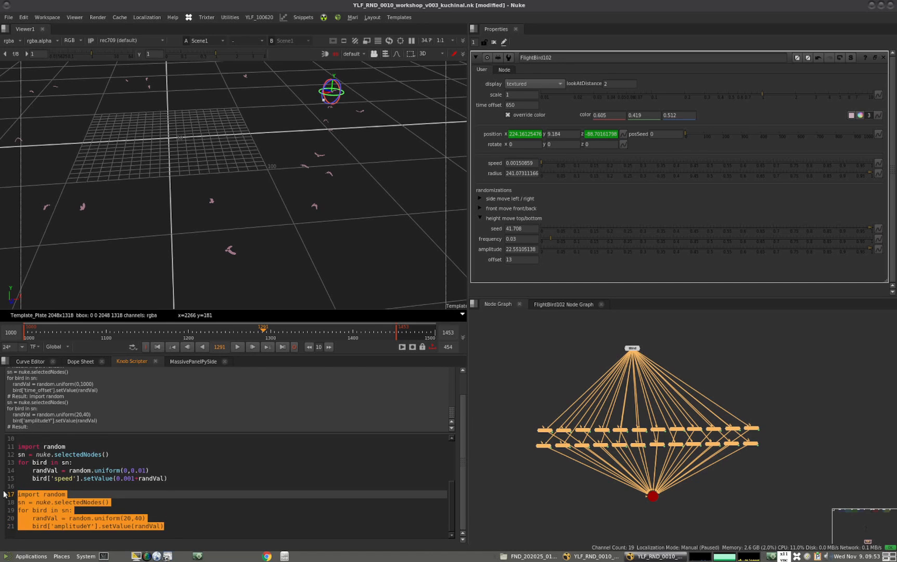
Play back the flock from a lower viewing angle to check the height variation, and deselect the bird nodes
left_click_drag(282, 255, 246, 260, "ctrl")
left_click(237, 346)
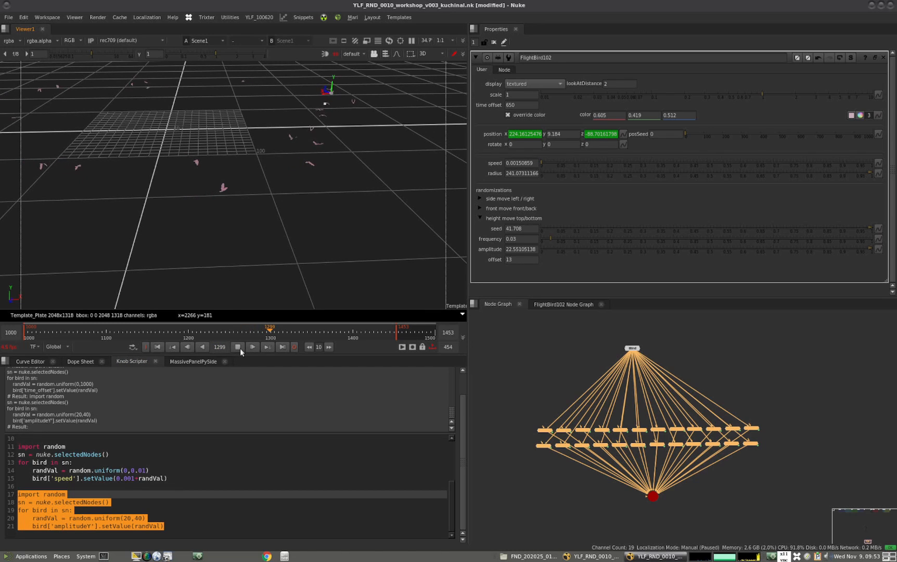
left_click(540, 393)
middle_click_drag(555, 397, 566, 399)
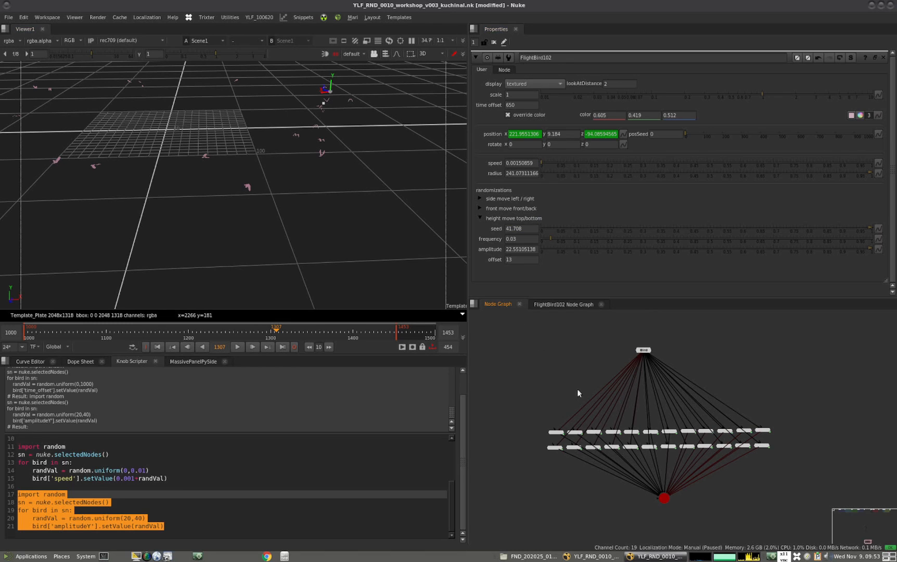
middle_click_drag(584, 382, 591, 389)
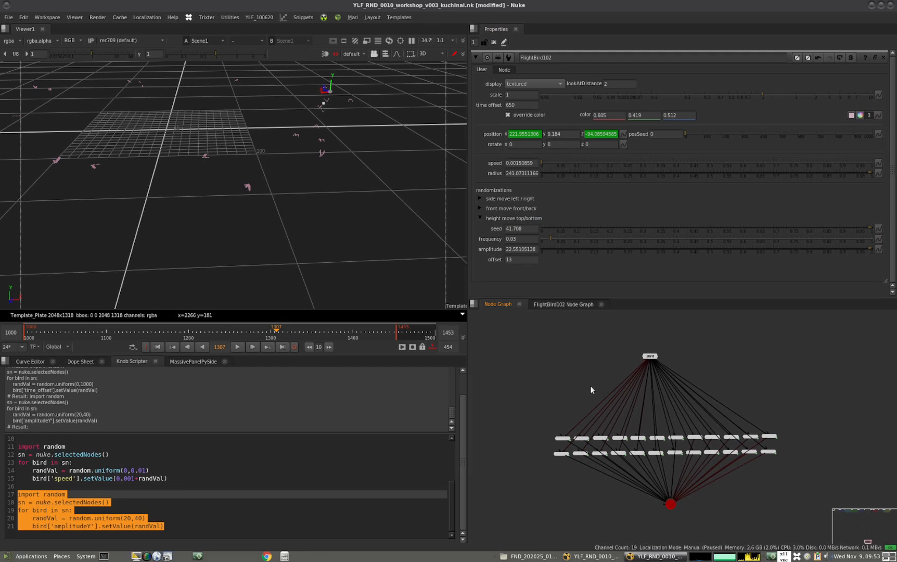
Open the properties of the first FlightBird in the upper node row and set its position y to -29.184
left_click(247, 188)
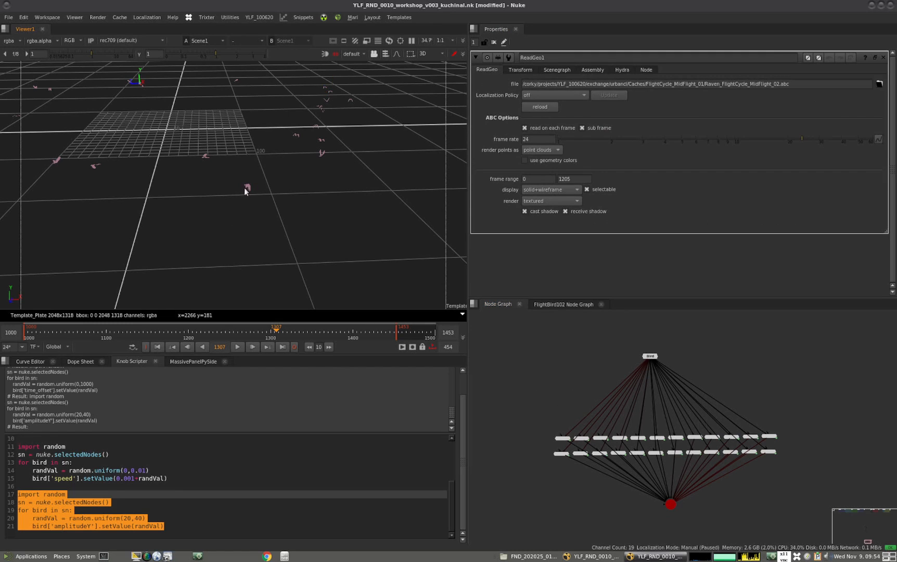
double_click(564, 439)
left_click_drag(246, 249, 229, 200, "ctrl")
middle_click_drag(257, 151, 288, 144, "alt")
left_click_drag(289, 144, 277, 163, "alt")
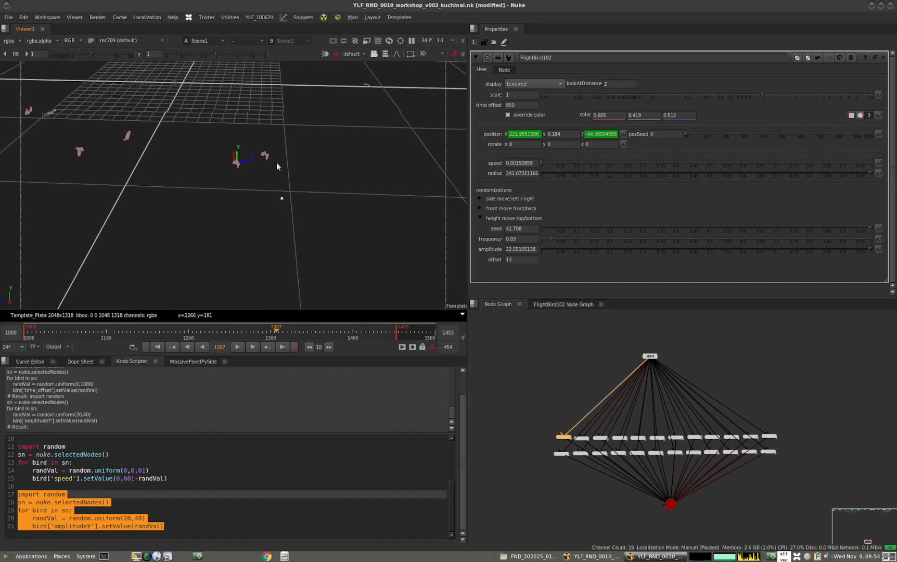
left_click(555, 134)
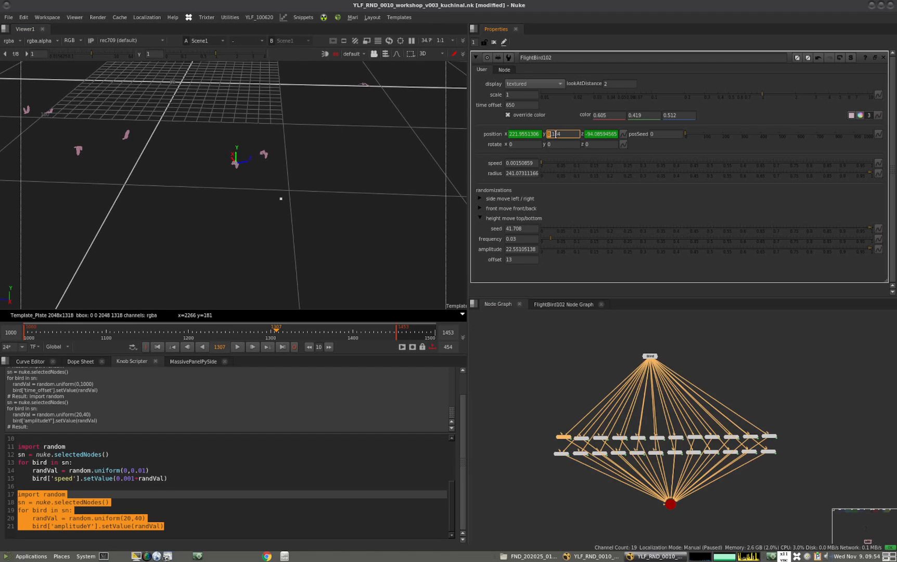
key("Down")
key("Down")
key("Down")
key("Down")
key("Down")
key("Down")
key("Down")
key("Down")
key("Down")
key("Down")
key("Down")
key("Down")
key("Down")
key("Down")
key("Down")
key("Down")
key("Down")
key("Down")
key("Down")
key("Down")
Set the same FlightBird's speed to 0.10150859 and play the animation with the whole flock in view
left_click(530, 163)
key("Up")
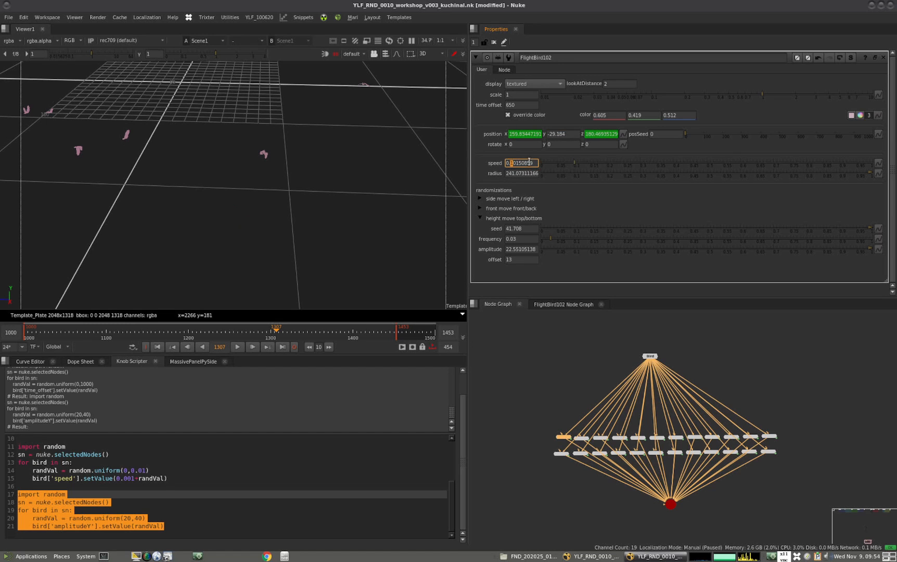
middle_click_drag(315, 204, 266, 184, "alt")
left_click(240, 347)
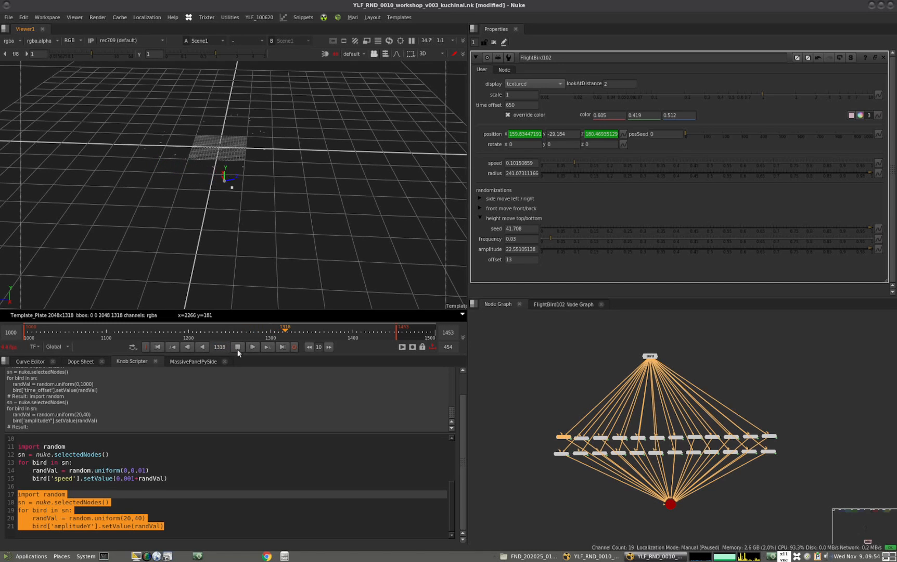
Stop the playback, add an Axis node and connect it to the Axis inputs of all FlightBird nodes
left_click(566, 384)
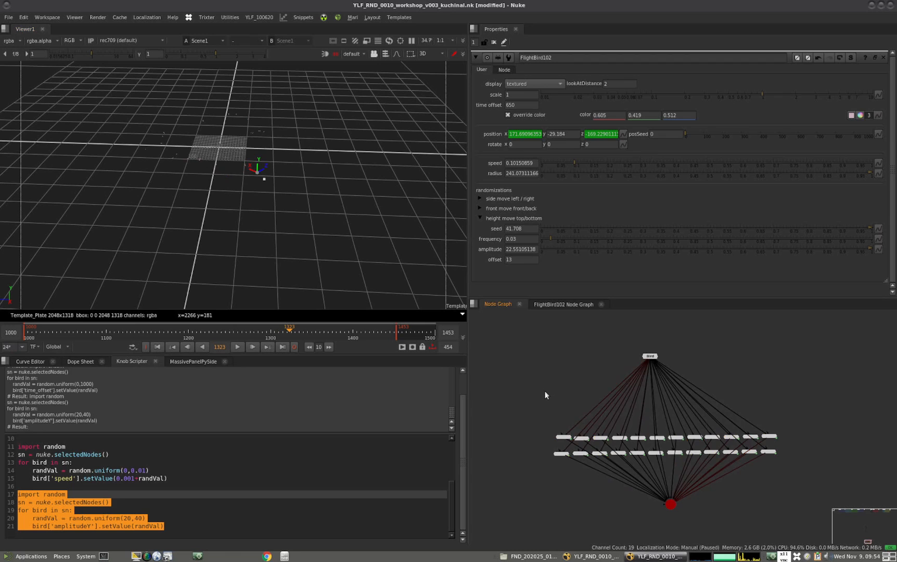
key("a")
middle_click_drag(557, 410, 597, 405, "alt")
scroll(588, 416, "down", 5)
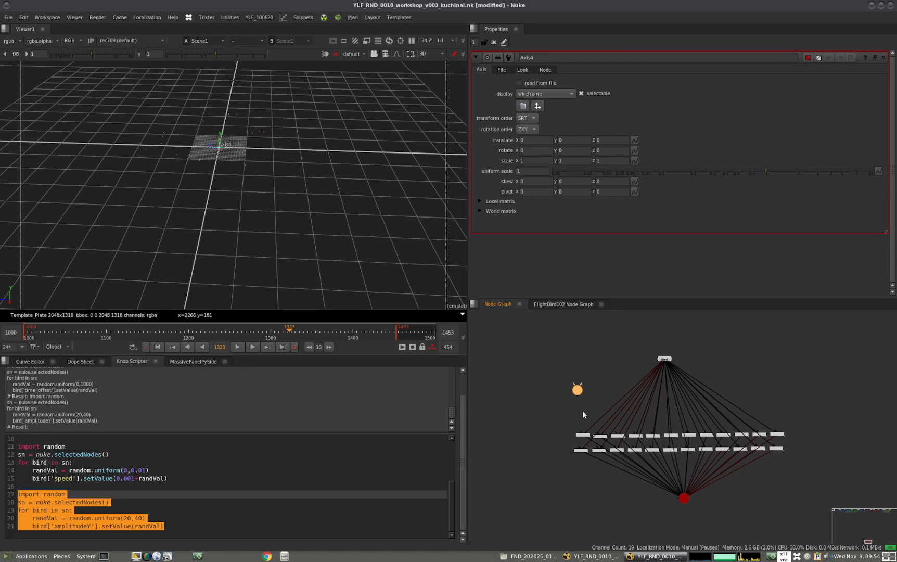
left_click_drag(527, 410, 825, 469)
key("u")
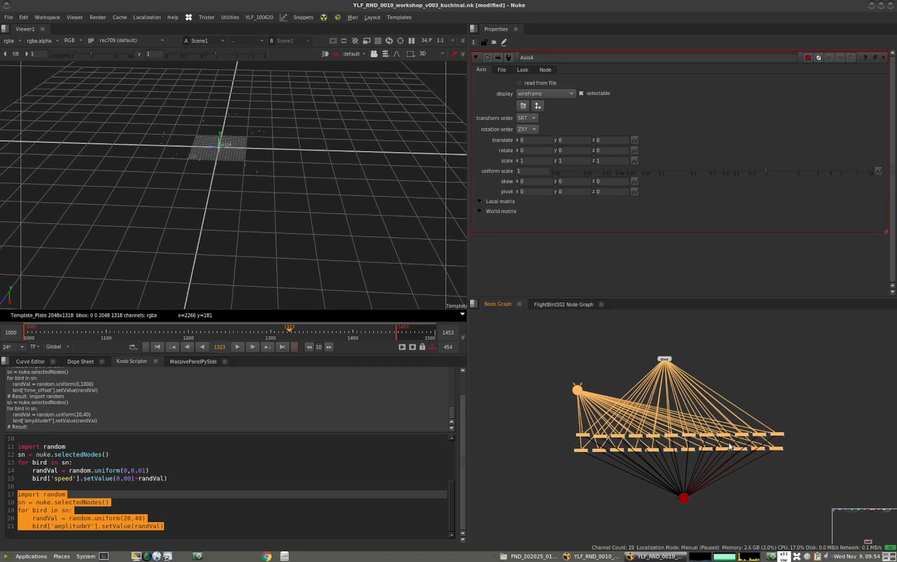
left_click(535, 384)
left_click_drag(576, 392, 580, 390)
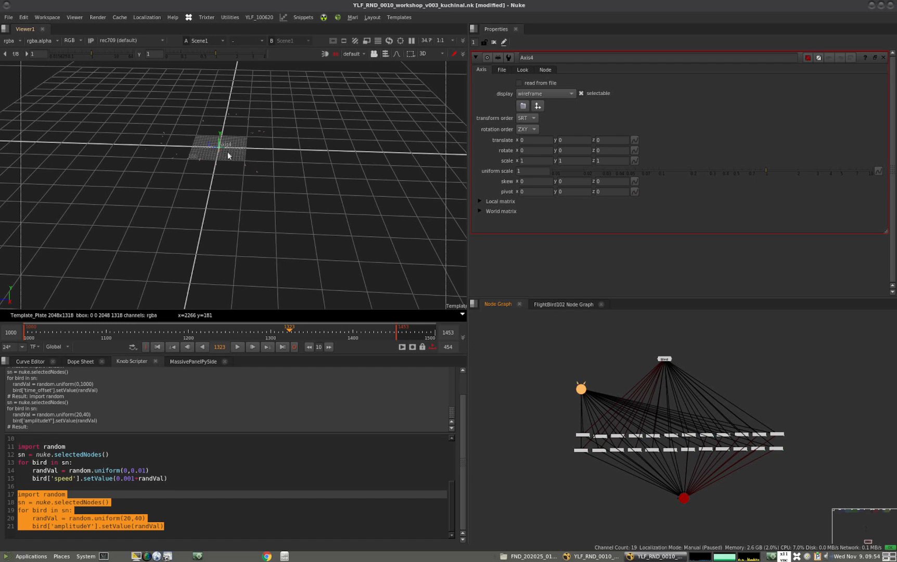
Move the flock by translating the connected axis to about y 217 and z -352 in the 3D view
left_click_drag(210, 149, 399, 78)
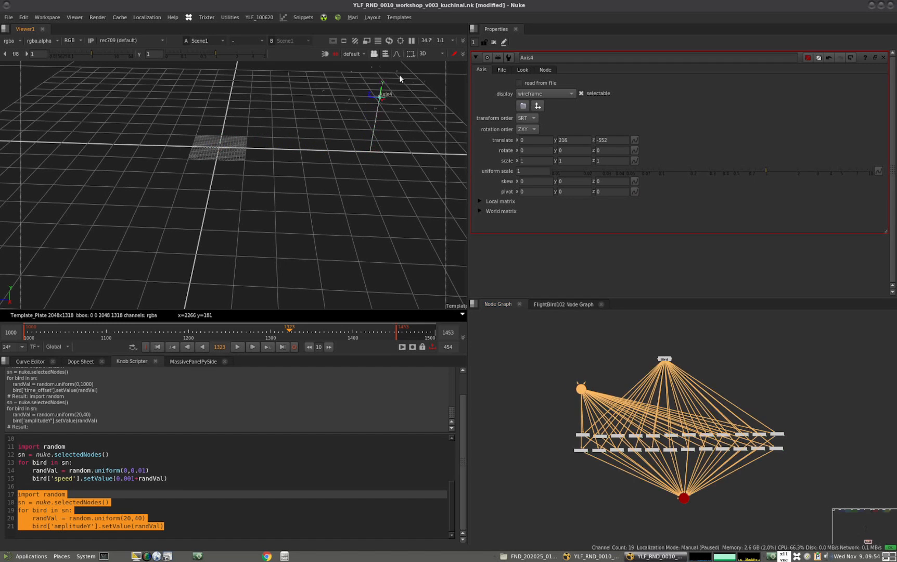
scroll(310, 154, "down", 3)
middle_click_drag(310, 155, 266, 191)
scroll(280, 180, "up", 3)
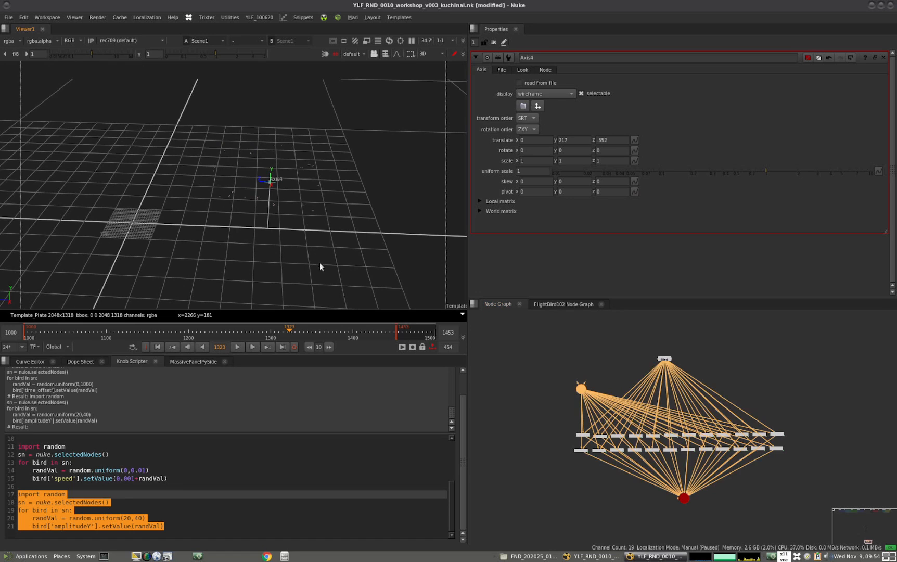
left_click(582, 439)
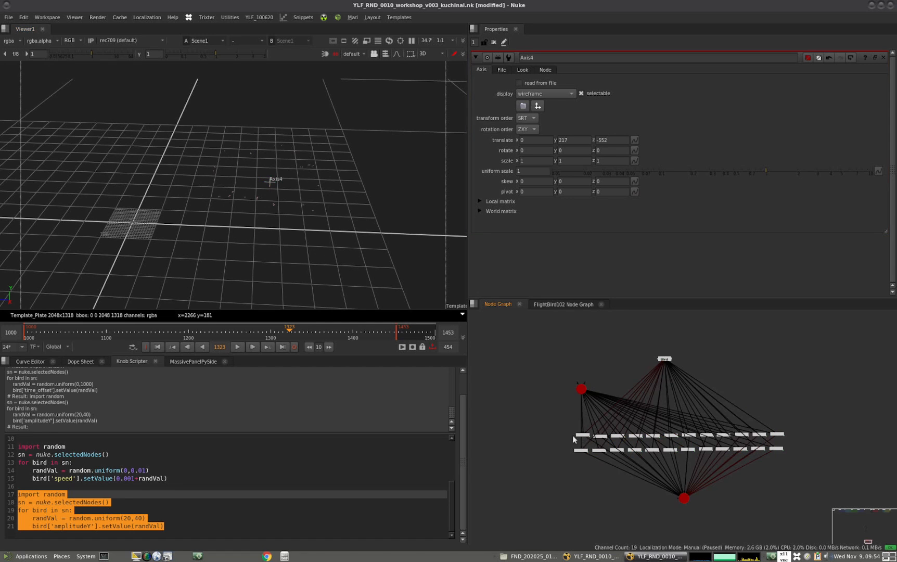
Enlarge the script editor and delete the random speed and amplitudeY blocks from the script
left_click_drag(319, 347, 326, 199)
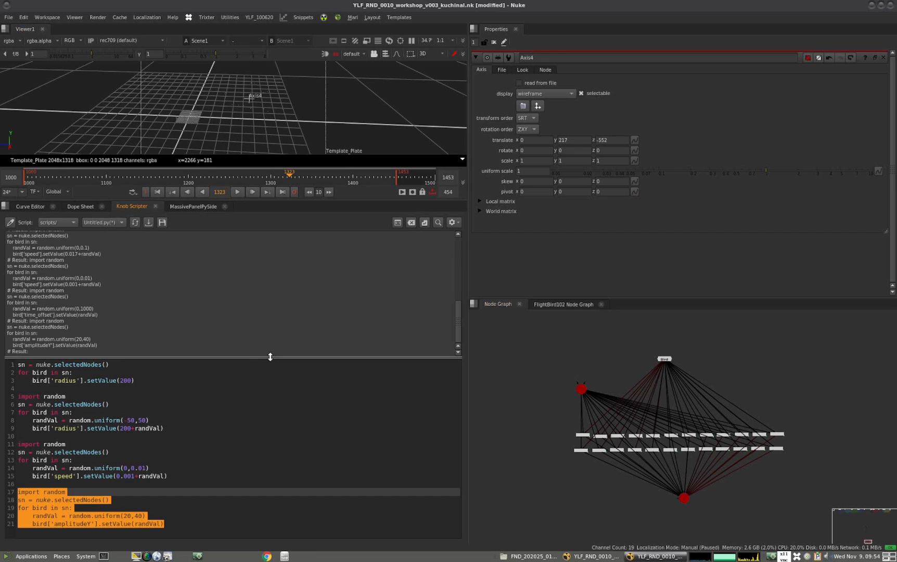
left_click_drag(269, 356, 281, 314)
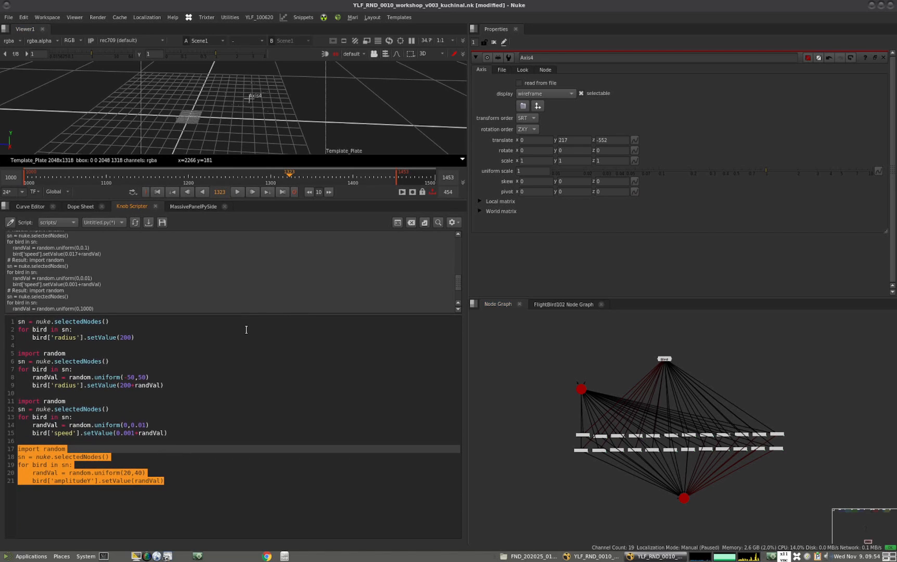
left_click(80, 401)
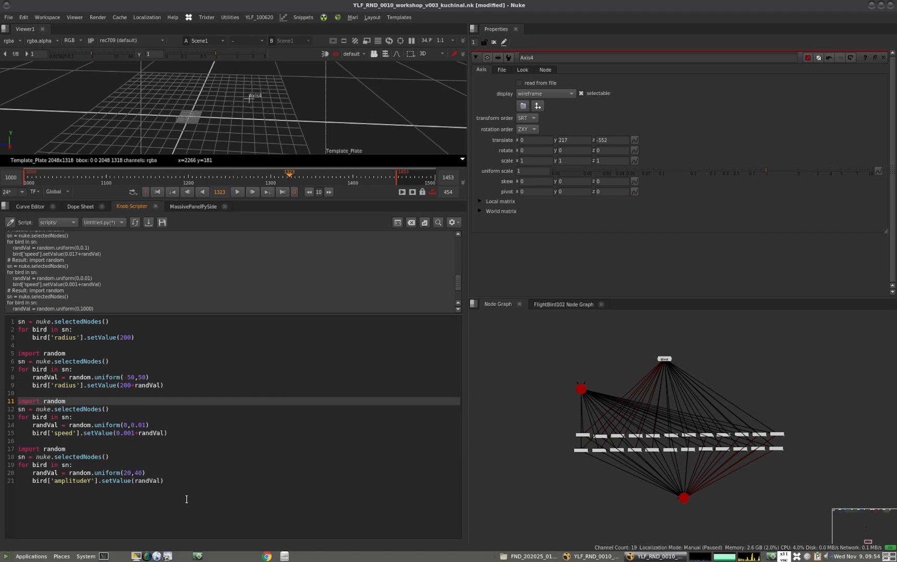
left_click_drag(171, 481, 18, 401)
key("Delete")
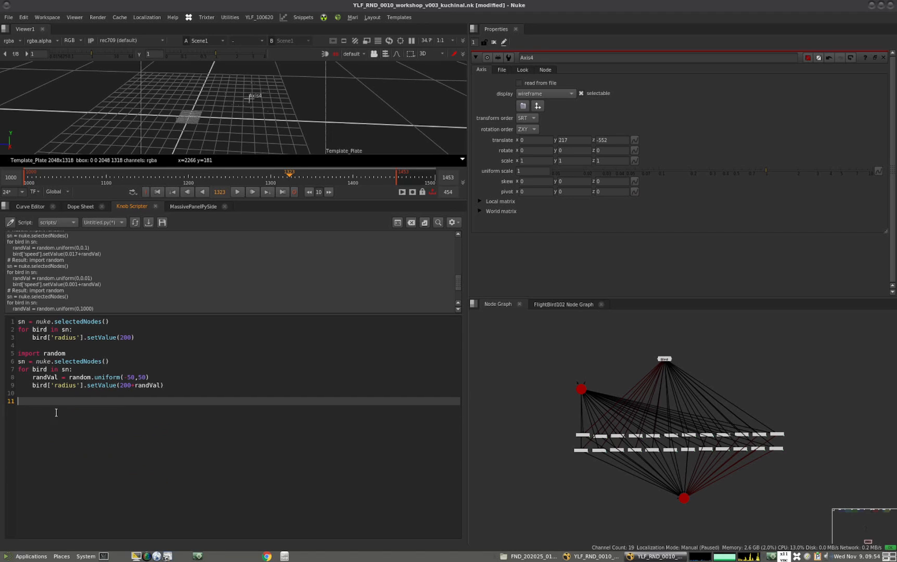
Select the FlightBird nodes and highlight the script's fixed-radius block followed by its random radius block
left_click_drag(138, 345, 12, 322)
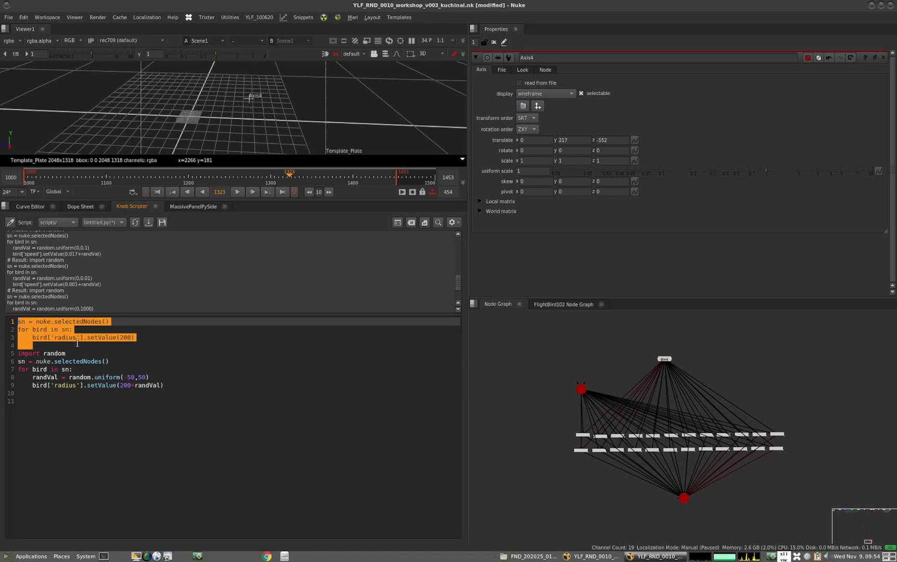
left_click_drag(557, 416, 744, 450)
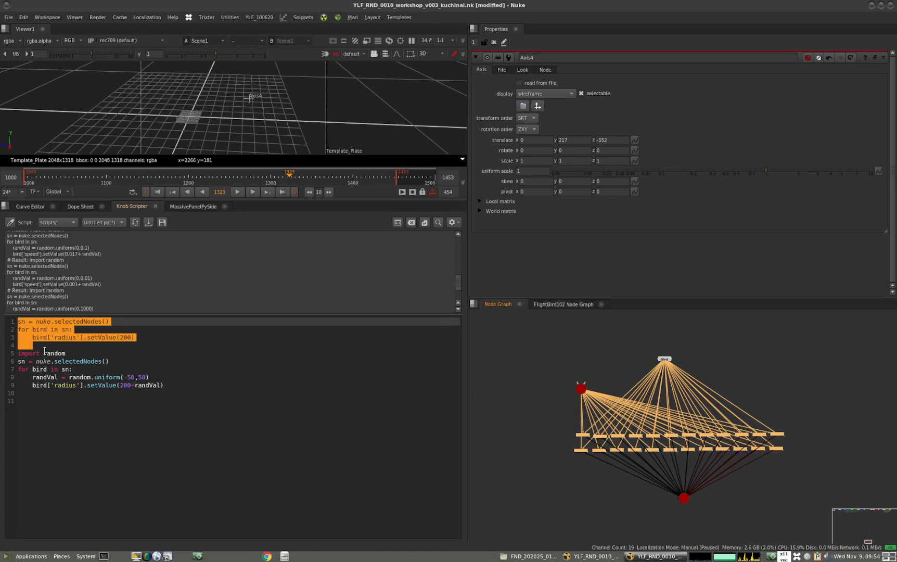
left_click(180, 390)
left_click_drag(180, 390, 17, 354)
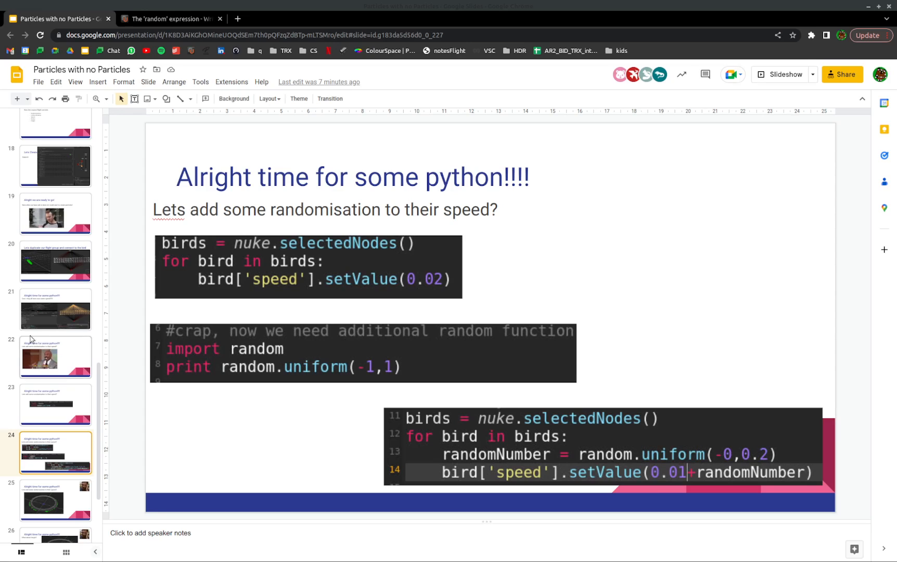
Switch to the Google Slides presentation and review slides 25 to 28 on speed, height and color randomisation and the final result
left_click(59, 497)
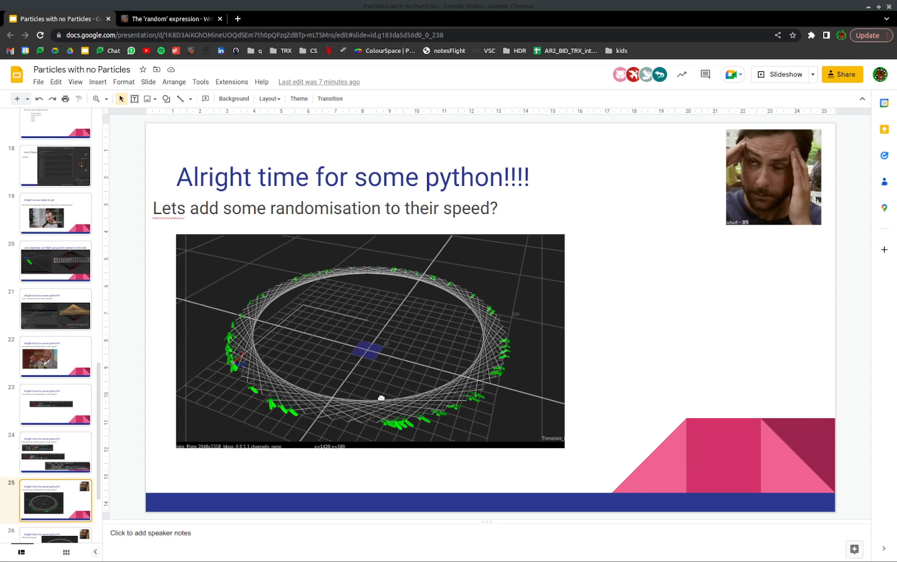
scroll(98, 420, "down", 2)
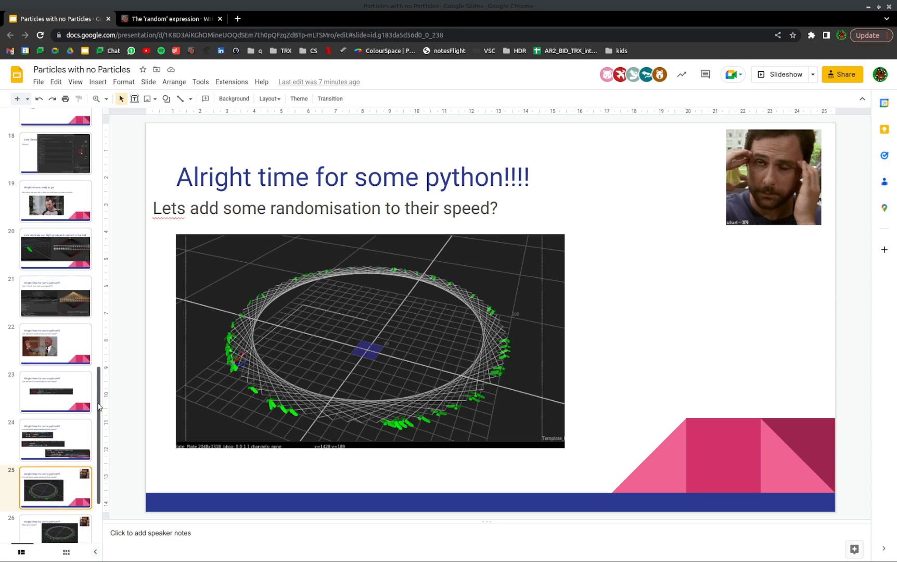
scroll(98, 421, "down", 3)
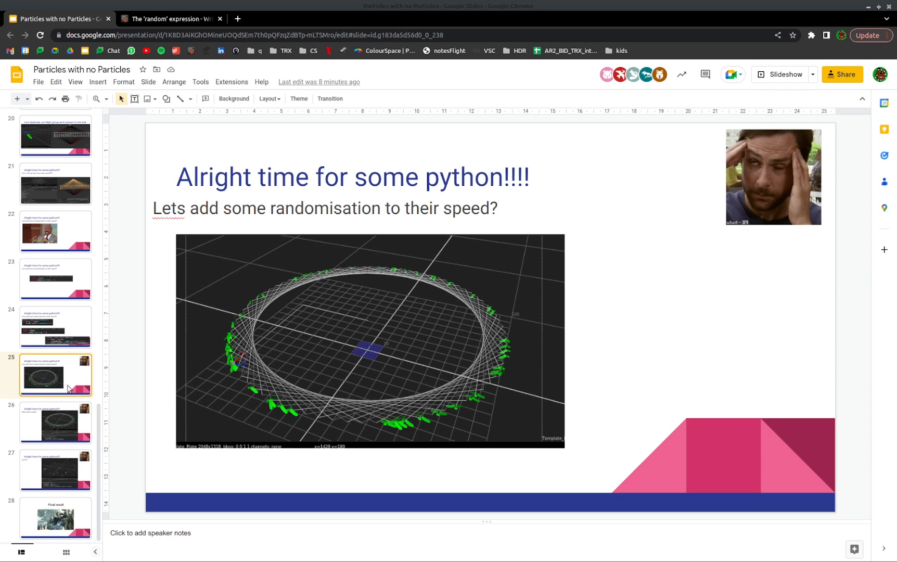
left_click(63, 425)
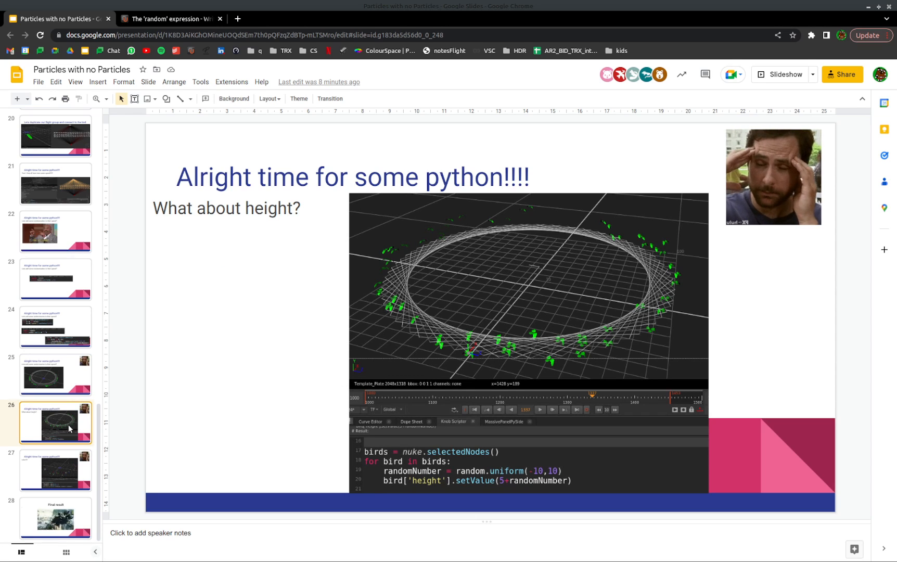
left_click(61, 462)
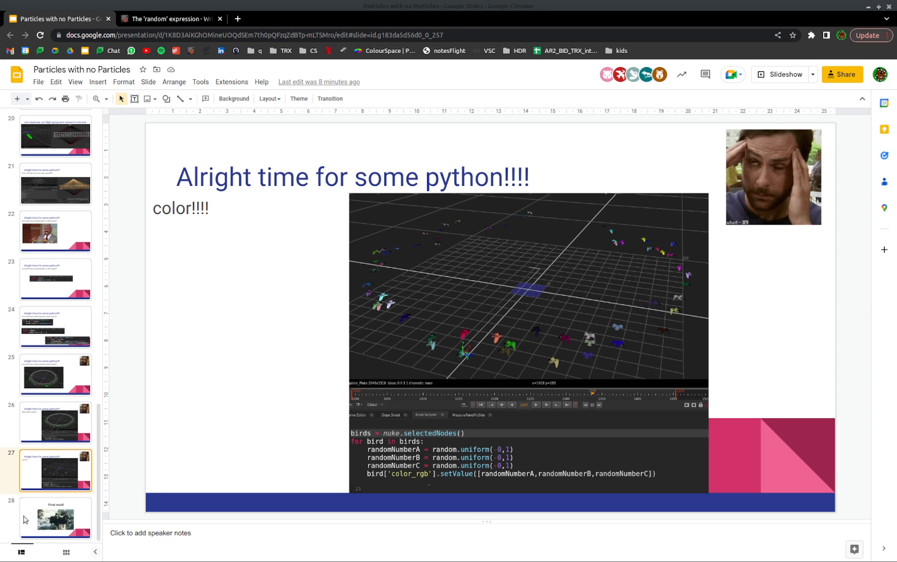
left_click(82, 519)
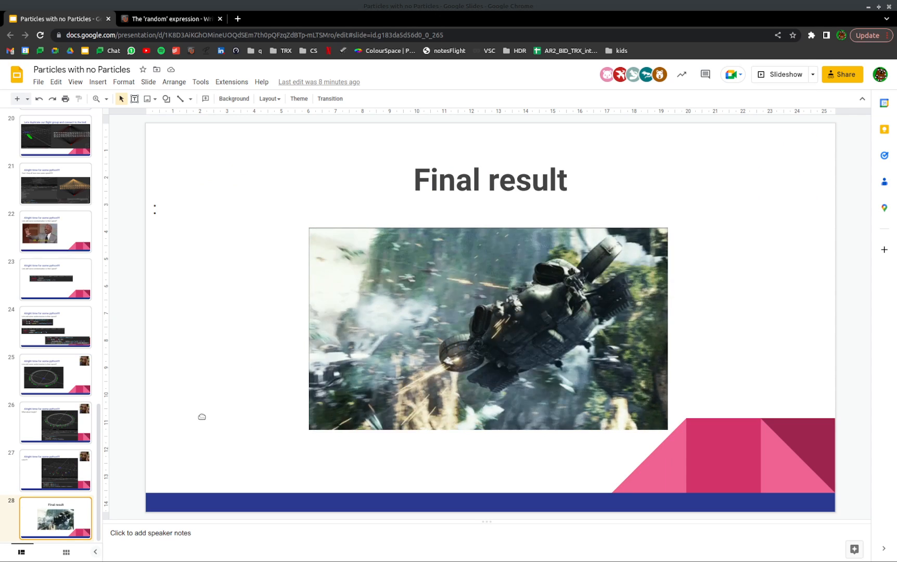
left_click(61, 471)
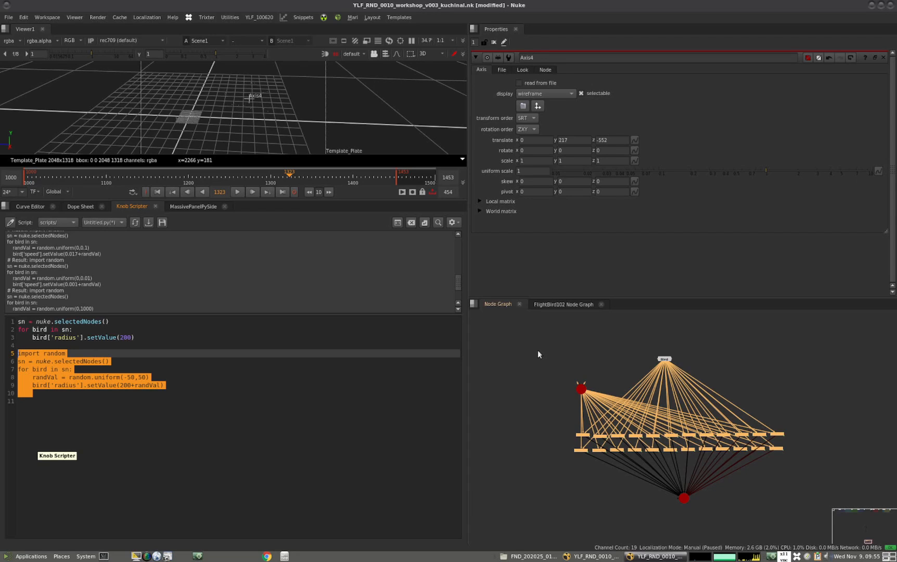
In Nuke, rearrange the Bird and Axis4 nodes so they sit apart above the FlightBird rows
left_click_drag(664, 359, 735, 375)
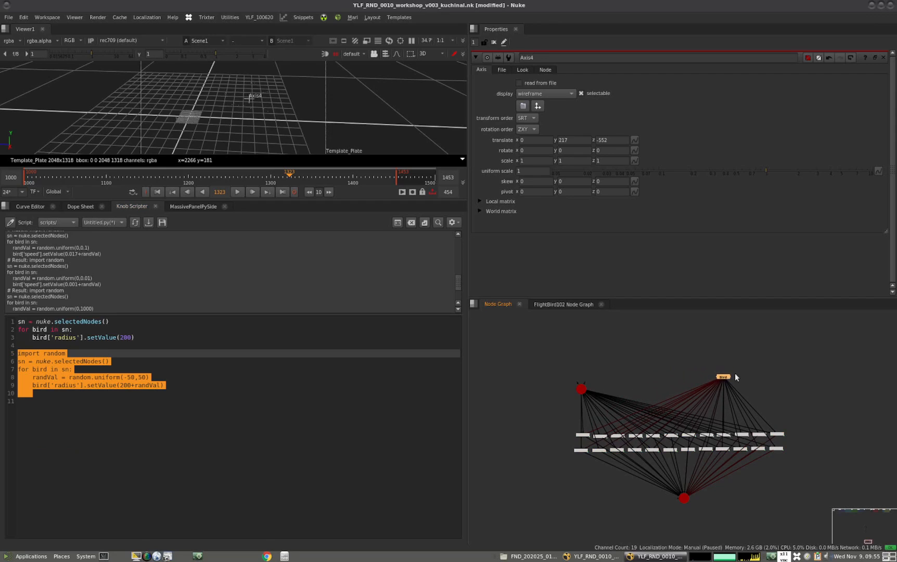
scroll(689, 367, "down", 4)
middle_click_drag(685, 374, 652, 380)
scroll(620, 399, "up", 5)
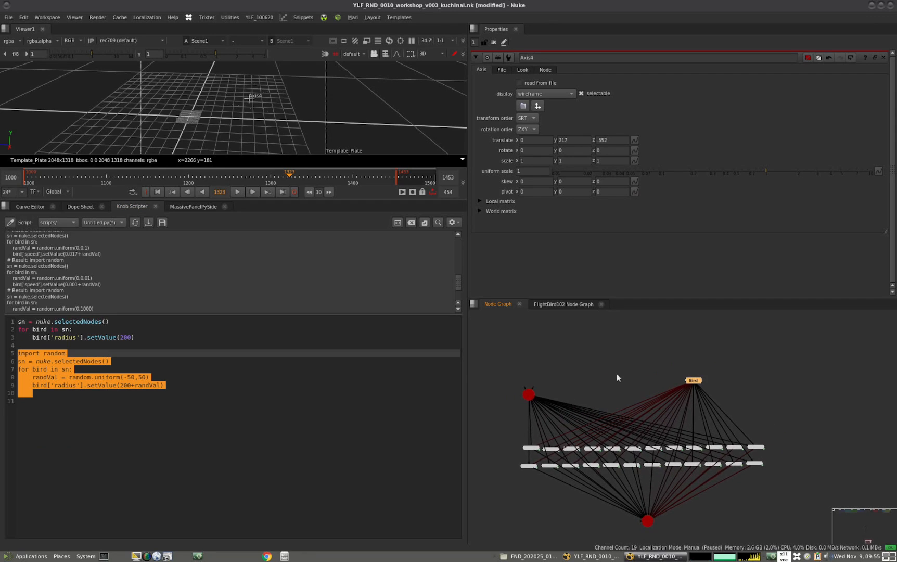
left_click_drag(528, 394, 551, 378)
left_click(597, 365)
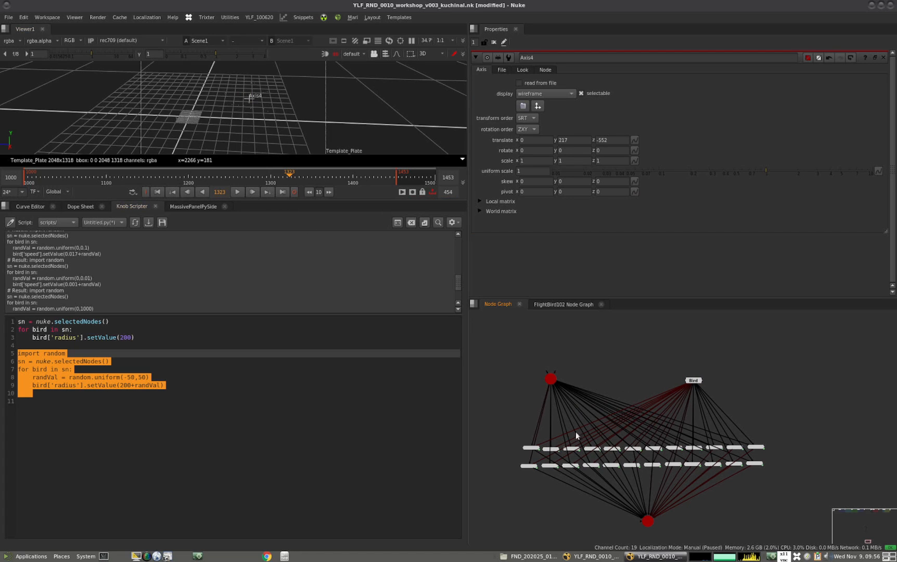
Open the properties of FlightBird102 and make the 3D viewer area taller
scroll(541, 451, "up", 4)
double_click(523, 449)
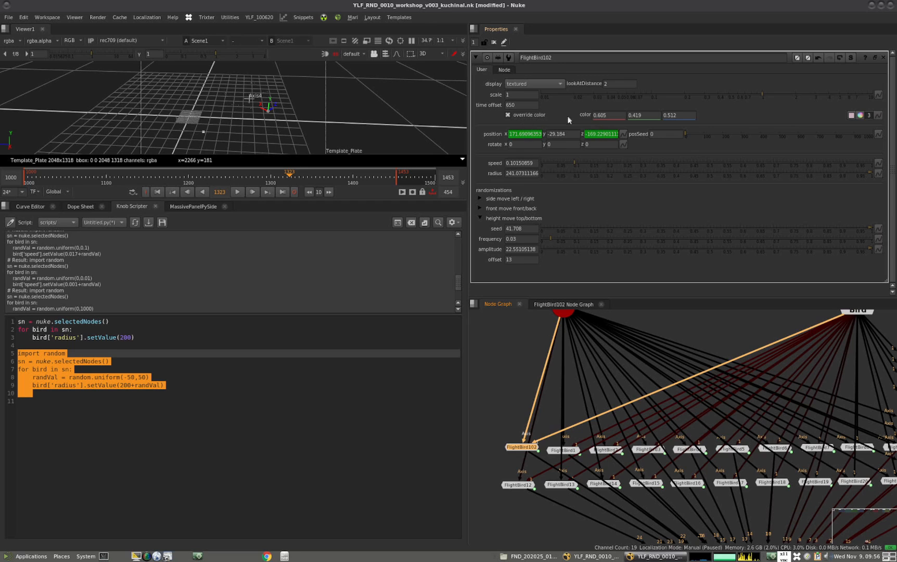
middle_click_drag(565, 346, 599, 403)
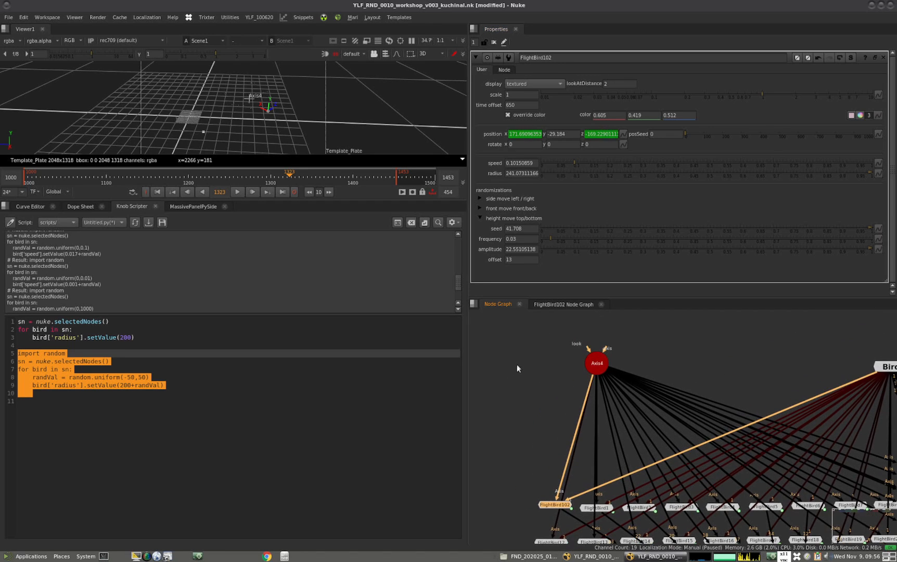
left_click(503, 389)
middle_click_drag(325, 139, 123, 118, "alt")
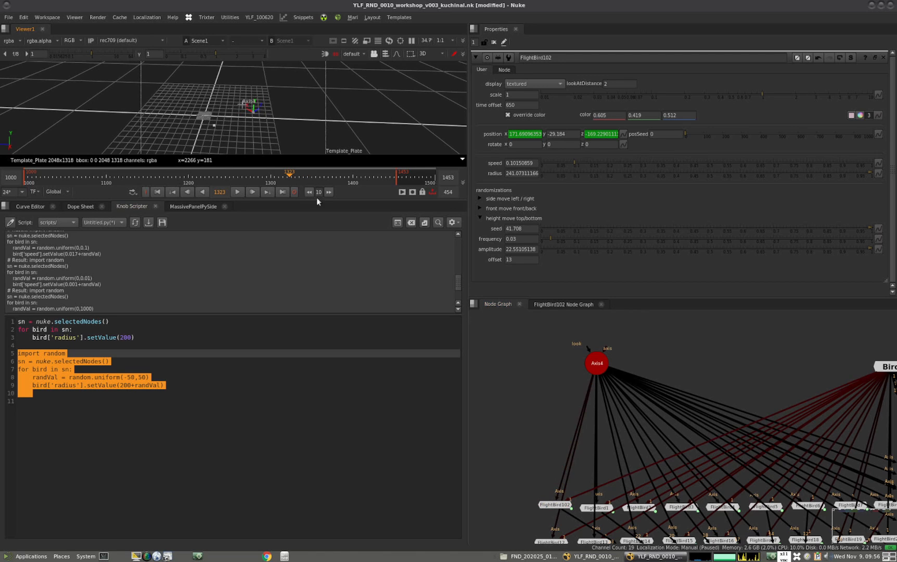
left_click_drag(320, 200, 348, 239)
Add a second, unconnected Axis node beside Axis4
middle_click_drag(543, 385, 617, 369)
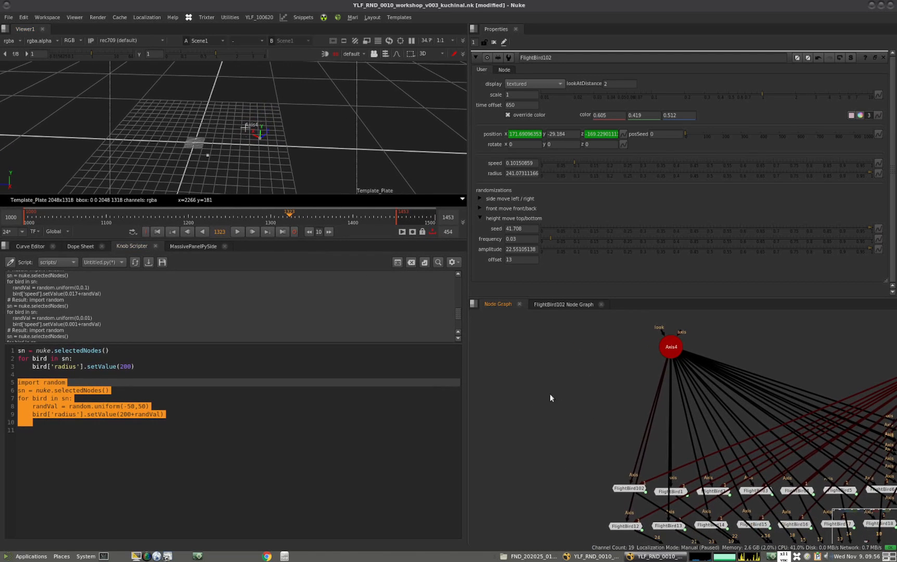
key("shift+a")
left_click(586, 395)
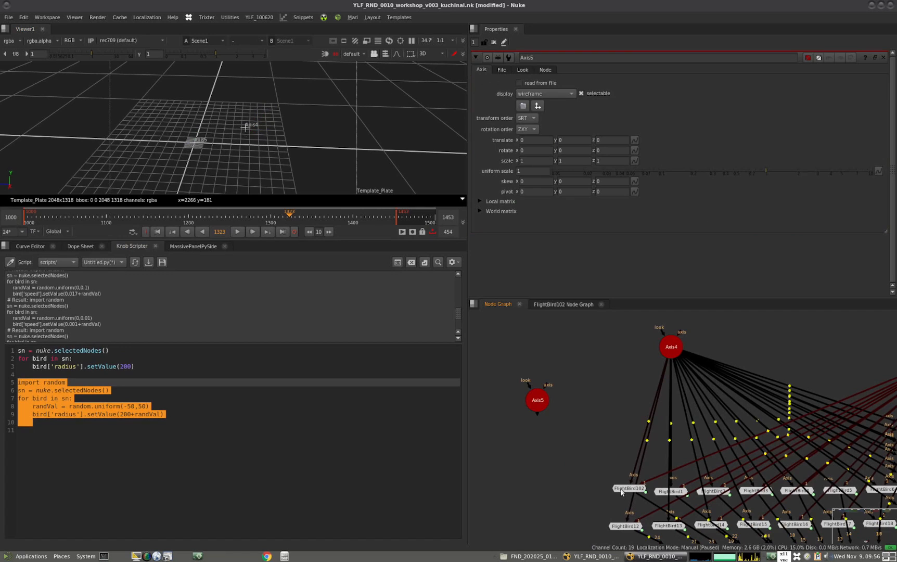
Move FlightBird102 away from the rows and delete all the other FlightBird nodes
left_click(622, 489)
scroll(609, 475, "down", 4)
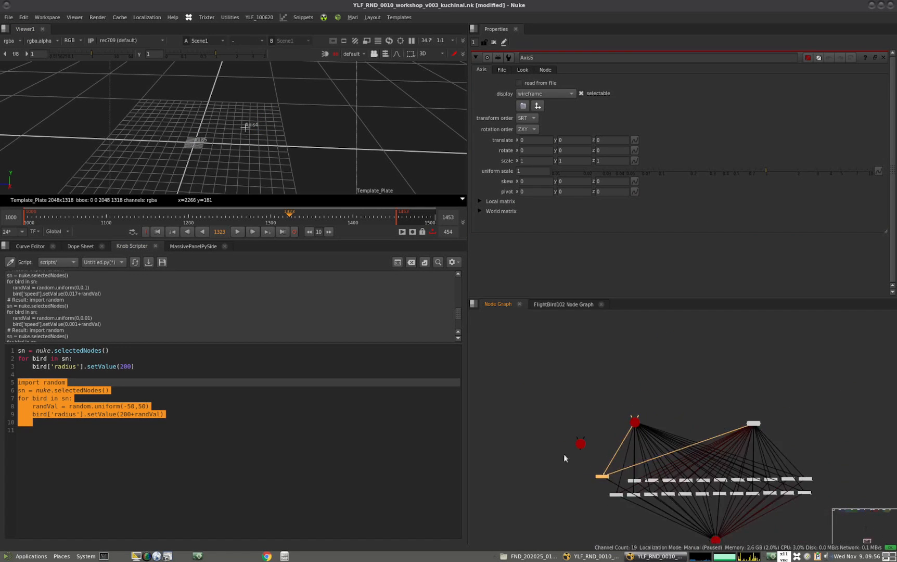
middle_click_drag(564, 453, 478, 430)
left_click_drag(773, 448, 521, 492)
key("Delete")
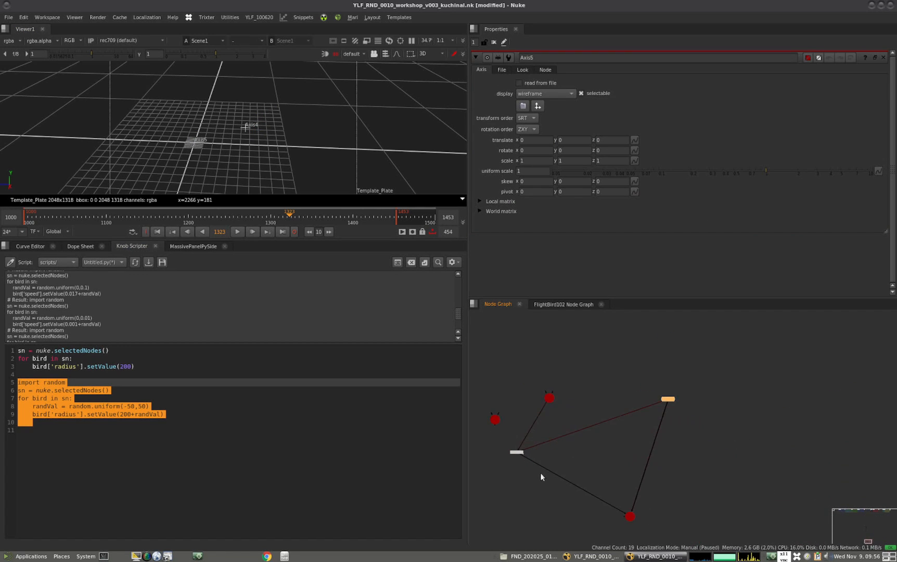
Open FlightBird102 and Axis5 in separate floating properties windows, placed so both are accessible
left_click_drag(517, 452, 530, 451)
double_click(530, 452)
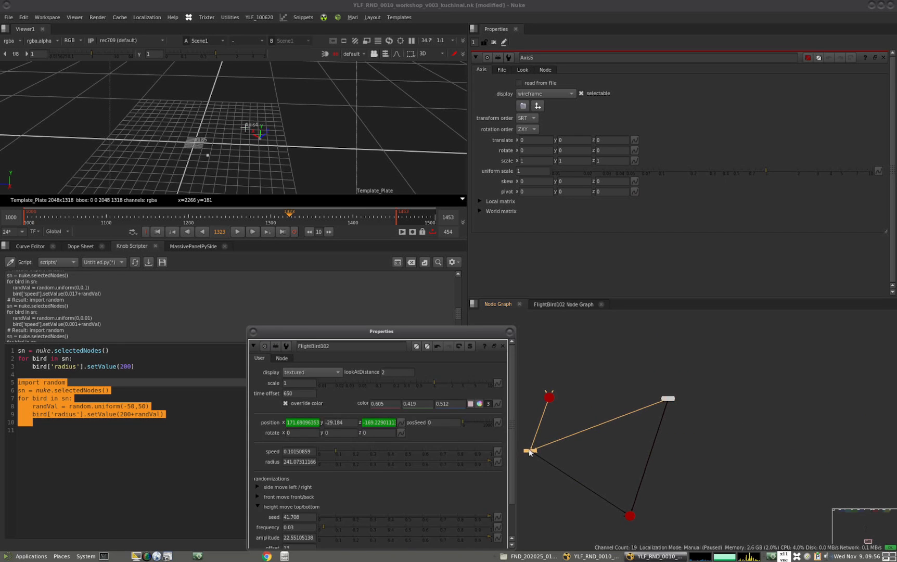
middle_click_drag(564, 400, 663, 393)
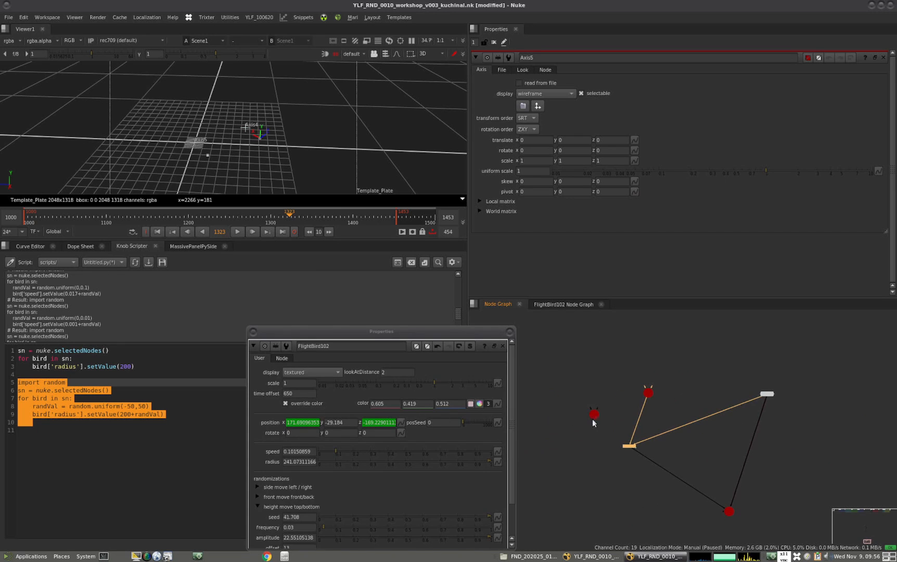
scroll(617, 405, "up", 5)
double_click(610, 401)
left_click_drag(544, 312, 693, 85)
Link FlightBird102's position x, y and z to the translate x, y and z of Axis5
left_click(543, 181)
left_click_drag(363, 310, 307, 423)
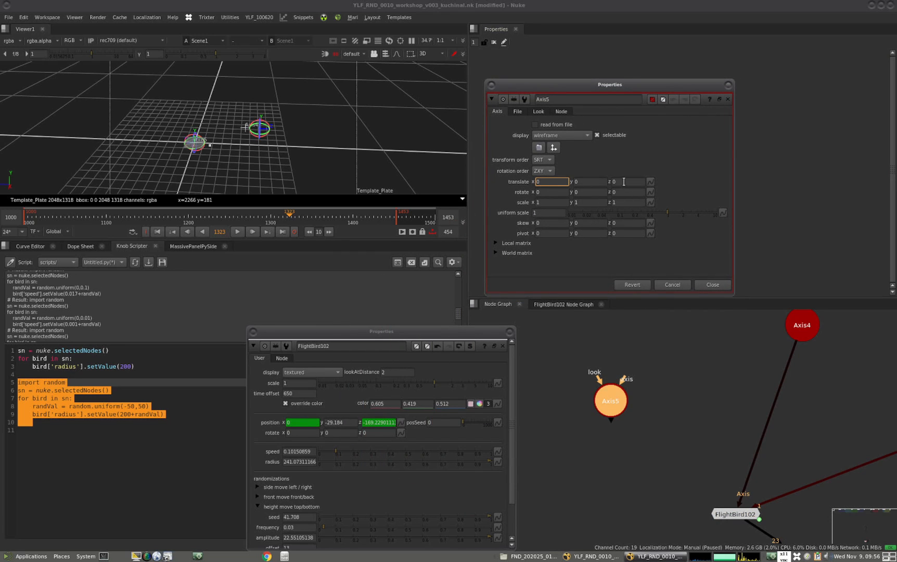
left_click_drag(621, 182, 388, 423)
left_click_drag(590, 183, 347, 424)
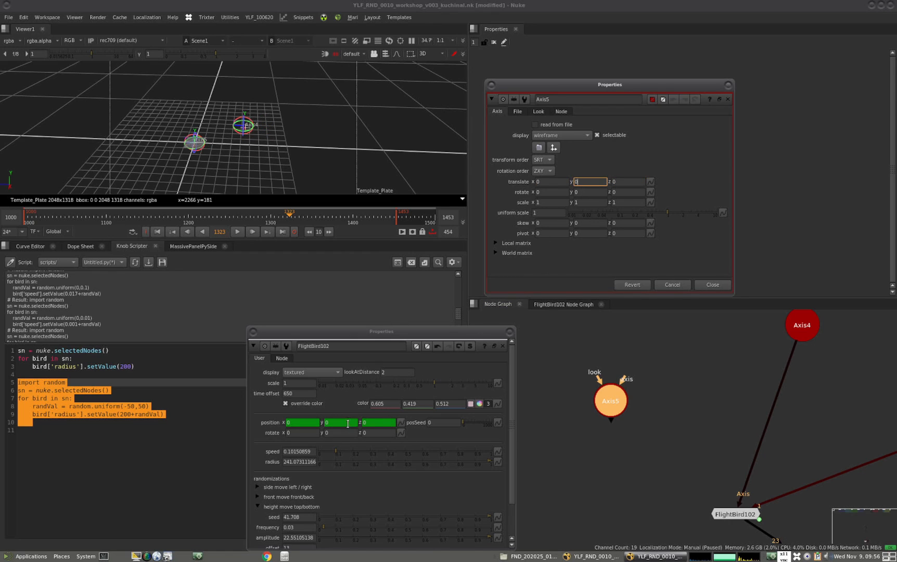
Close FlightBird102's properties and move Axis5 along the z axis to 305 in the 3D view
left_click(510, 331)
left_click_drag(612, 399, 615, 400)
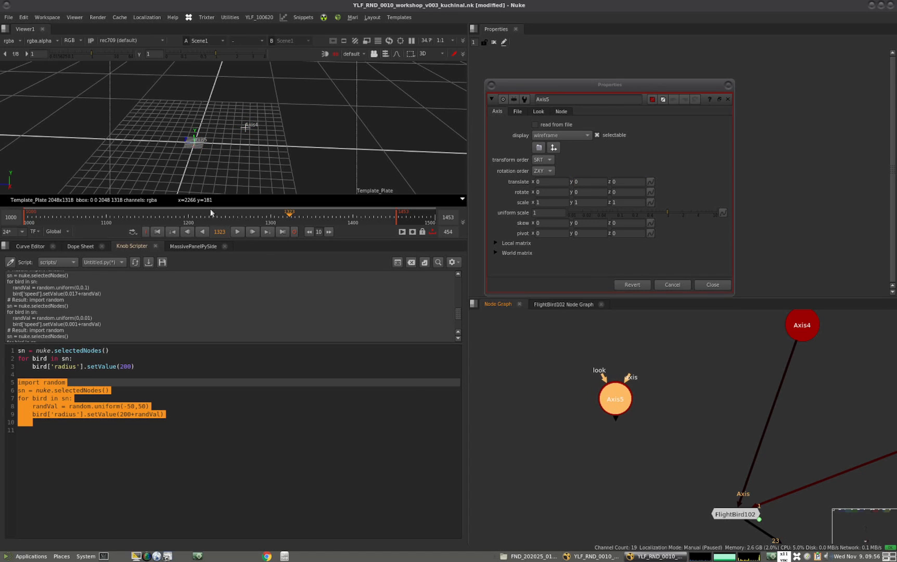
left_click_drag(185, 143, 109, 147)
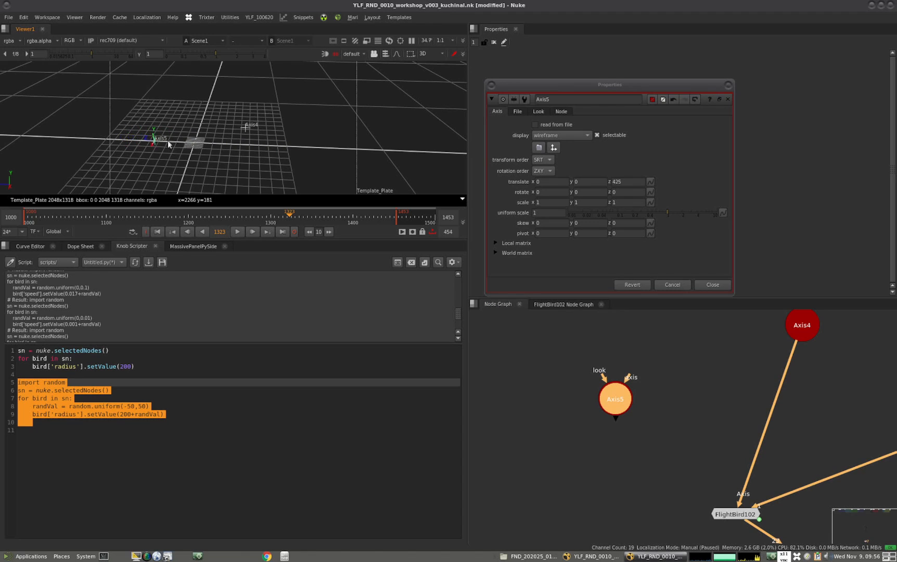
left_click_drag(226, 144, 156, 150)
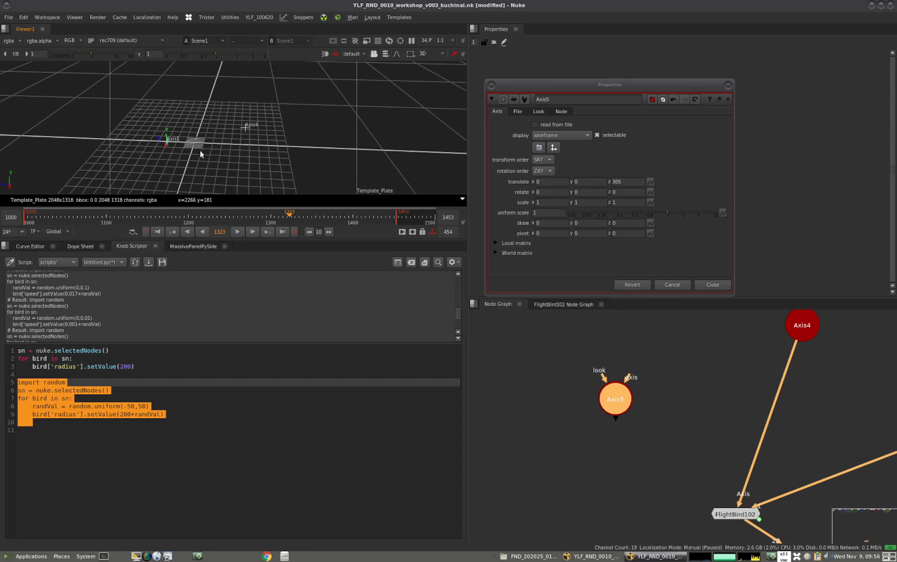
Move FlightBird102 slightly relative to Axis4 and nudge Axis5 in the node graph, leaving Axis5 selected
scroll(719, 391, "down", 3)
middle_click_drag(713, 391, 625, 375)
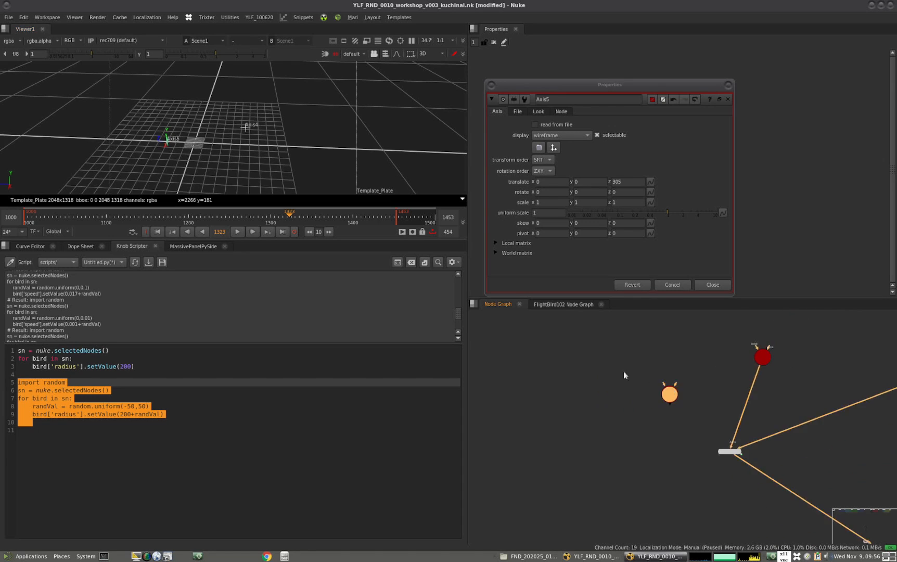
left_click_drag(650, 437, 672, 430)
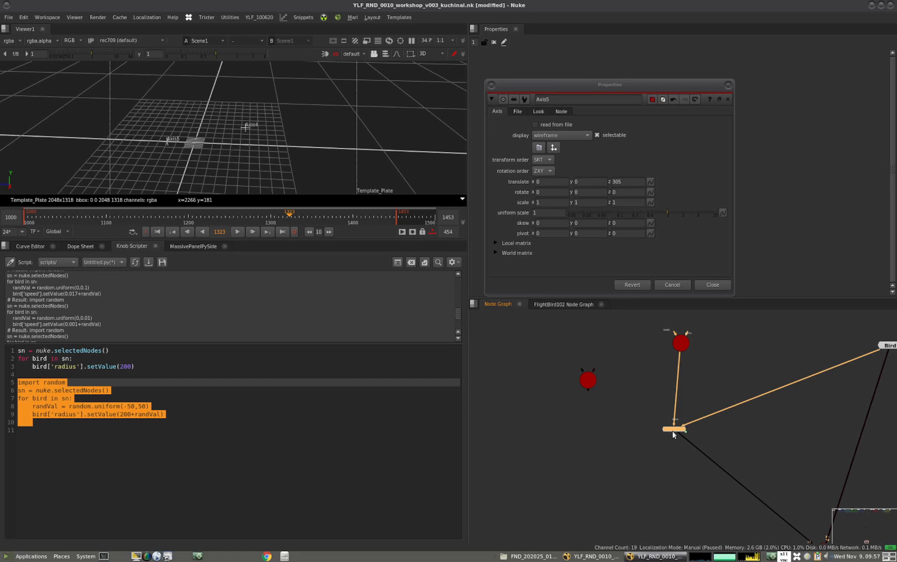
left_click(585, 381)
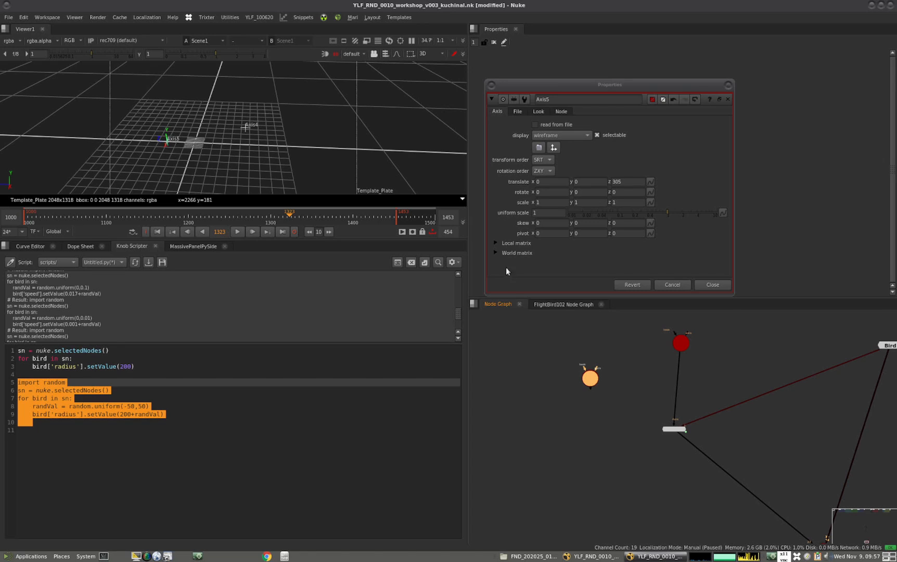
left_click_drag(583, 383, 588, 383)
Switch to the Particles with no Particles presentation in Google Slides and look through its earlier slide thumbnails
left_click_drag(92, 421, 18, 350)
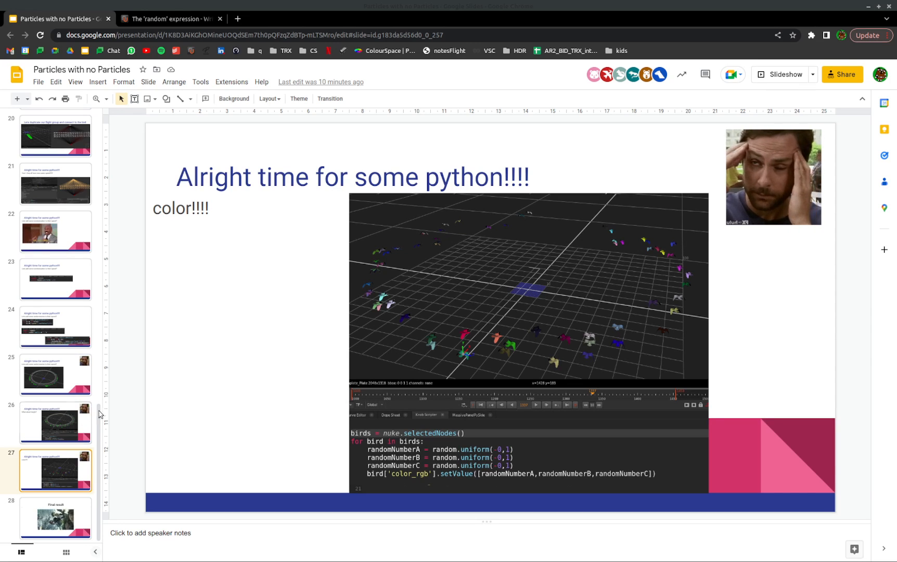
left_click_drag(100, 411, 94, 110)
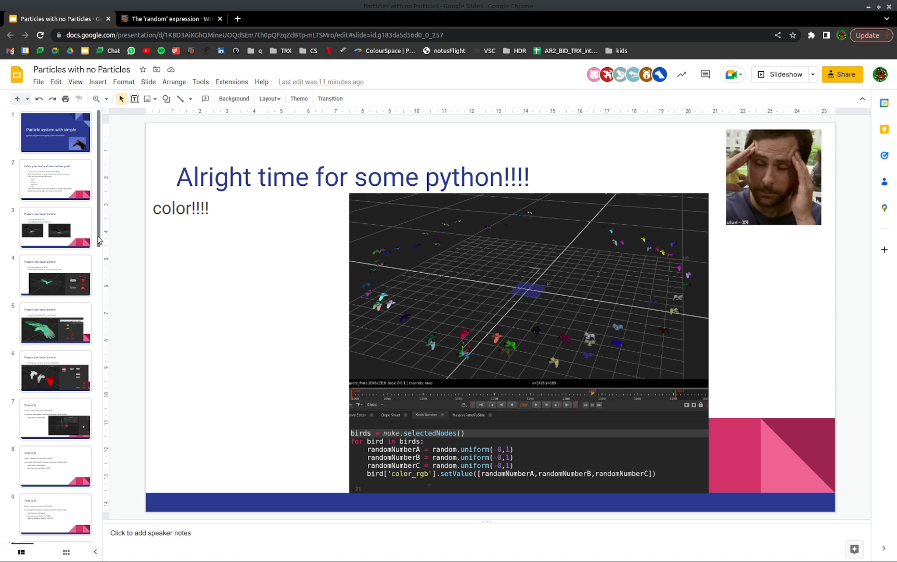
scroll(98, 241, "down", 4)
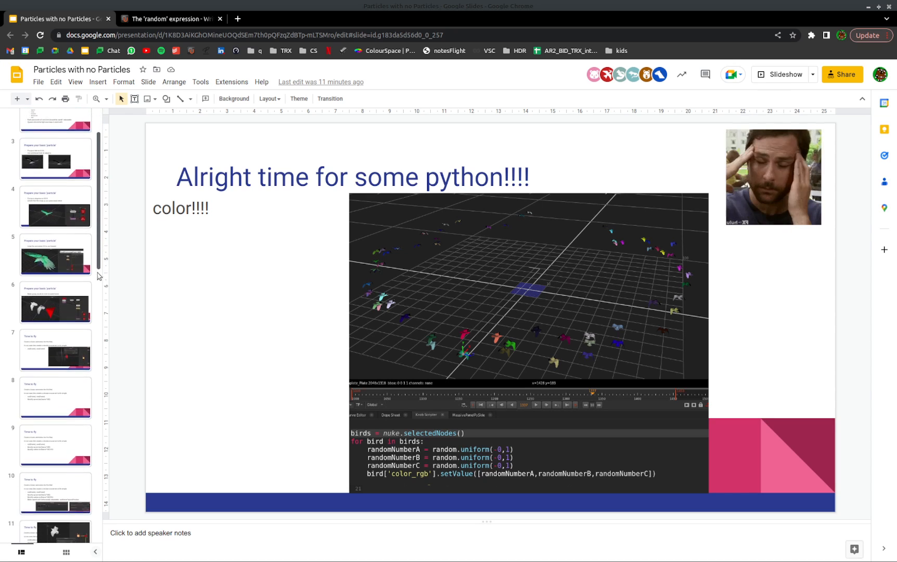
mouse_move(92, 312)
left_mouse_down()
mouse_move(93, 325)
mouse_move(89, 298)
left_mouse_up()
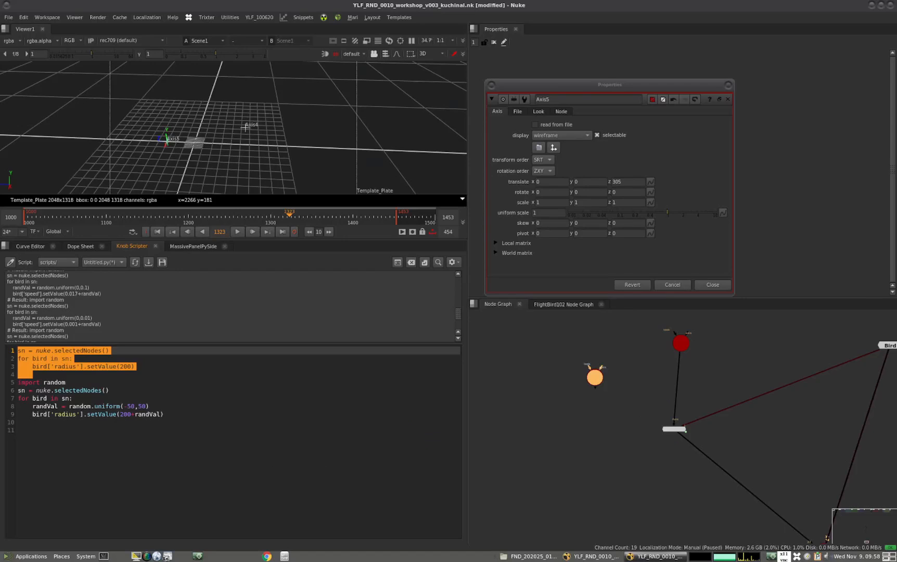
Examine the fixed-radius loop and the random-radius script in the script editor, highlighting each block in turn
left_click(126, 360)
left_click_drag(158, 370, 18, 359)
left_click_drag(105, 422, 19, 382)
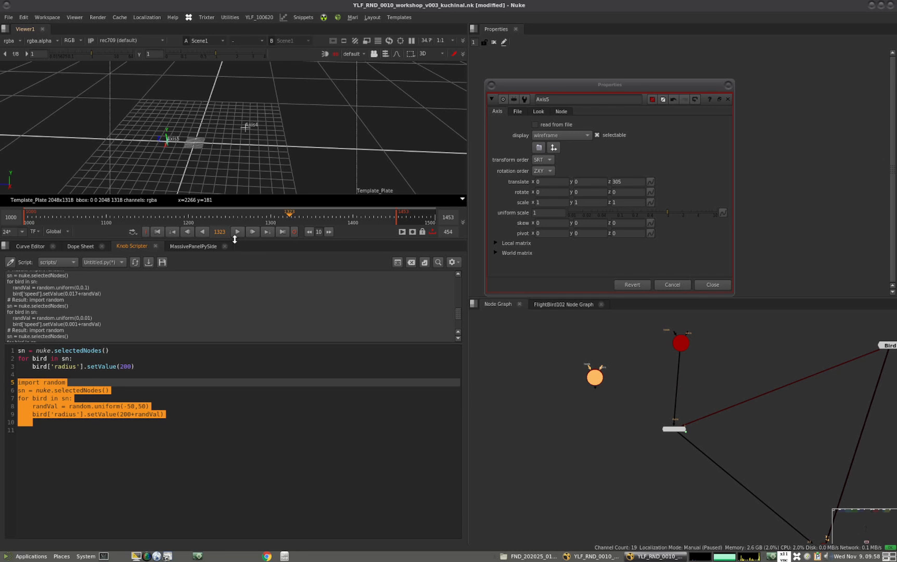
Enlarge the viewer area and display the rendered bird sequence from Read6 in it
left_click_drag(238, 239, 239, 336)
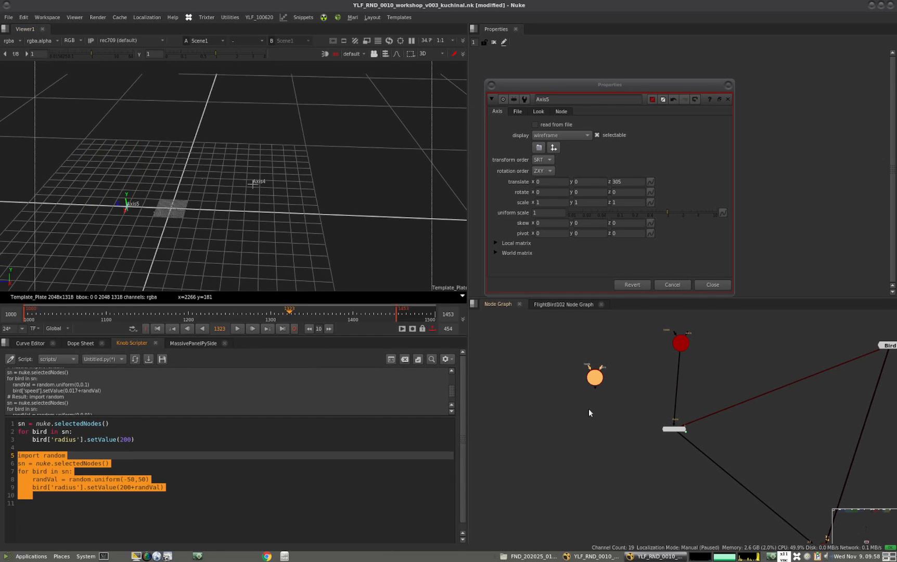
scroll(537, 414, "down", 5)
scroll(587, 418, "up", 5)
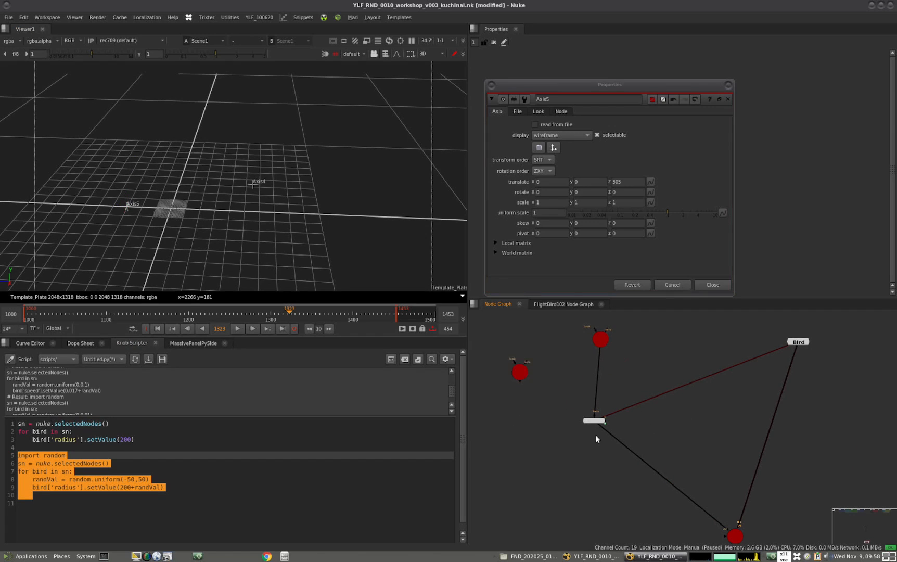
scroll(603, 434, "down", 8)
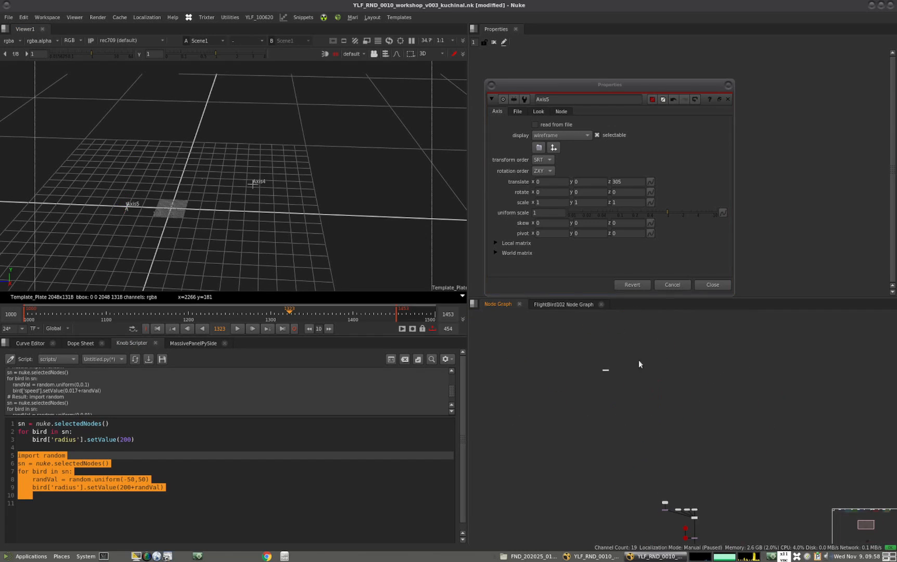
scroll(505, 348, "up", 6)
key("1")
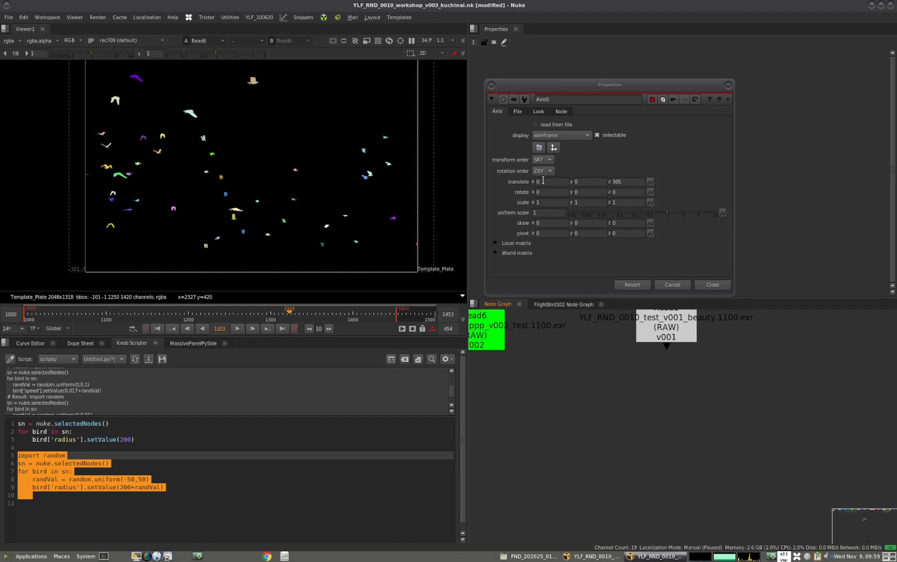
Switch back to the Google Slides presentation
left_click(627, 182)
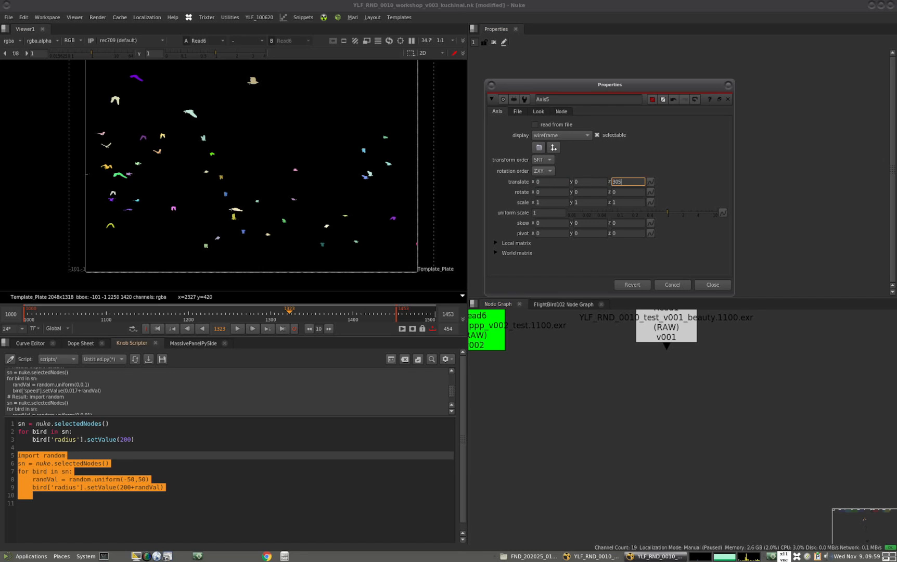
key("alt+Tab")
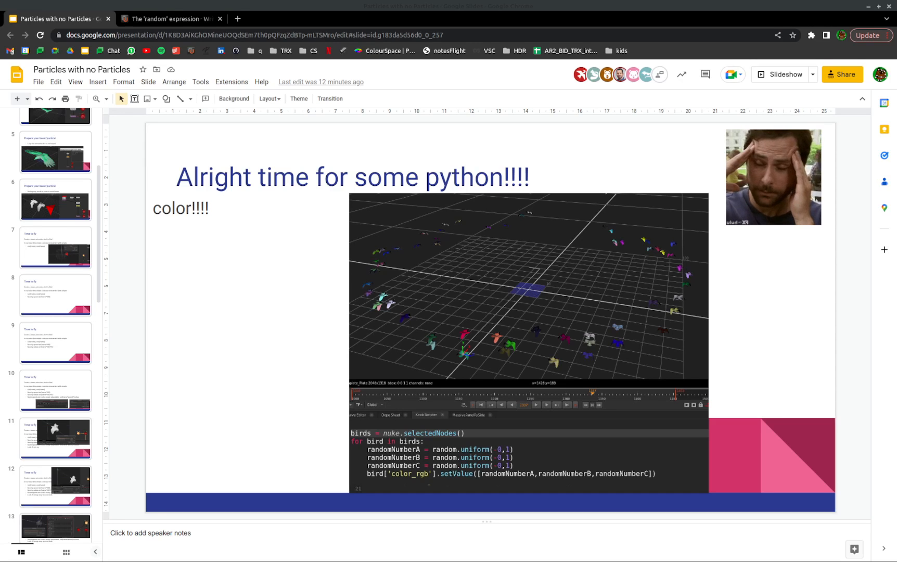